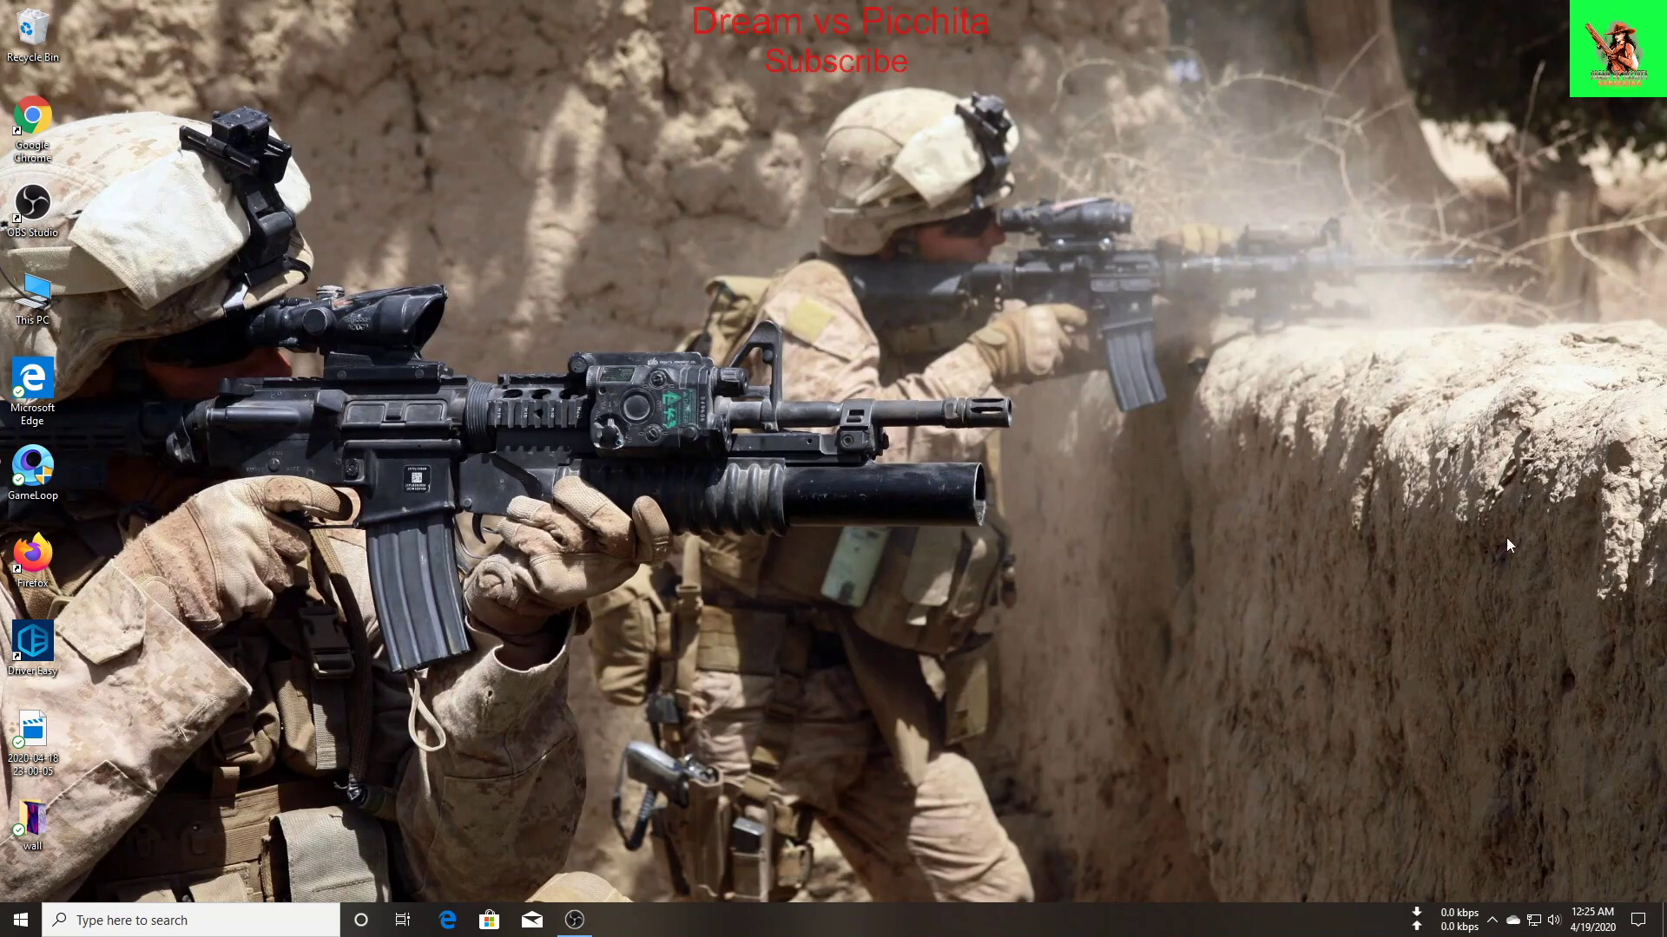
{"action": "right_click", "coordinate": [529, 73]}
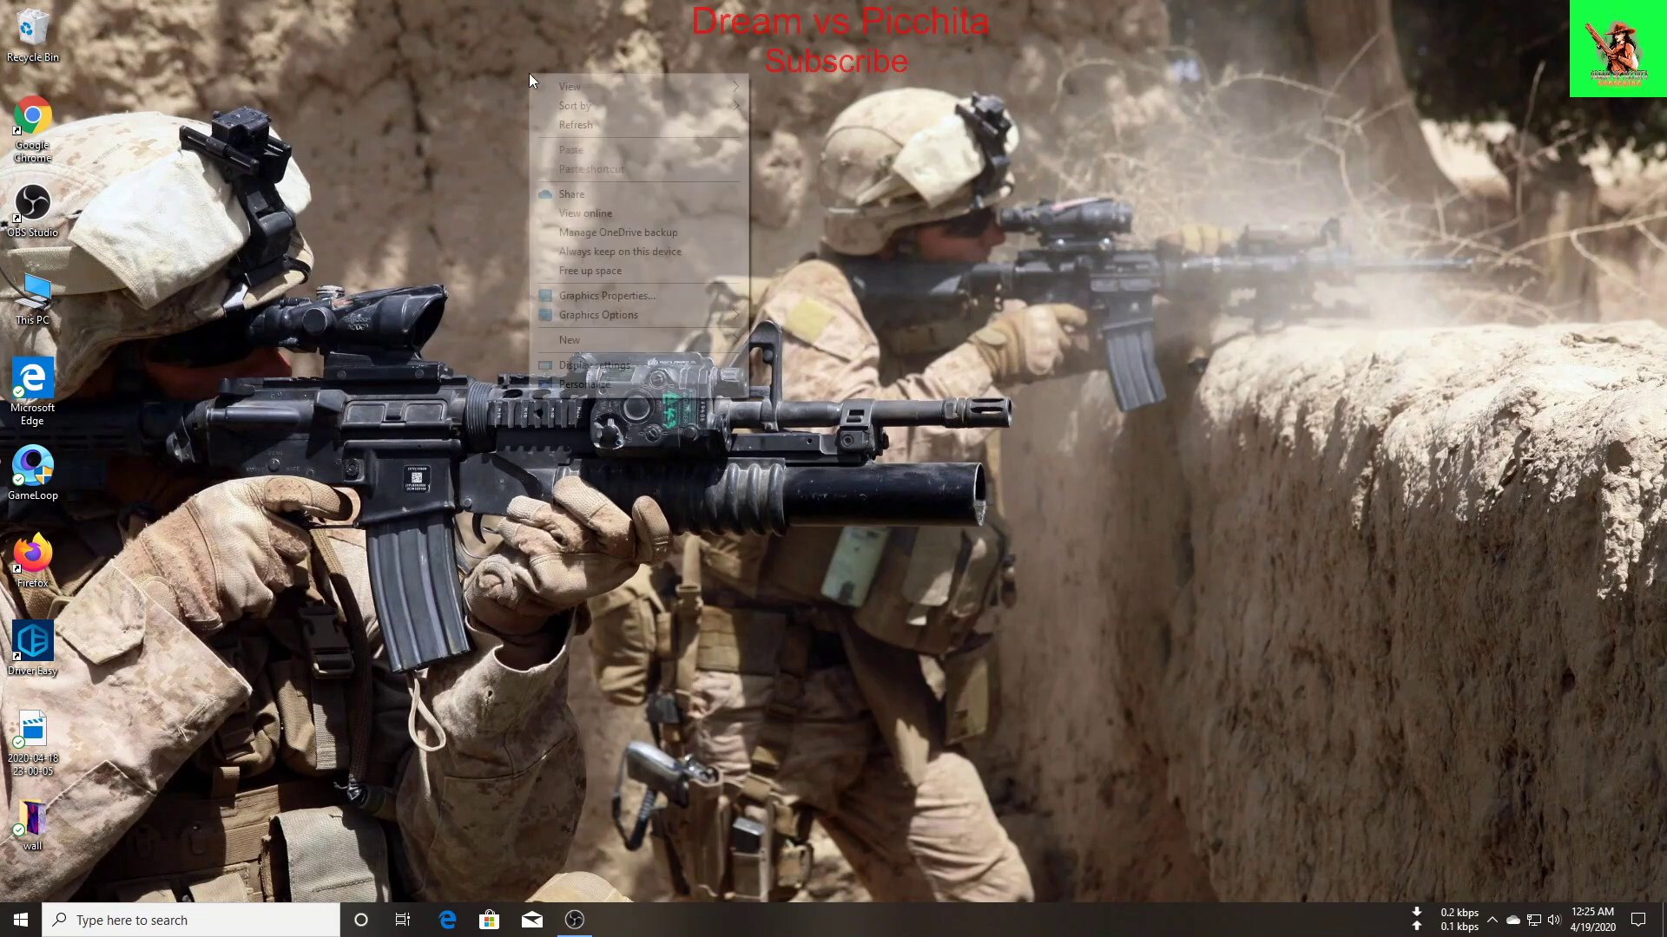
{"action": "left_click", "coordinate": [602, 122]}
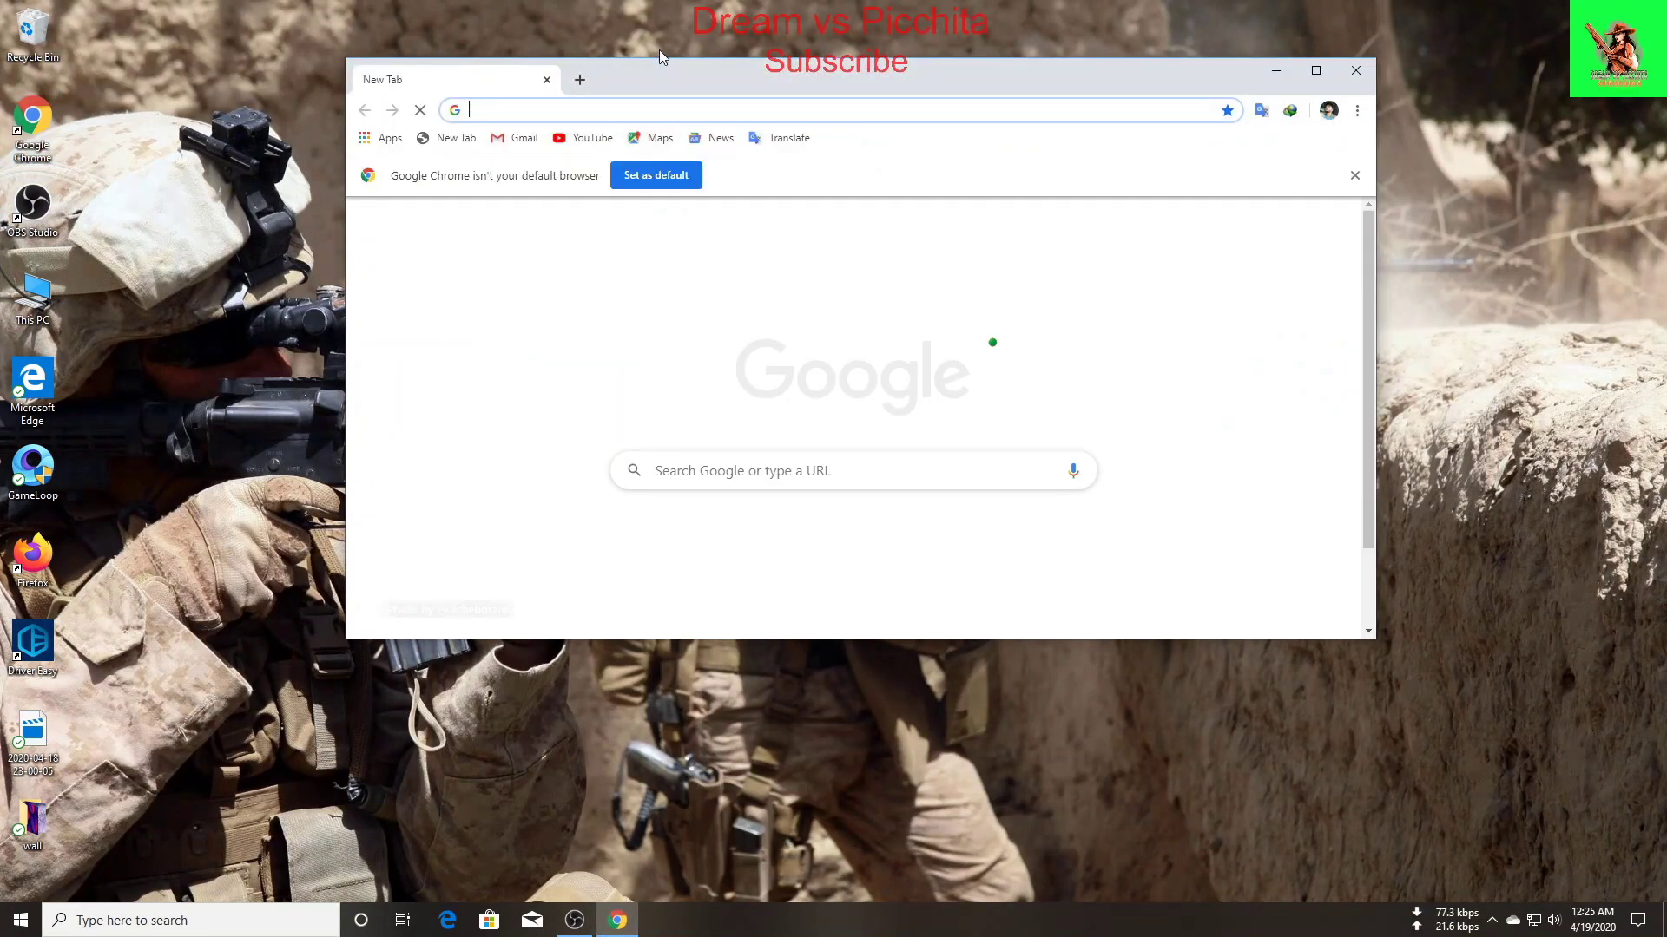
Step: Enlarge and reposition the browser window, search Google for "obs", and open the OBS: Open Broadcaster Software site
{"action": "mouse_move", "coordinate": [659, 74]}
{"action": "left_mouse_down"}
{"action": "mouse_move", "coordinate": [565, 113]}
{"action": "mouse_move", "coordinate": [642, 91]}
{"action": "left_mouse_up"}
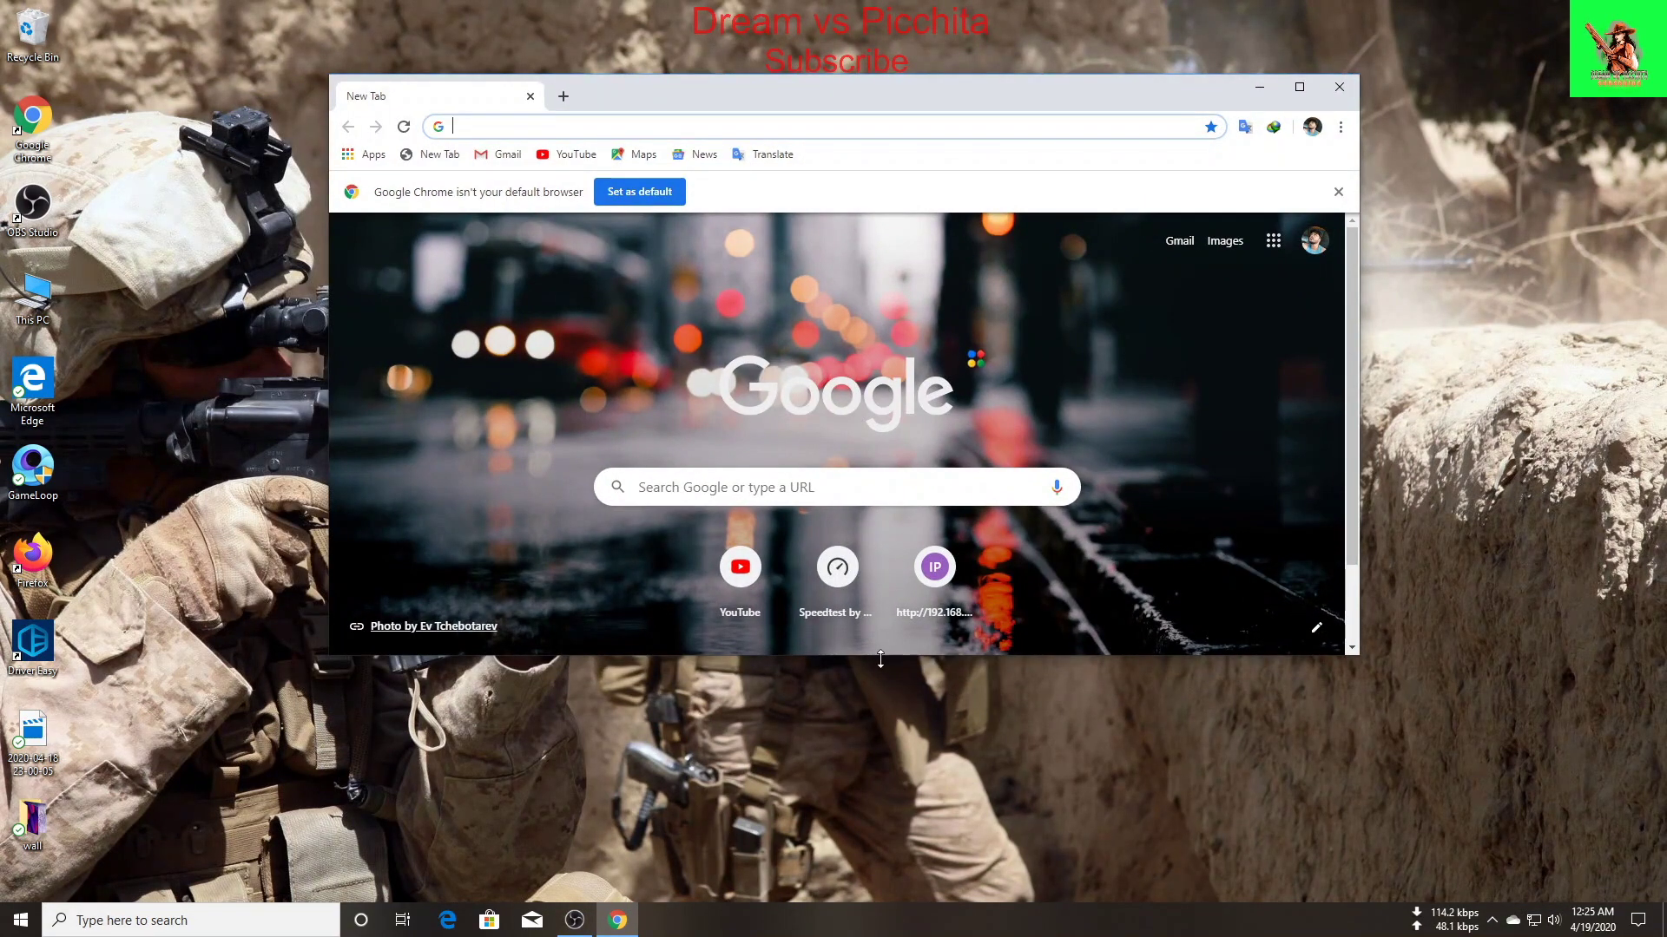
{"action": "left_click_drag", "start_coordinate": [880, 657], "coordinate": [881, 757]}
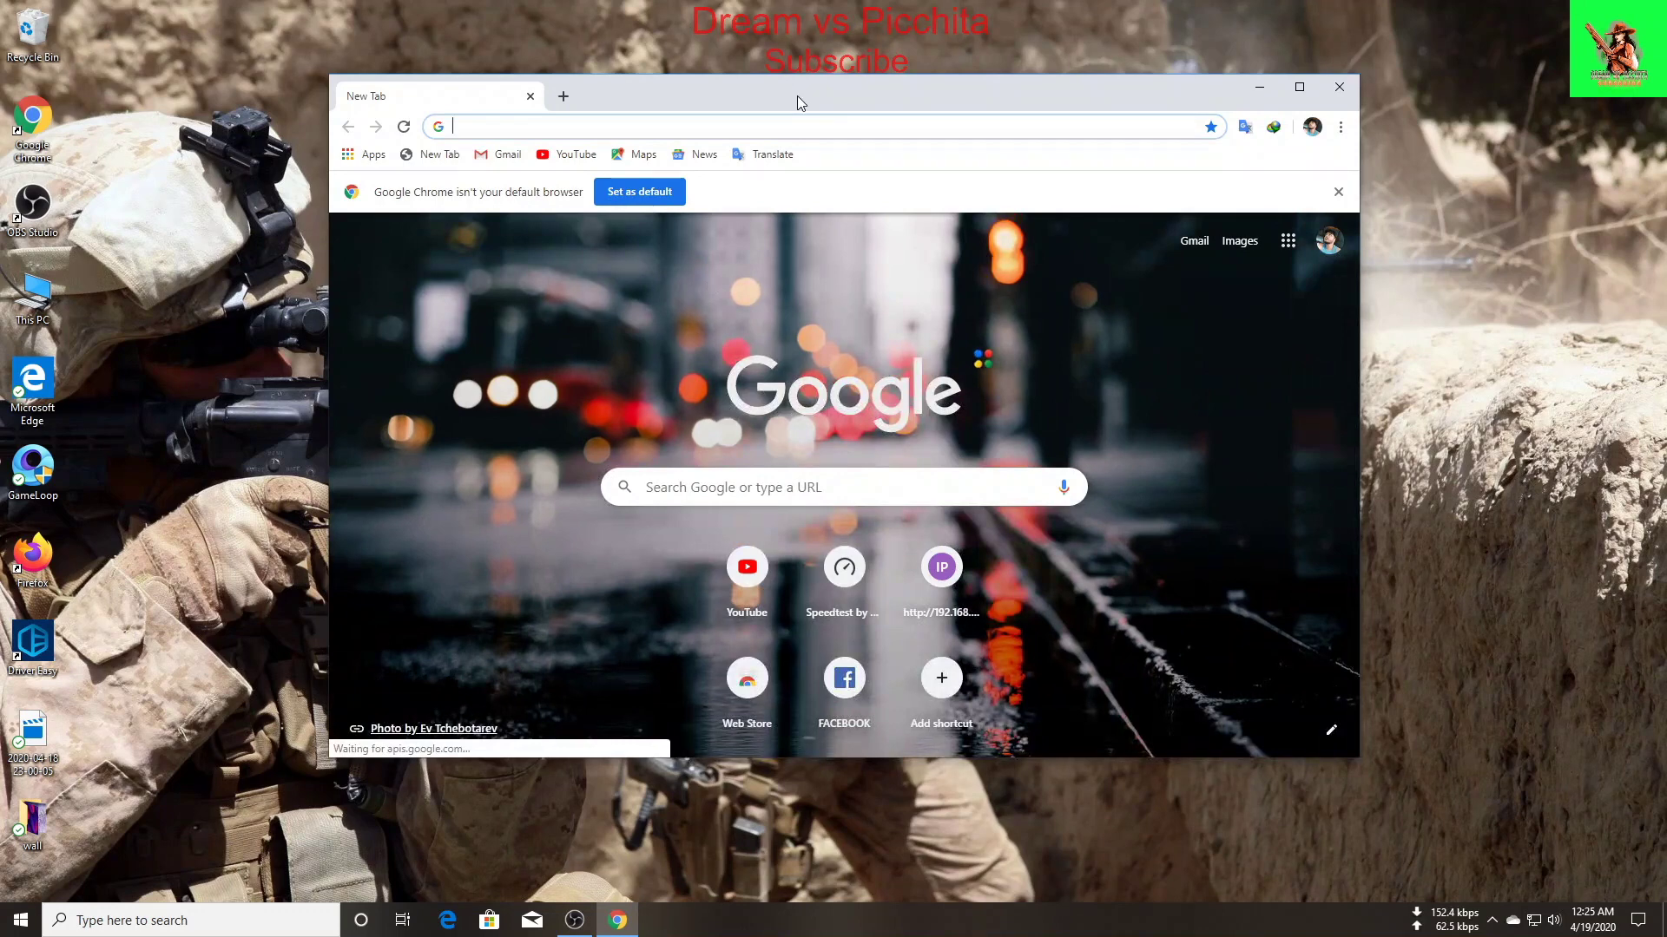
{"action": "left_click_drag", "start_coordinate": [797, 95], "coordinate": [791, 59]}
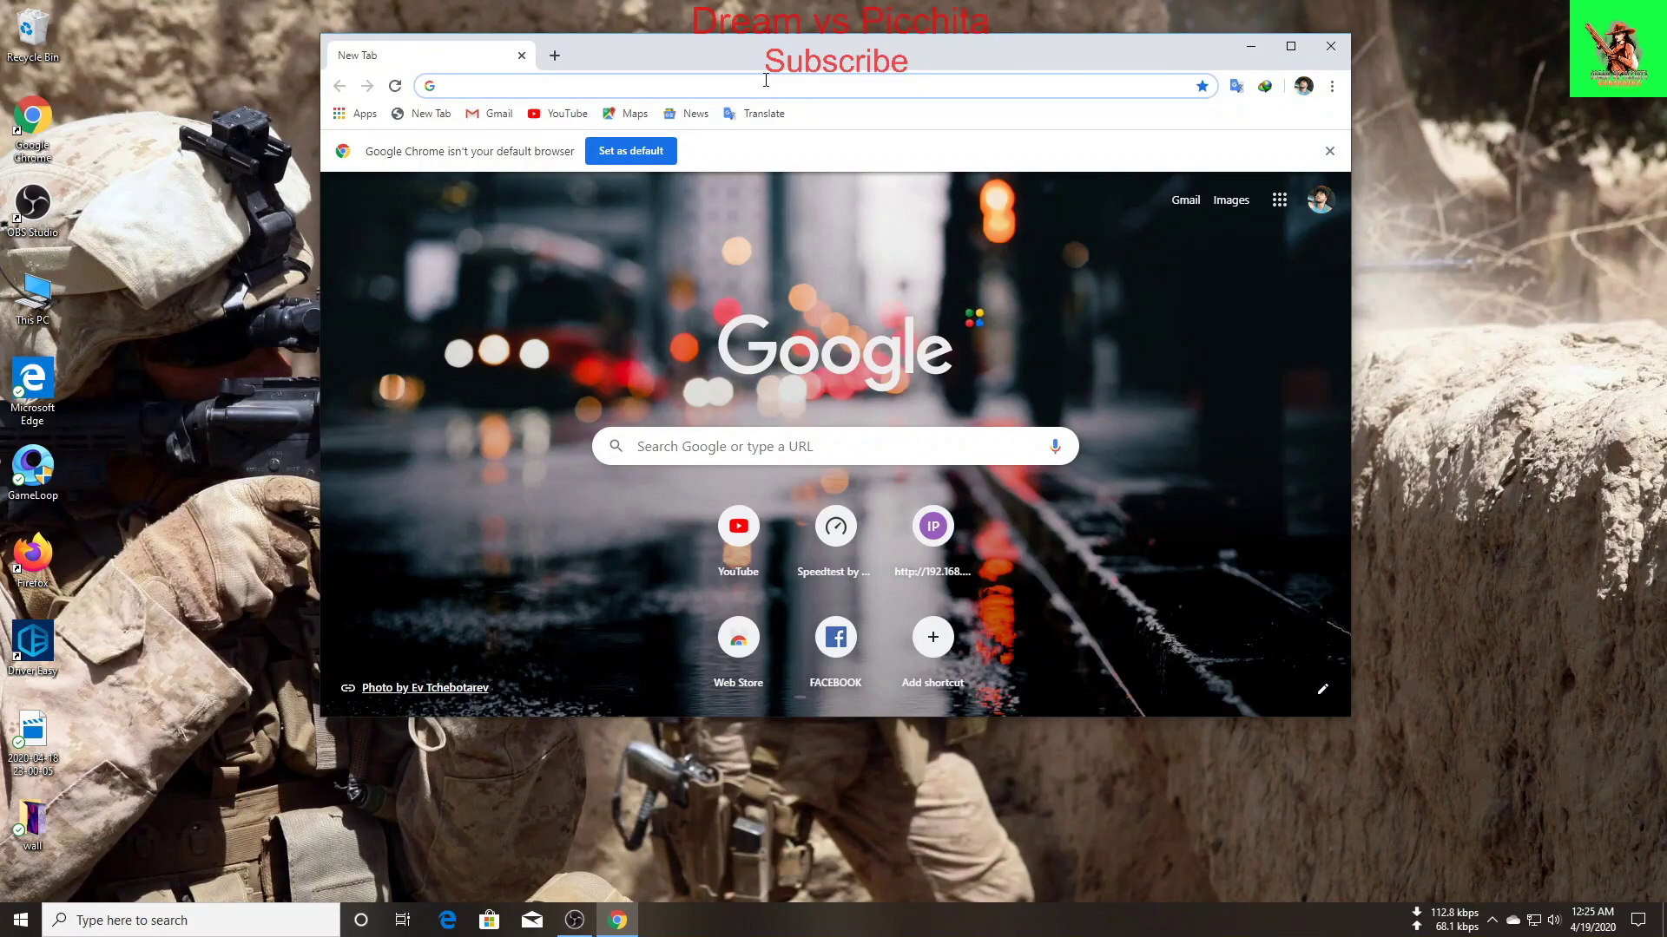
{"action": "type", "text": "obs"}
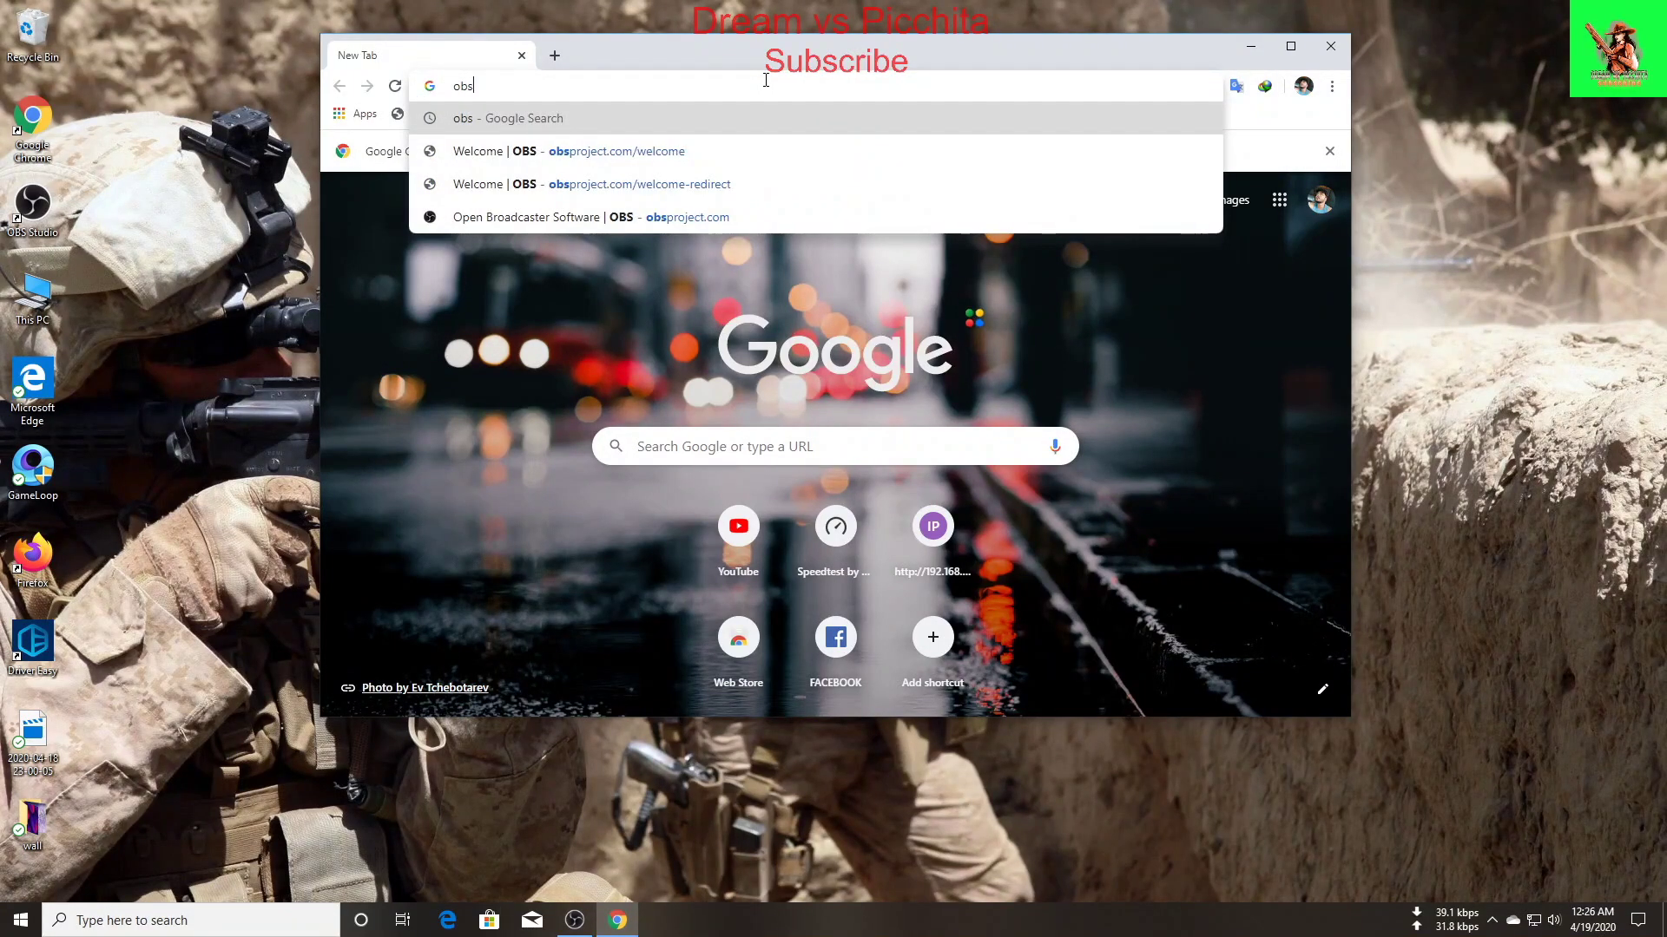
{"action": "key", "text": "Return"}
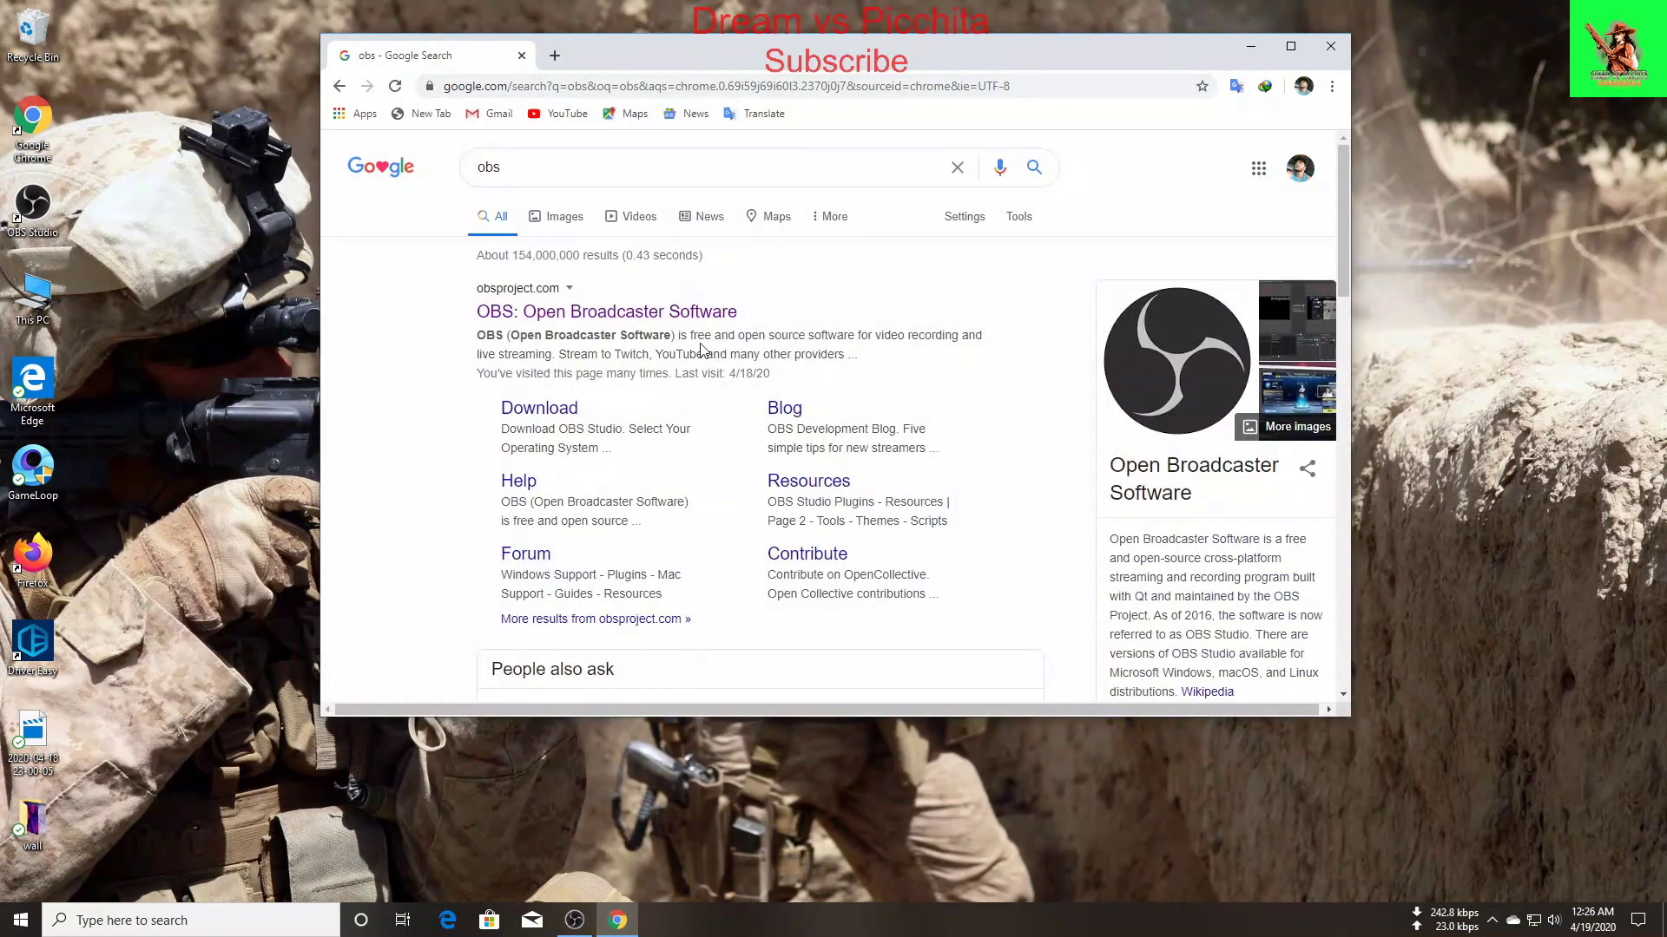
{"action": "left_click", "coordinate": [551, 314]}
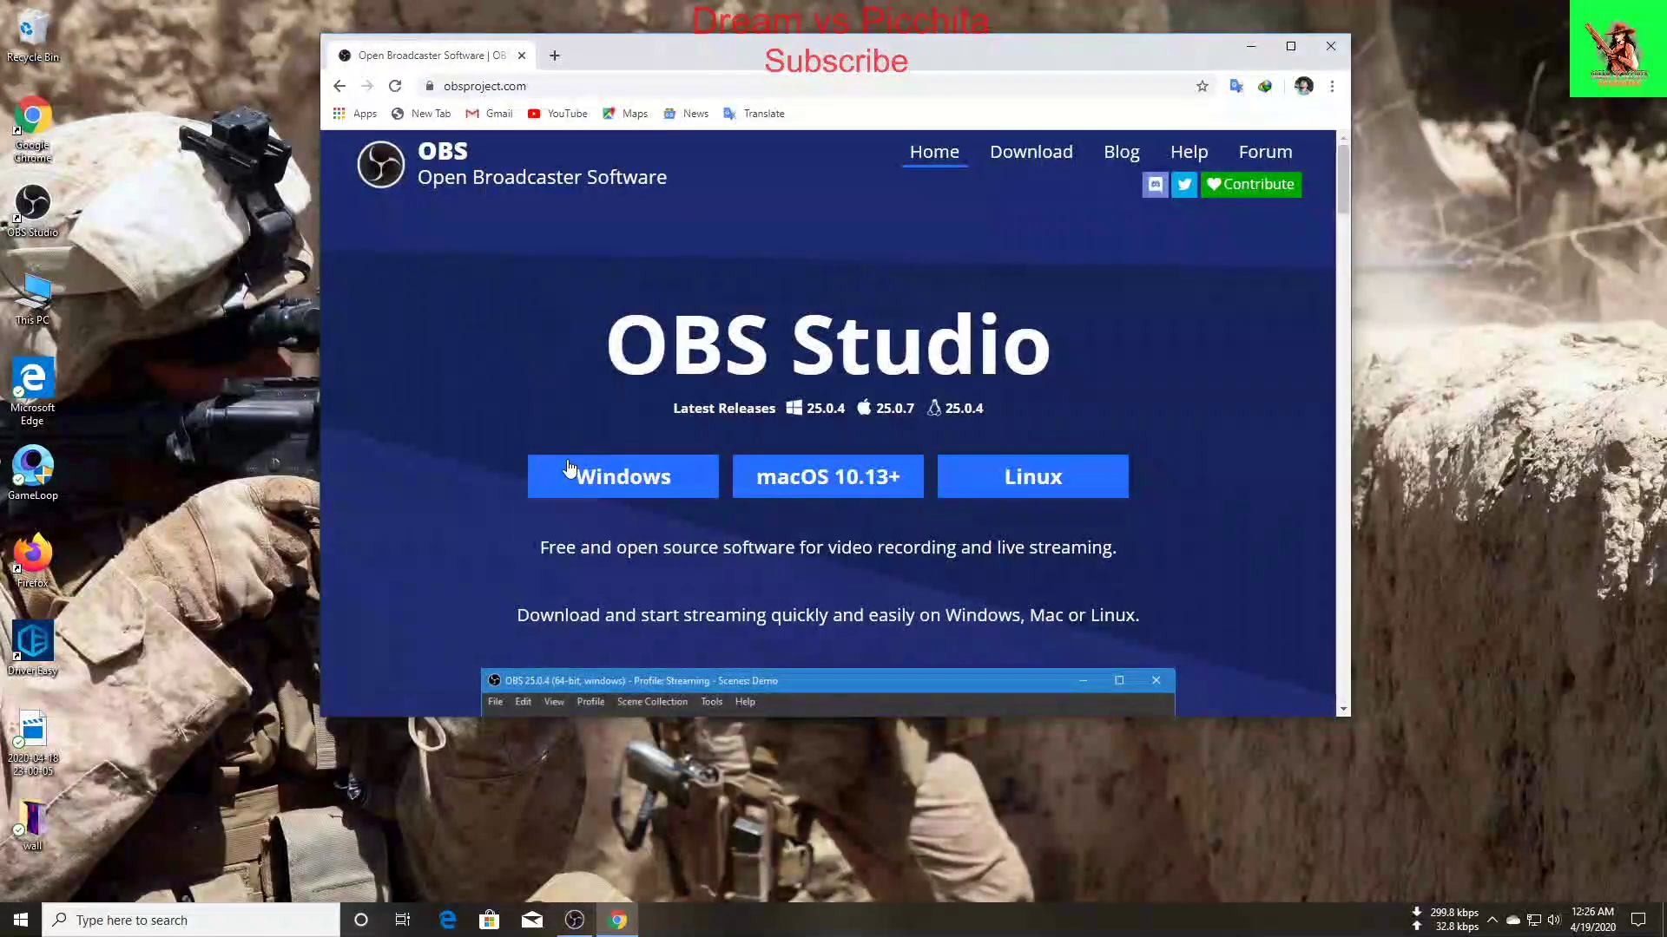
Step: Download the Windows installer of OBS Studio, resuming the existing duplicate download, and minimize its progress window
{"action": "left_click", "coordinate": [631, 480]}
{"action": "left_click_drag", "start_coordinate": [870, 53], "coordinate": [891, 44]}
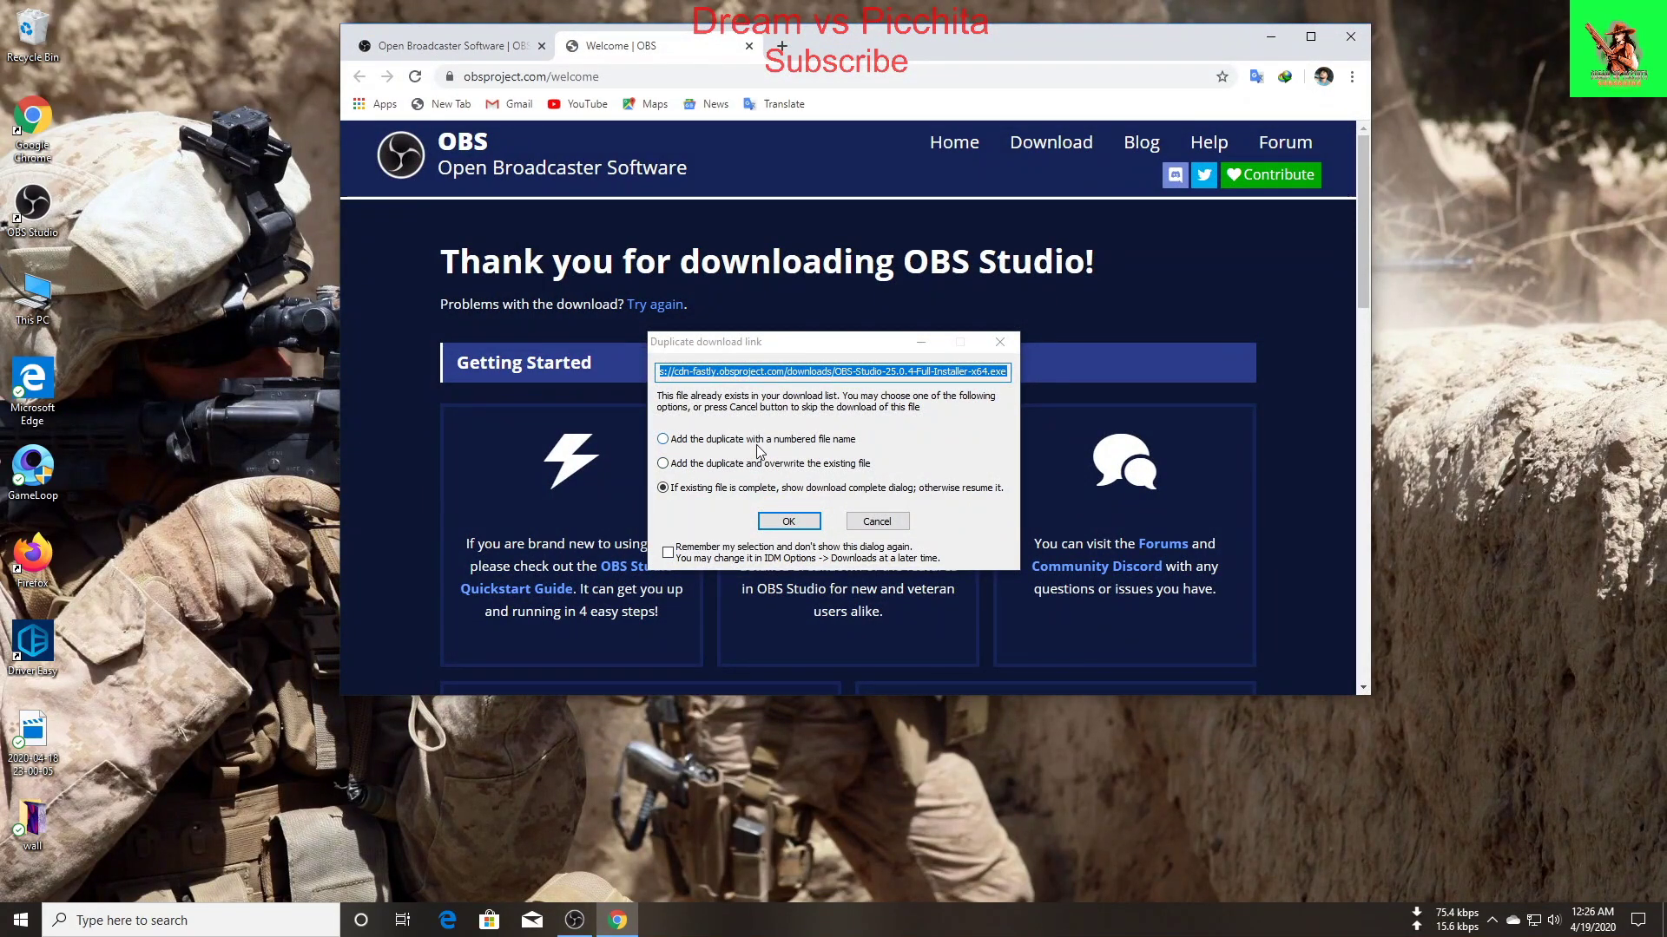
{"action": "left_click", "coordinate": [803, 522]}
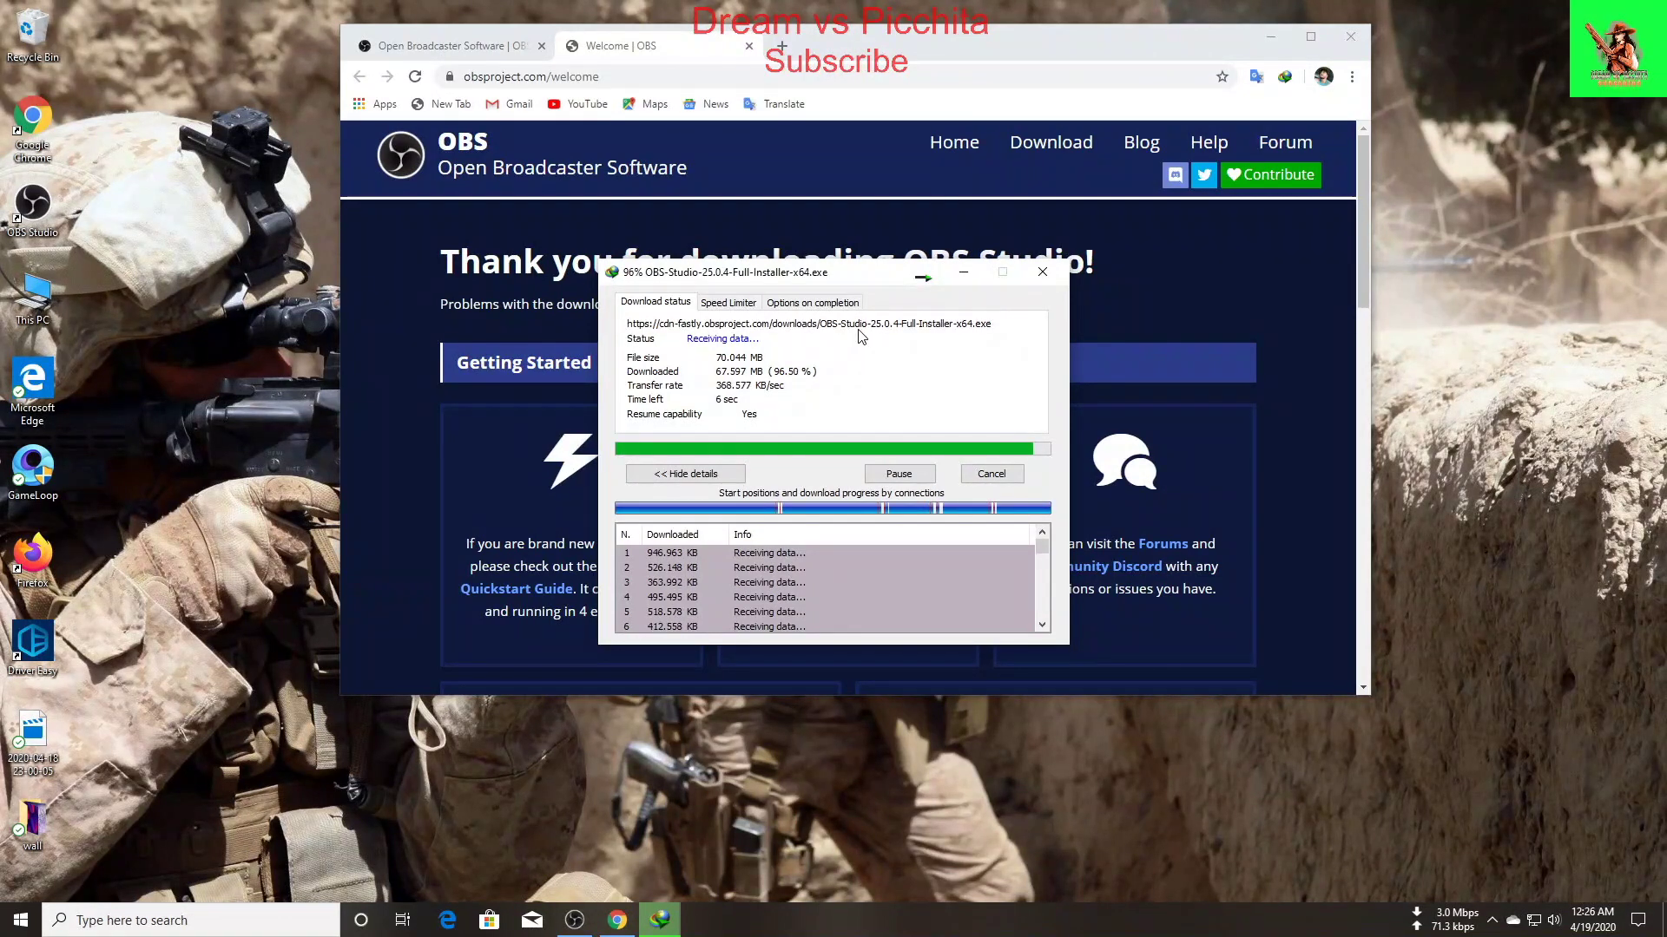
{"action": "left_click", "coordinate": [962, 275]}
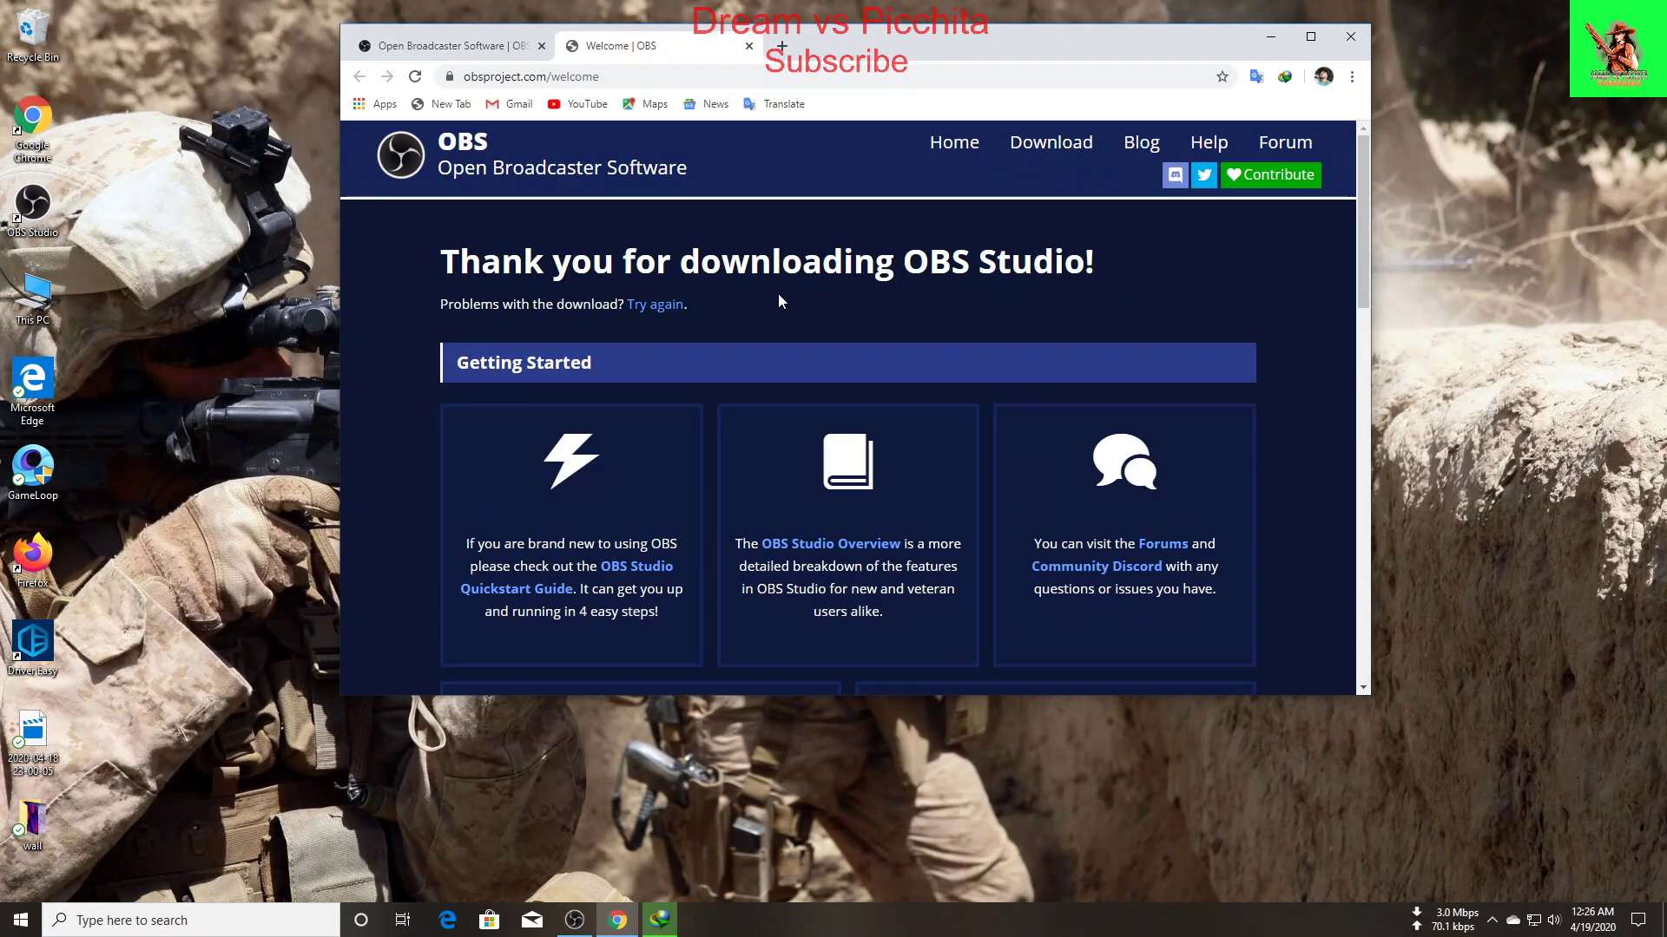
Step: Search for "microsoft visual 2015" in a new tab and open the Microsoft Visual C++ 2015 Redistributable Update download page
{"action": "left_click", "coordinate": [782, 46]}
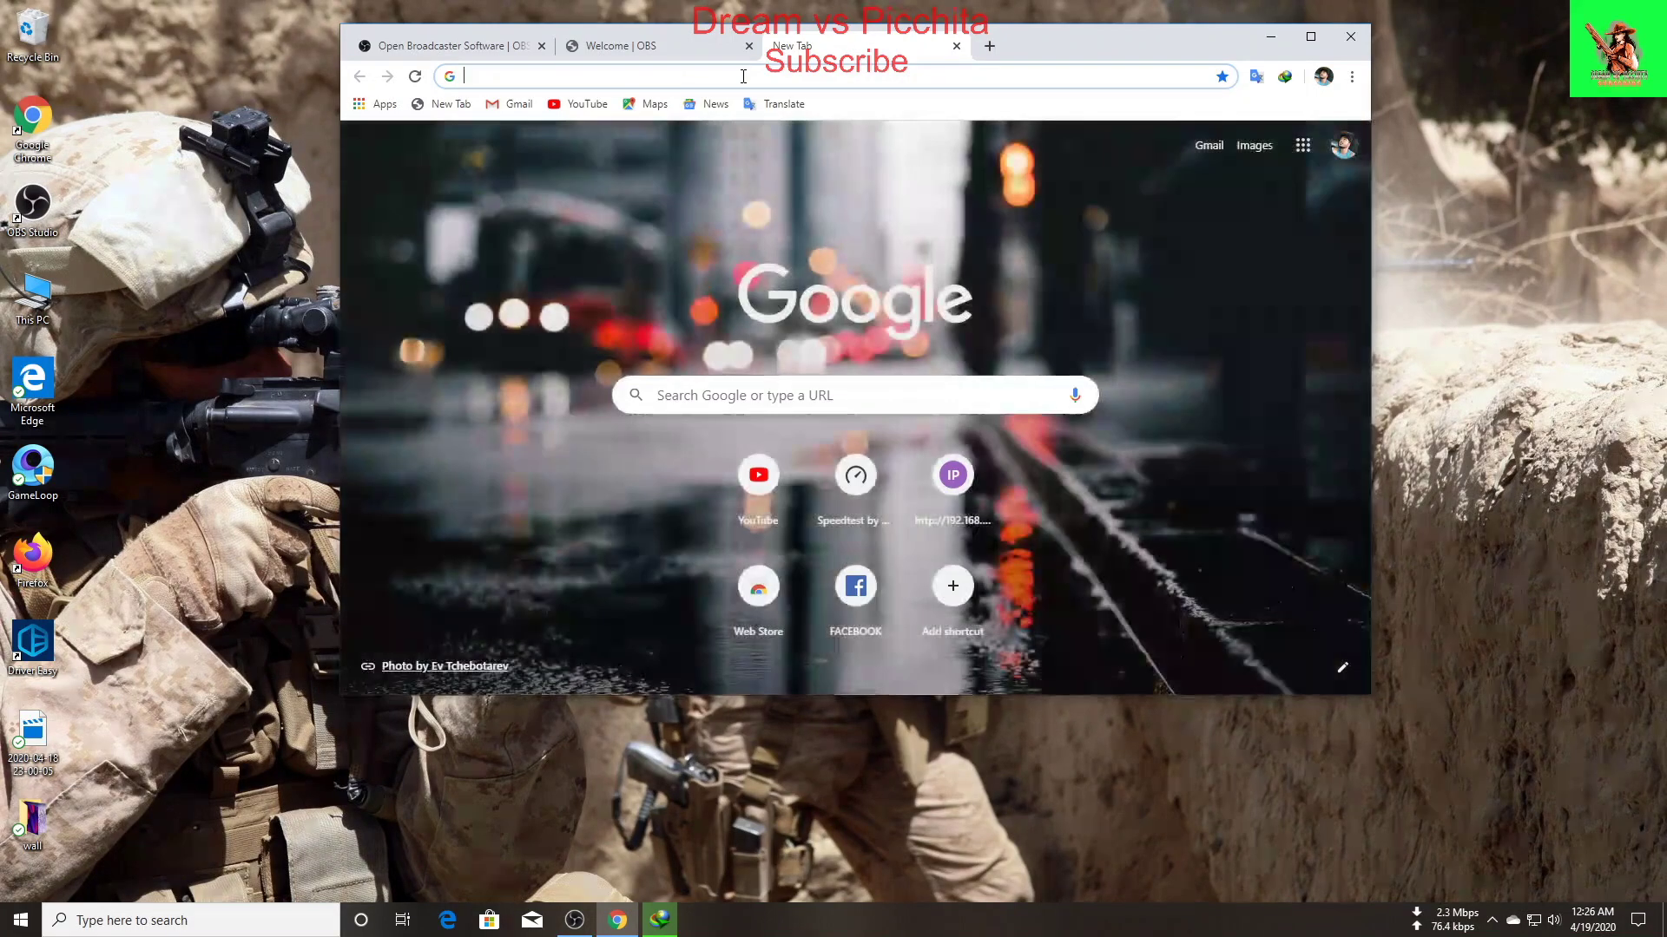
{"action": "type", "text": "microsoft visual 2015"}
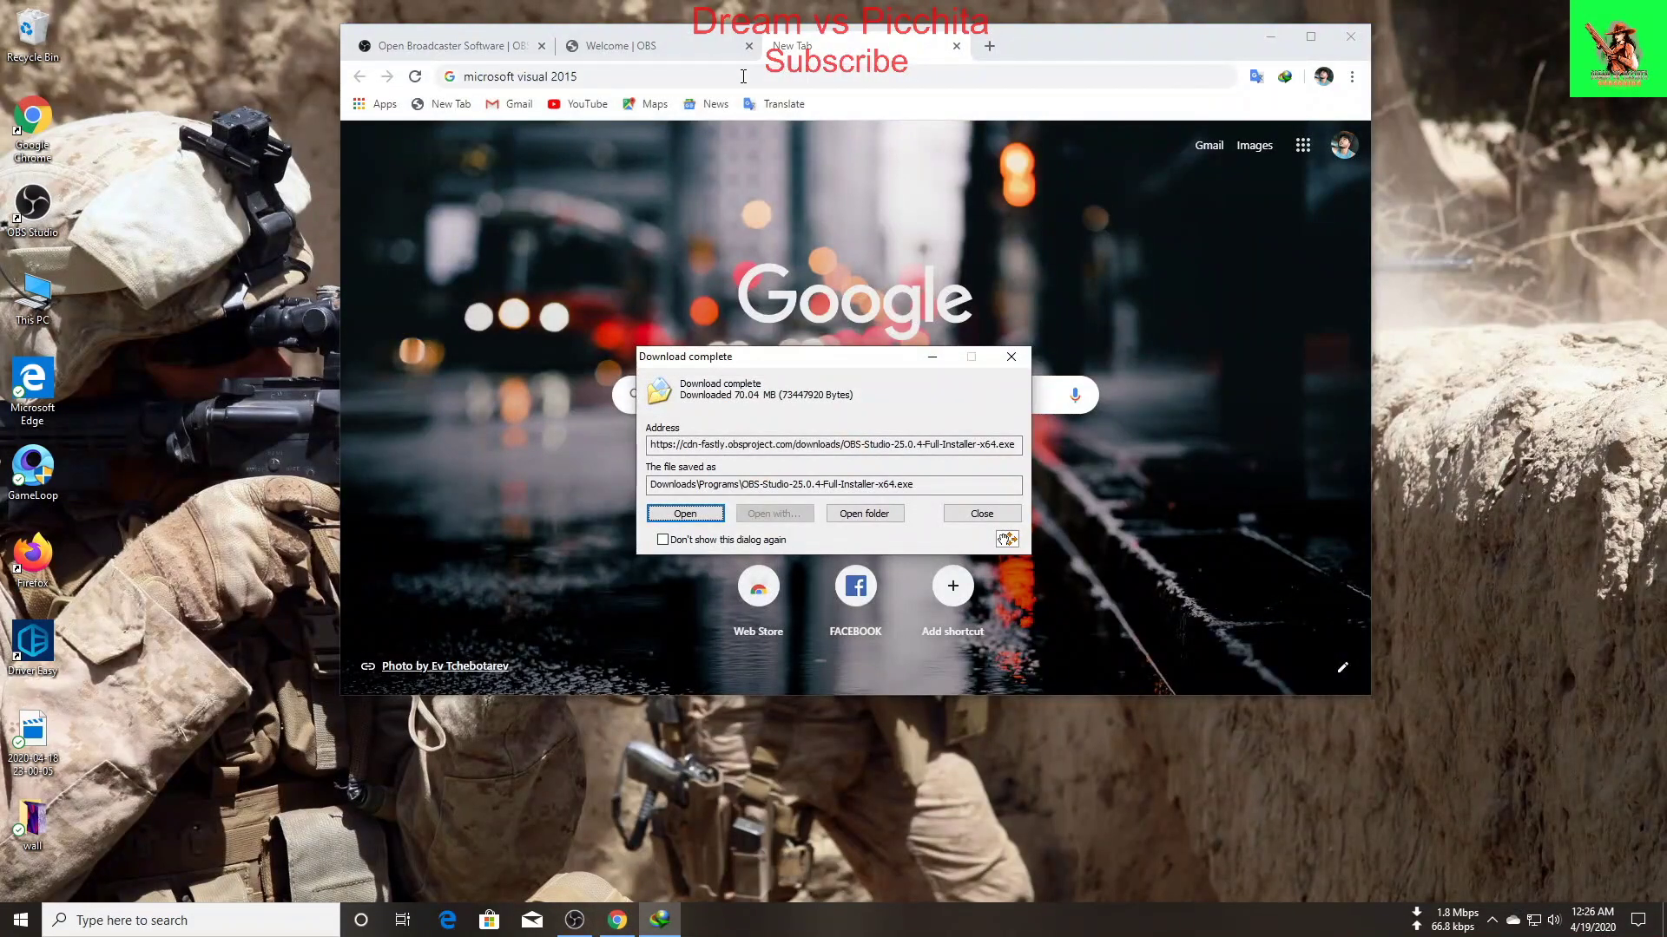
{"action": "left_click", "coordinate": [981, 513]}
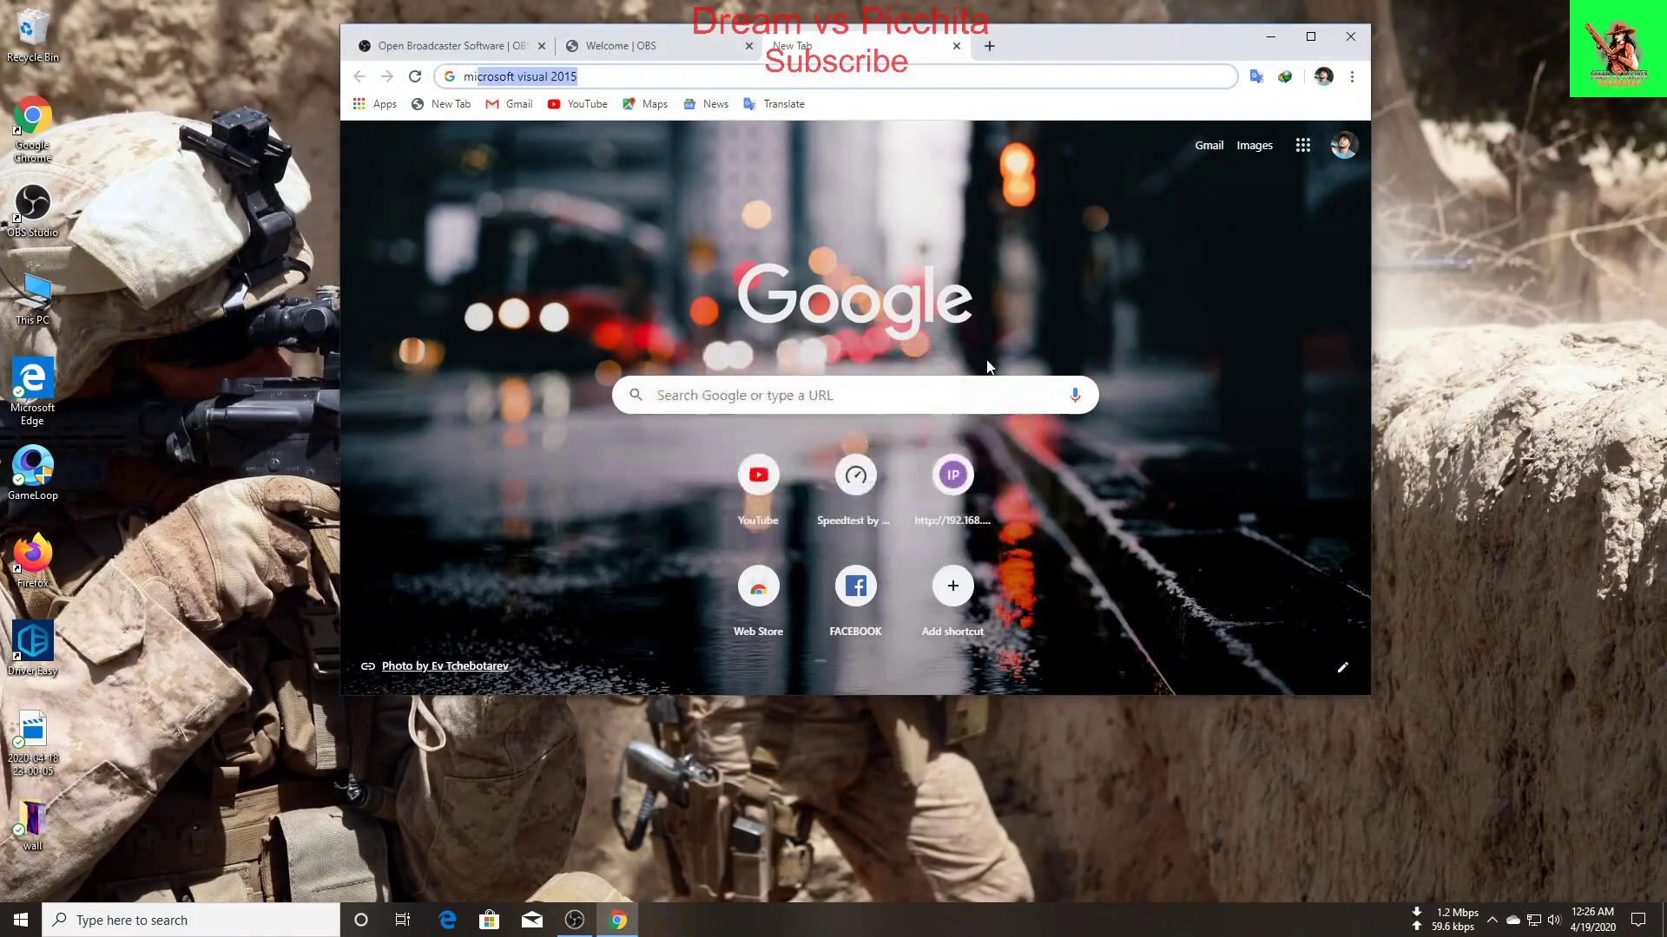
{"action": "left_click", "coordinate": [629, 74]}
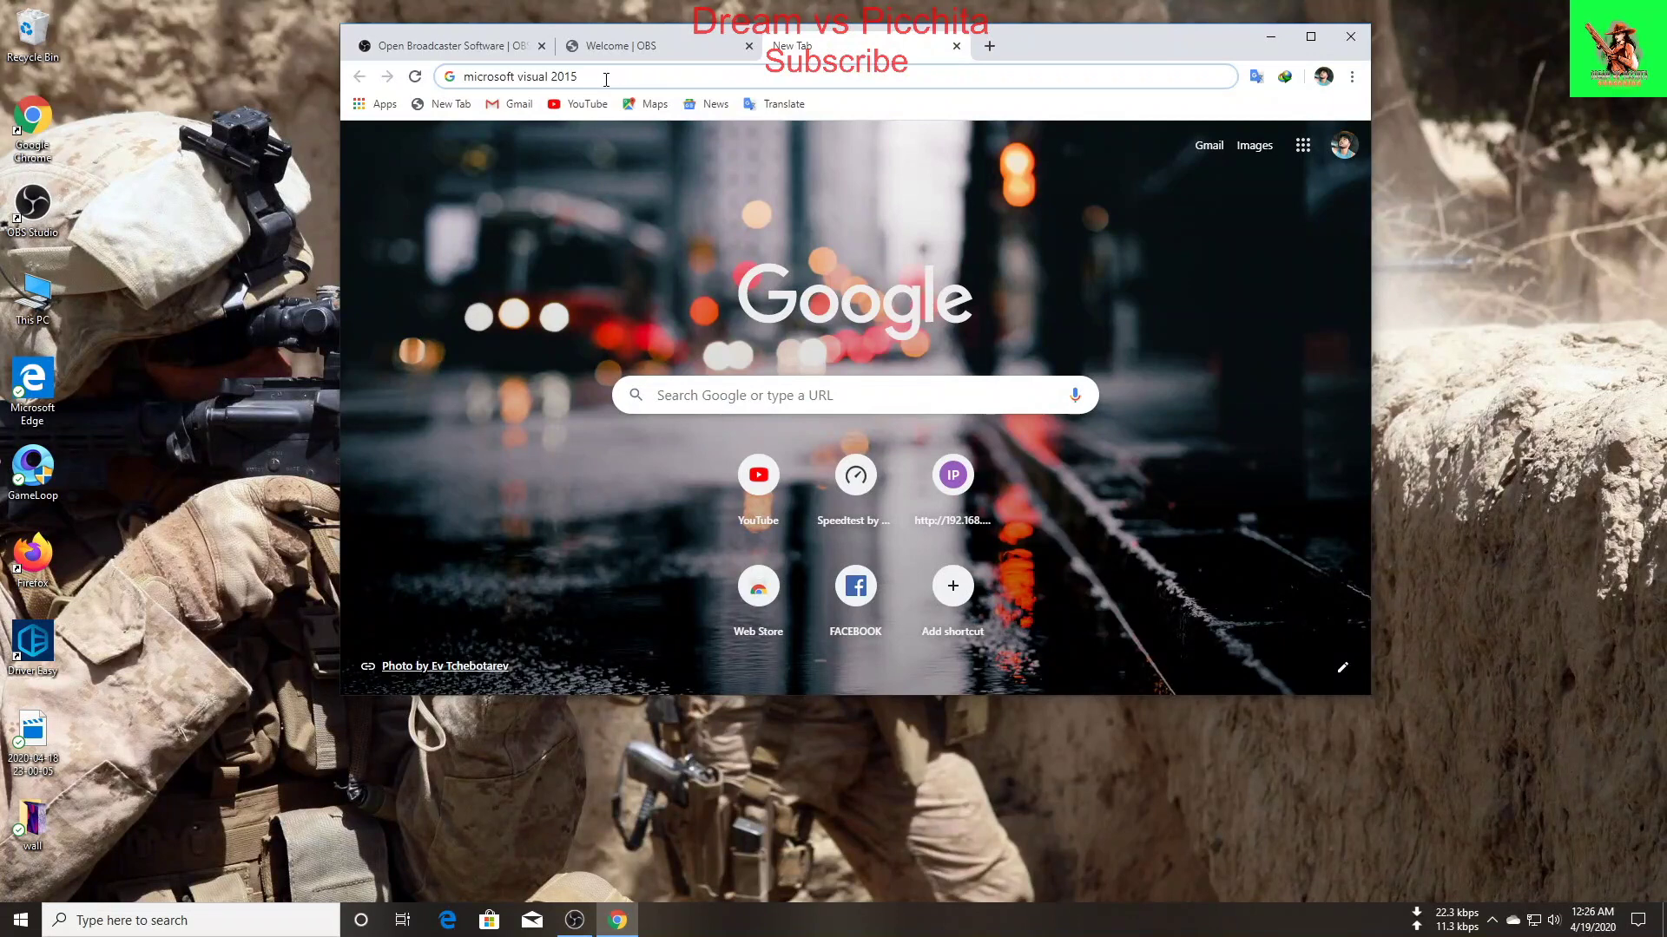
{"action": "key", "text": "Return"}
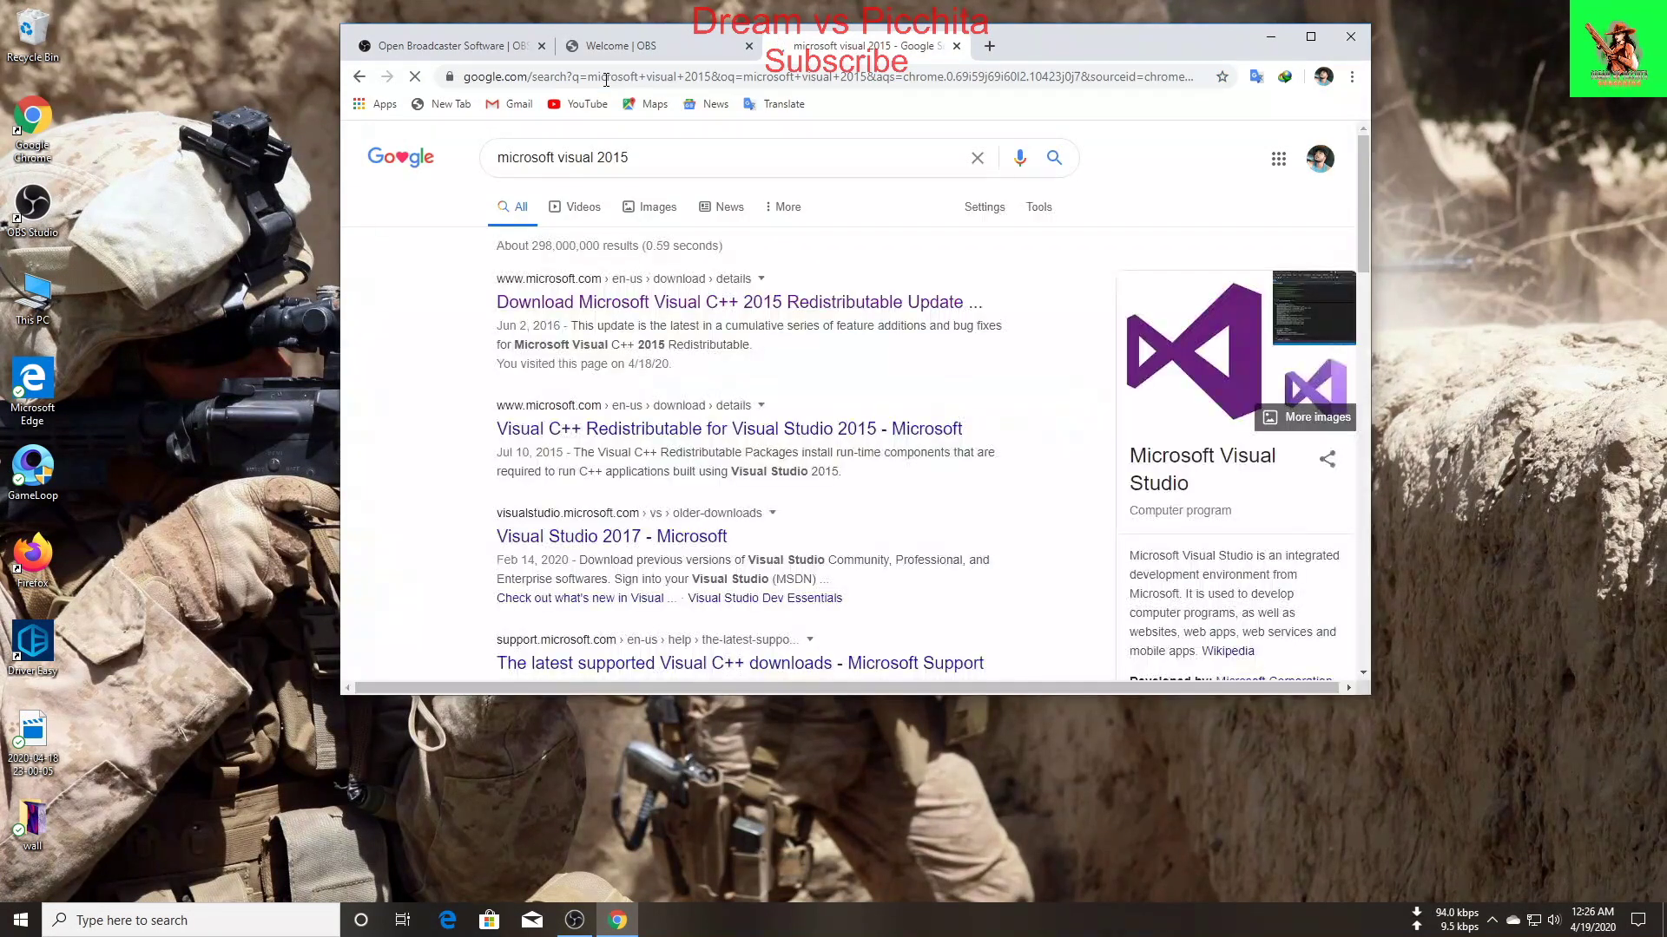
{"action": "left_click", "coordinate": [720, 305]}
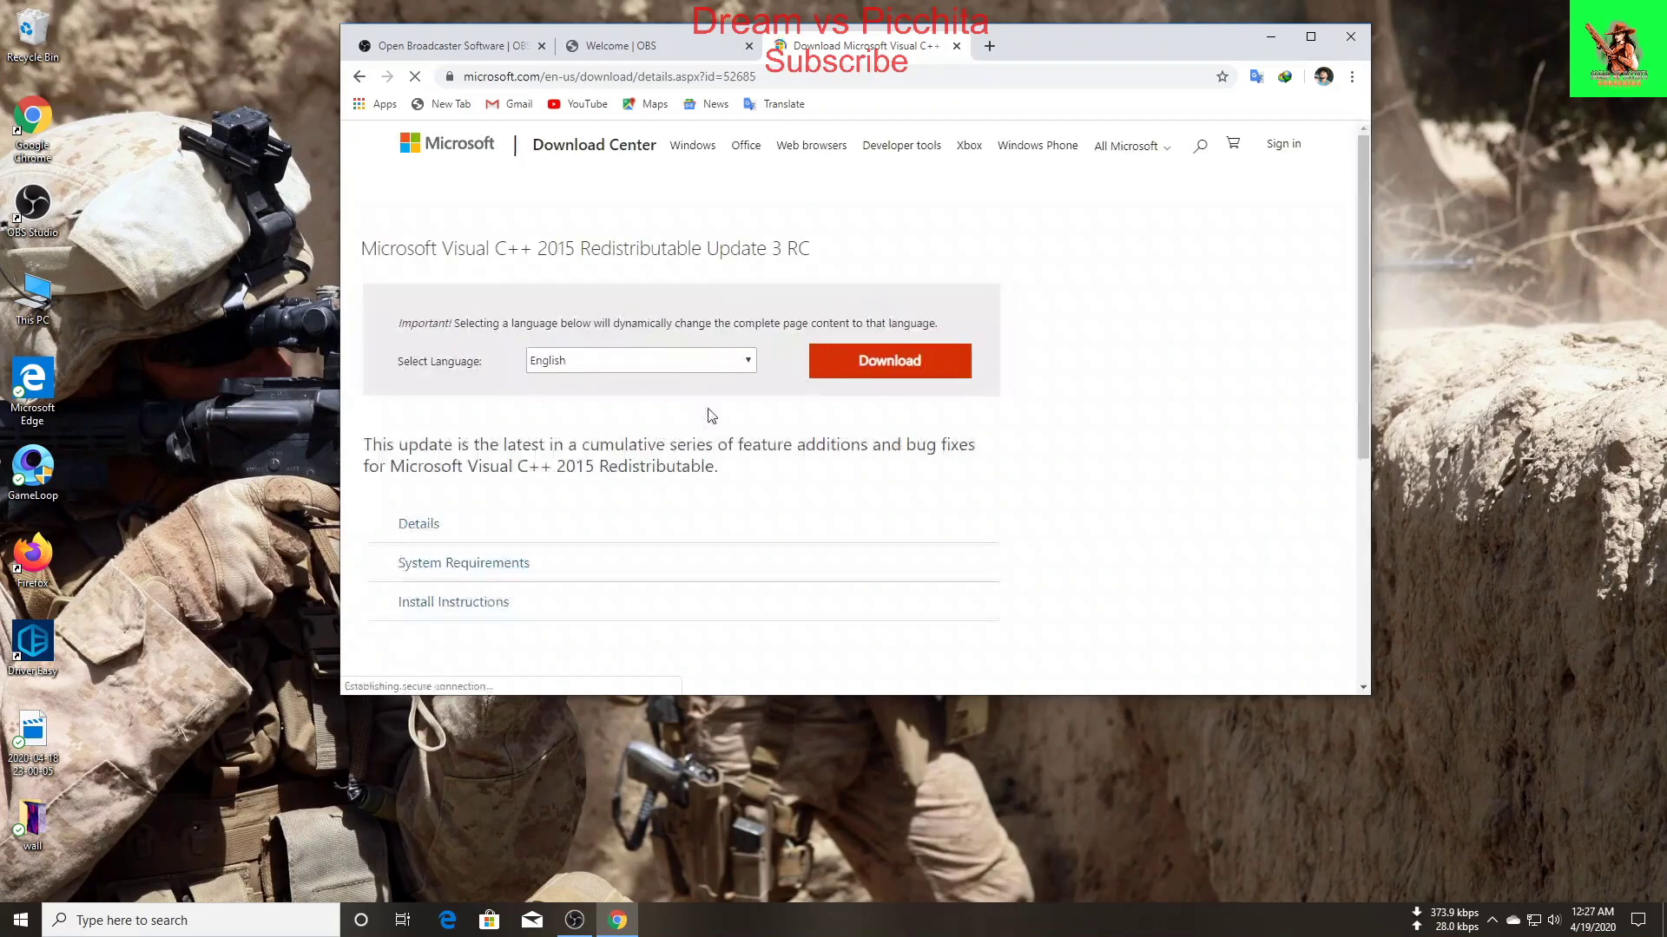
Step: Download vc_redist.x64.exe from the maximized page, keeping the show-complete-or-resume option for the duplicate, and close the browser
{"action": "left_click", "coordinate": [1311, 36]}
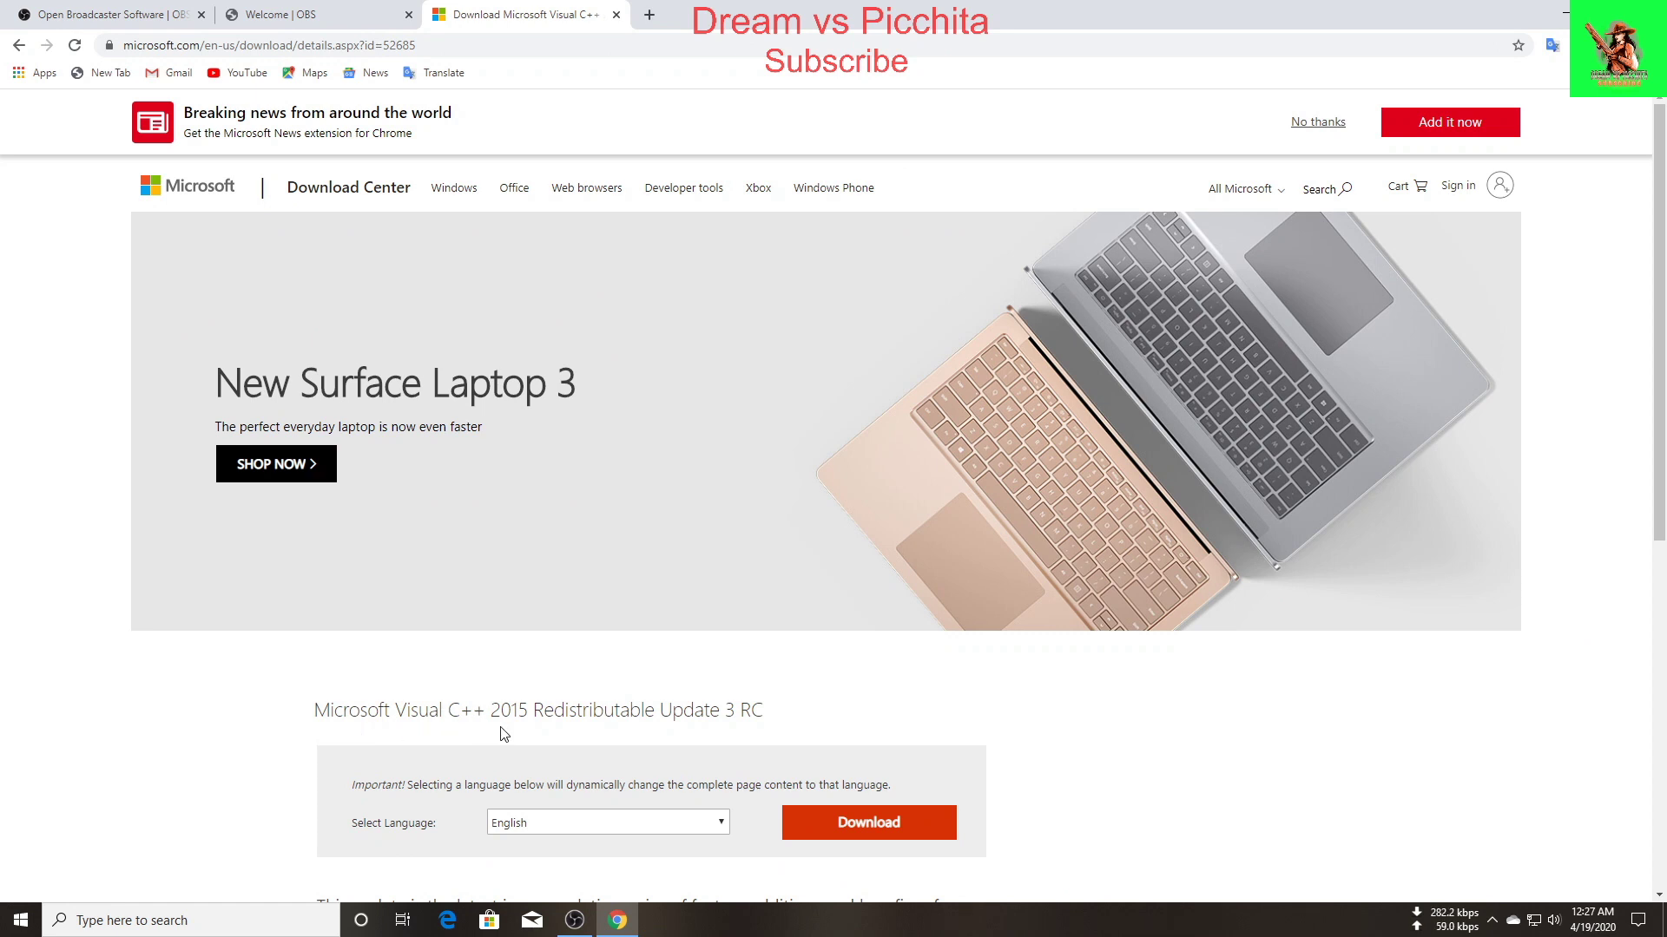
{"action": "left_click", "coordinate": [872, 831]}
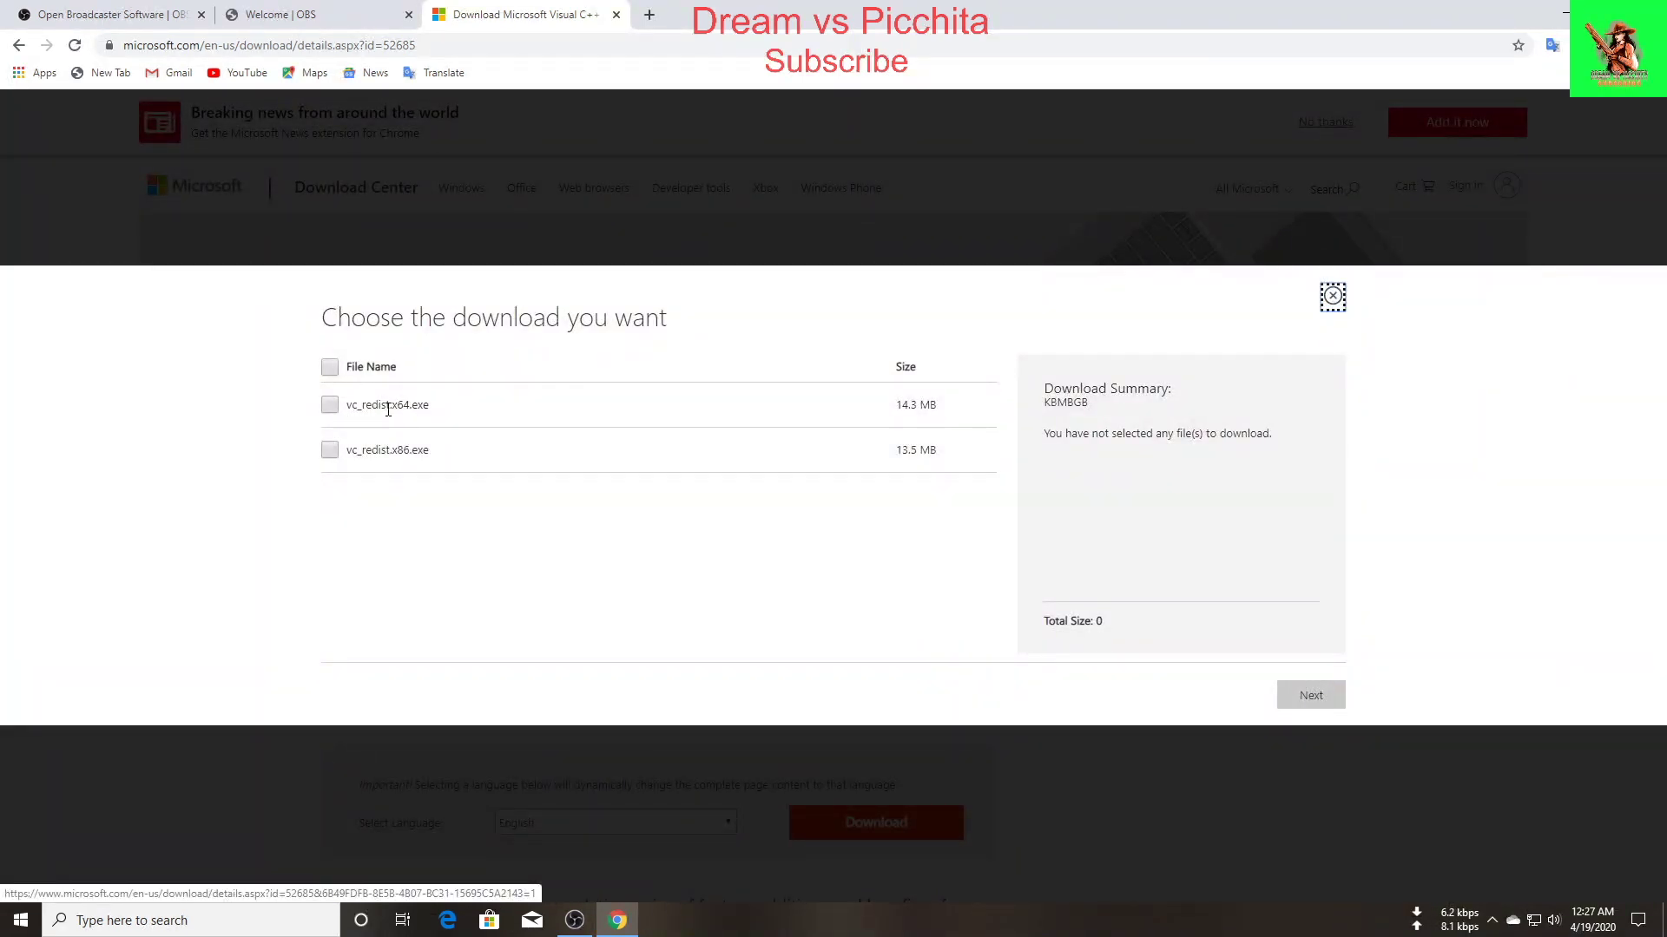
{"action": "left_click", "coordinate": [331, 406]}
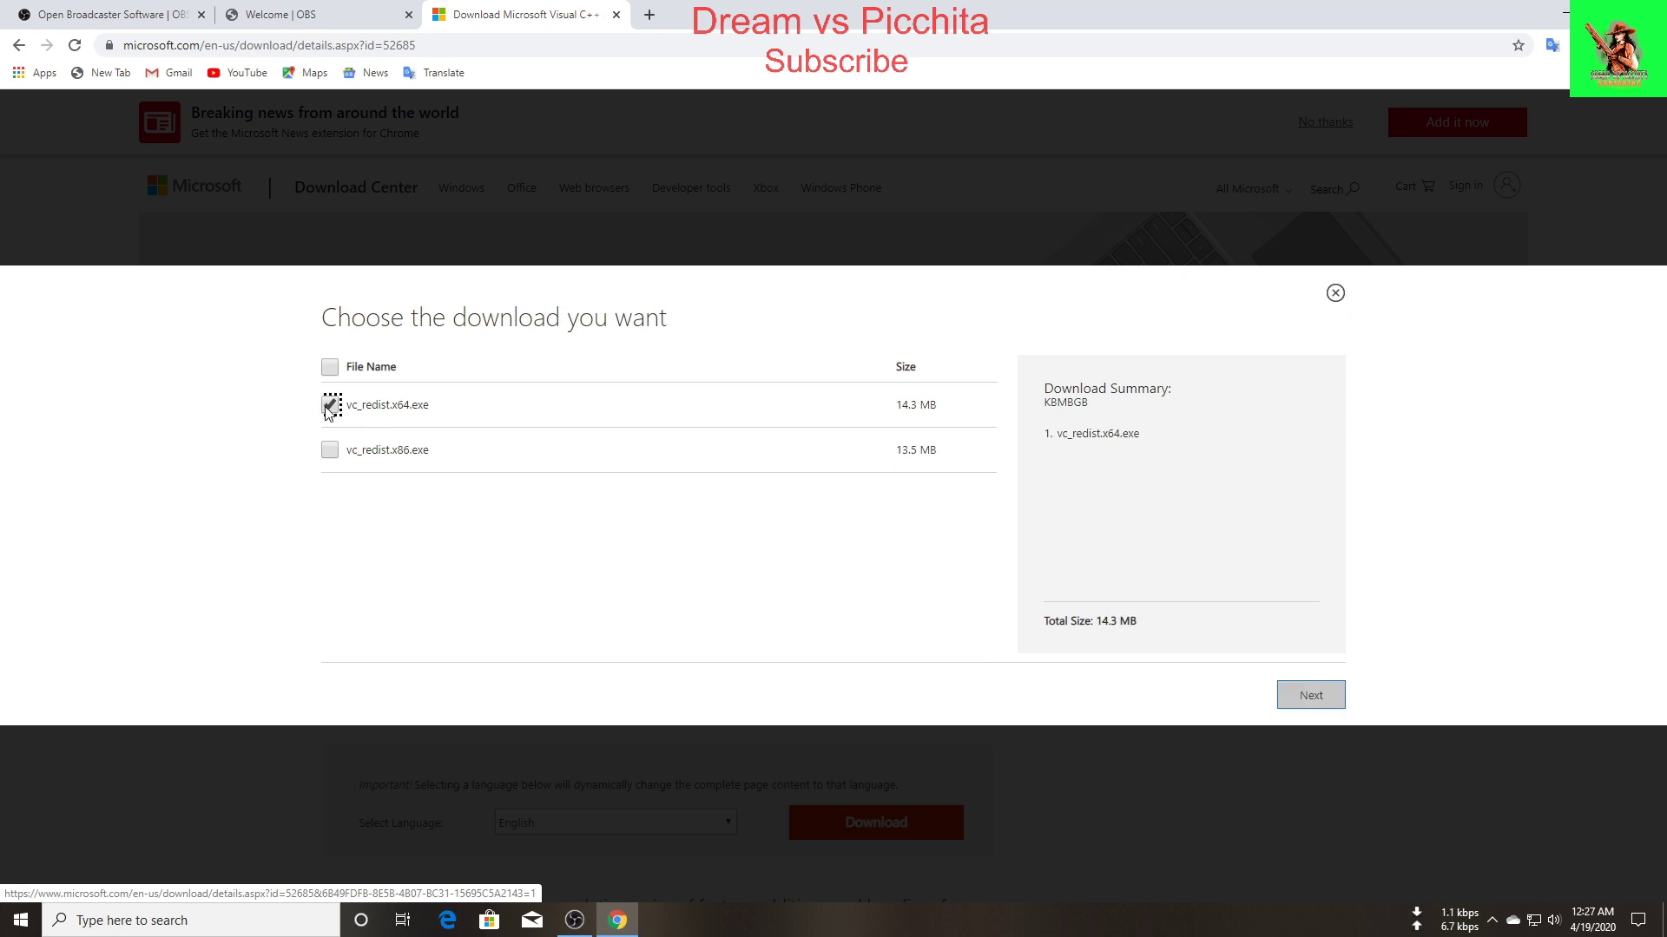
{"action": "left_click", "coordinate": [1311, 697]}
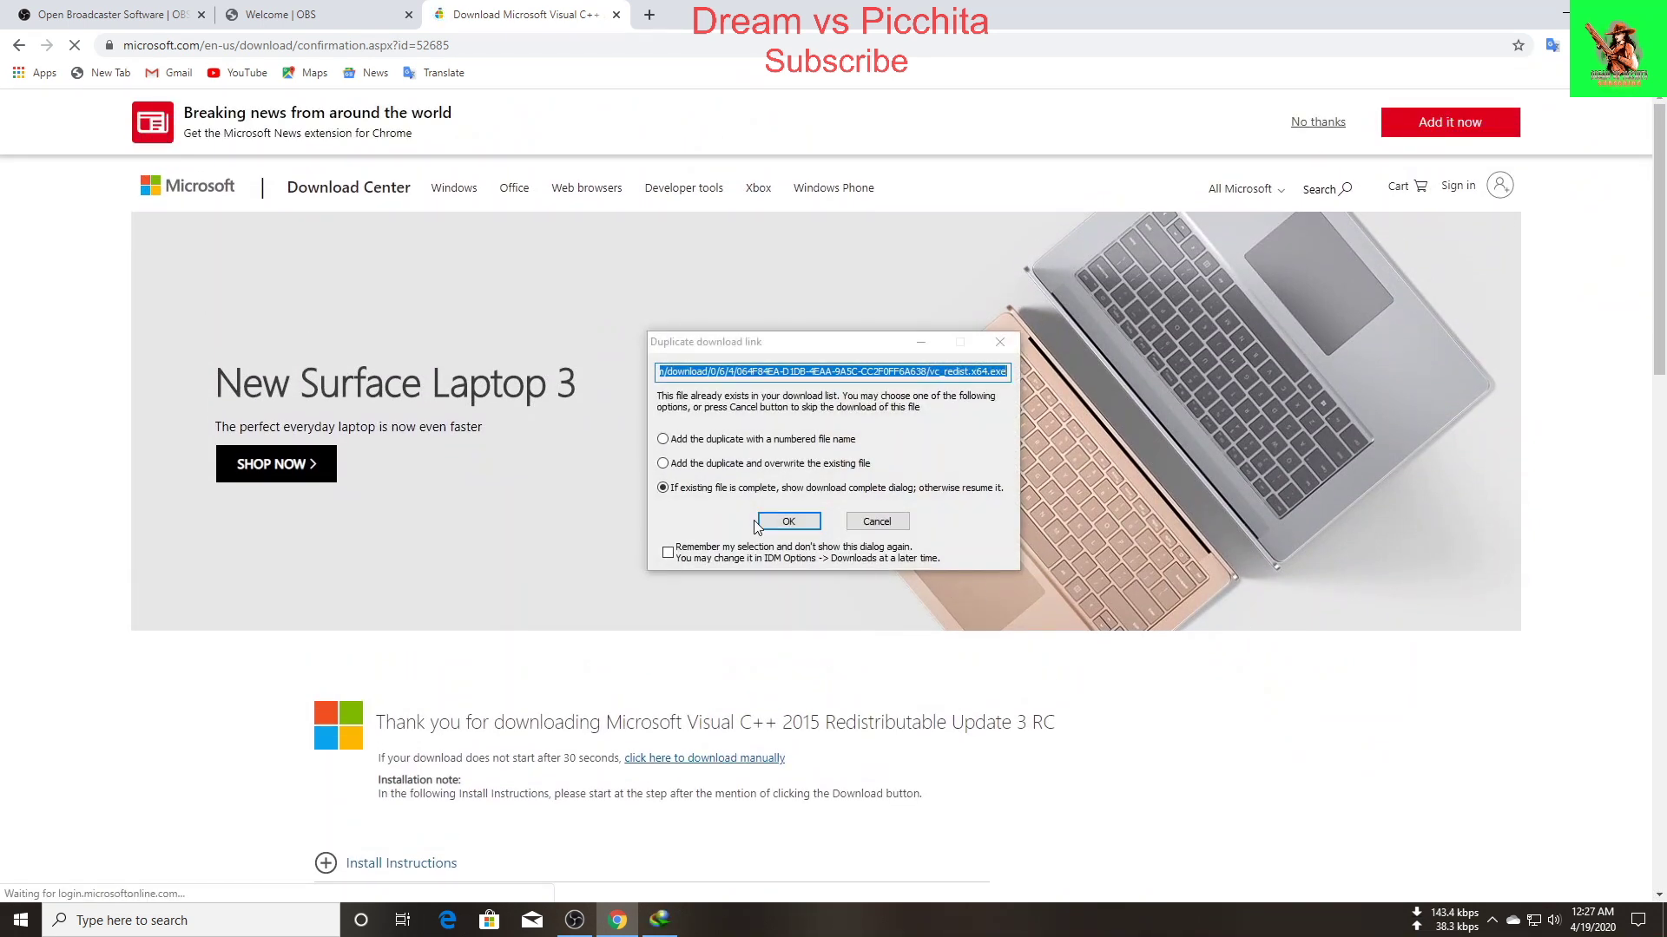
{"action": "left_click", "coordinate": [792, 523]}
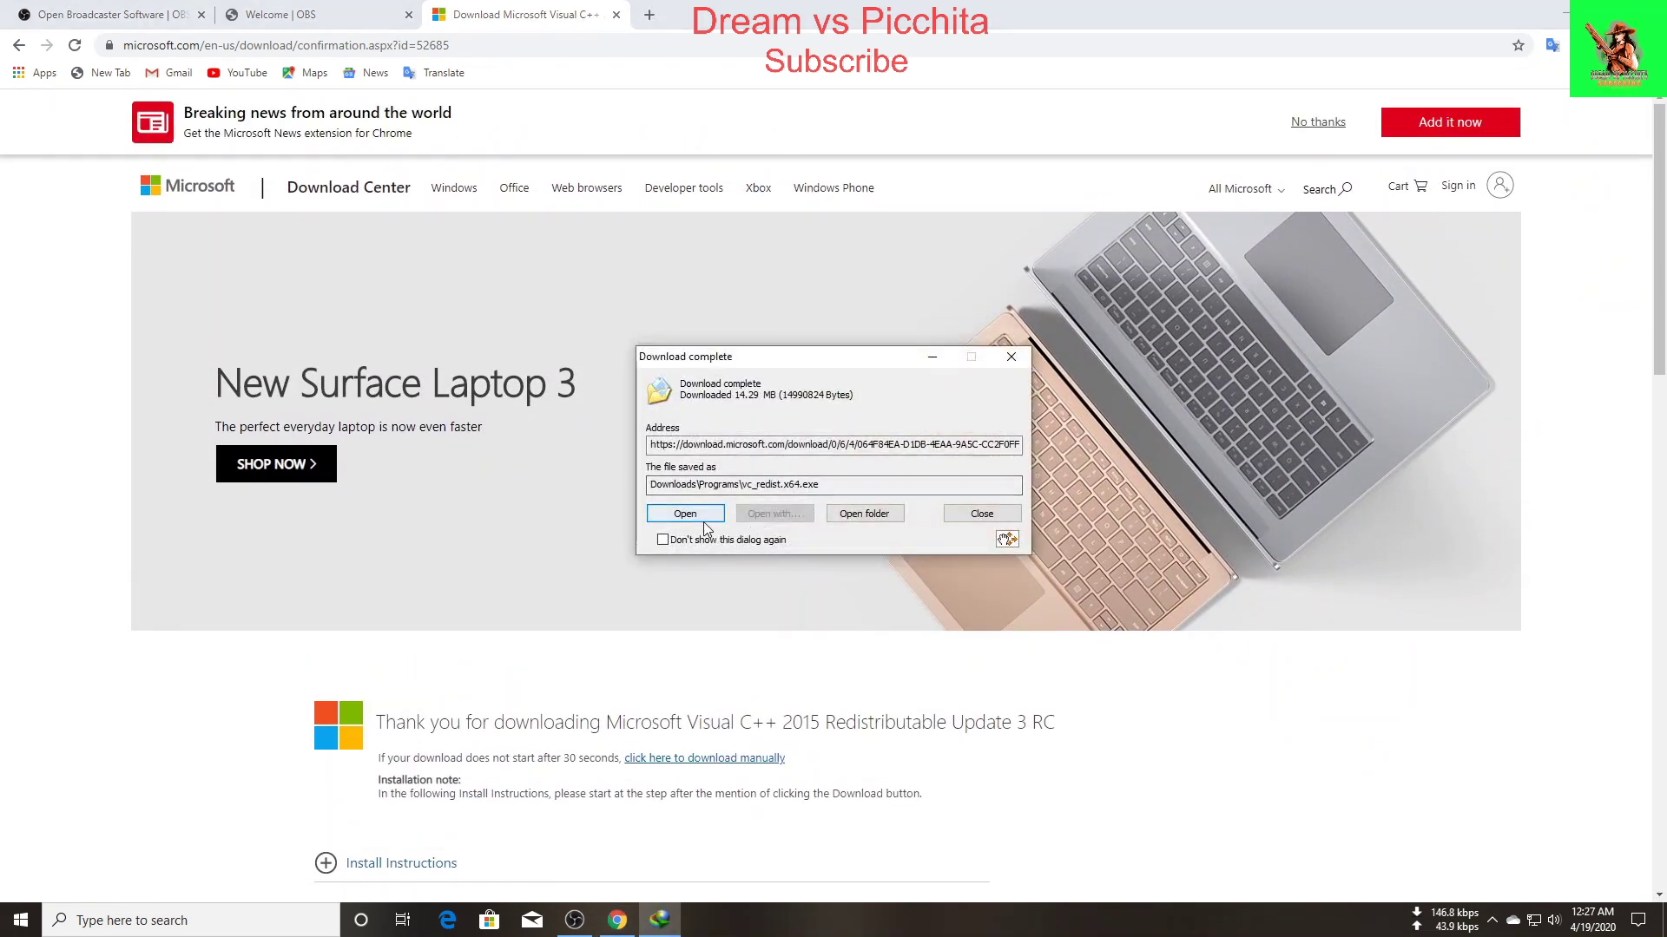
{"action": "left_click", "coordinate": [1012, 358]}
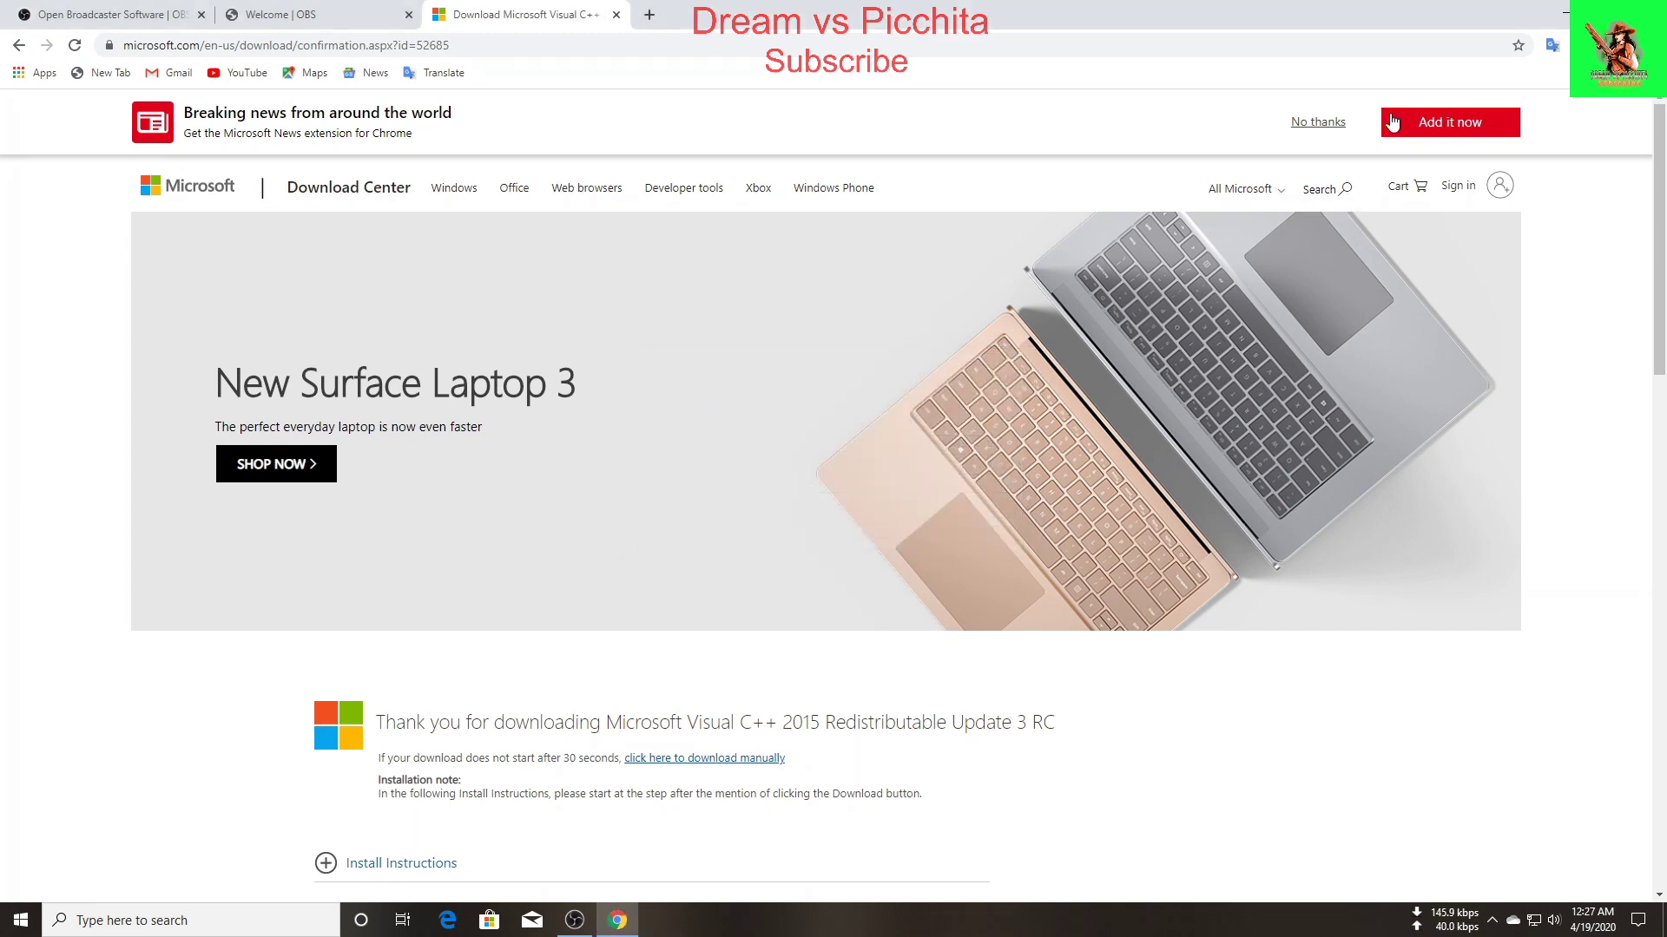
{"action": "key", "text": "alt+F4"}
{"action": "right_click", "coordinate": [826, 158]}
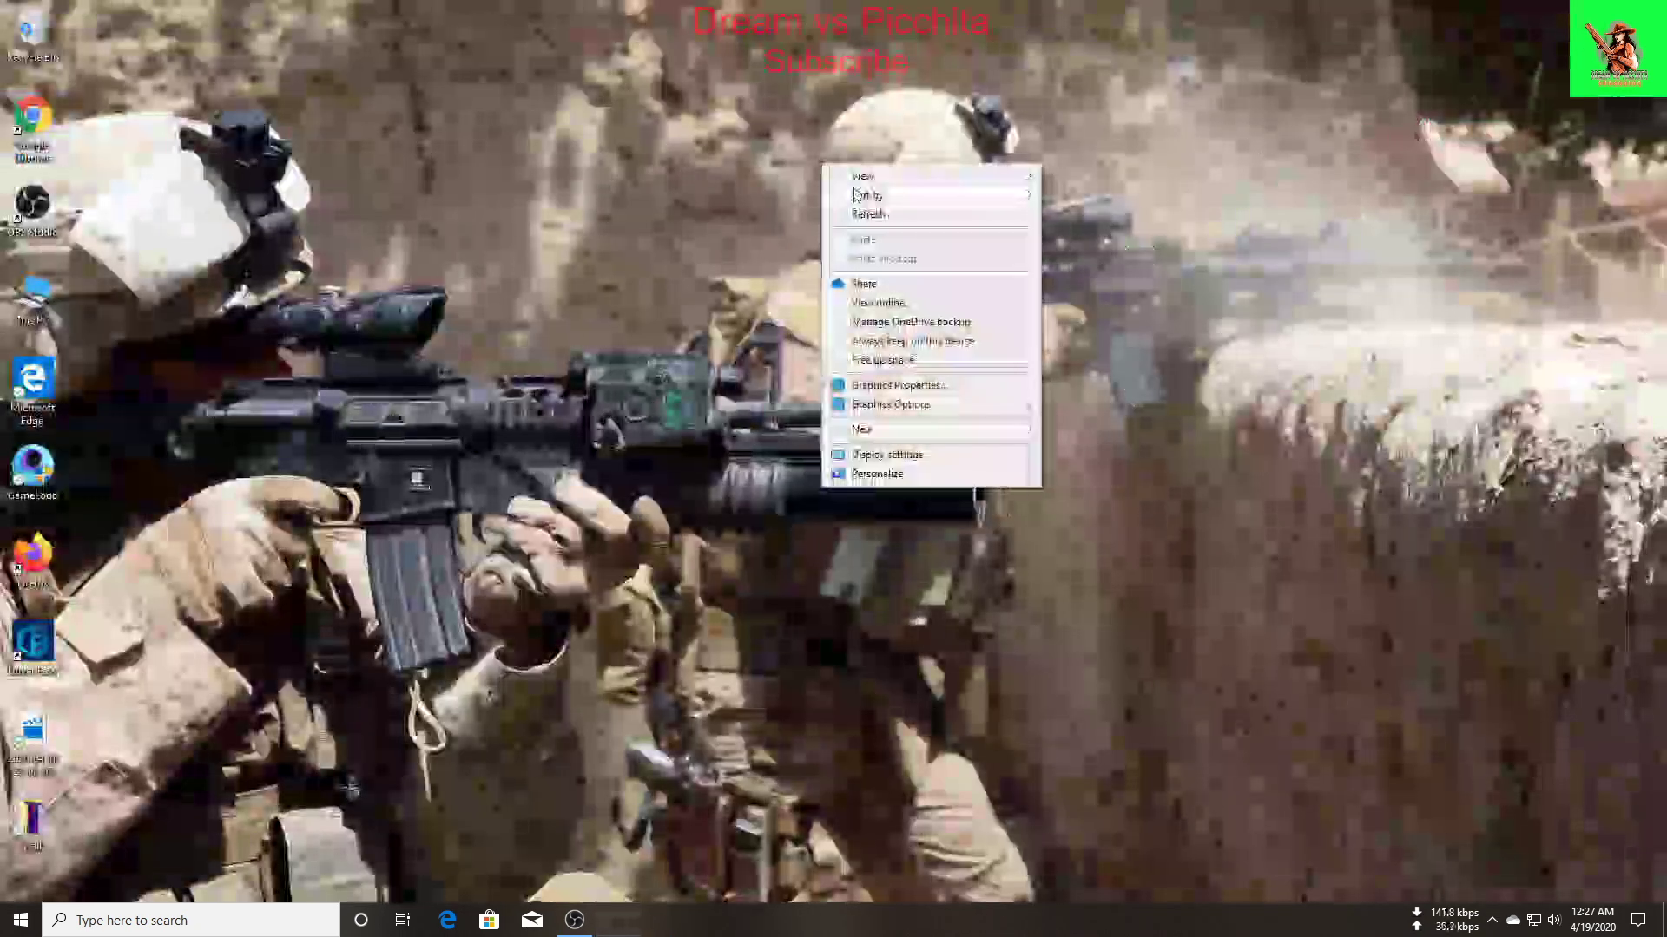
{"action": "left_click", "coordinate": [853, 213]}
{"action": "right_click", "coordinate": [799, 137]}
{"action": "left_click", "coordinate": [868, 185]}
{"action": "right_click", "coordinate": [776, 135]}
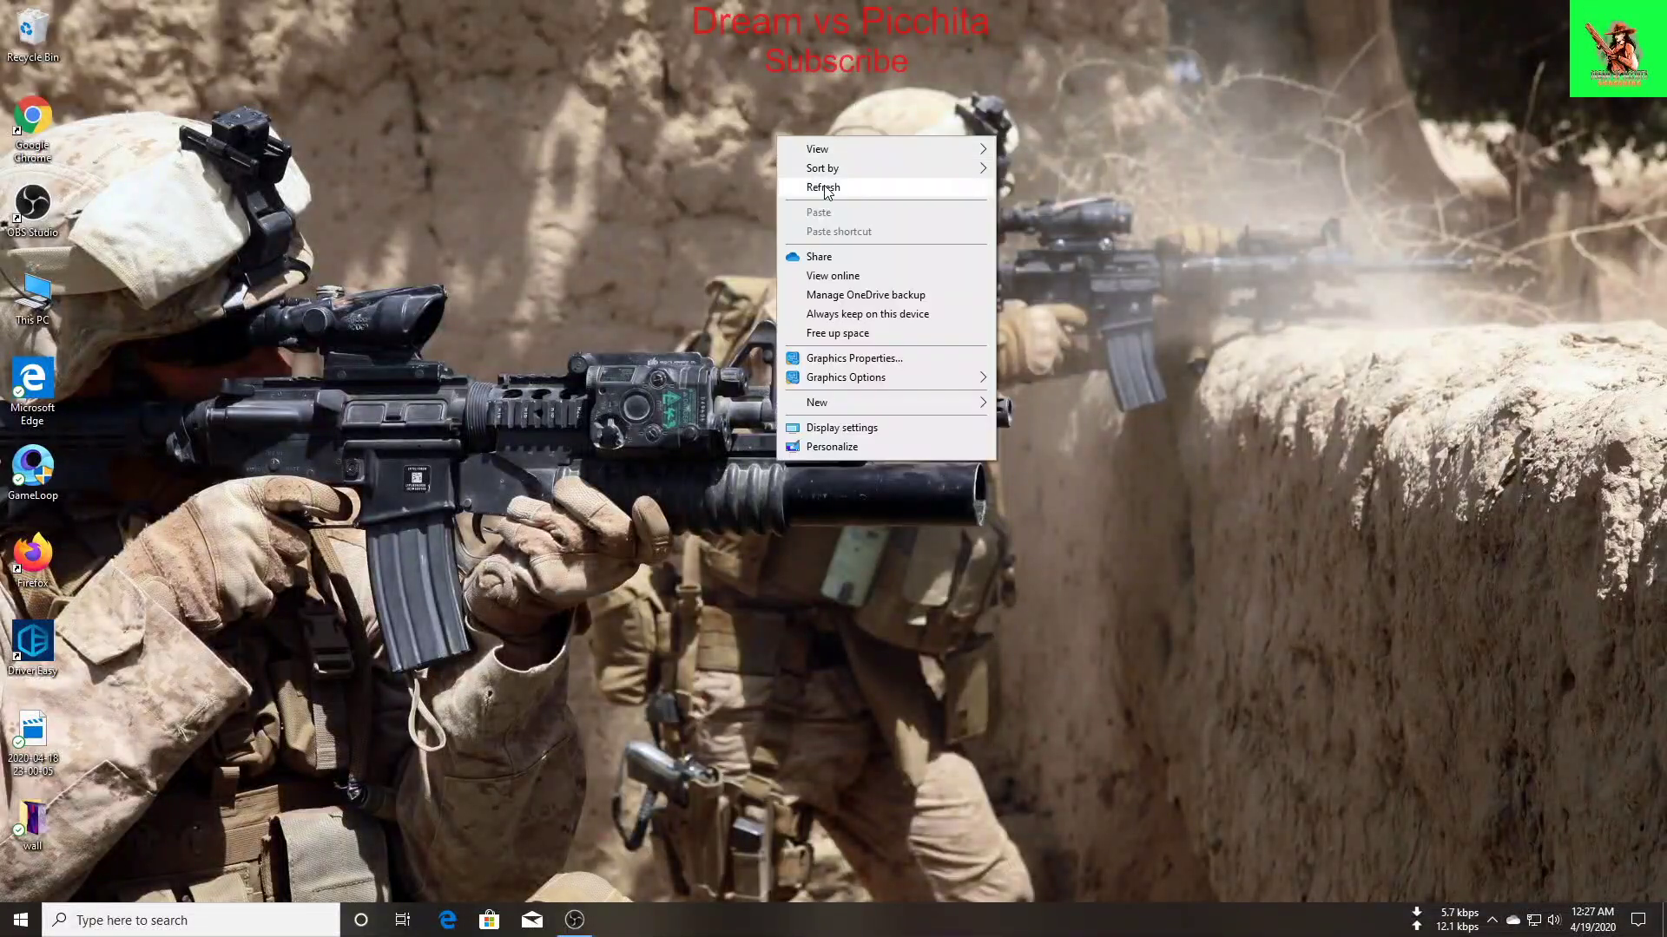
{"action": "left_click", "coordinate": [807, 182]}
{"action": "right_click", "coordinate": [770, 146]}
{"action": "left_click", "coordinate": [824, 206]}
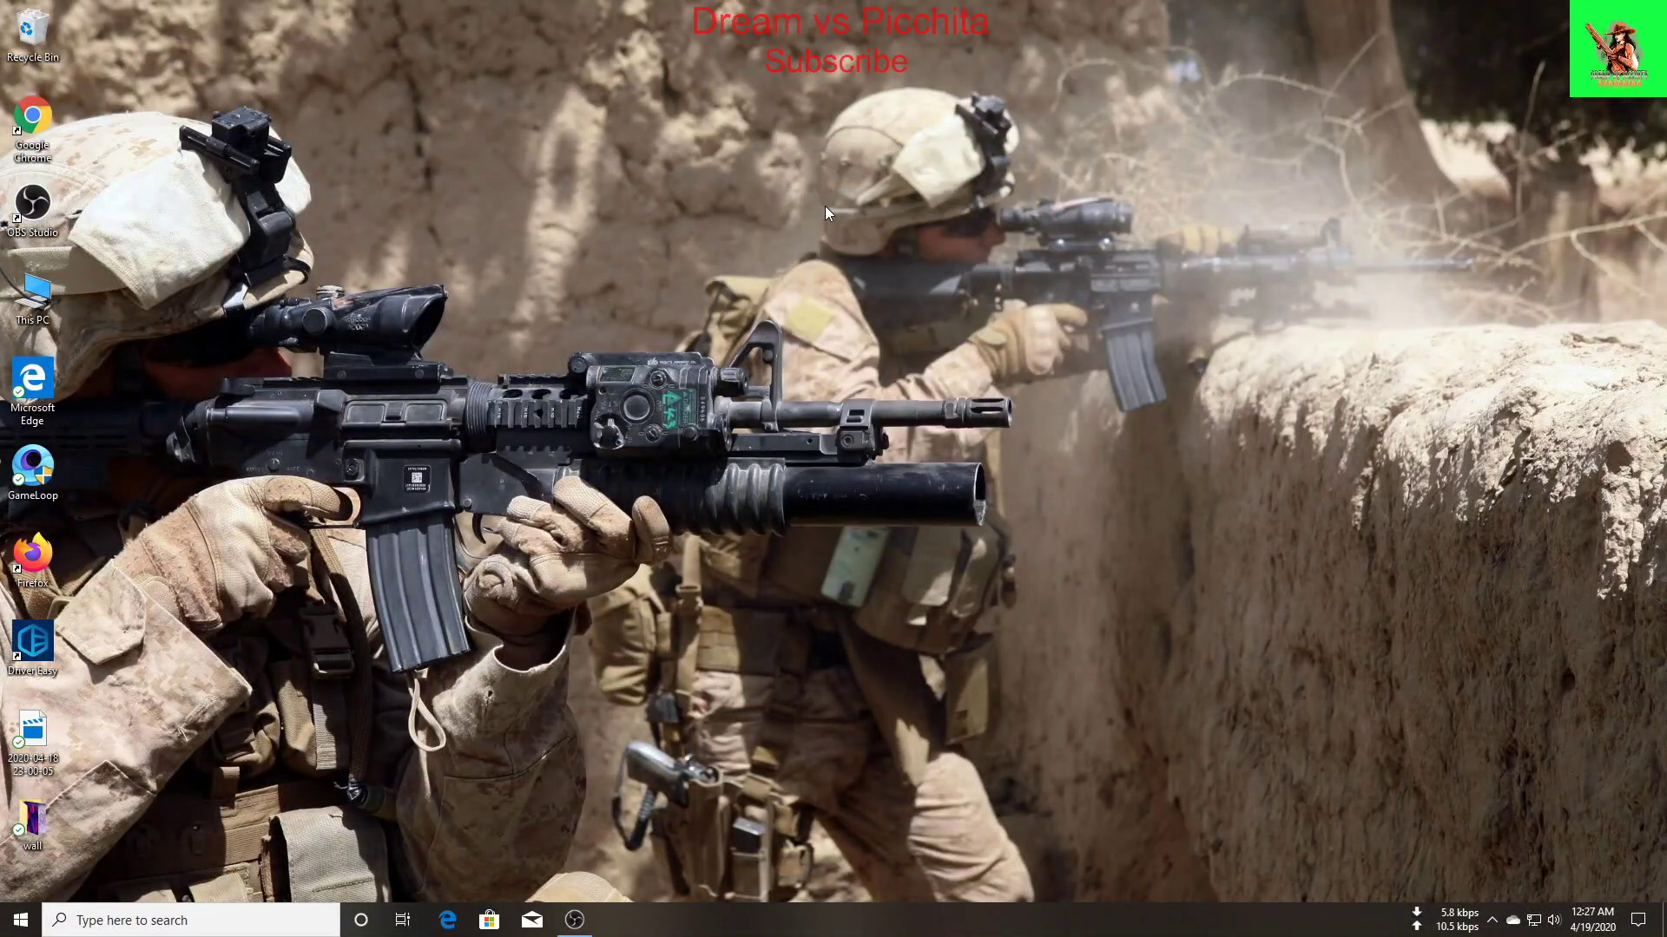
{"action": "right_click", "coordinate": [337, 139]}
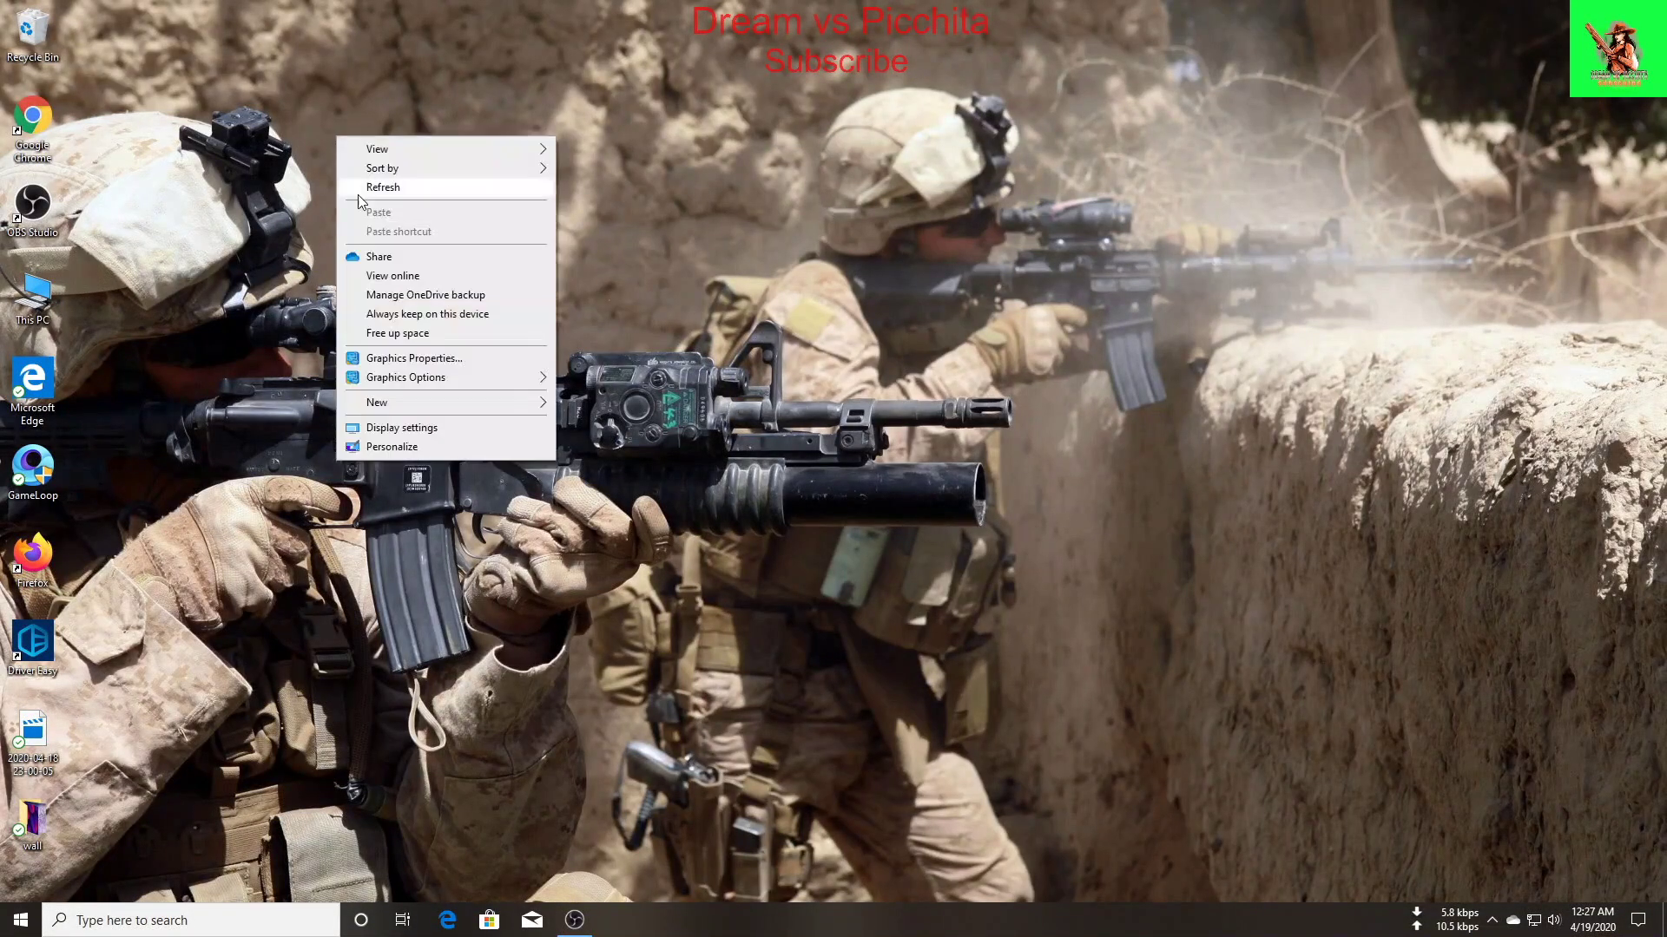
{"action": "left_click", "coordinate": [369, 186]}
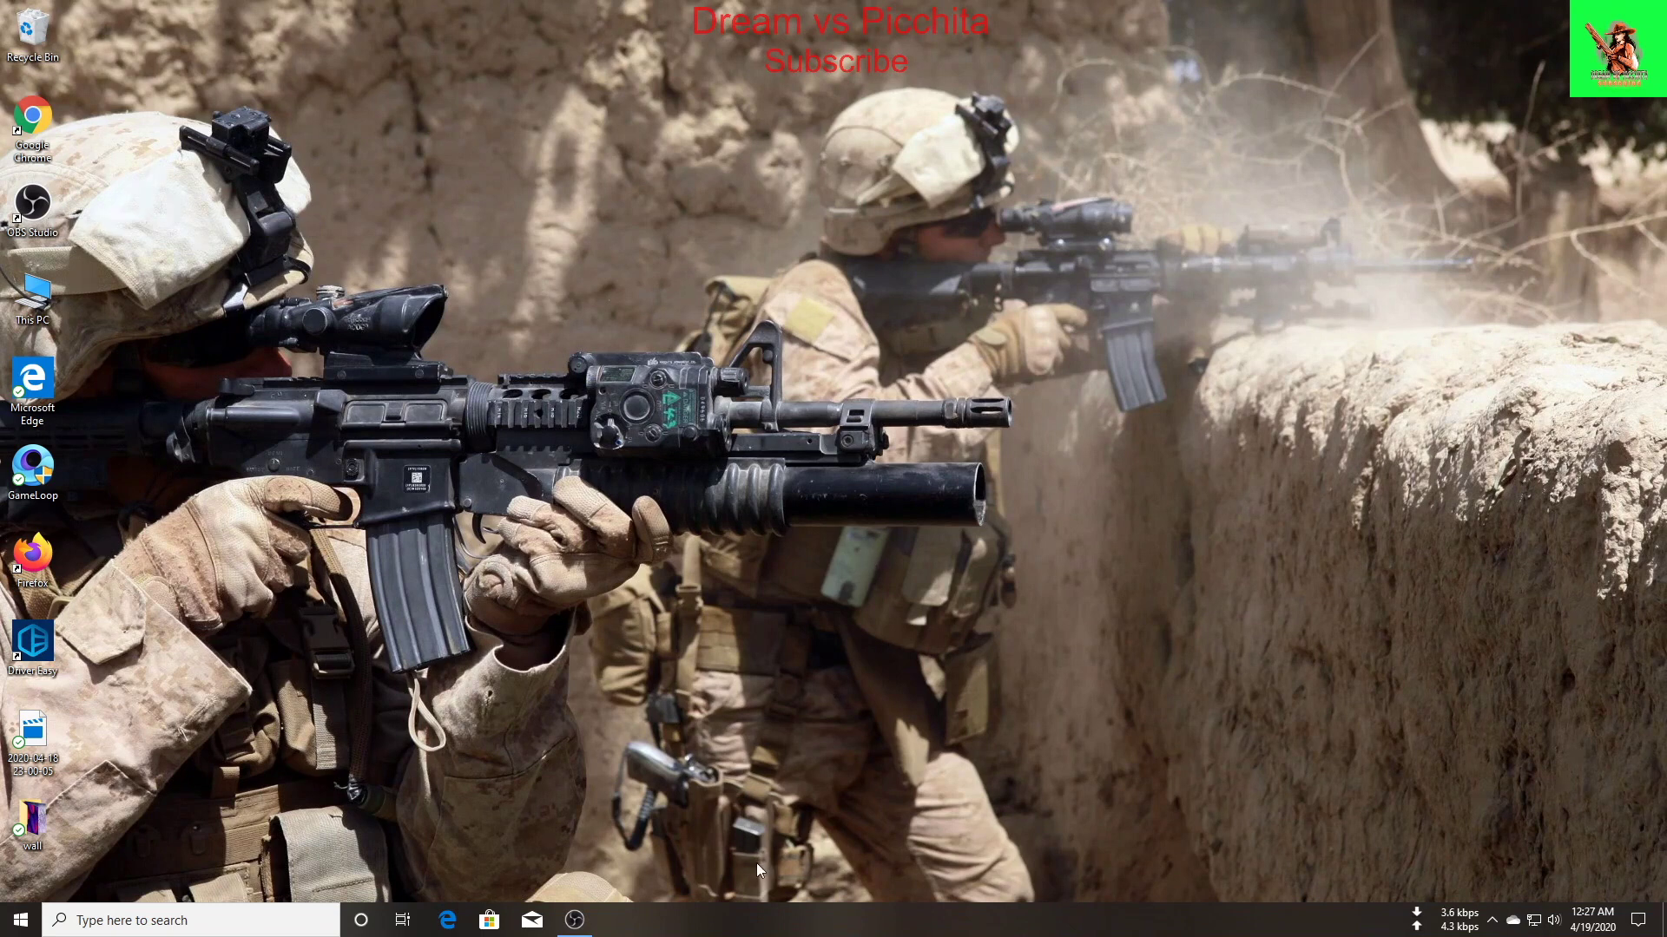
Step: Switch to OBS Studio and reposition its window on the desktop
{"action": "left_click", "coordinate": [578, 925]}
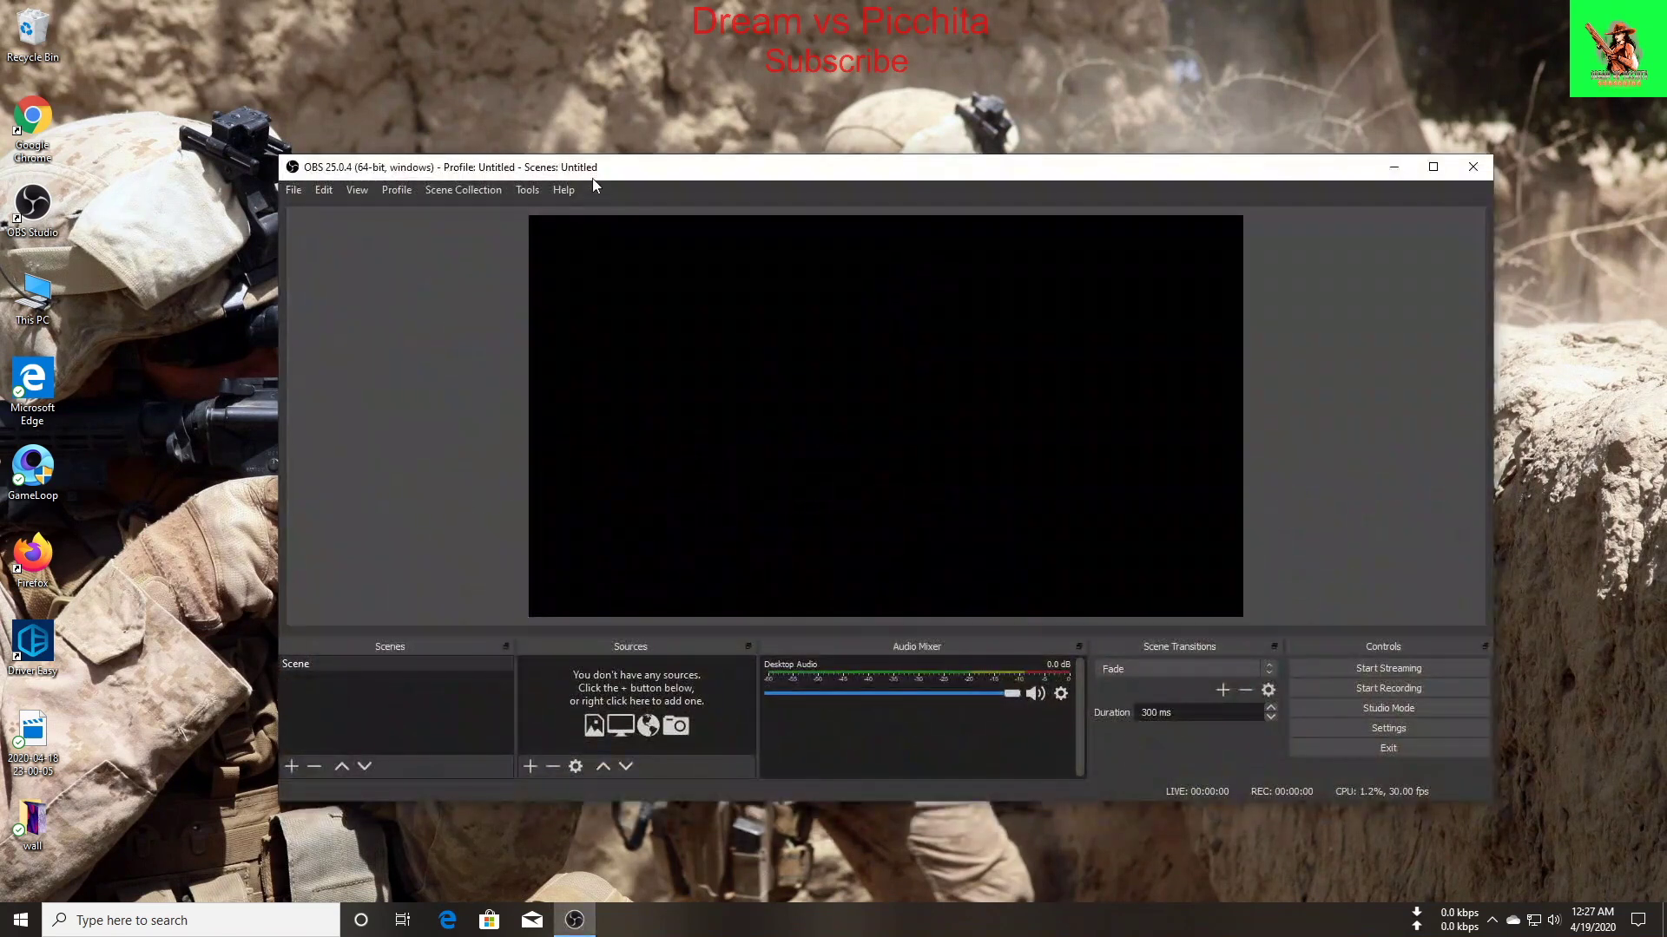
{"action": "left_click_drag", "start_coordinate": [592, 179], "coordinate": [522, 57]}
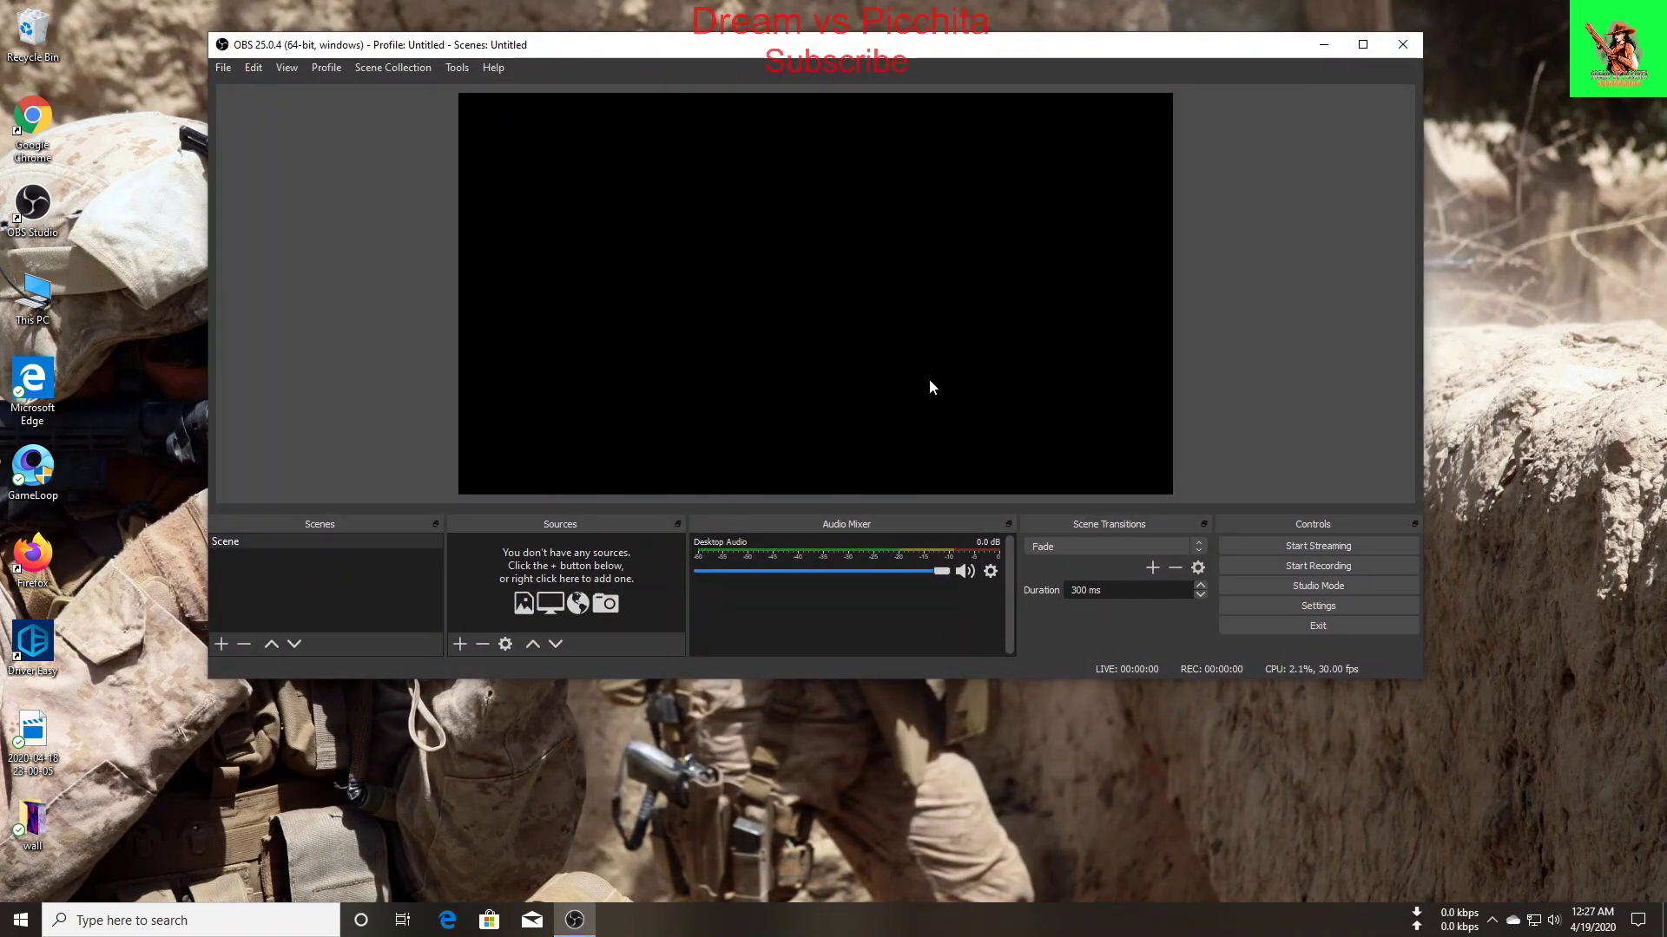
{"action": "left_click_drag", "start_coordinate": [437, 50], "coordinate": [434, 94]}
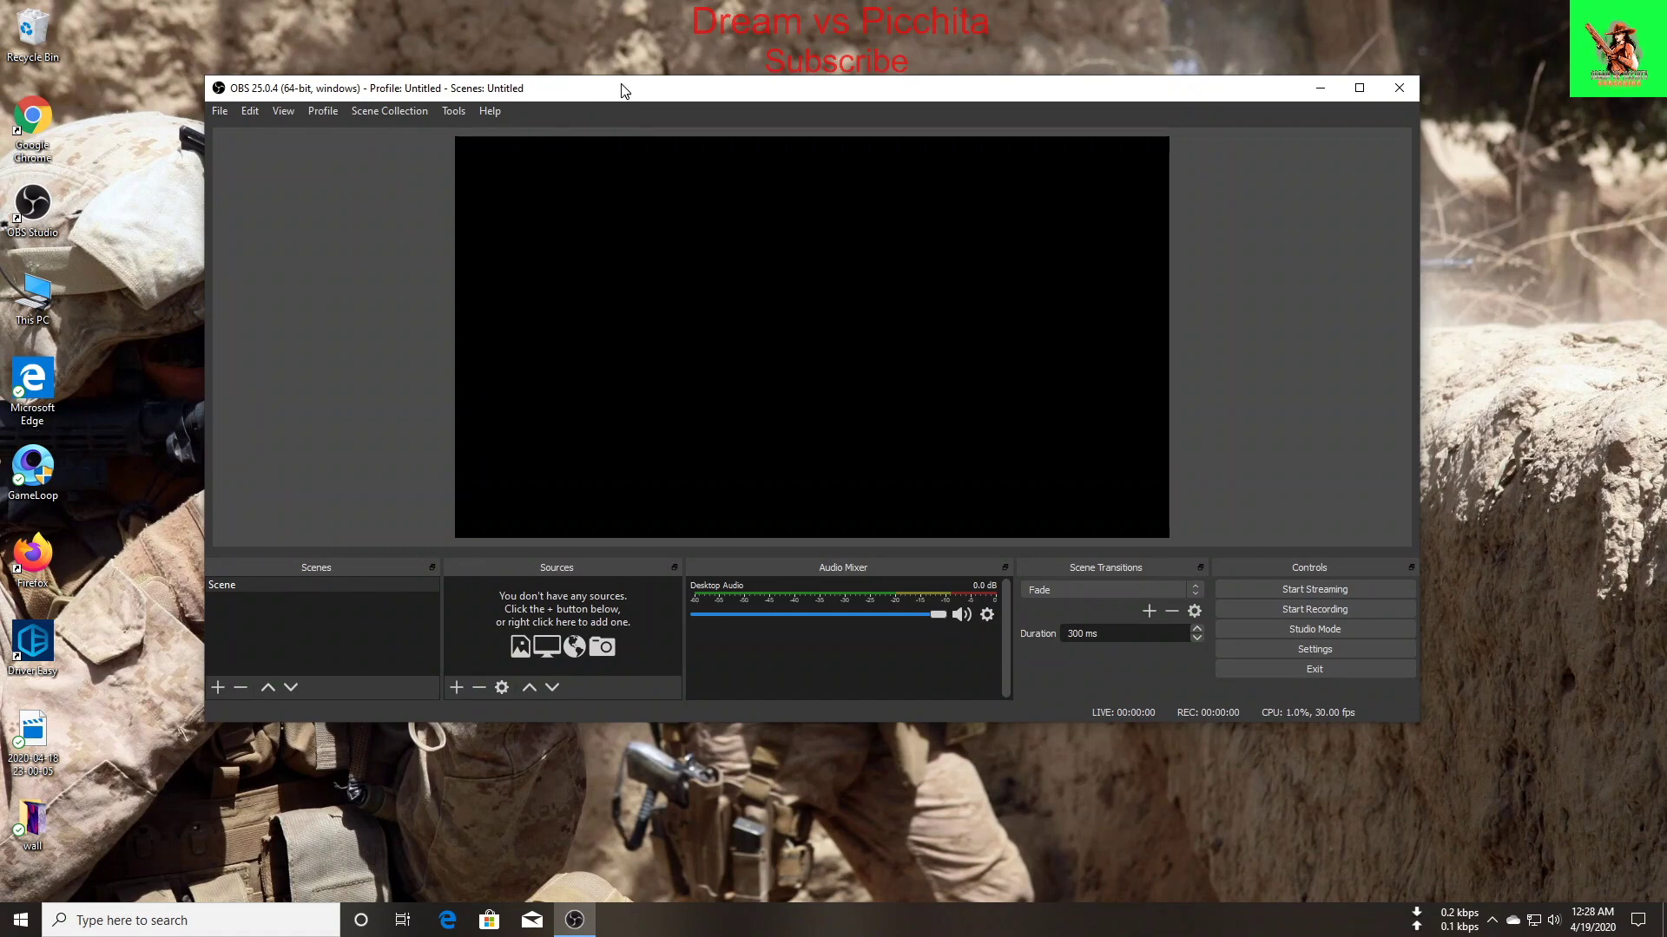
{"action": "left_click_drag", "start_coordinate": [596, 102], "coordinate": [693, 37]}
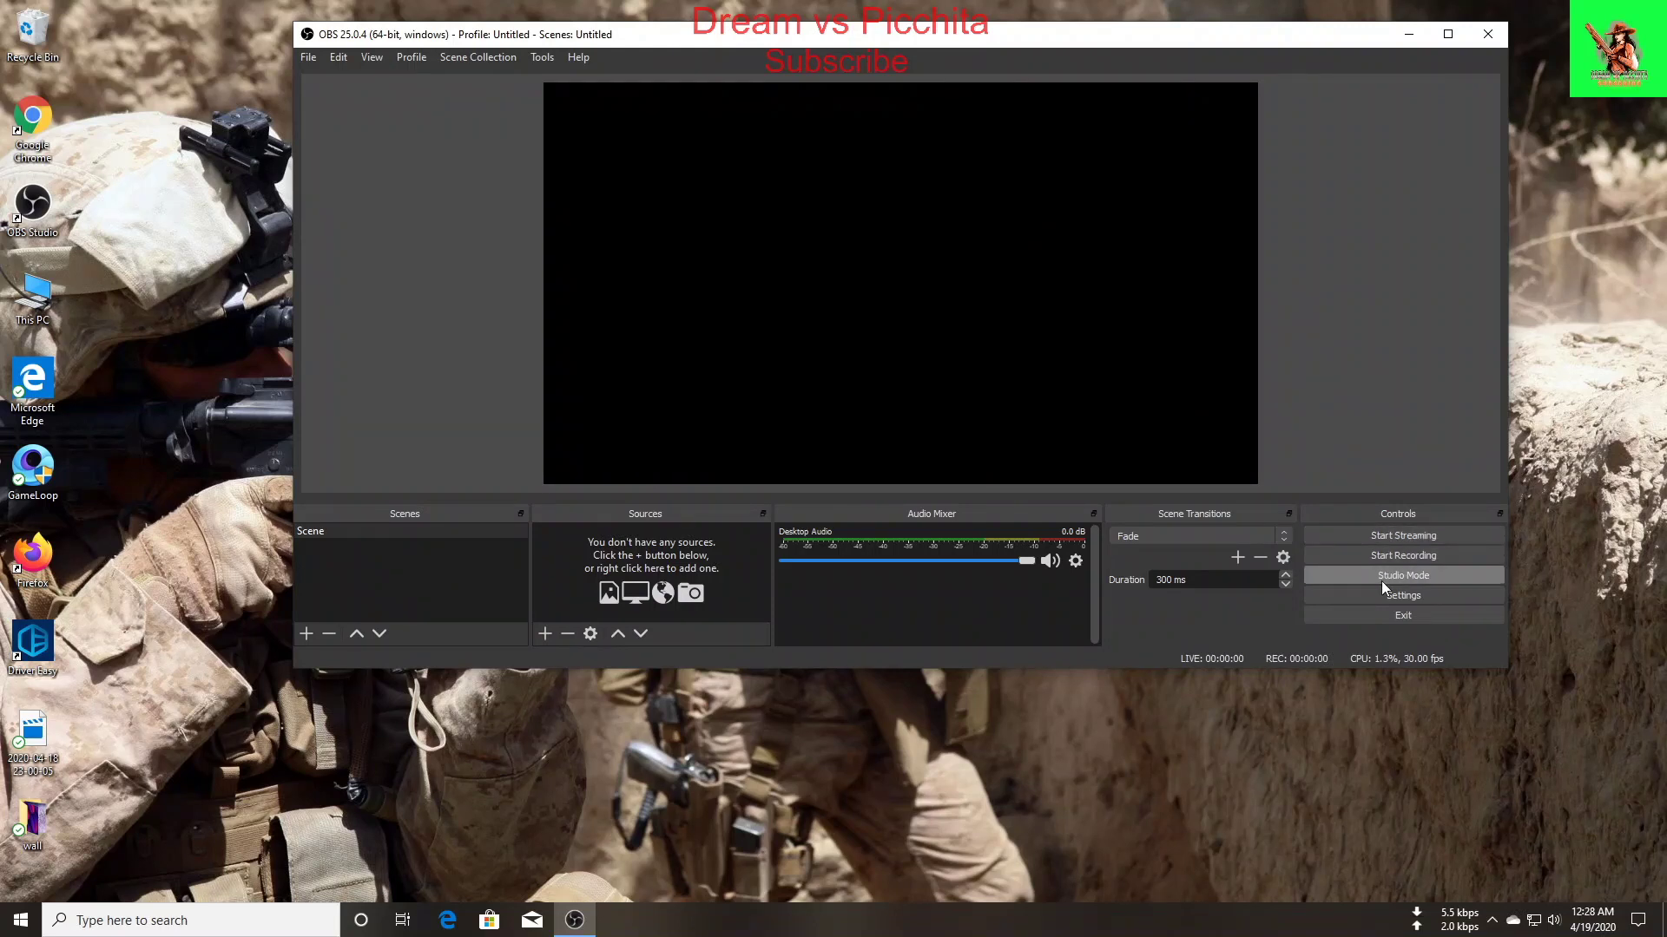
Step: Turn Studio Mode on and back off
{"action": "left_click", "coordinate": [1404, 577]}
{"action": "left_click", "coordinate": [1406, 575]}
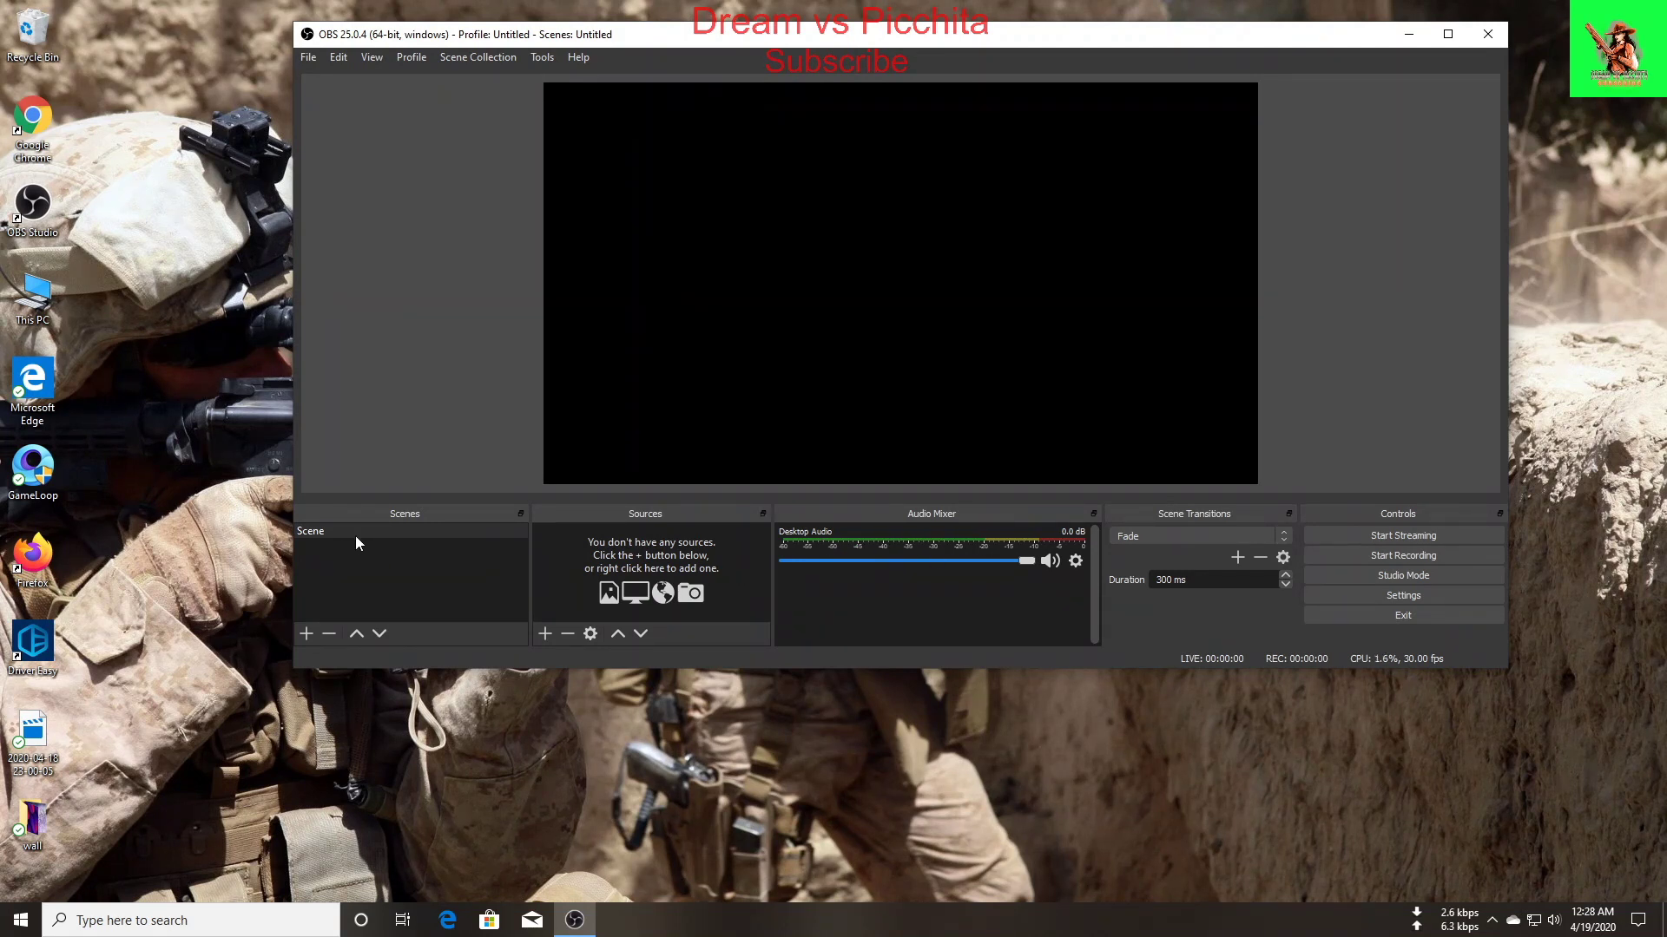
Step: Add two more scenes, keeping the suggested names Scene 2 and Scene 3
{"action": "left_click", "coordinate": [303, 634]}
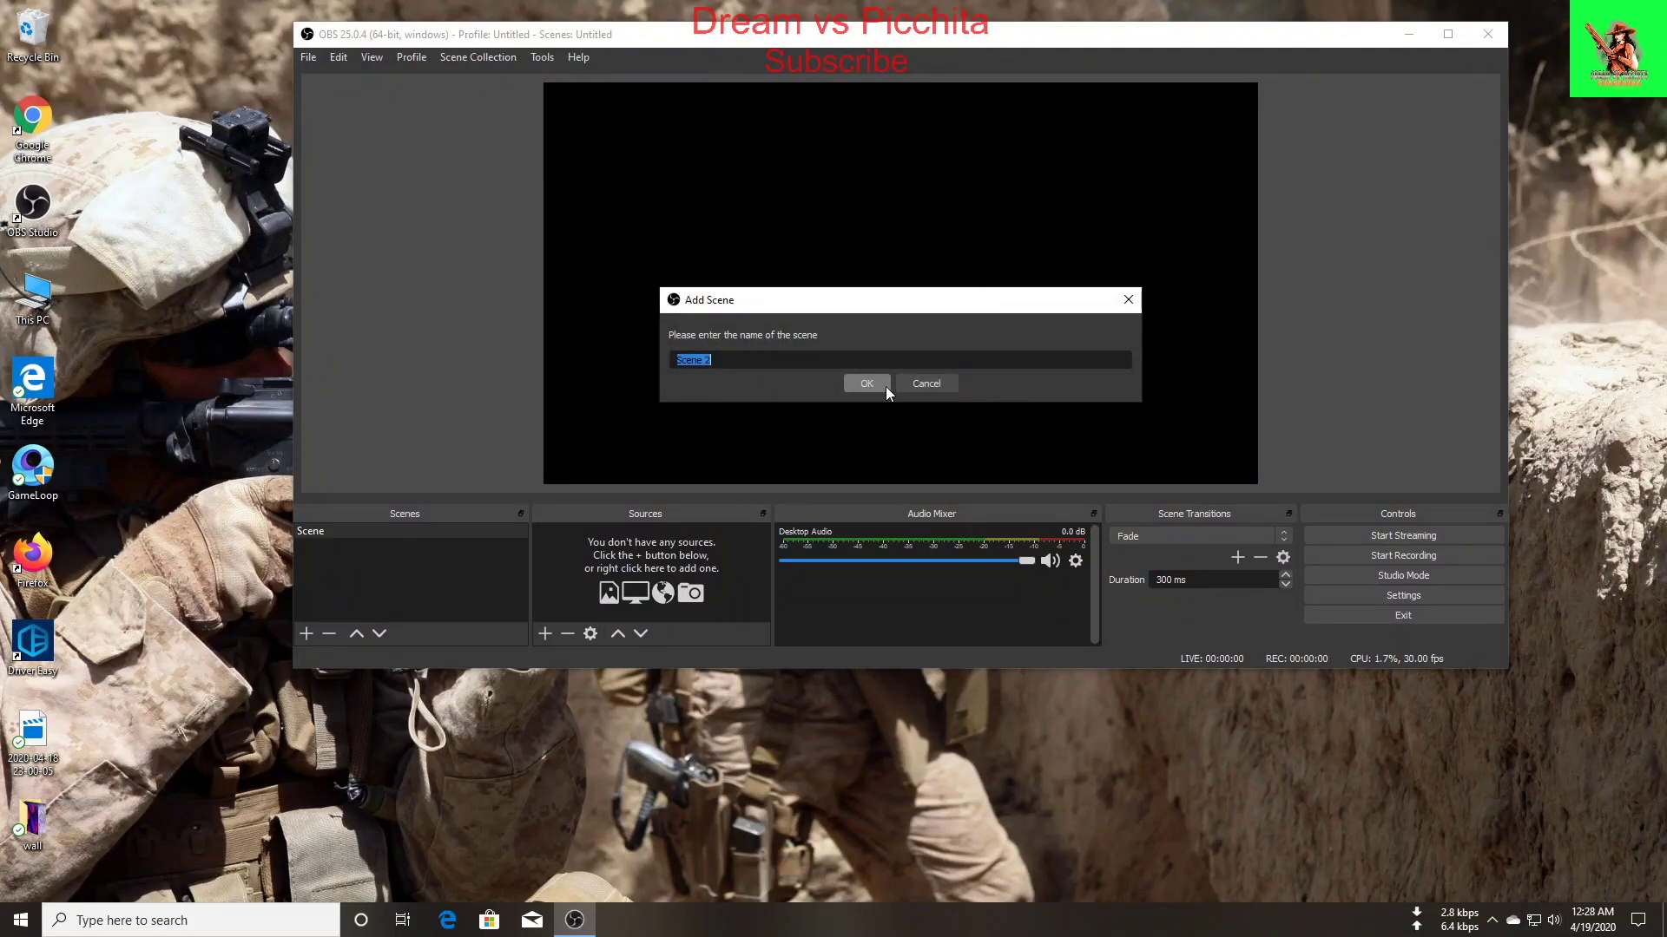
{"action": "left_click", "coordinate": [884, 385]}
{"action": "left_click", "coordinate": [308, 633]}
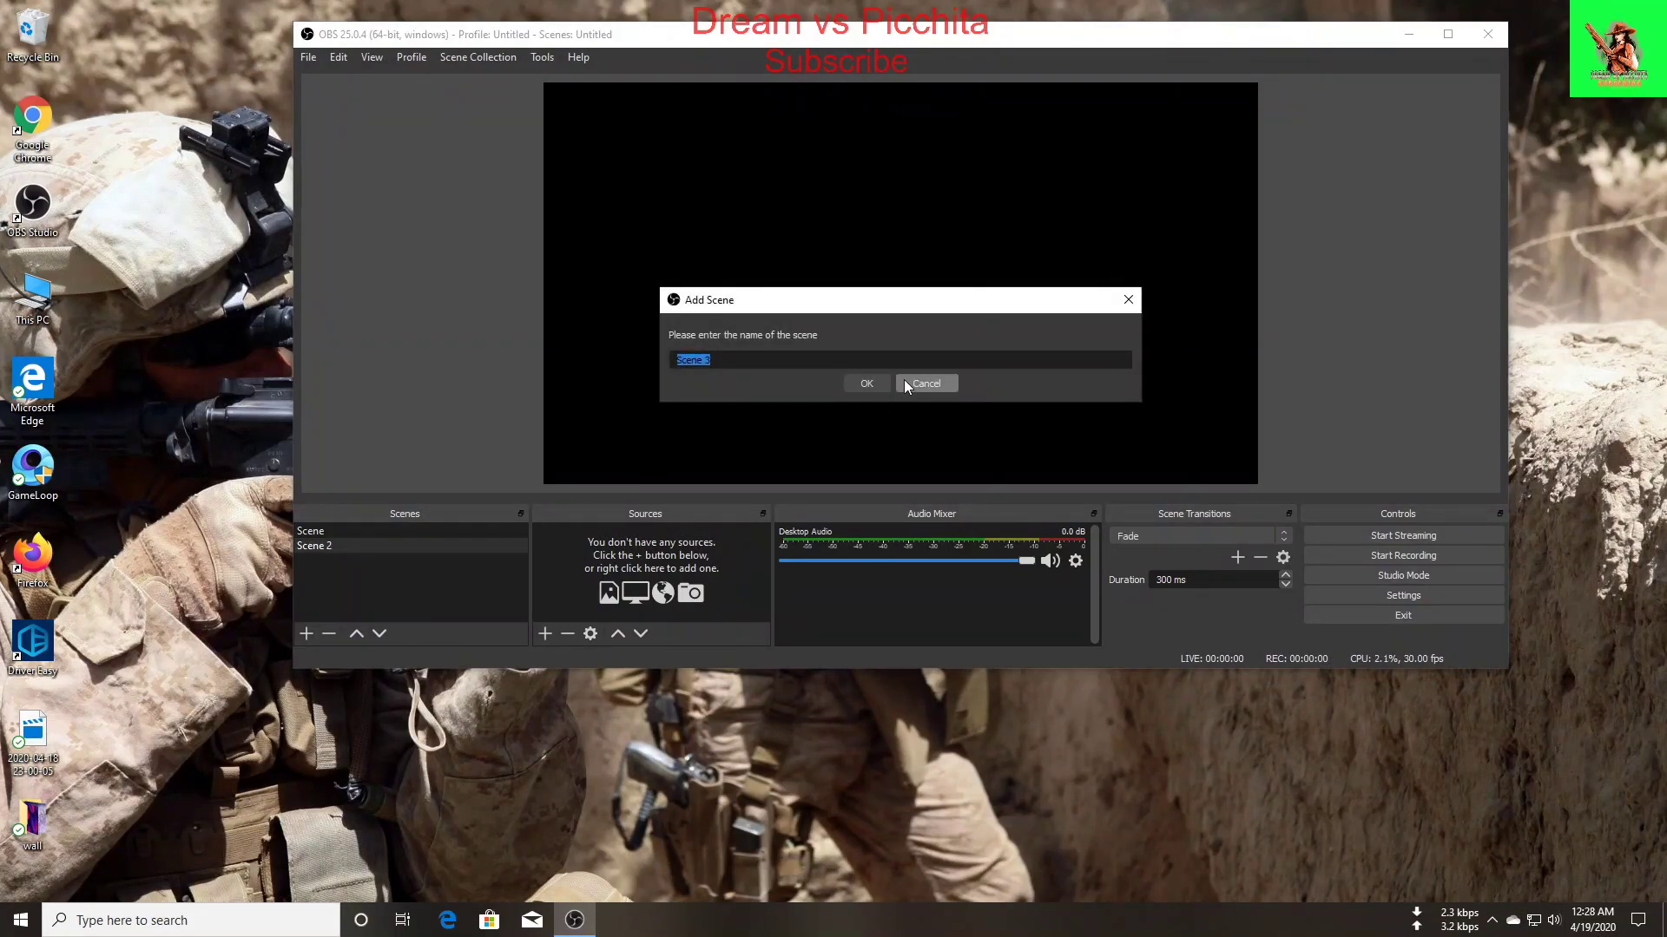
{"action": "left_click", "coordinate": [873, 379]}
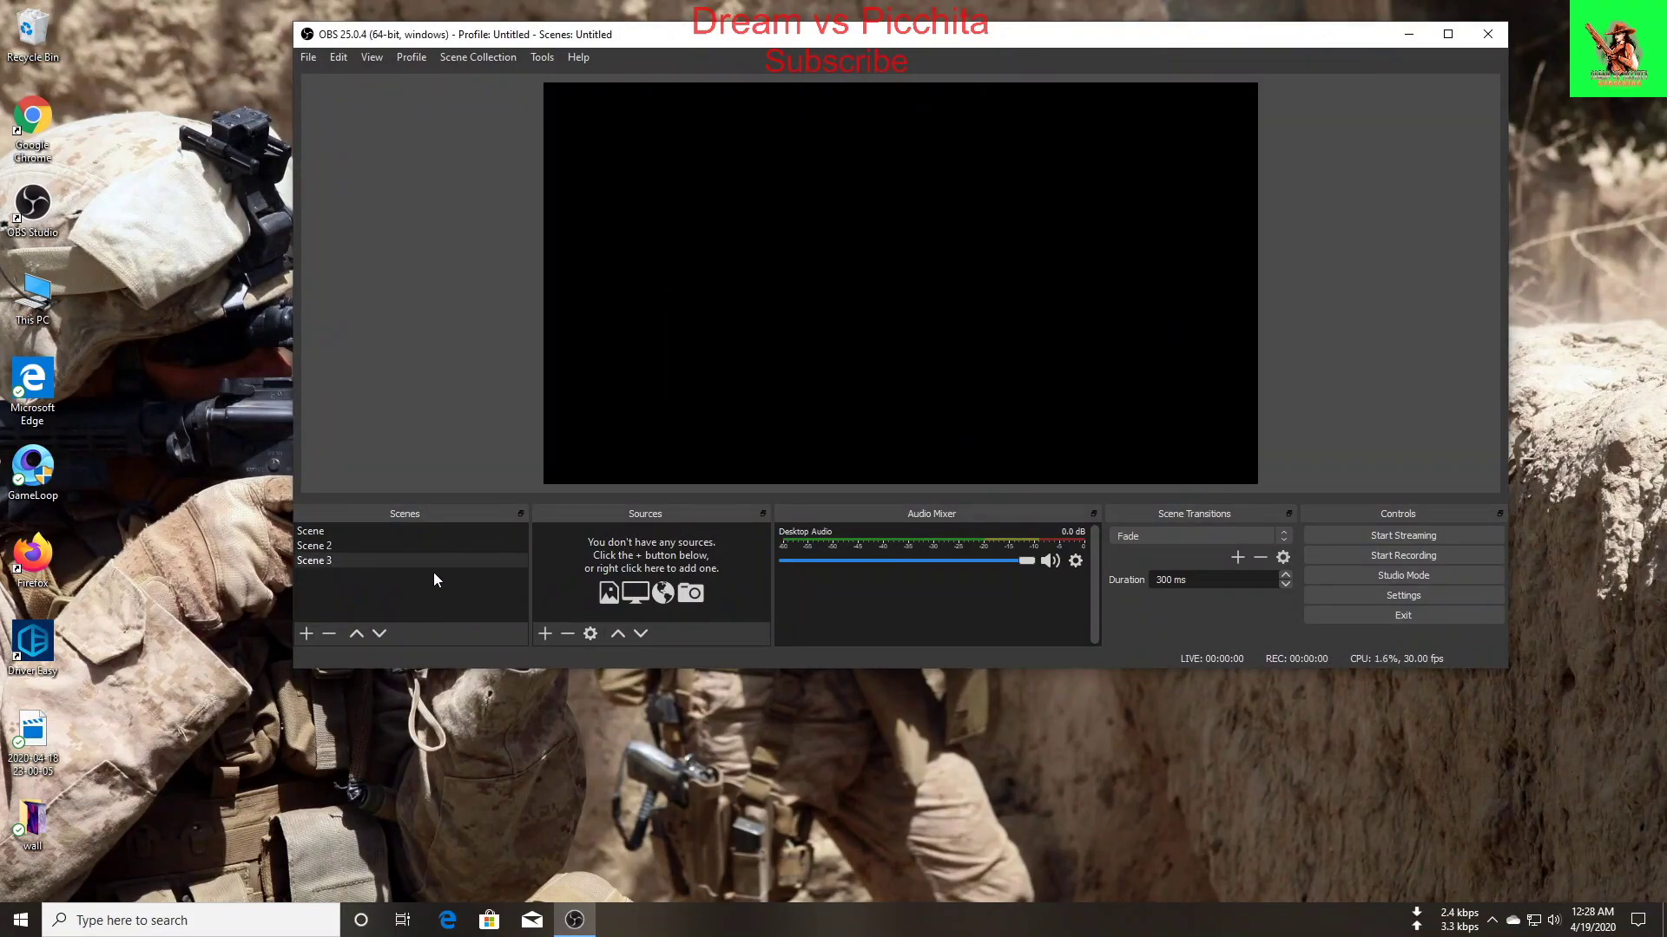
Step: Switch through the three scenes and end with the first one, Scene, selected
{"action": "left_click", "coordinate": [363, 546]}
{"action": "left_click", "coordinate": [362, 532]}
{"action": "left_click", "coordinate": [363, 561]}
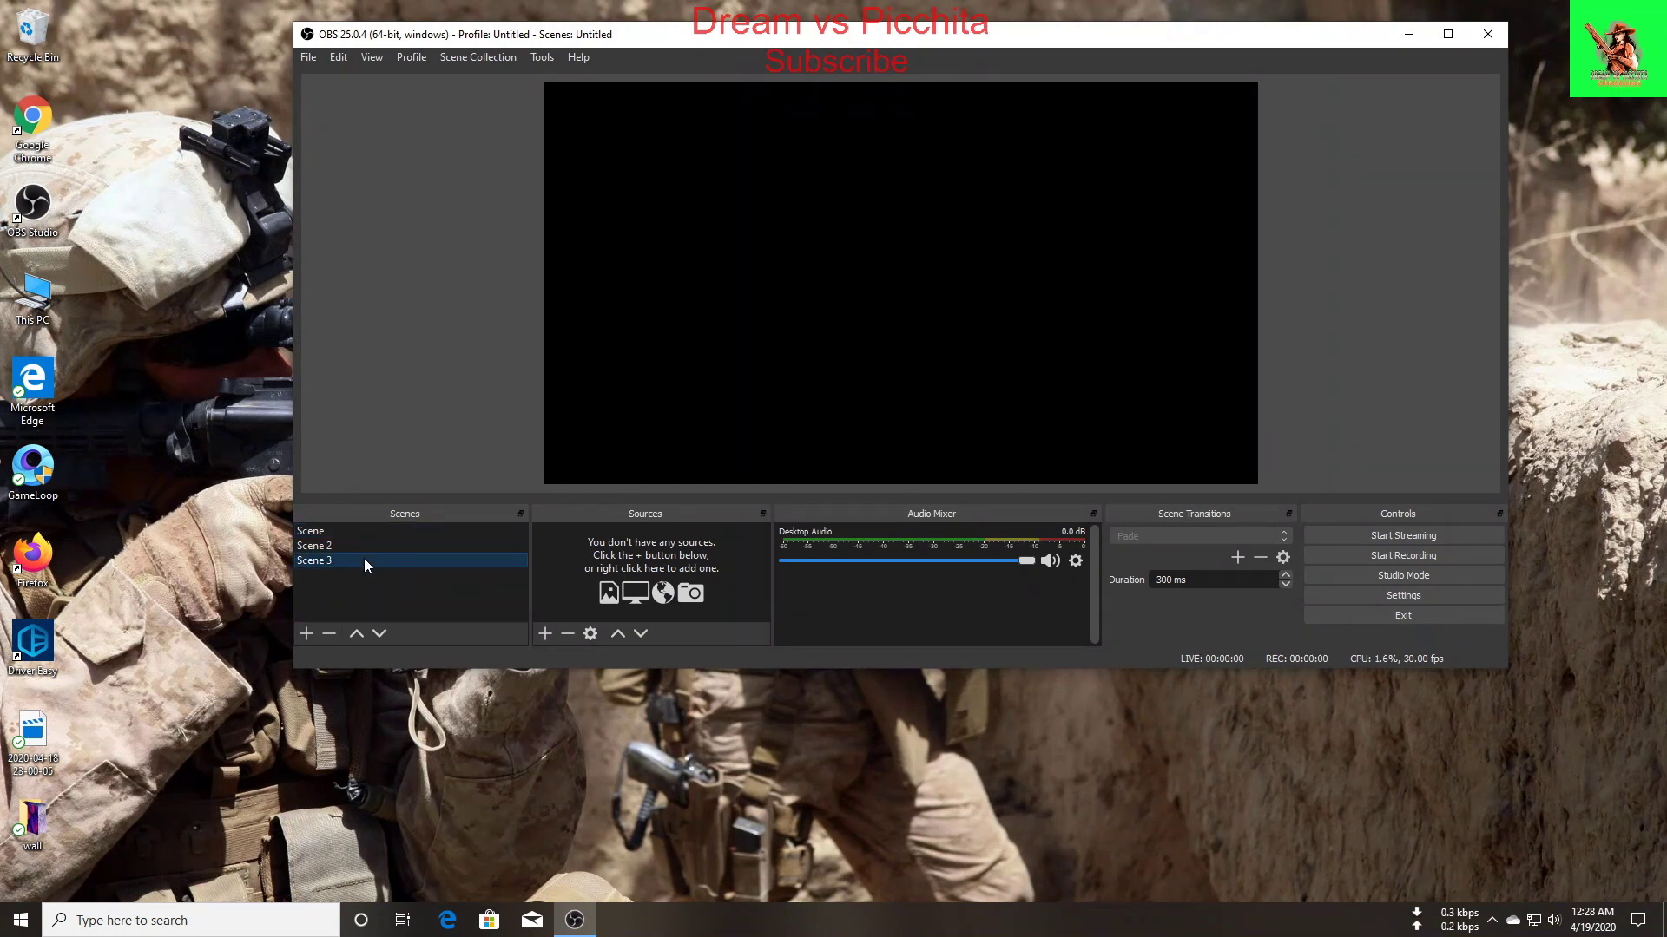
{"action": "left_click", "coordinate": [362, 532]}
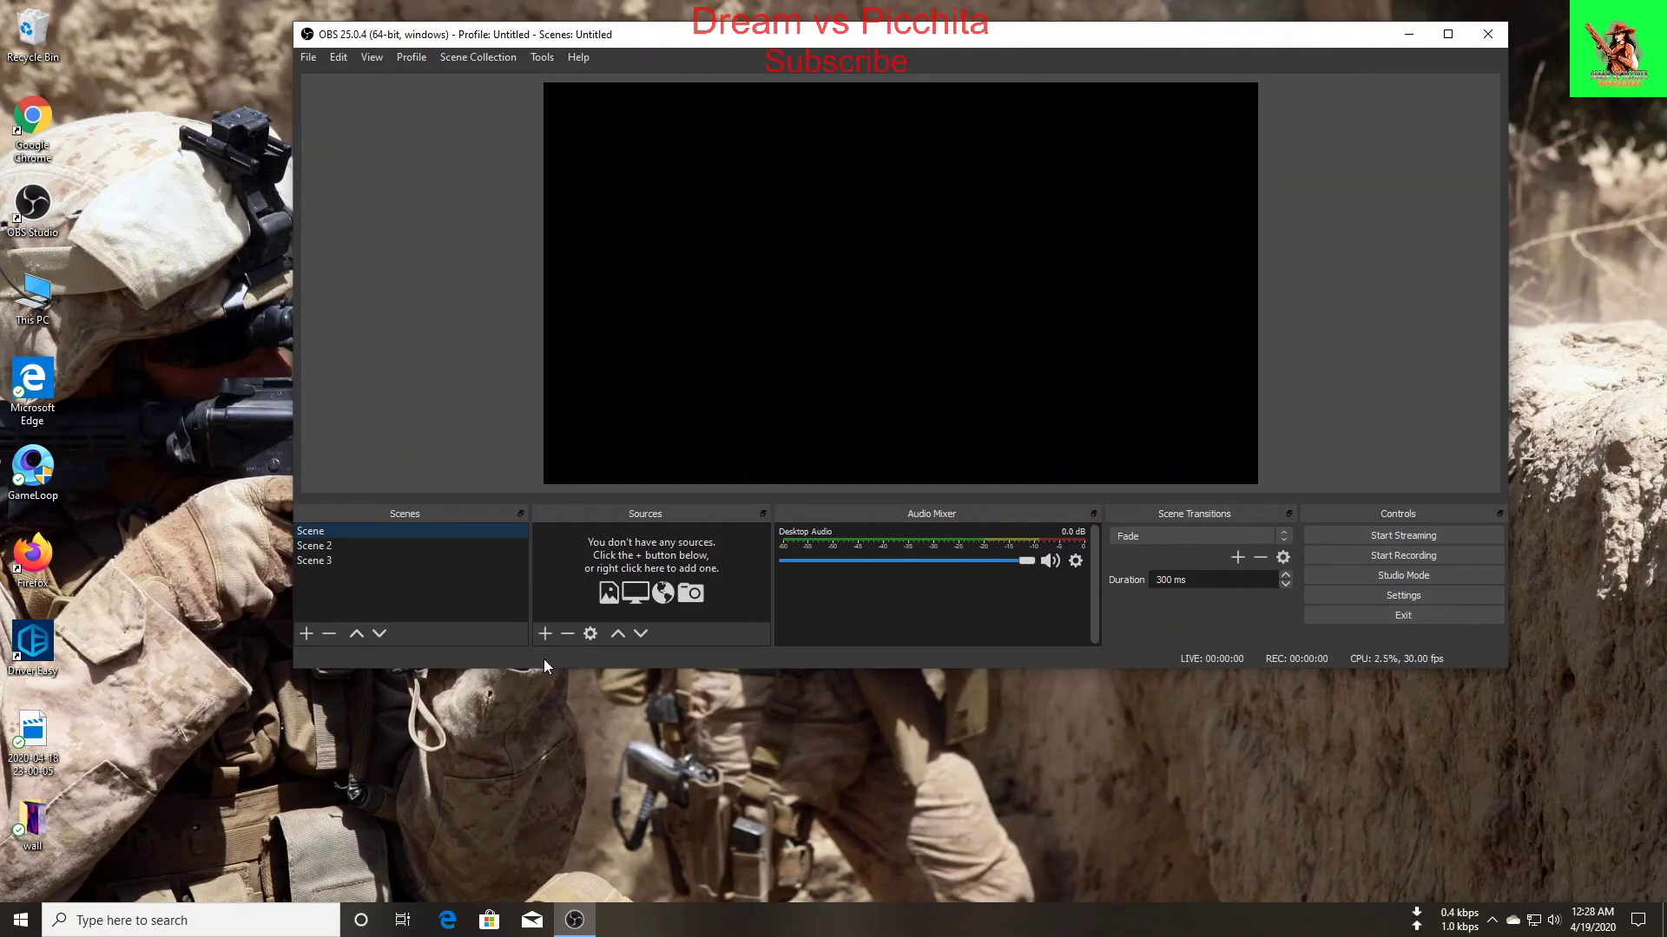
Step: Look through the source types that can be added to the scene without adding one, refreshing the desktop in between
{"action": "left_click", "coordinate": [545, 635]}
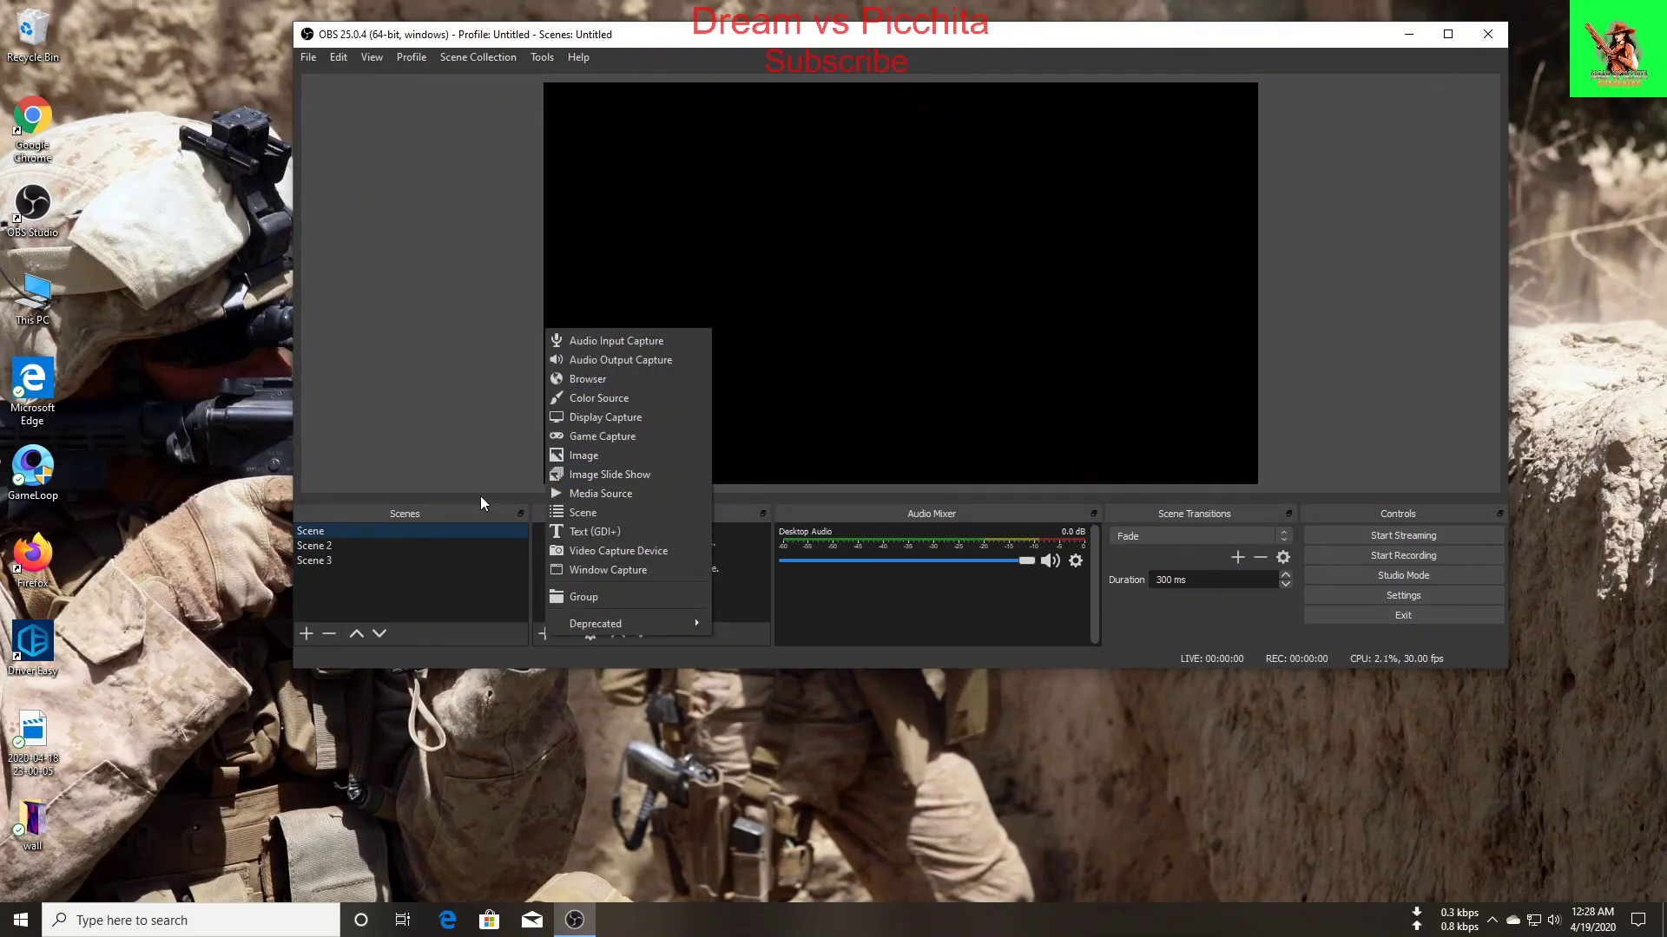
{"action": "left_click", "coordinate": [228, 293]}
{"action": "right_click", "coordinate": [111, 195]}
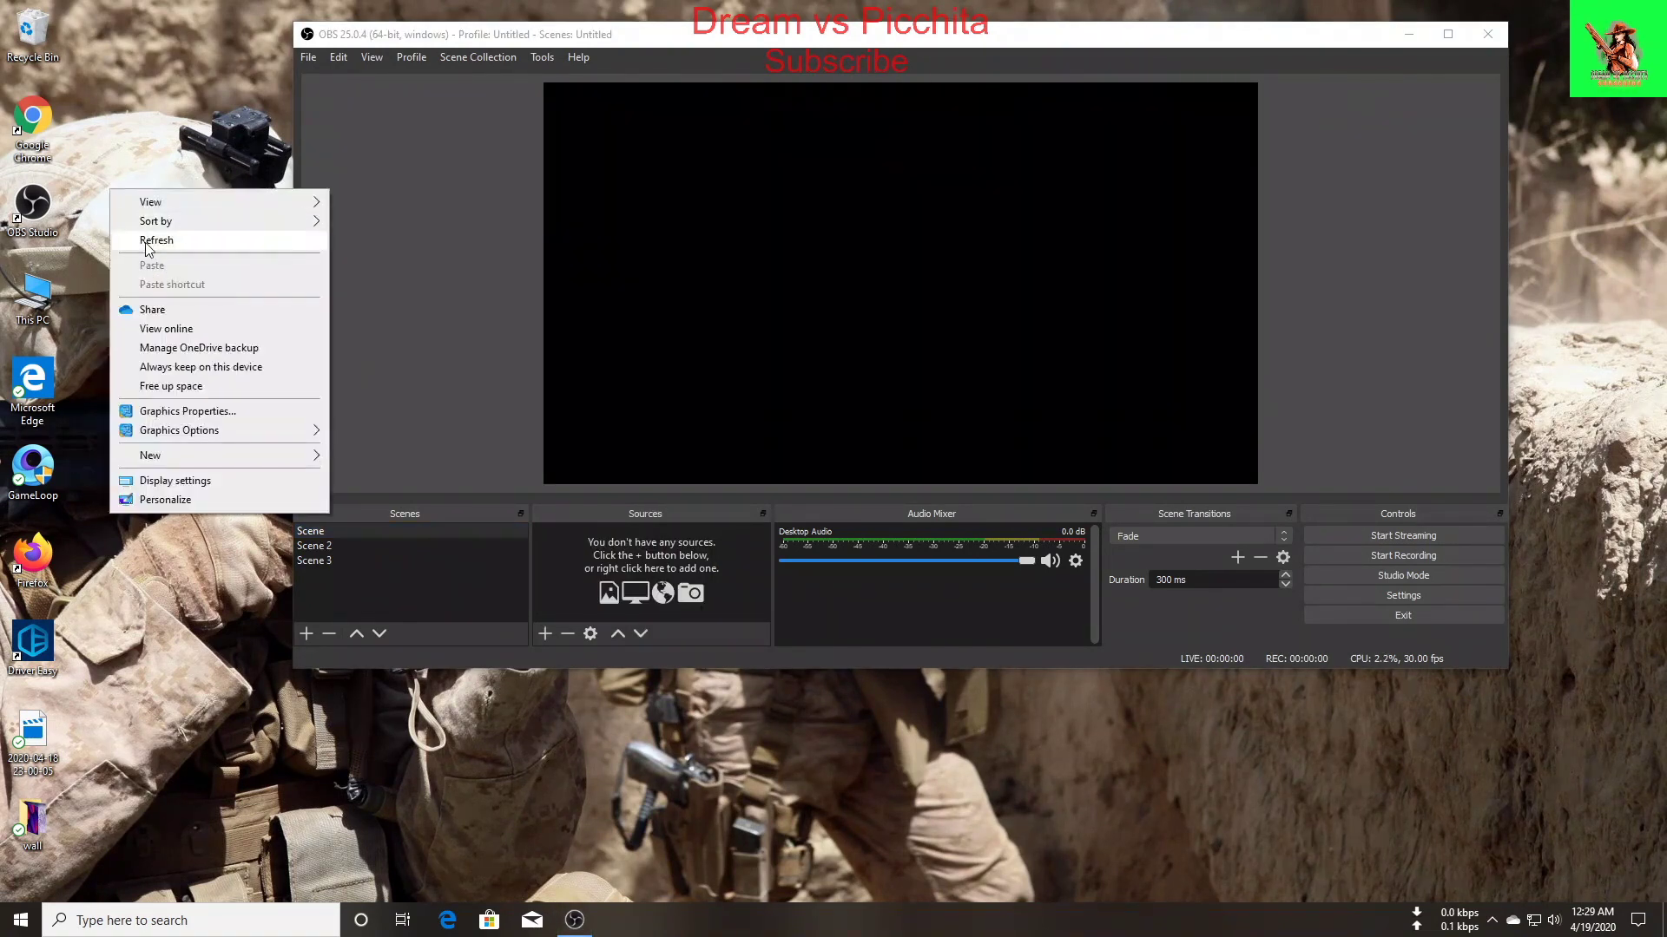
{"action": "left_click", "coordinate": [152, 244]}
{"action": "left_click", "coordinate": [545, 635]}
{"action": "left_click", "coordinate": [545, 636]}
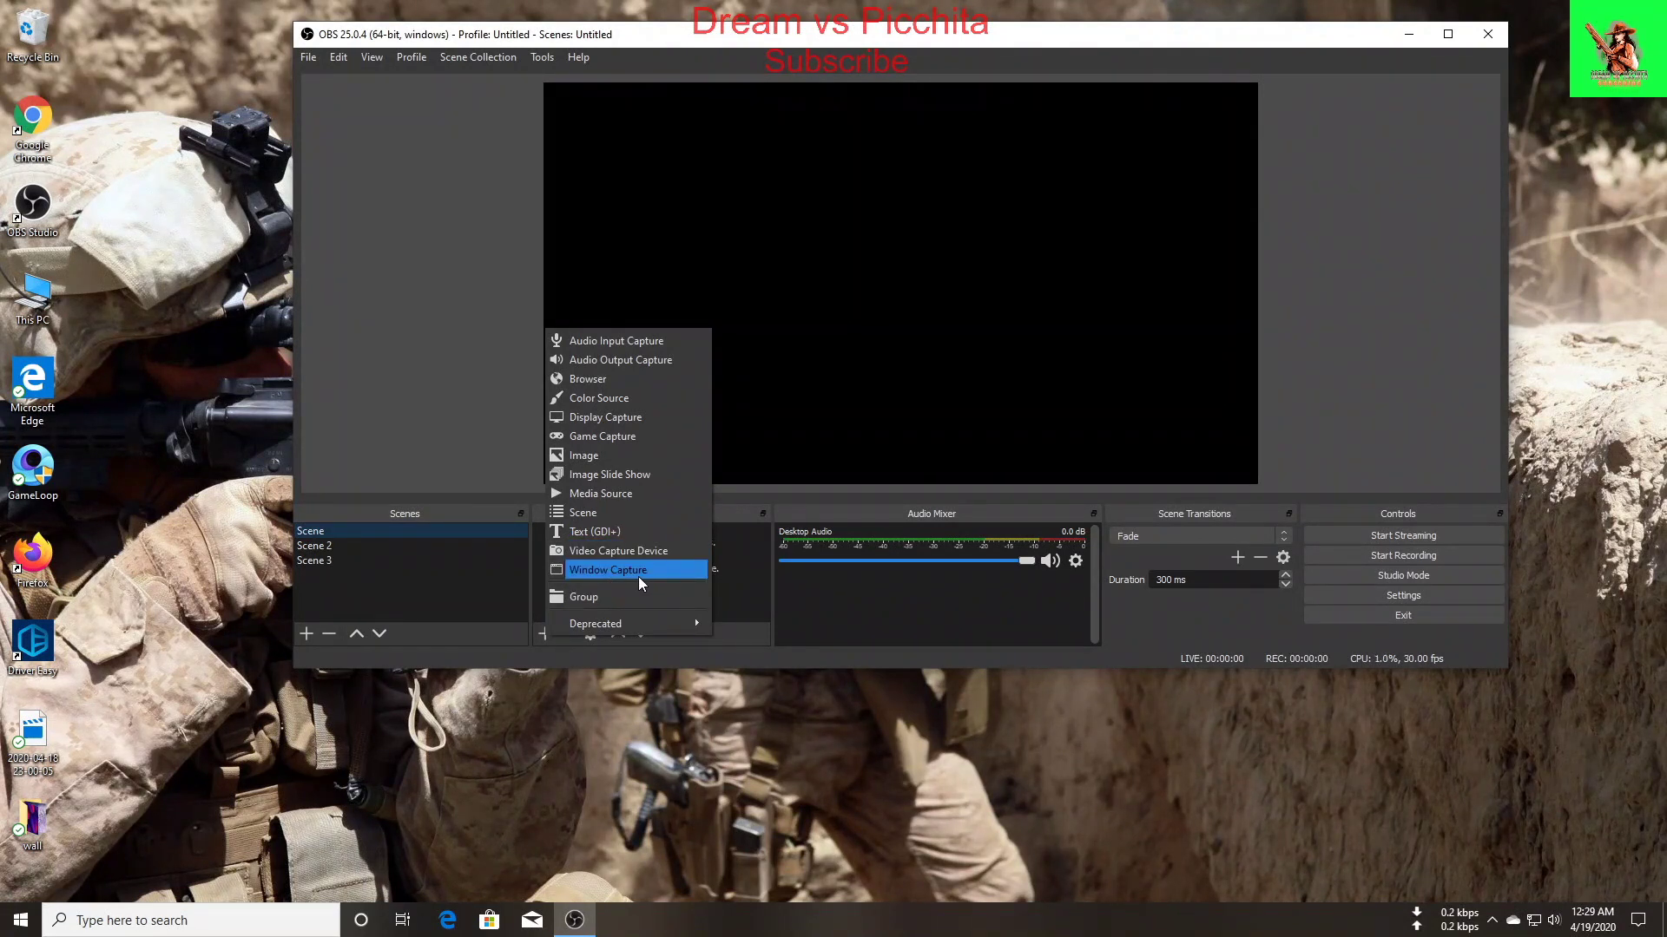
{"action": "left_click", "coordinate": [579, 700]}
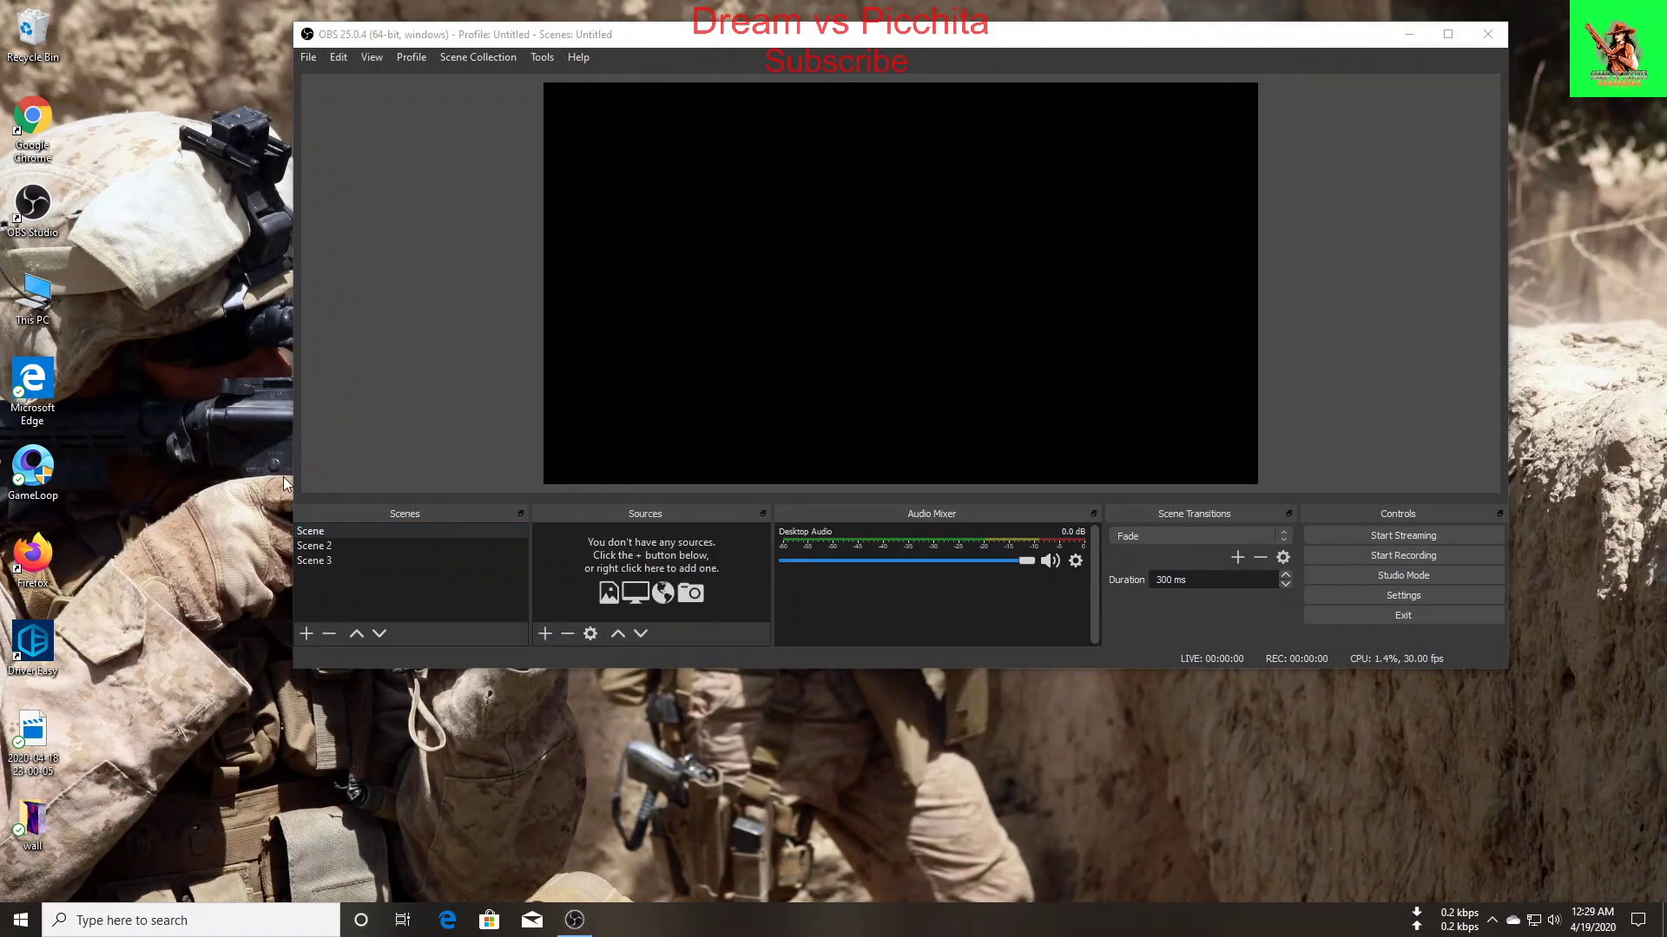
Step: Launch Google Chrome, shrink it to a small narrow window and go to YouTube
{"action": "double_click", "coordinate": [26, 146]}
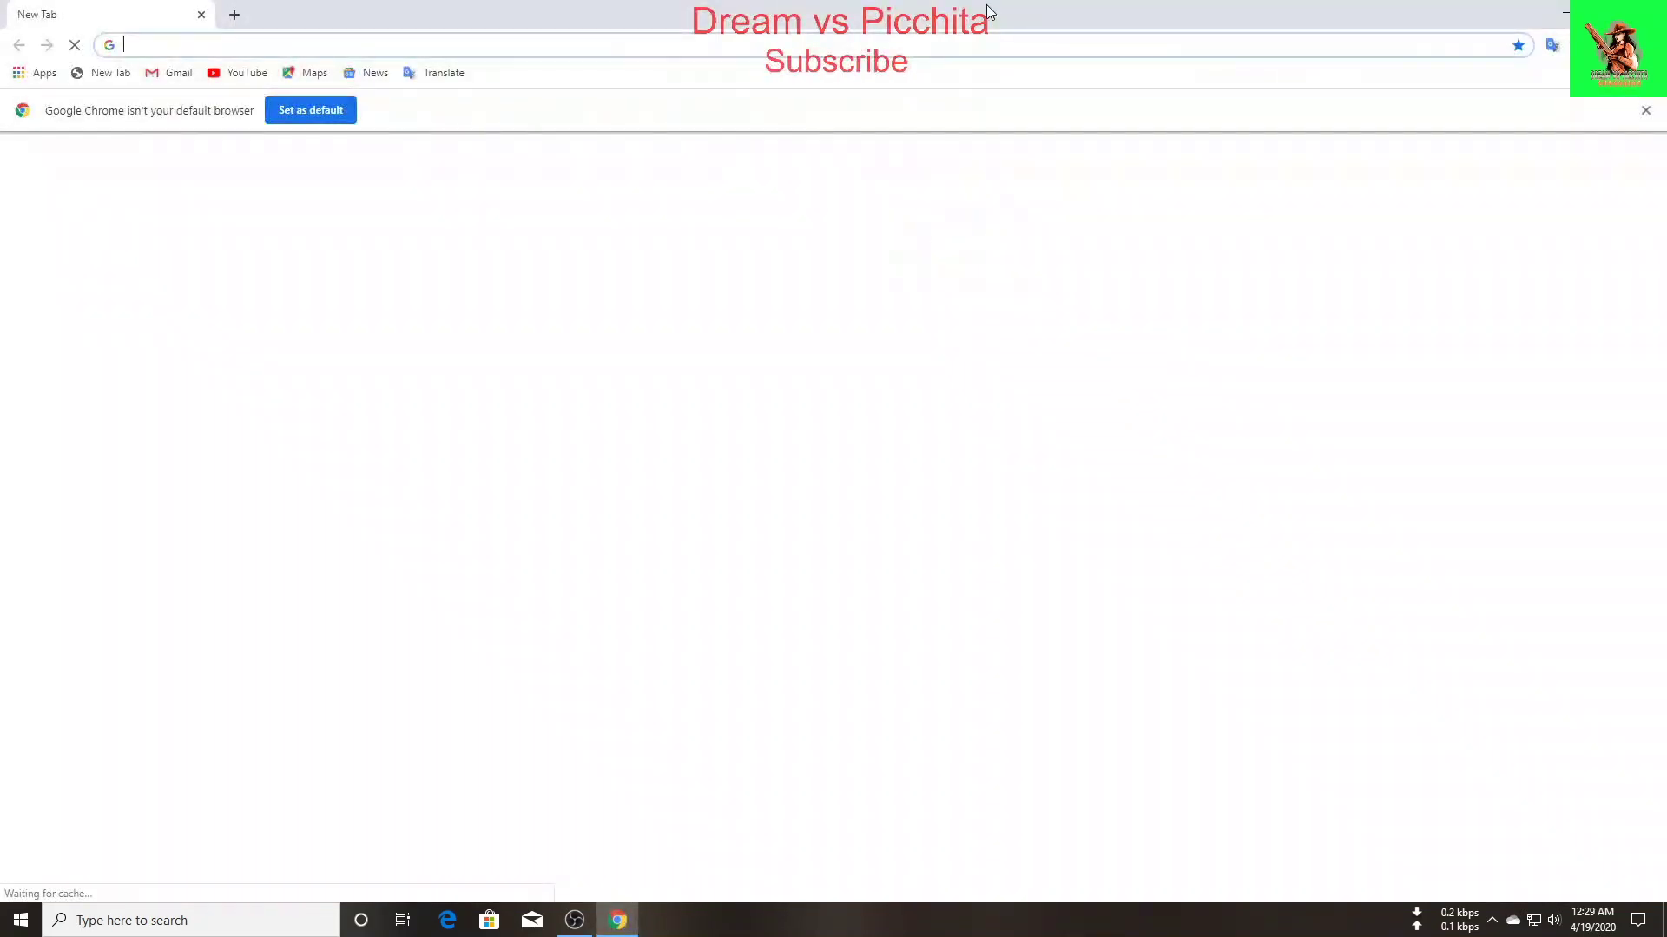
{"action": "double_click", "coordinate": [986, 3]}
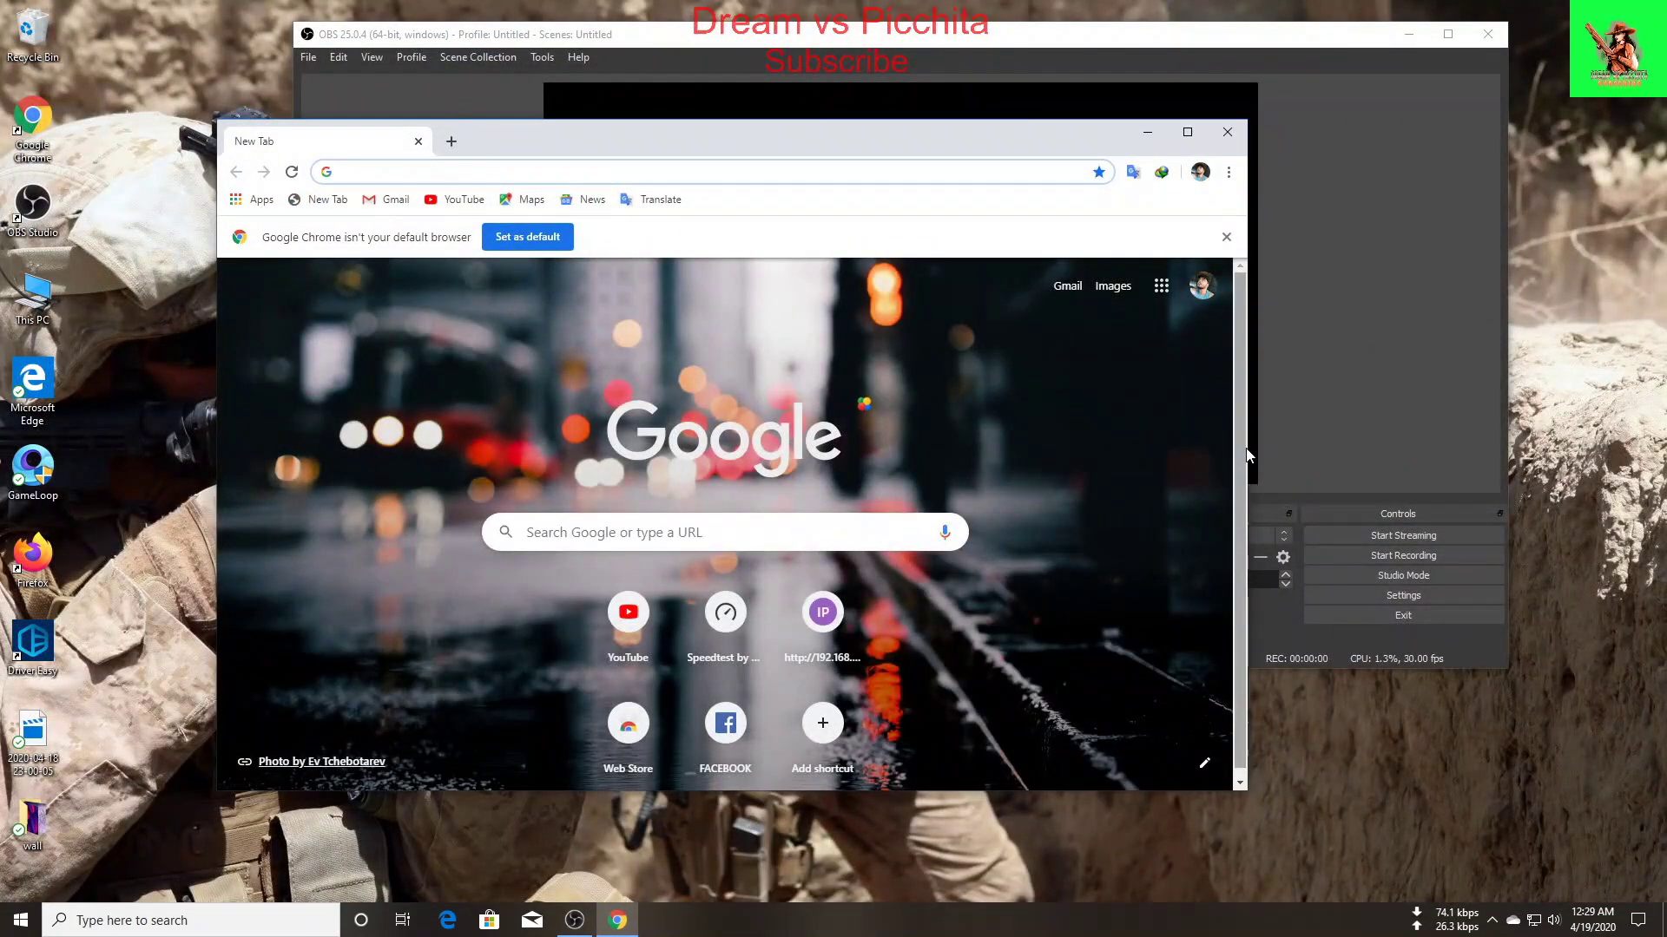
{"action": "left_click_drag", "start_coordinate": [1247, 456], "coordinate": [686, 455]}
{"action": "left_click_drag", "start_coordinate": [529, 119], "coordinate": [578, 87]}
{"action": "left_click", "coordinate": [469, 209]}
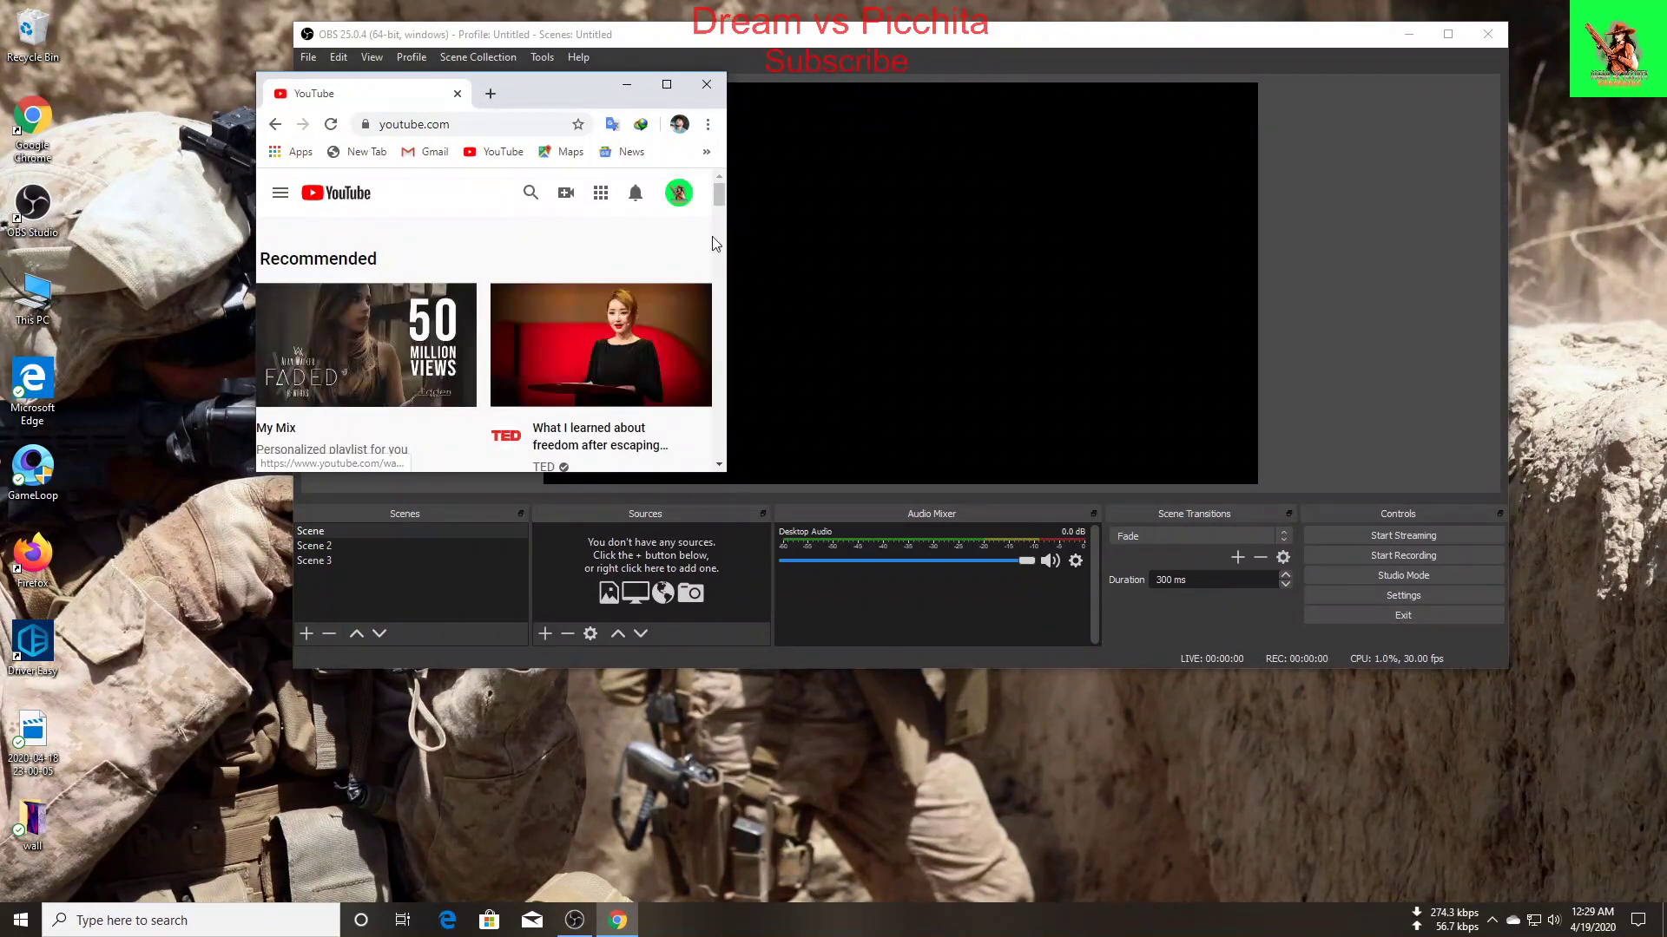
Step: Play the "World Record Event!! Giant Square Plane" video from the maximized YouTube page, return to the small window and dismiss the video download overlay
{"action": "left_click", "coordinate": [666, 85]}
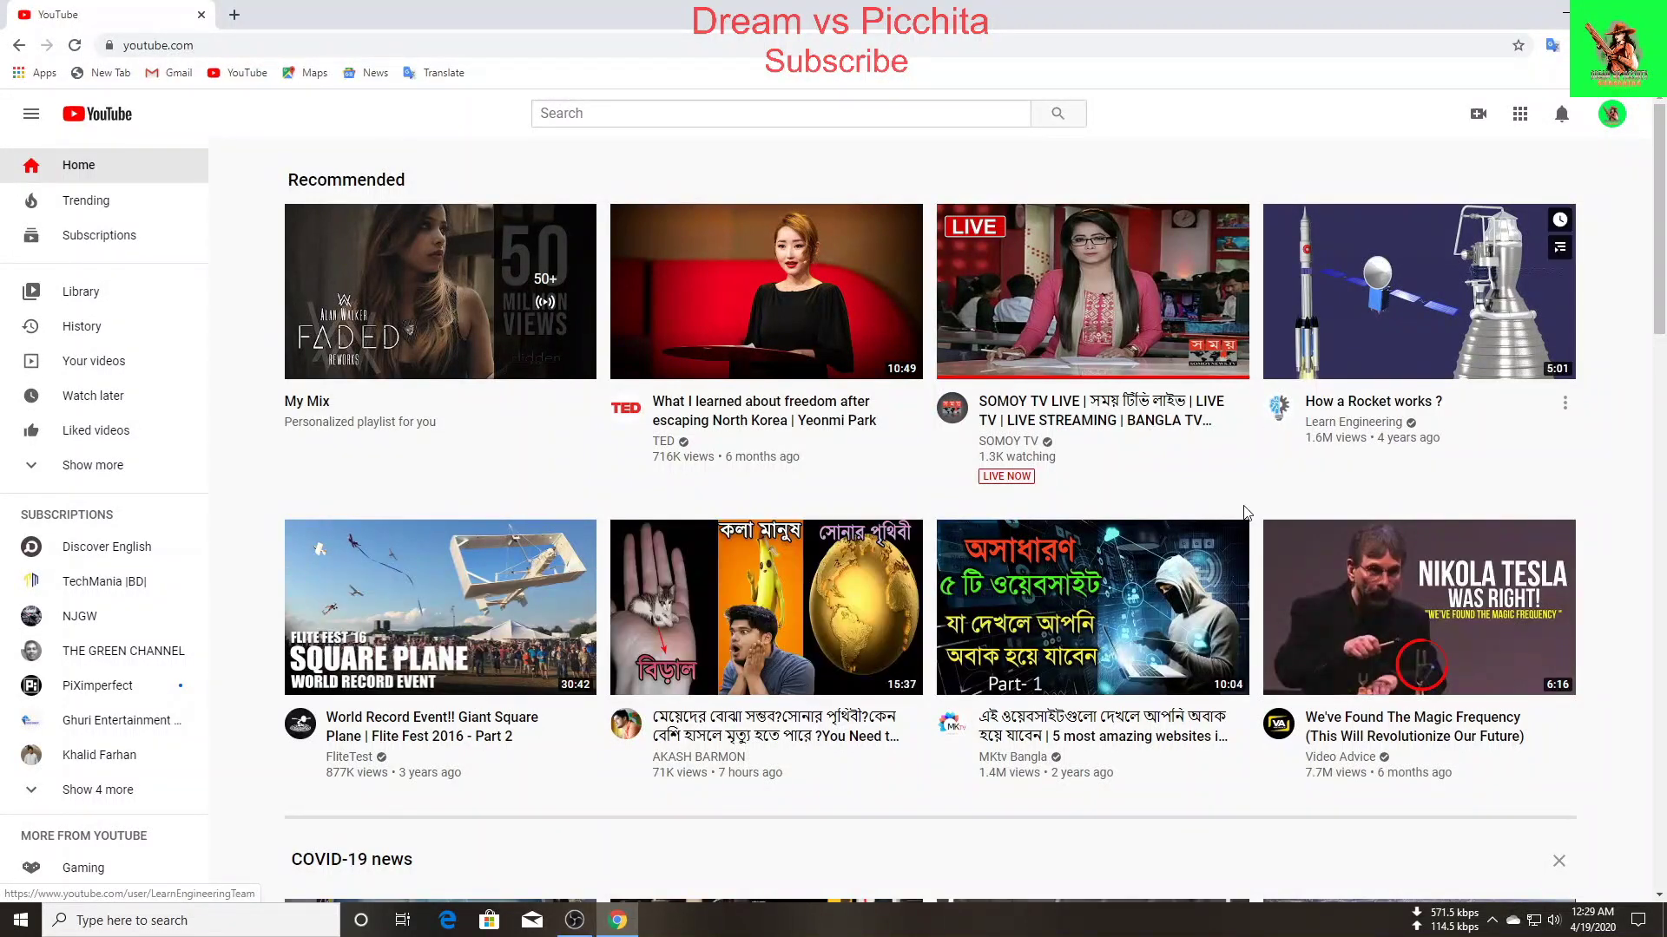
{"action": "left_click", "coordinate": [562, 615]}
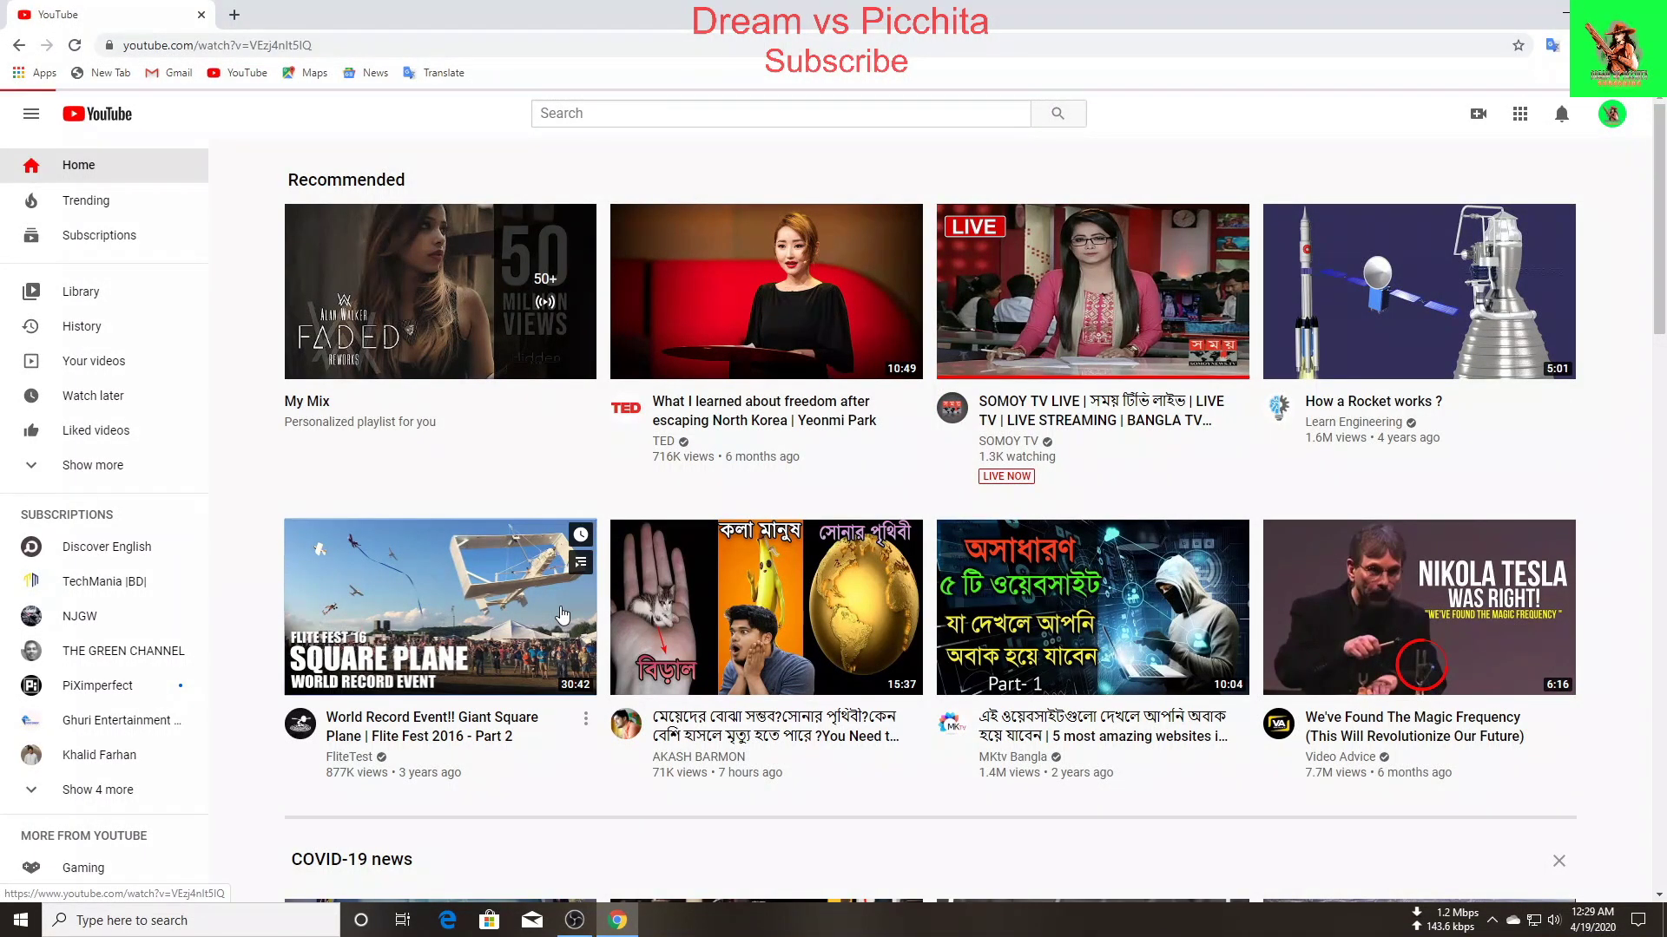
{"action": "left_click_drag", "start_coordinate": [1082, 7], "coordinate": [280, 143]}
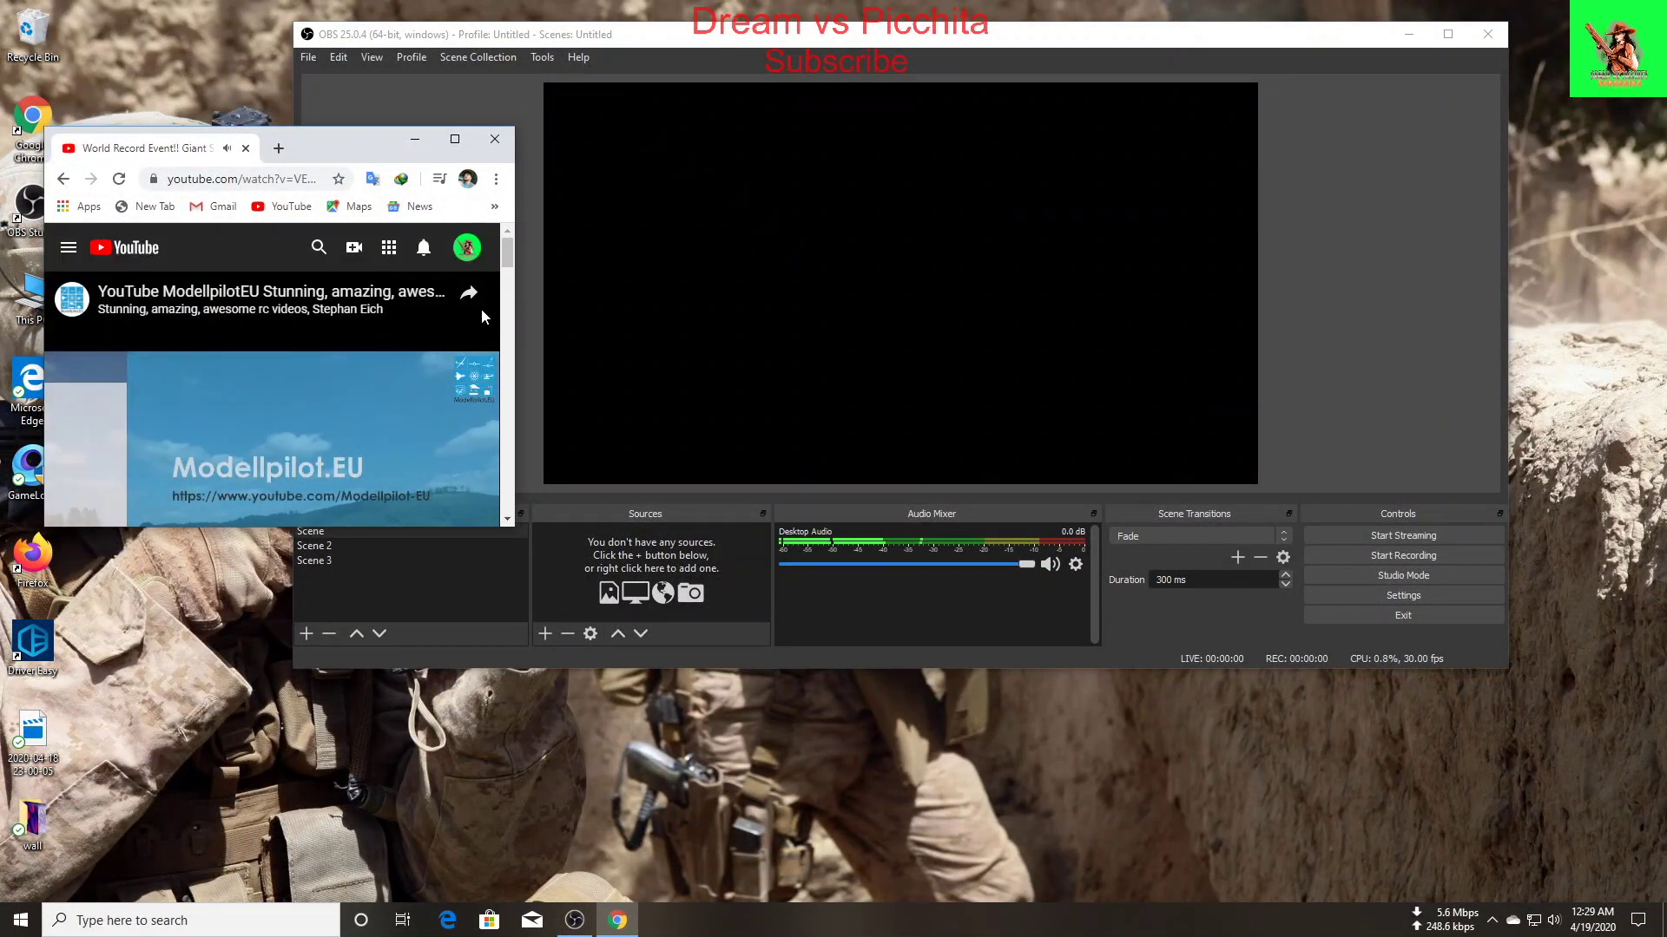
{"action": "scroll", "coordinate": [507, 284], "scroll_direction": "down", "scroll_amount": 1}
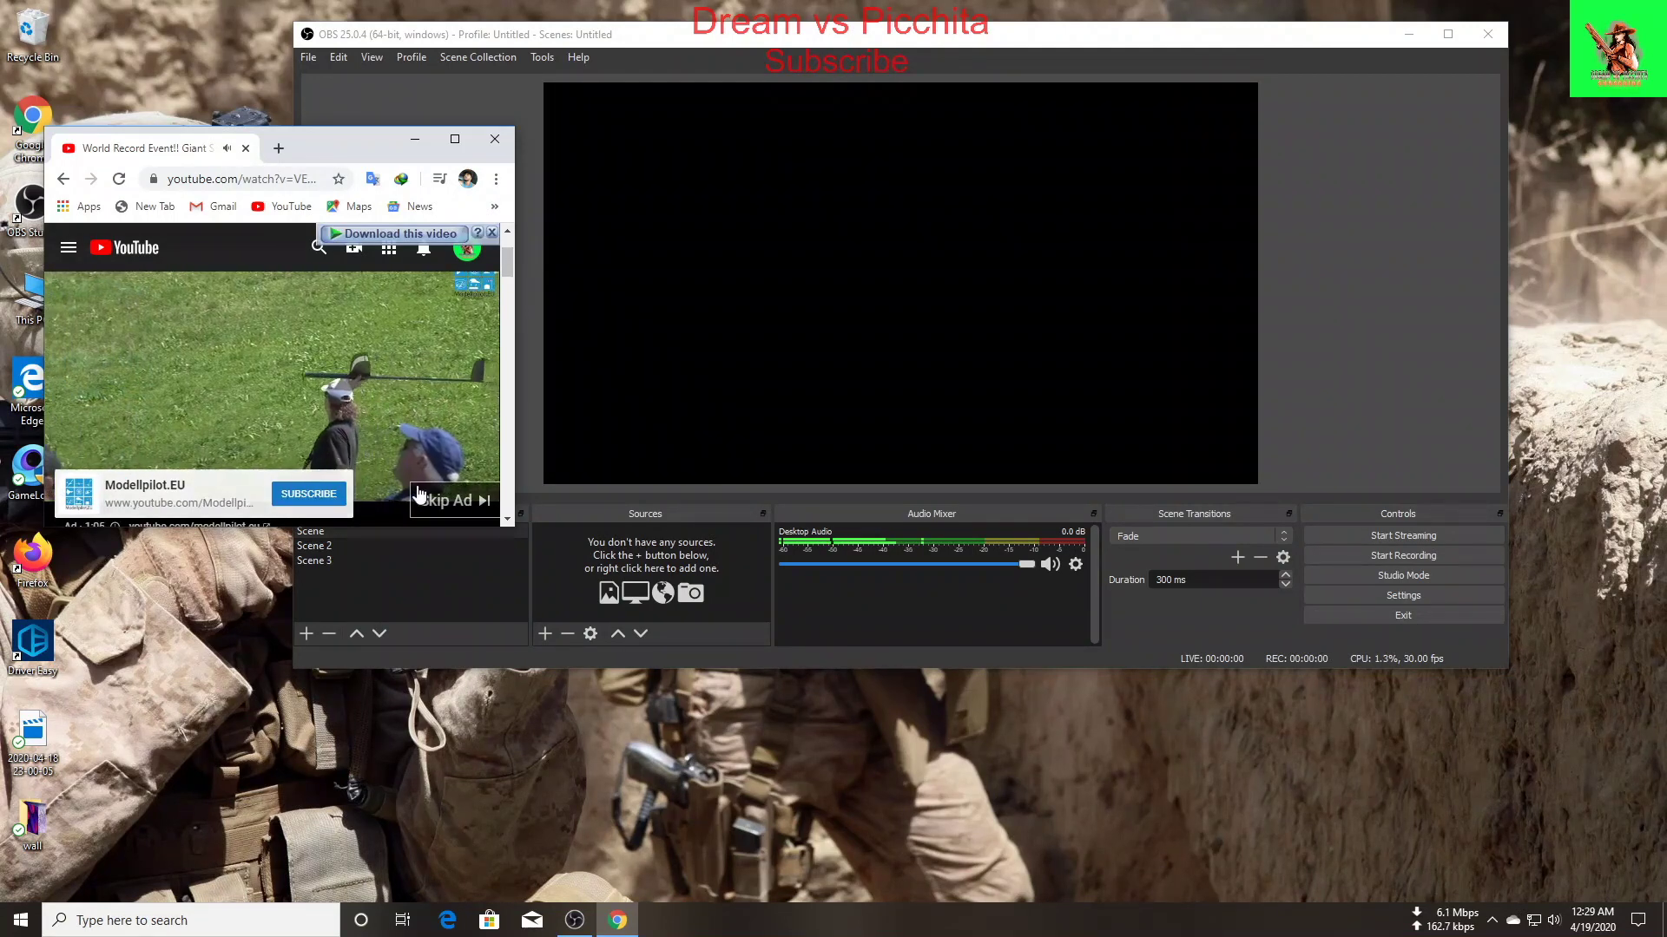
{"action": "left_click", "coordinate": [491, 235]}
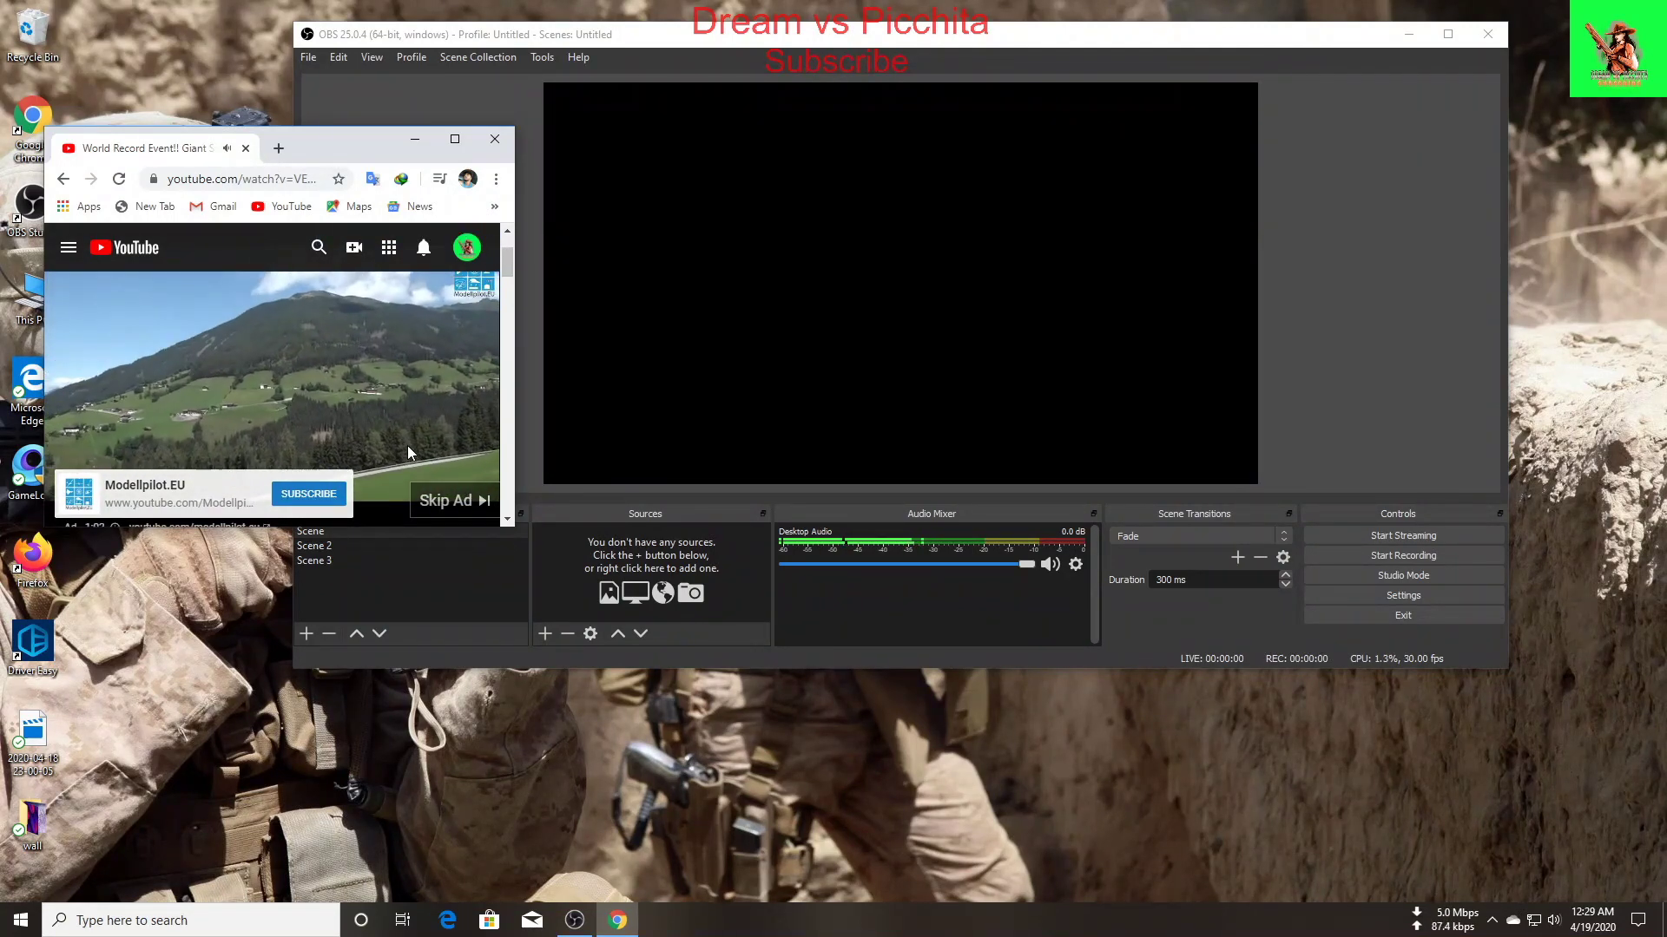
Step: Check the video at full window size, restore the small window and arrange it beside the OBS Studio window
{"action": "left_click", "coordinate": [454, 139]}
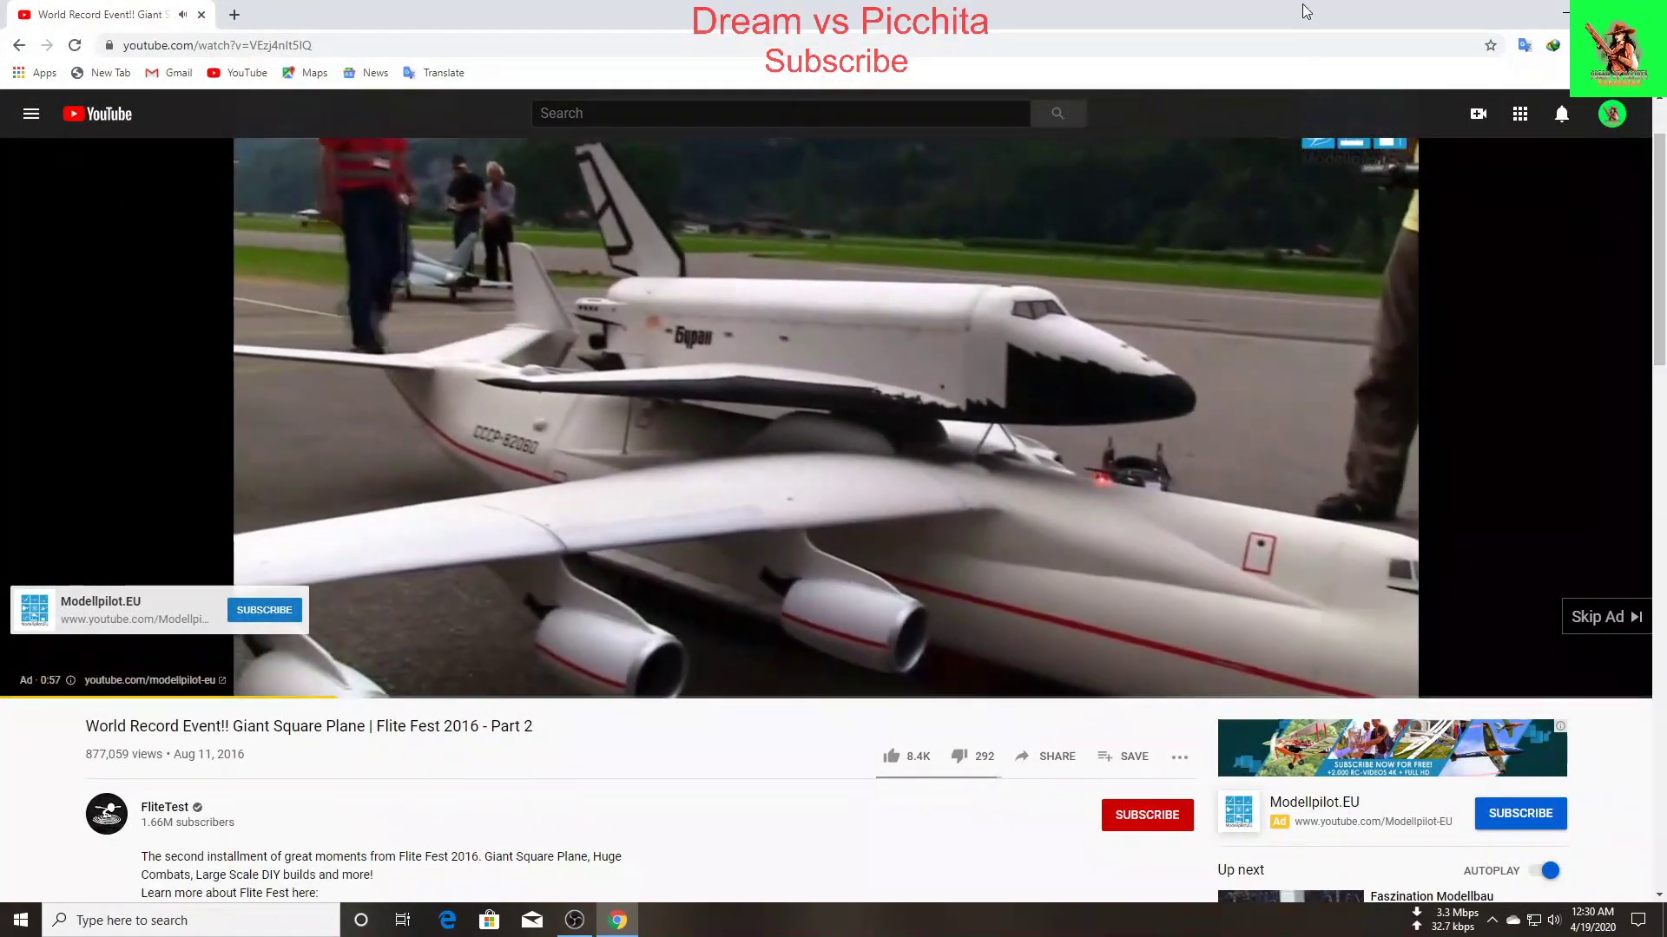
{"action": "left_click_drag", "start_coordinate": [1304, 11], "coordinate": [379, 238]}
{"action": "left_click_drag", "start_coordinate": [752, 26], "coordinate": [816, 21]}
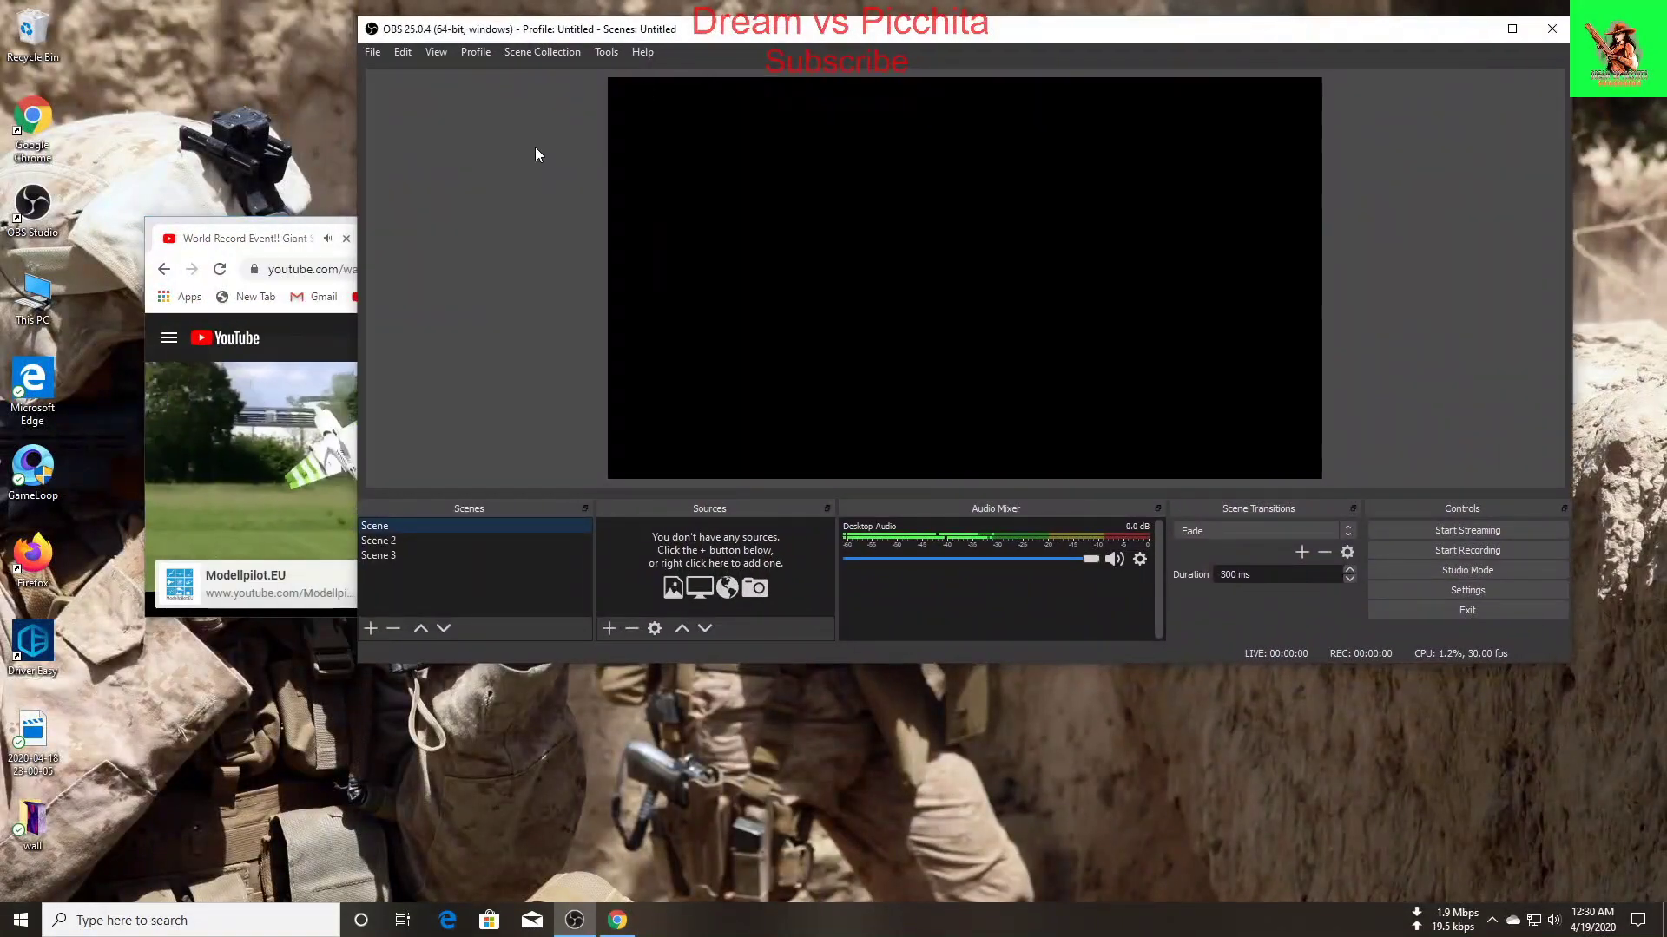
{"action": "left_click", "coordinate": [305, 223]}
{"action": "left_click_drag", "start_coordinate": [436, 240], "coordinate": [373, 245]}
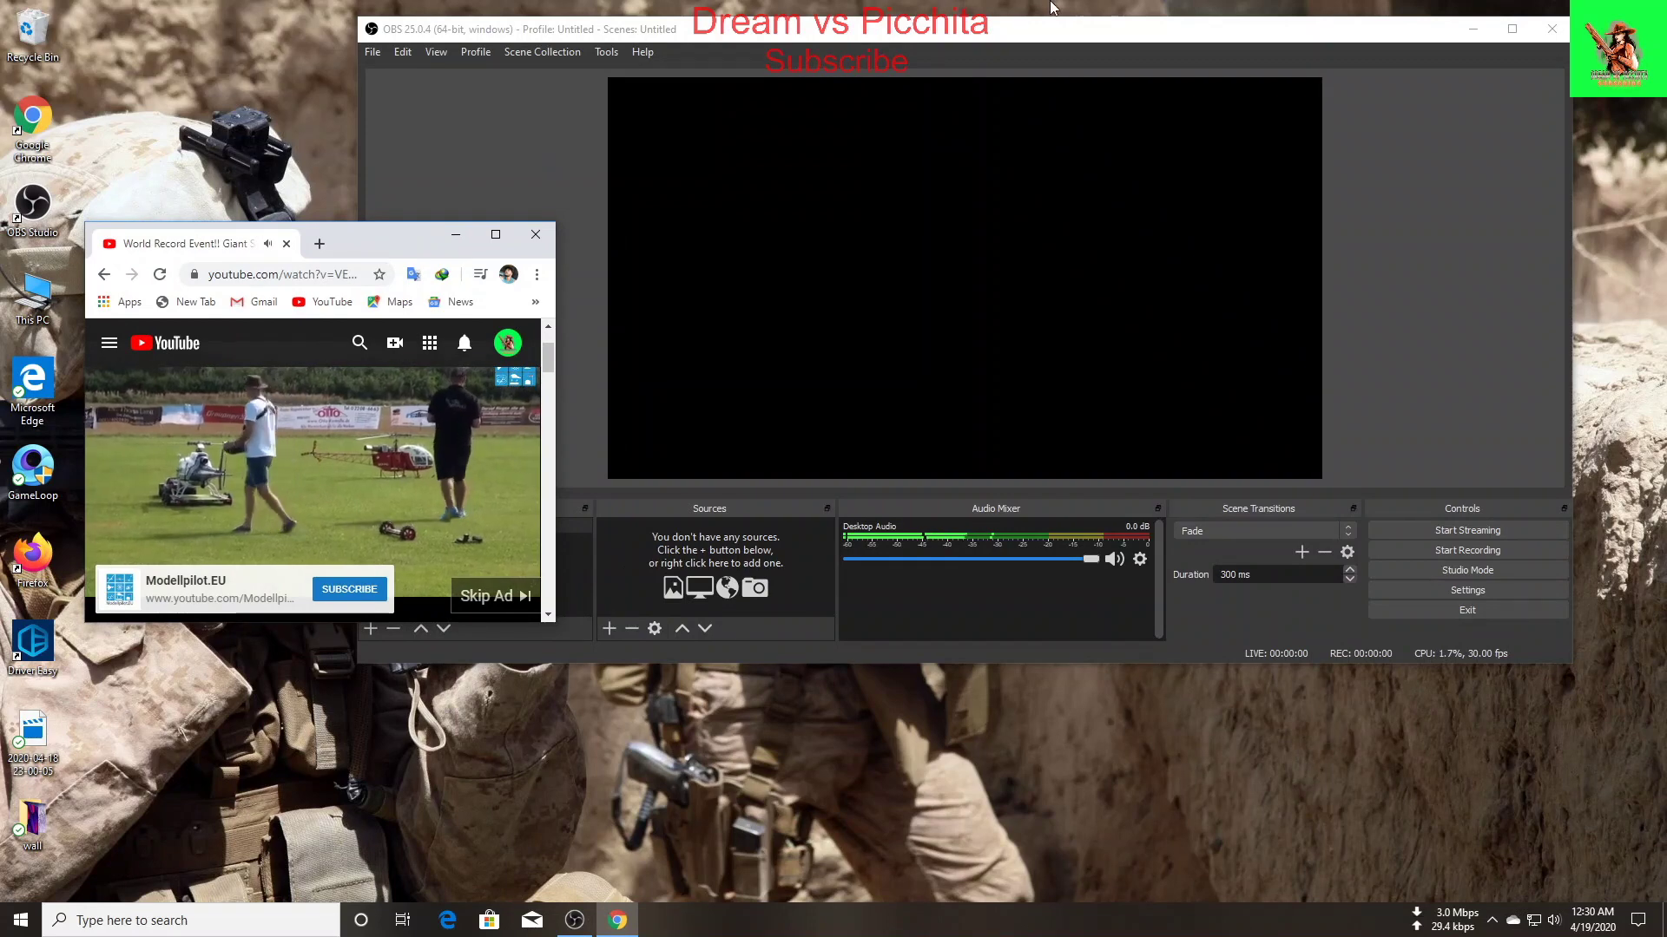
{"action": "left_click_drag", "start_coordinate": [1019, 30], "coordinate": [1051, 30]}
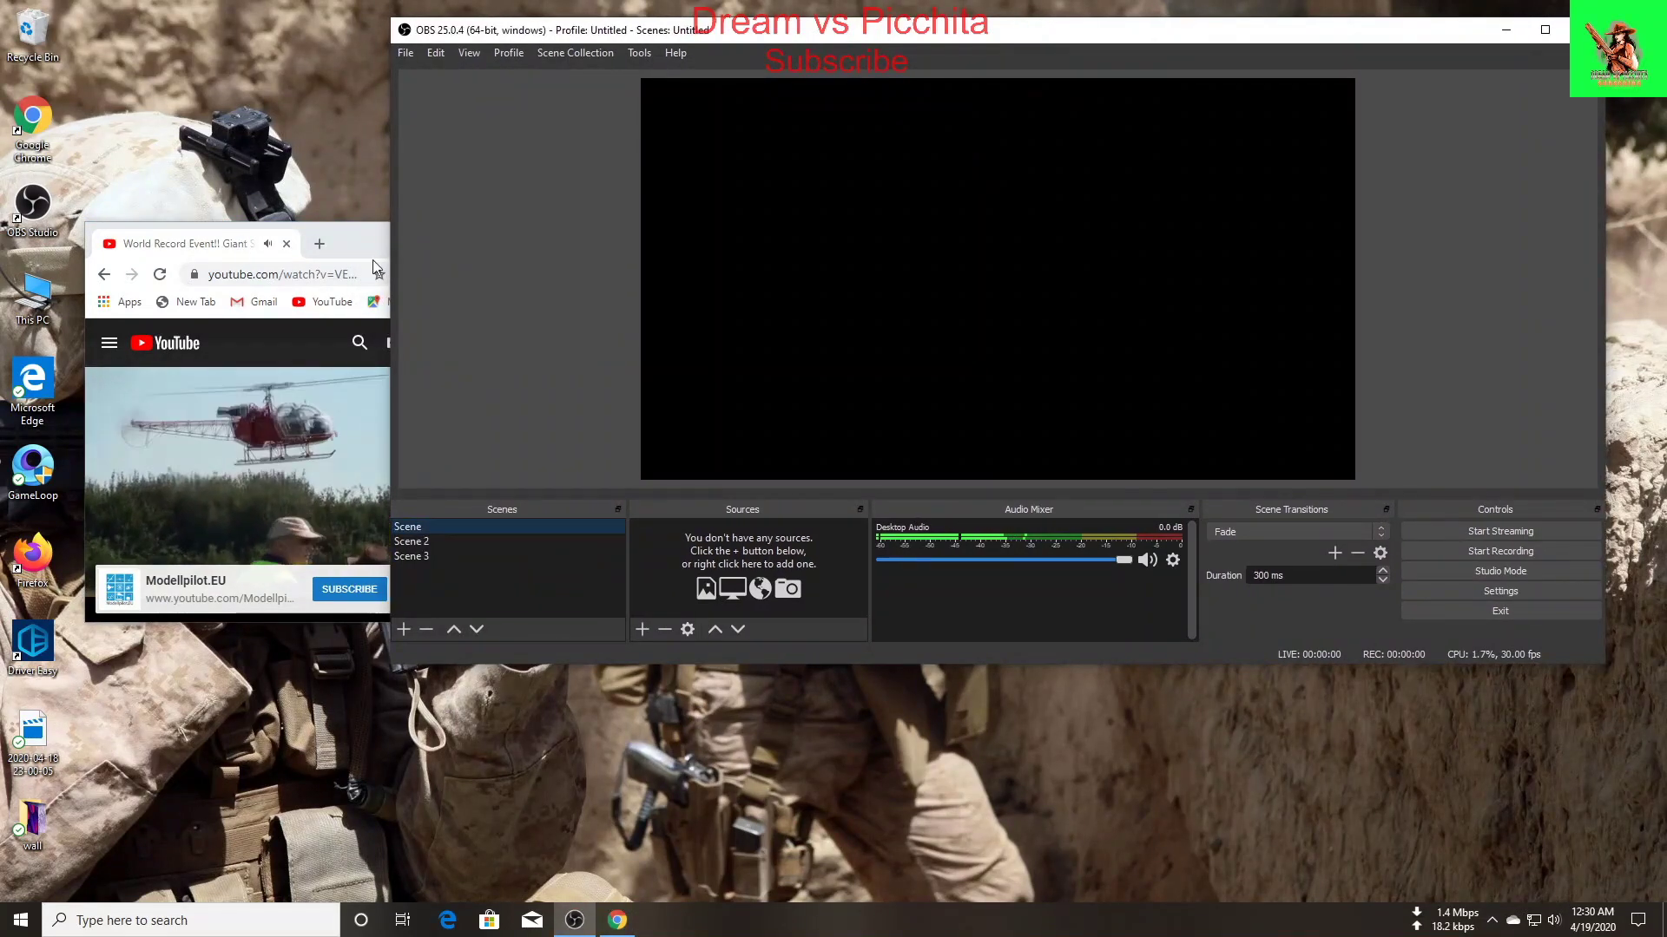
Step: Open a new browser tab, detach it into its own window and go to Facebook there
{"action": "left_click", "coordinate": [320, 246]}
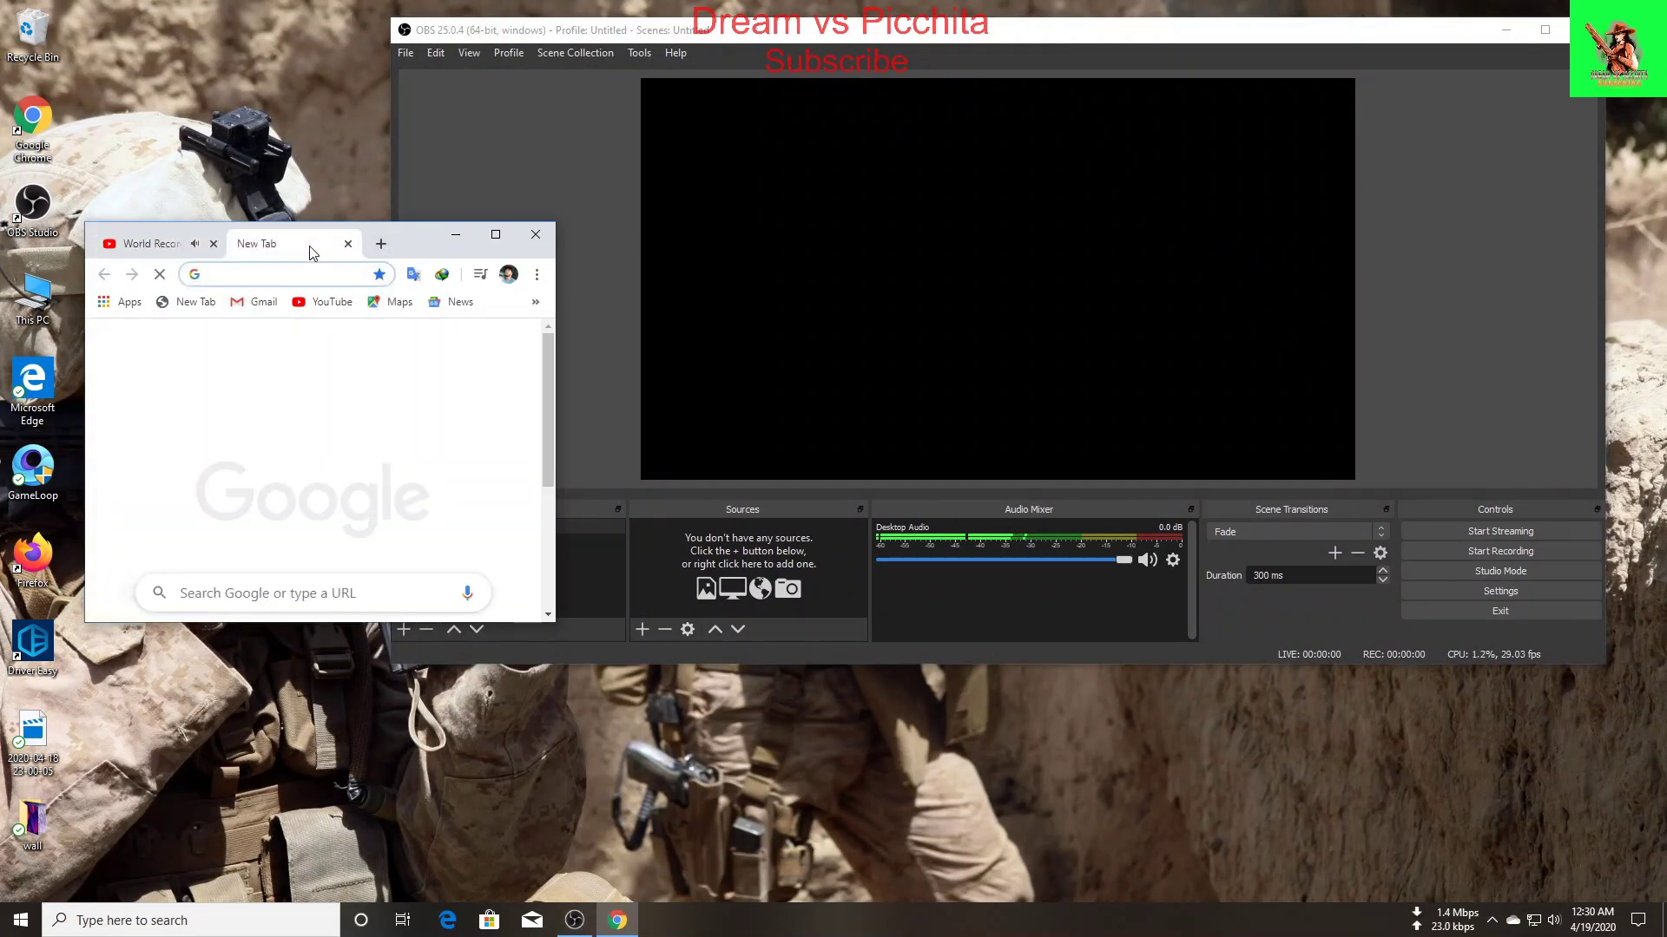
{"action": "left_click_drag", "start_coordinate": [313, 249], "coordinate": [1119, 319]}
{"action": "left_click_drag", "start_coordinate": [1250, 341], "coordinate": [1306, 216]}
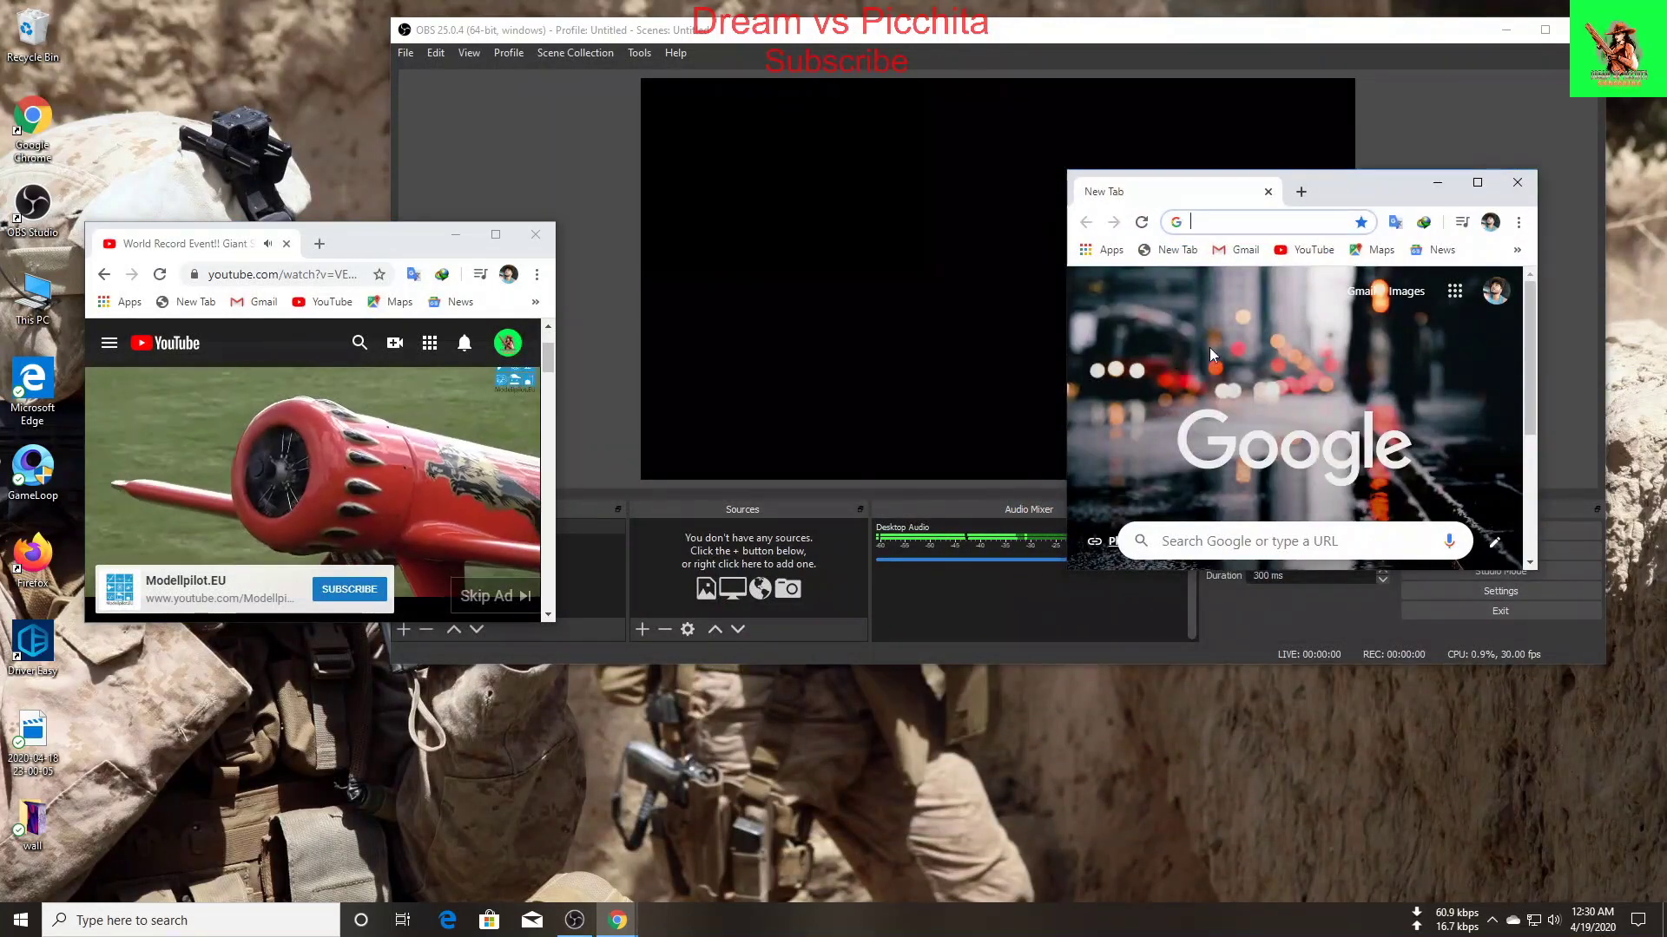
{"action": "left_click_drag", "start_coordinate": [1532, 294], "coordinate": [1529, 440]}
{"action": "left_click", "coordinate": [1294, 494]}
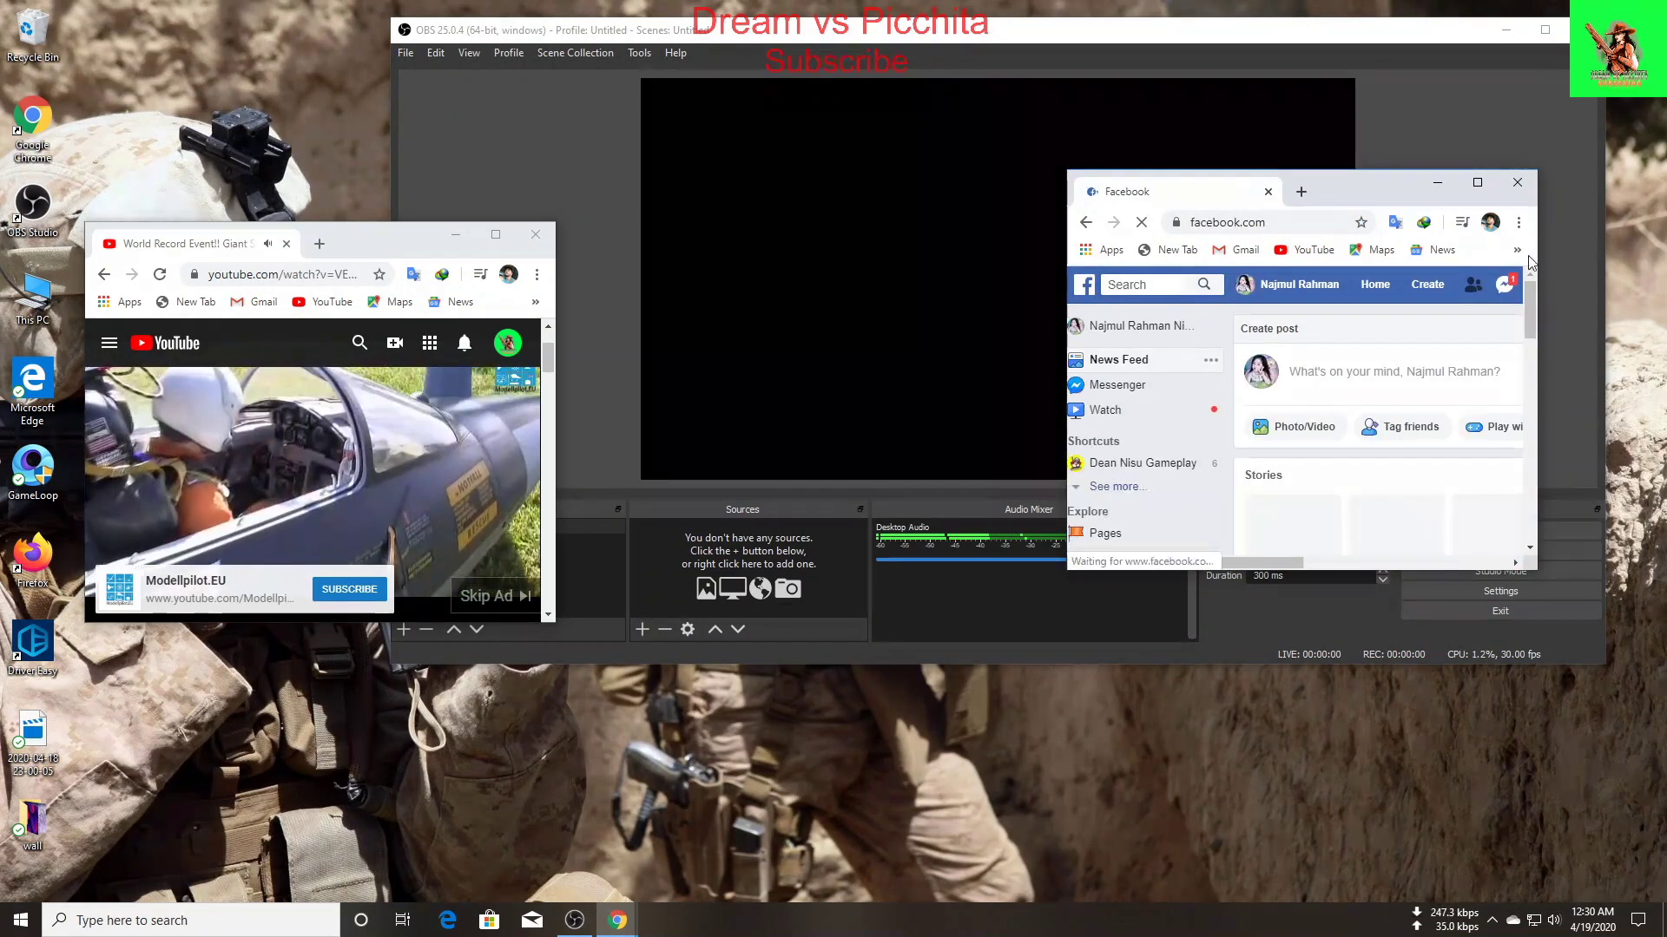
Step: Maximize the Facebook window, expand the shortcuts list and open the managed page listed right below Dean Nisu Gameplay
{"action": "left_click", "coordinate": [1477, 182]}
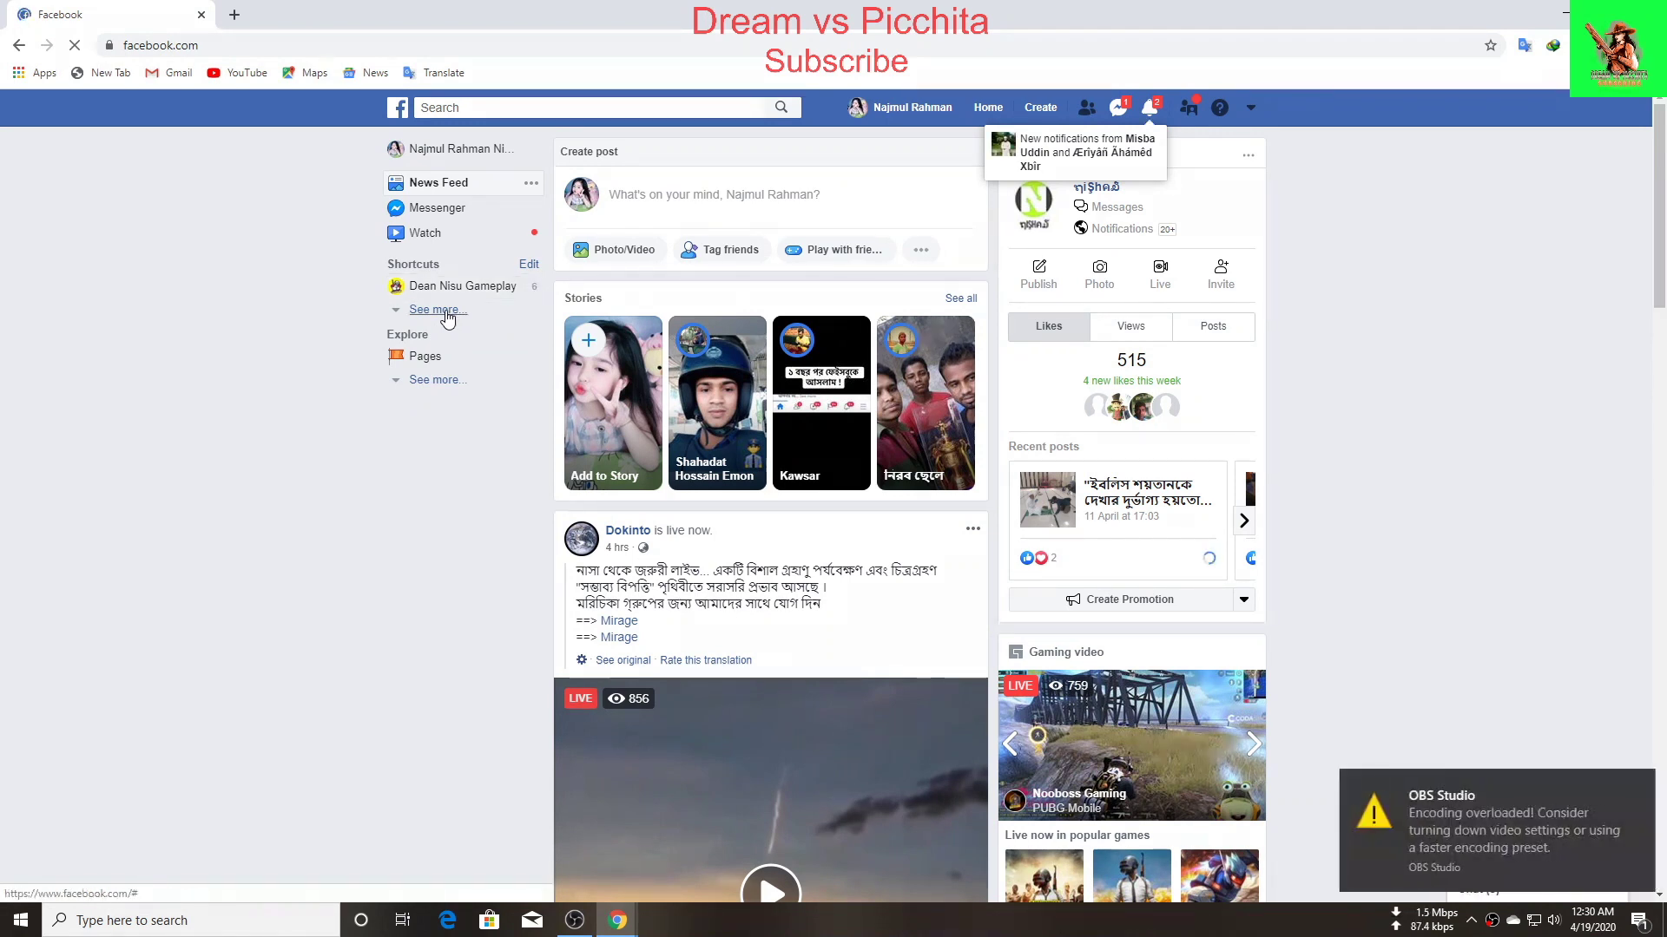
{"action": "left_click", "coordinate": [446, 315]}
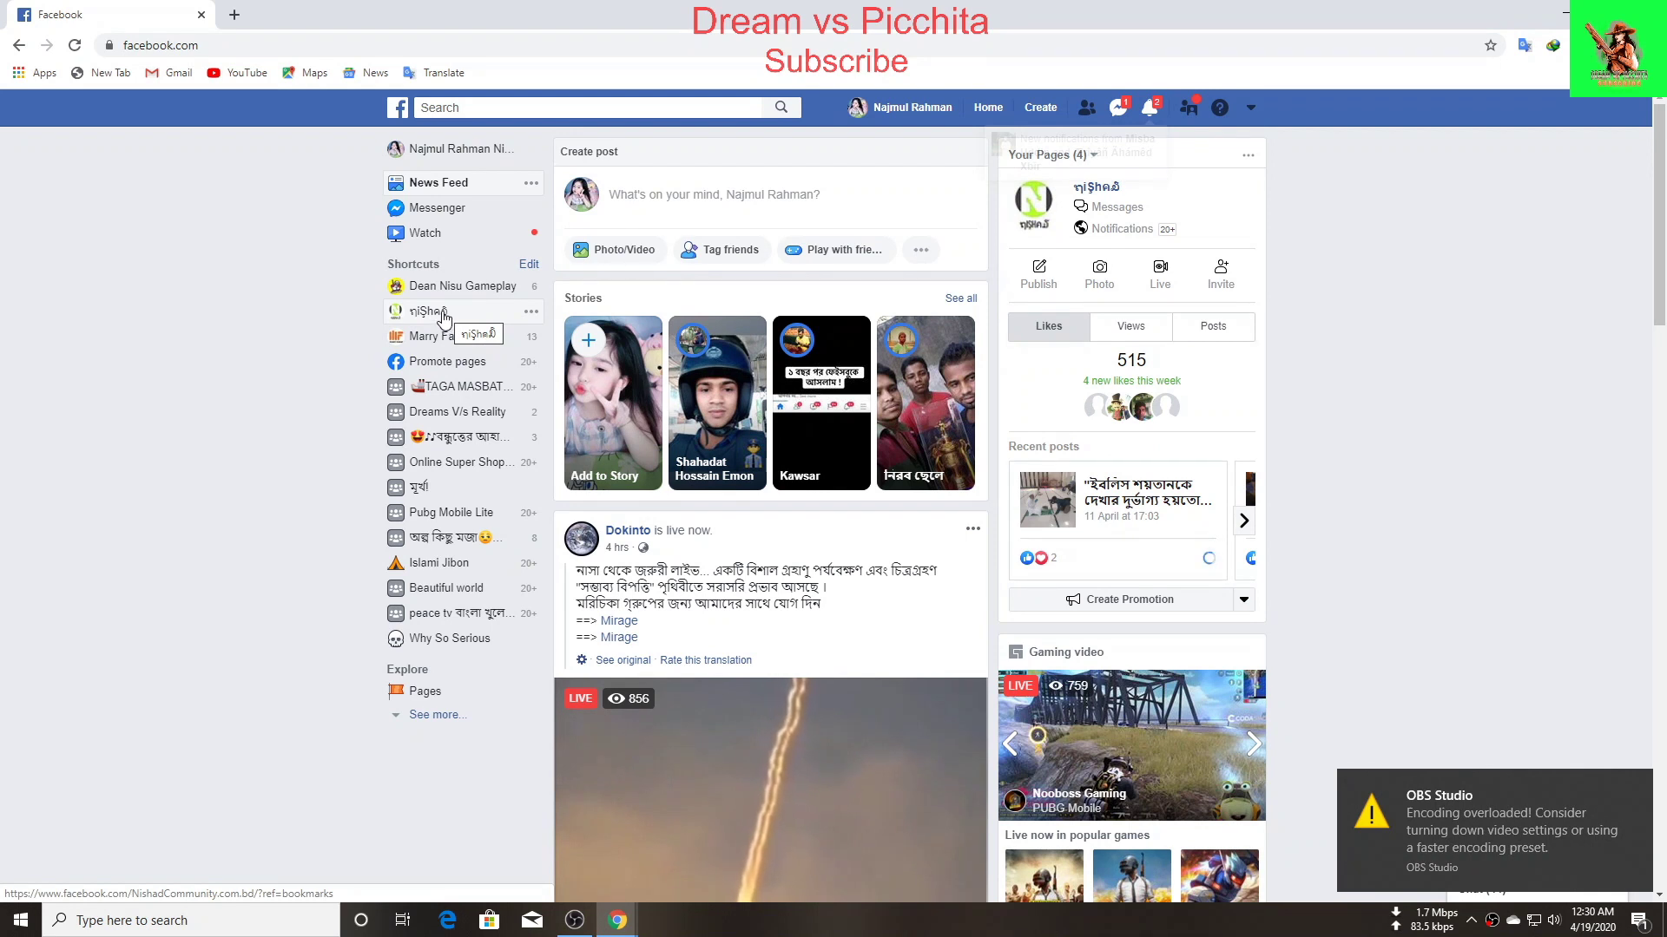
{"action": "left_click", "coordinate": [444, 318]}
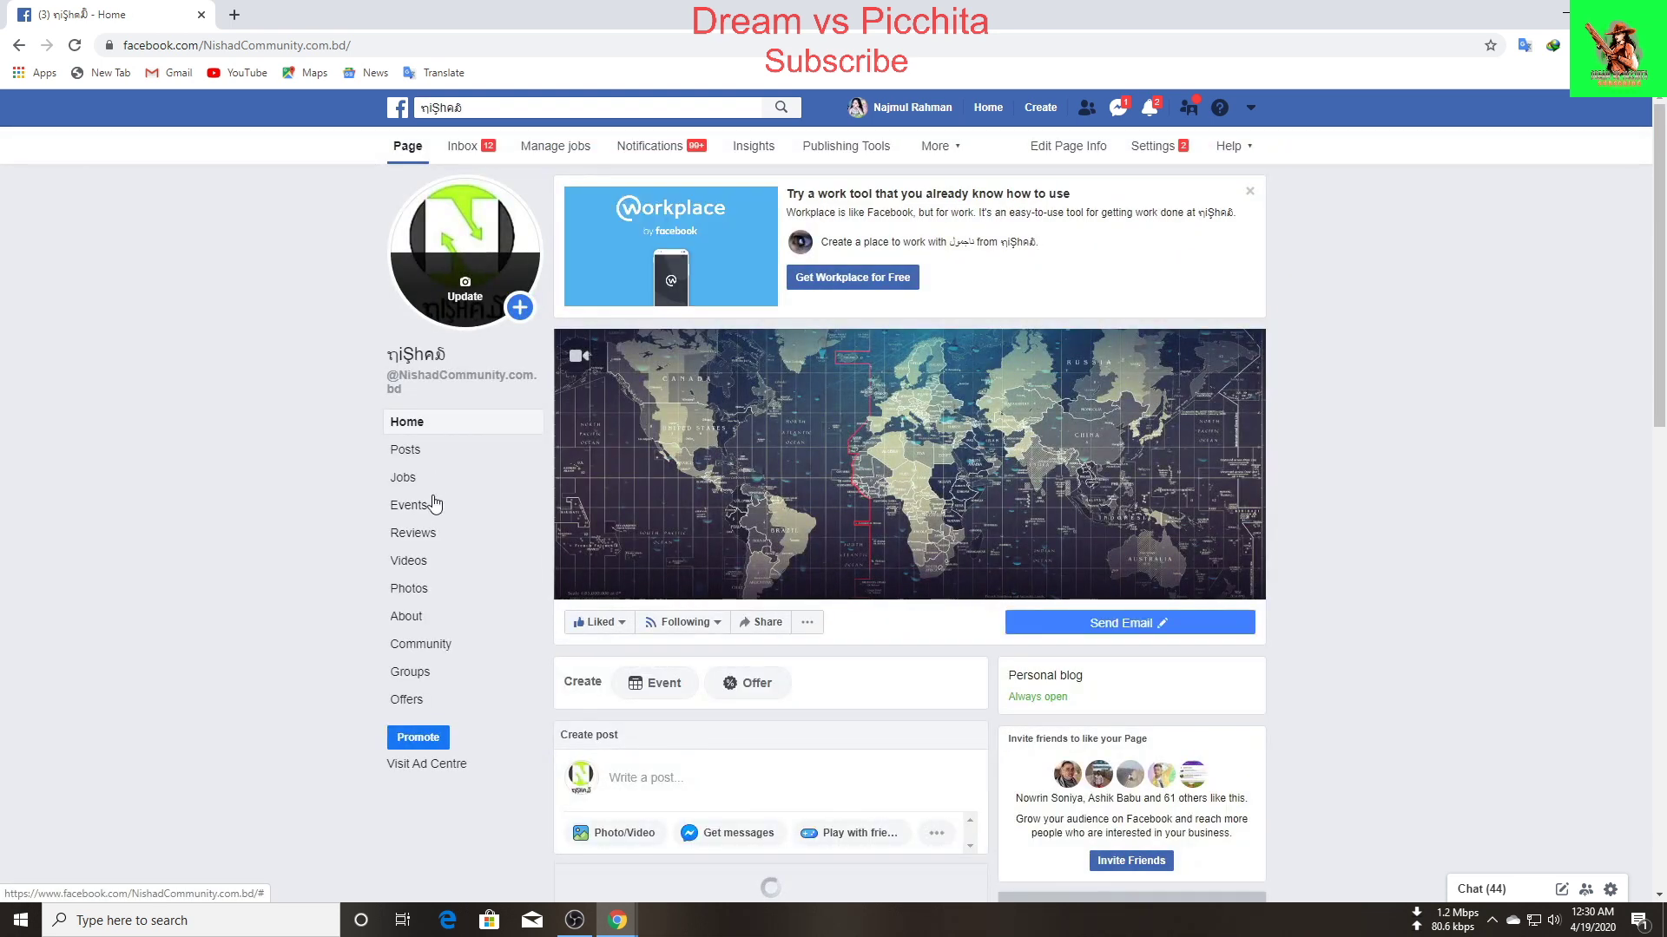
Step: Open the page's publishing tools and start a new live video from its video section
{"action": "left_click", "coordinate": [837, 154]}
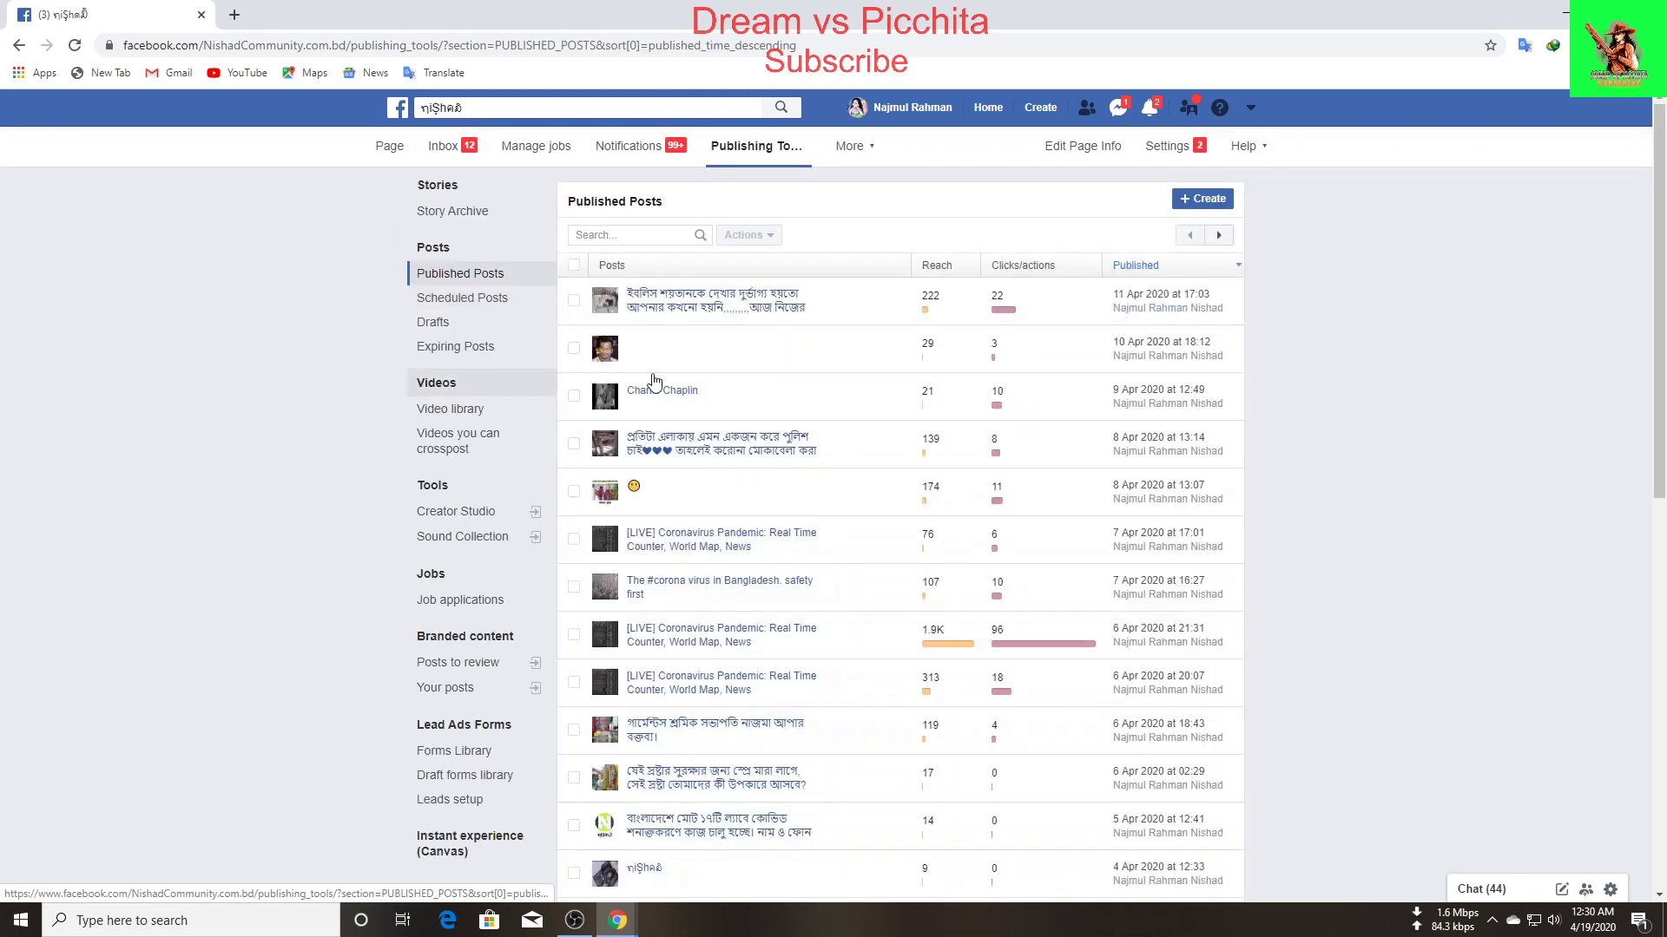
{"action": "left_click", "coordinate": [440, 387]}
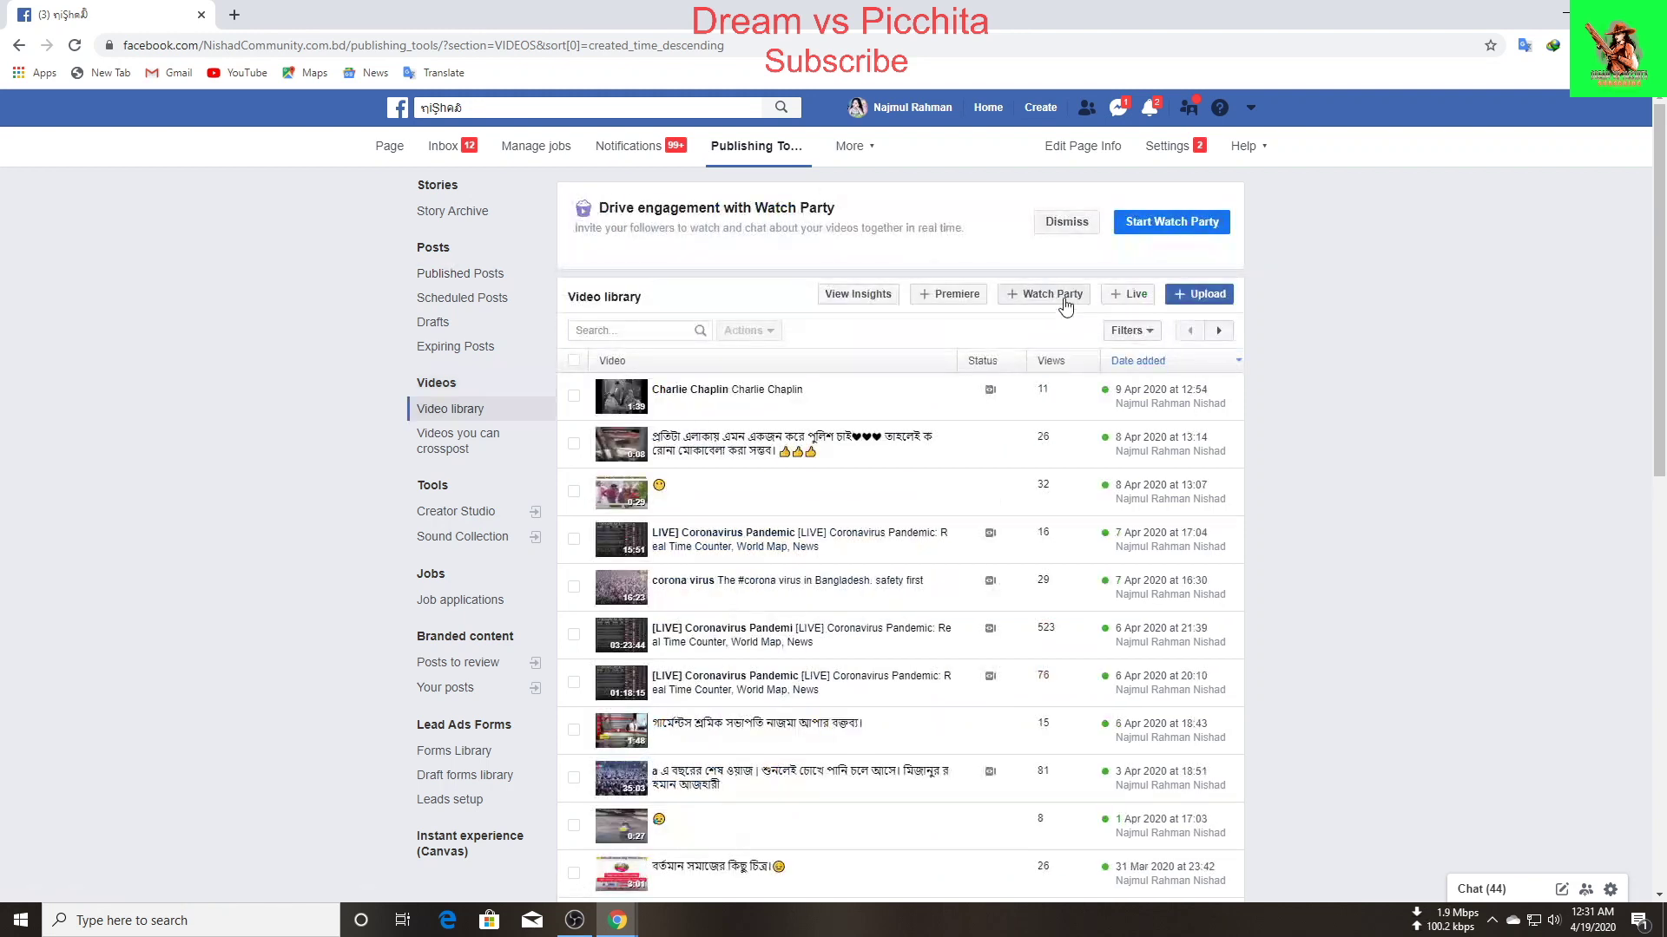
{"action": "left_click", "coordinate": [1128, 296]}
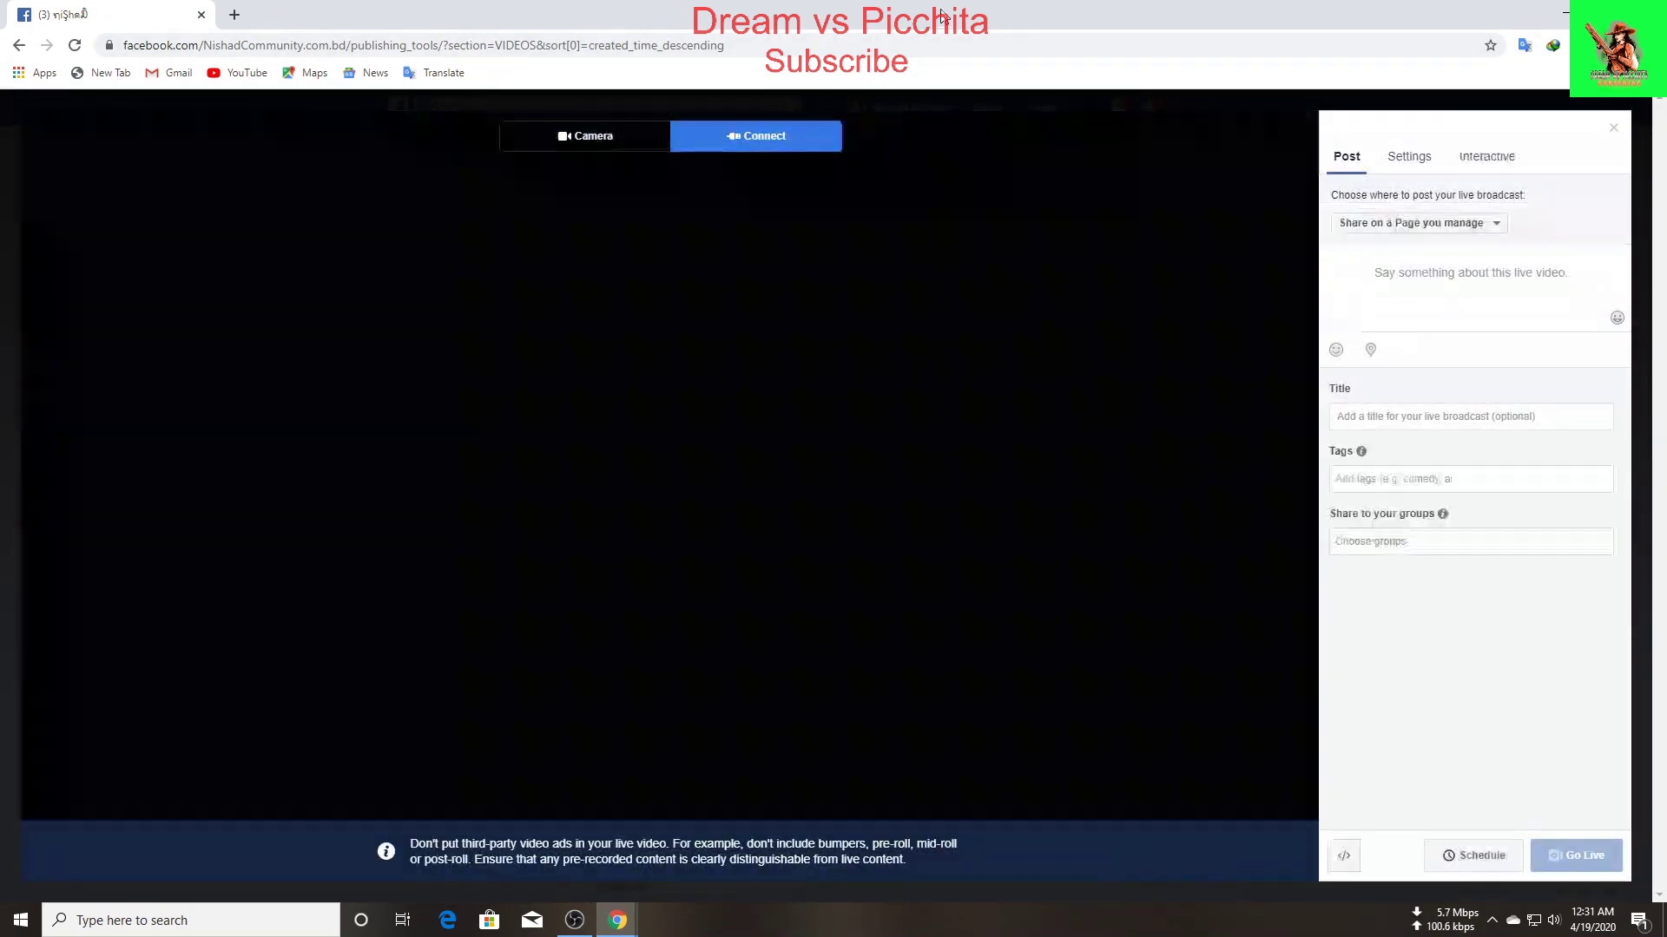
Step: Restore and enlarge the Facebook live window, move it clear of the YouTube window, and reposition the OBS Studio window above it
{"action": "left_click_drag", "start_coordinate": [920, 13], "coordinate": [1039, 163]}
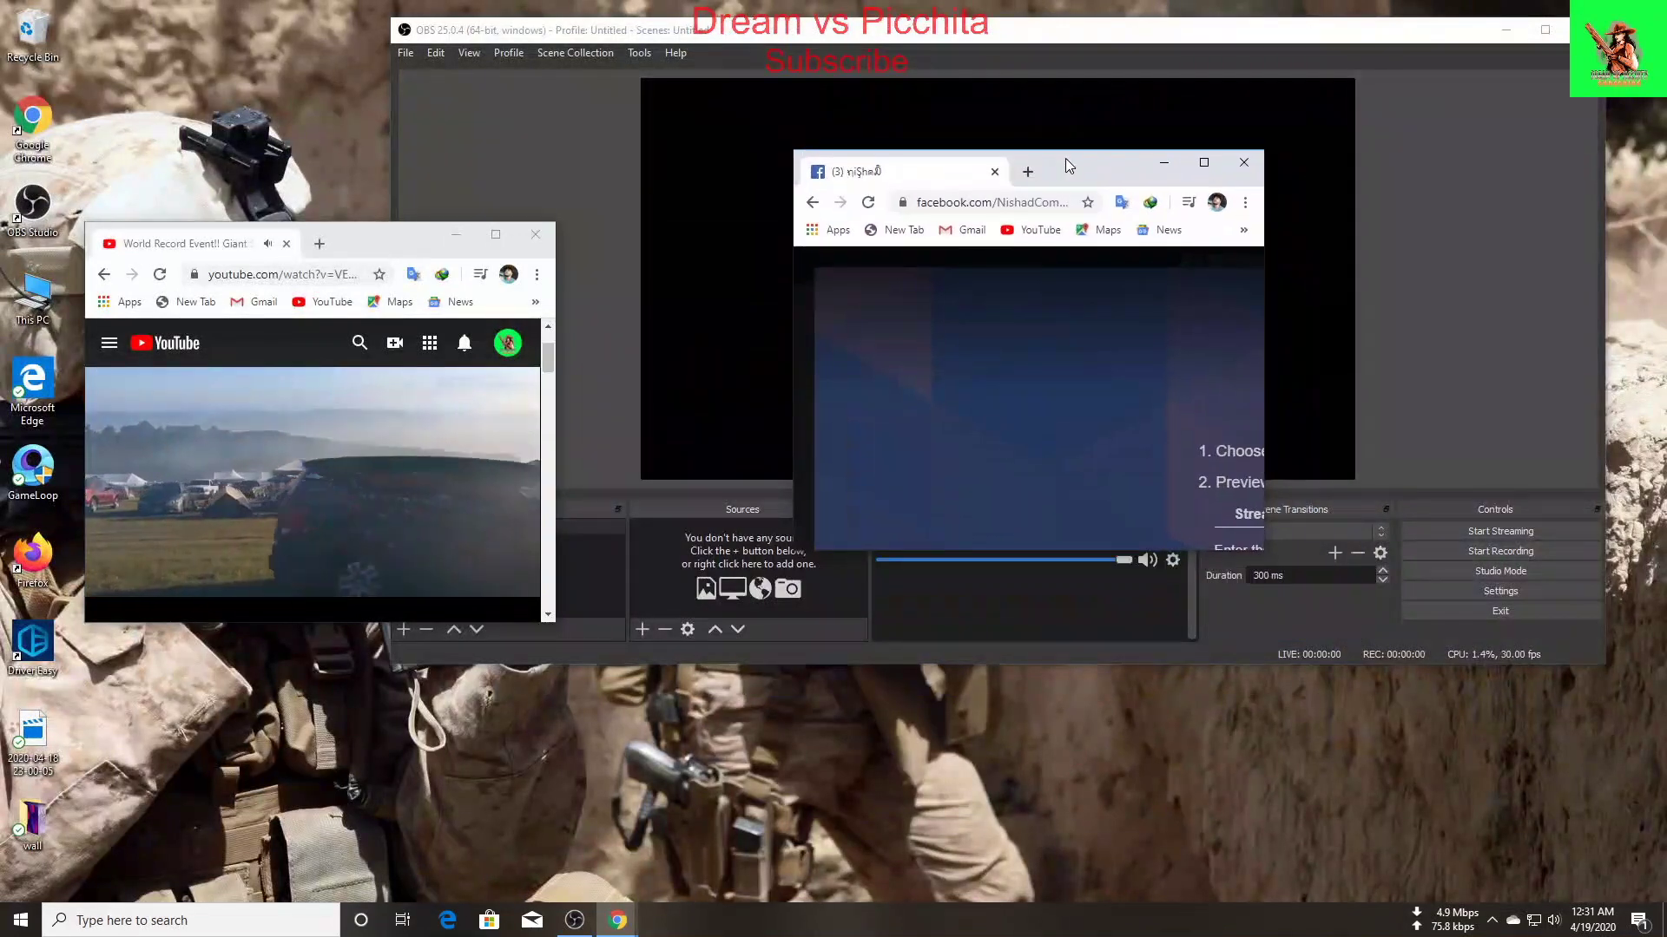
{"action": "left_click_drag", "start_coordinate": [1267, 341], "coordinate": [1520, 337]}
{"action": "left_click_drag", "start_coordinate": [1436, 553], "coordinate": [1436, 737]}
{"action": "left_click_drag", "start_coordinate": [1269, 177], "coordinate": [1379, 401]}
{"action": "left_click", "coordinate": [1007, 26]}
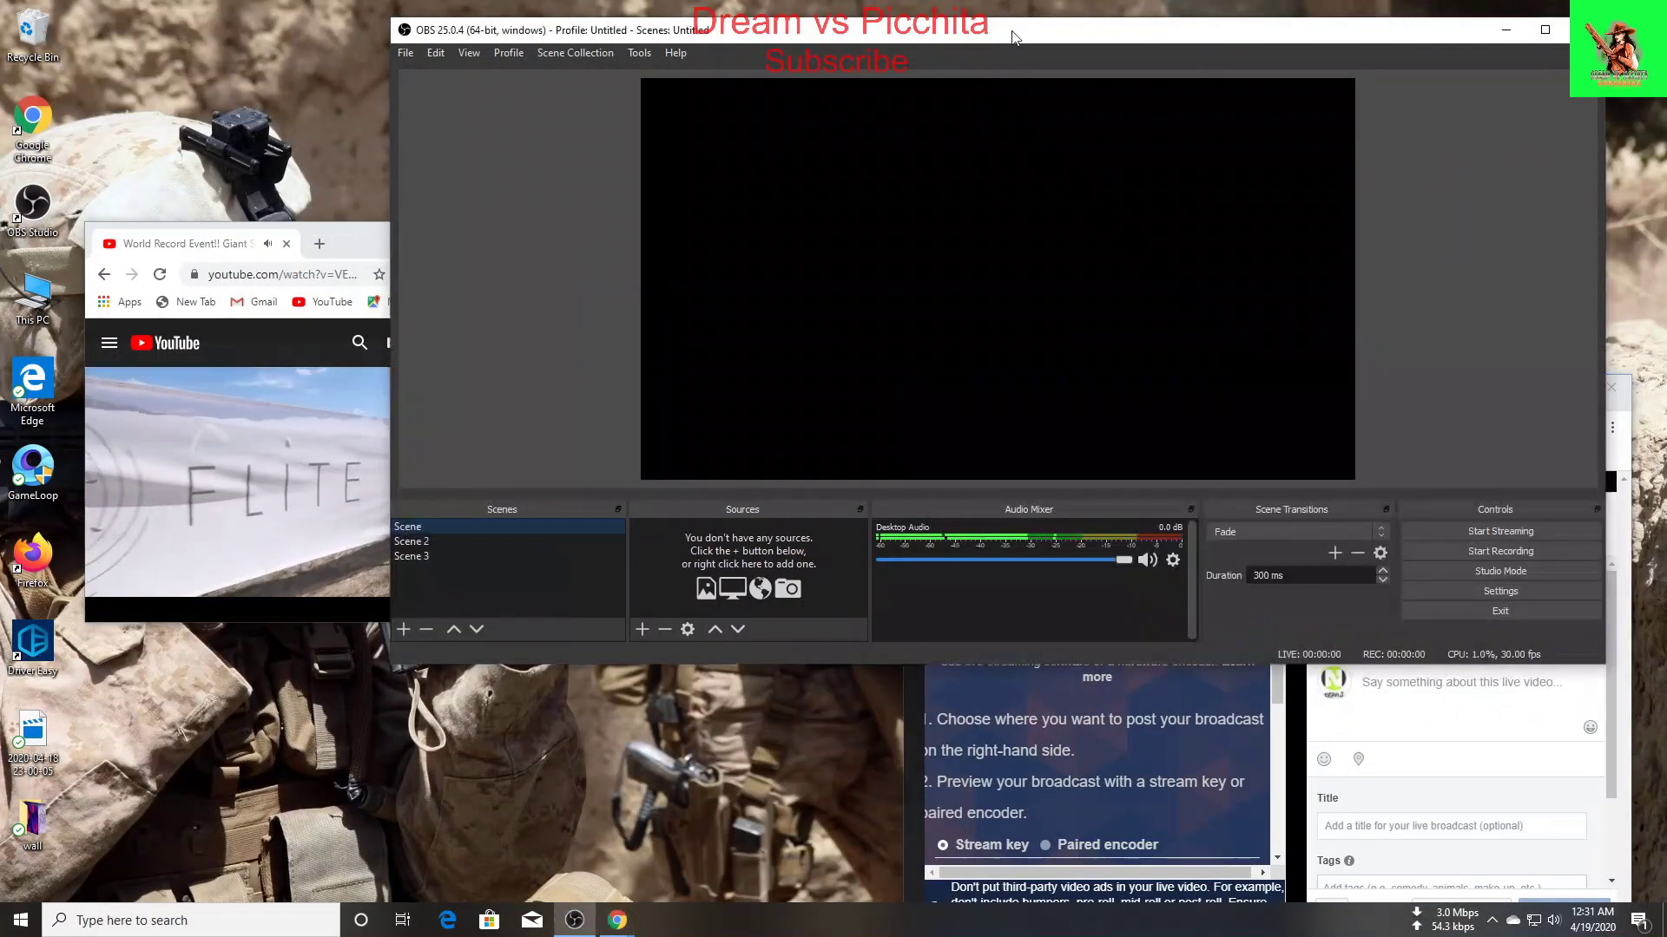
{"action": "left_click_drag", "start_coordinate": [1007, 26], "coordinate": [851, 15]}
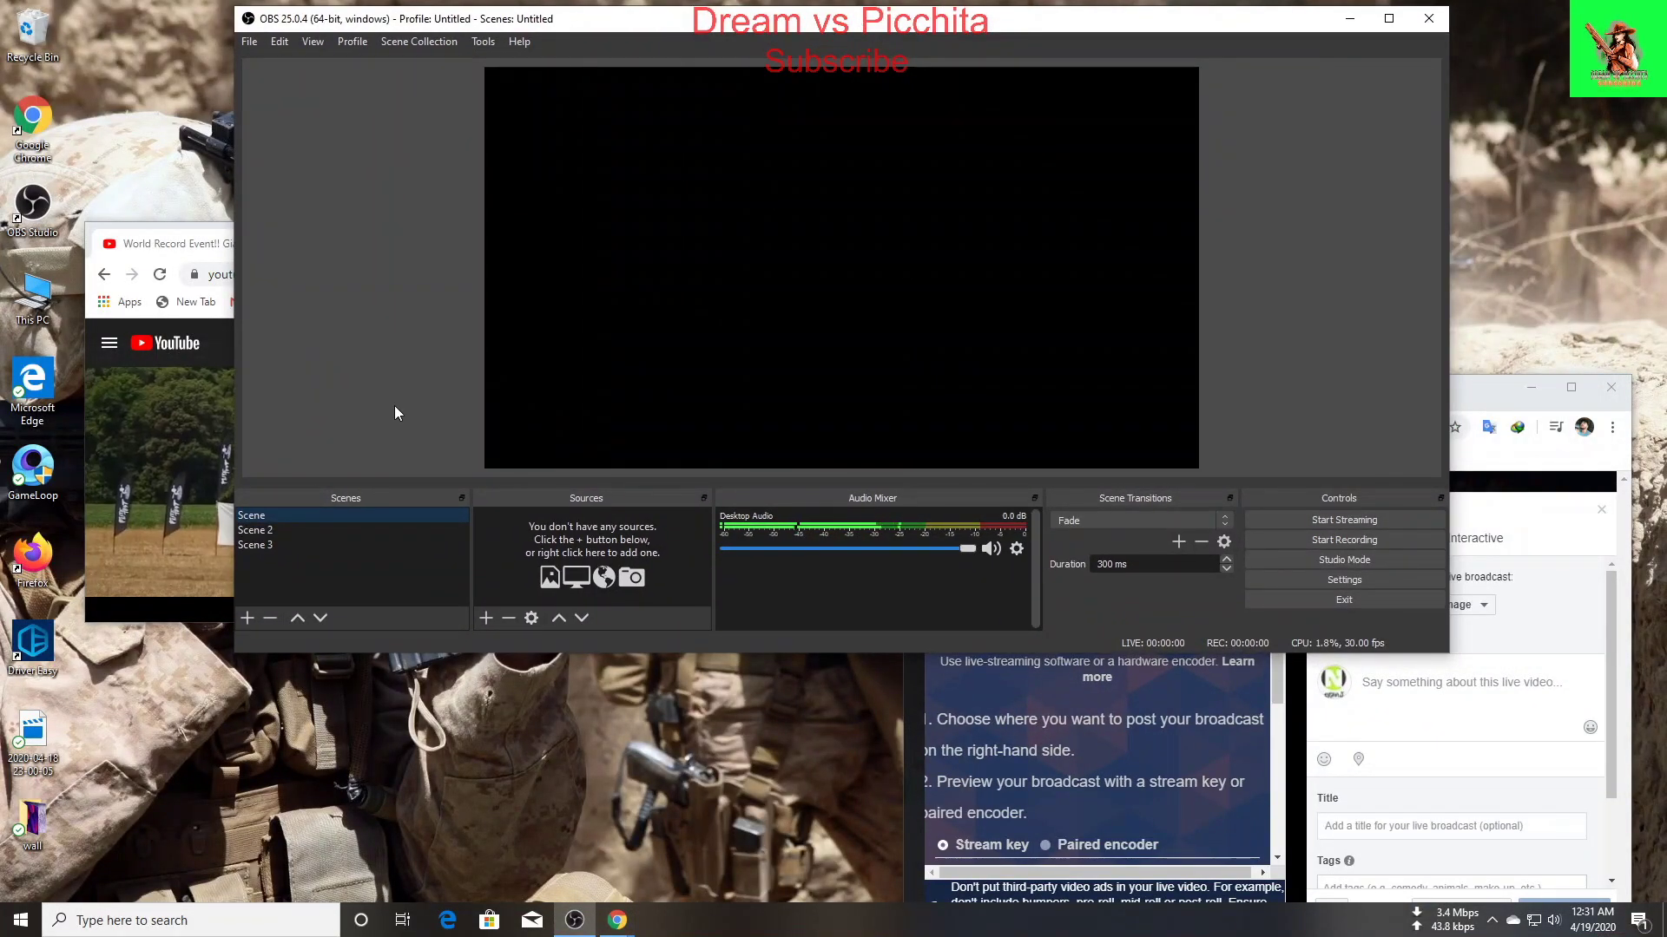
Step: Turn on Studio Mode and remove Scene 2 and Scene 3 from the scene list
{"action": "left_click", "coordinate": [1343, 560]}
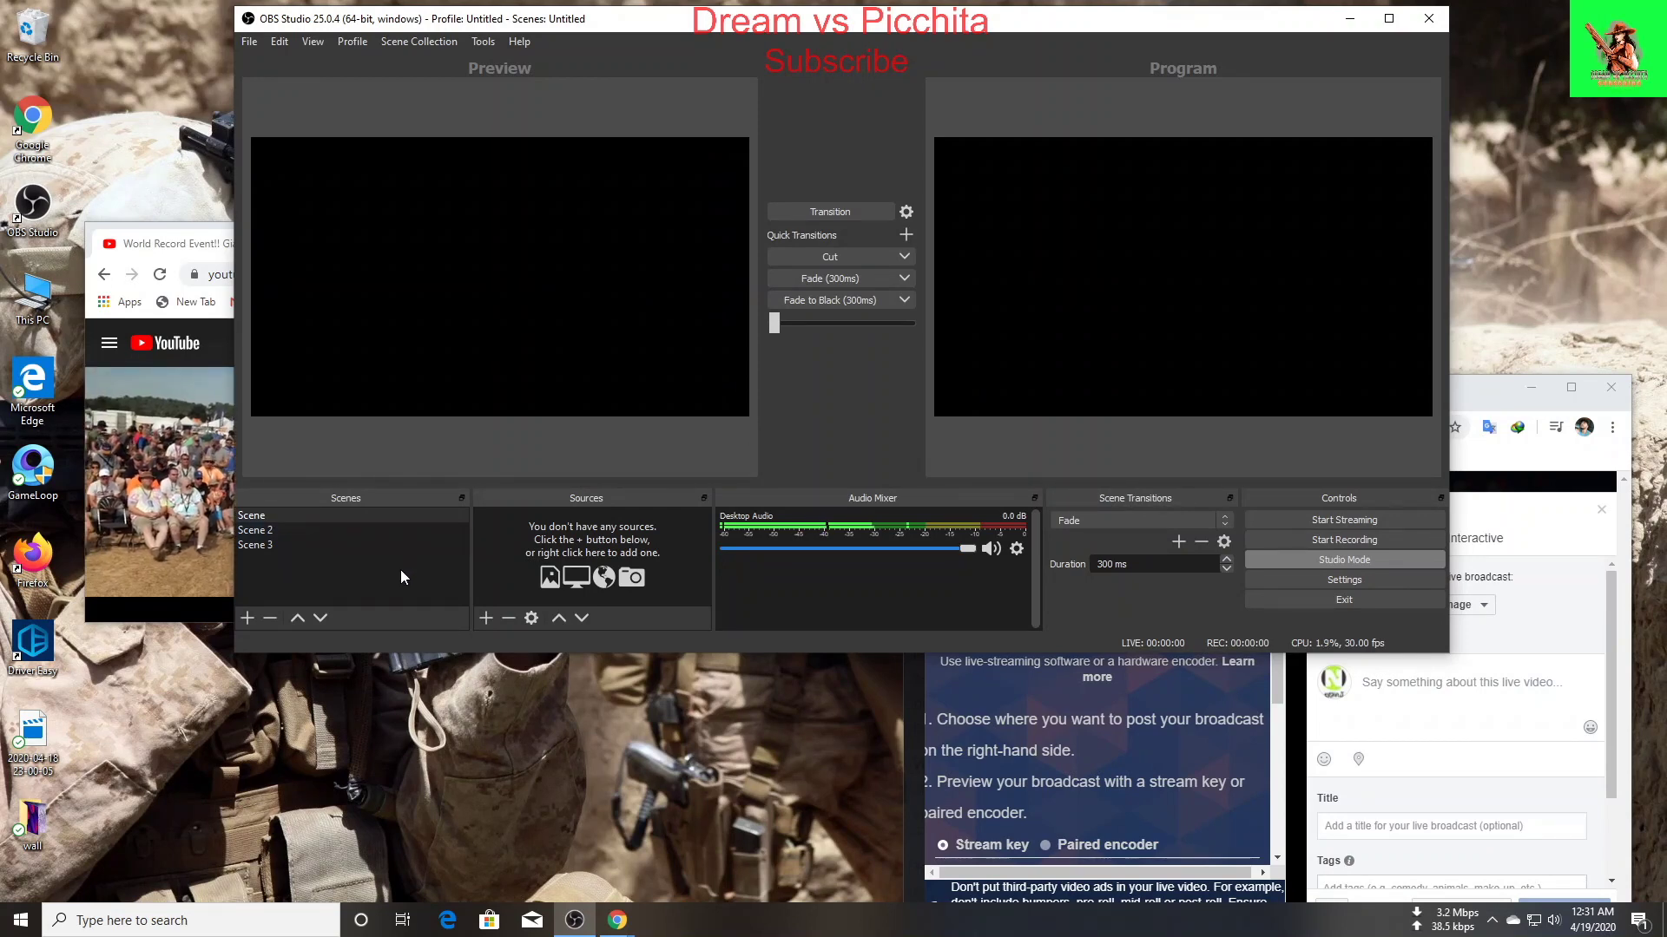
{"action": "left_click", "coordinate": [391, 533]}
{"action": "right_click", "coordinate": [392, 533]}
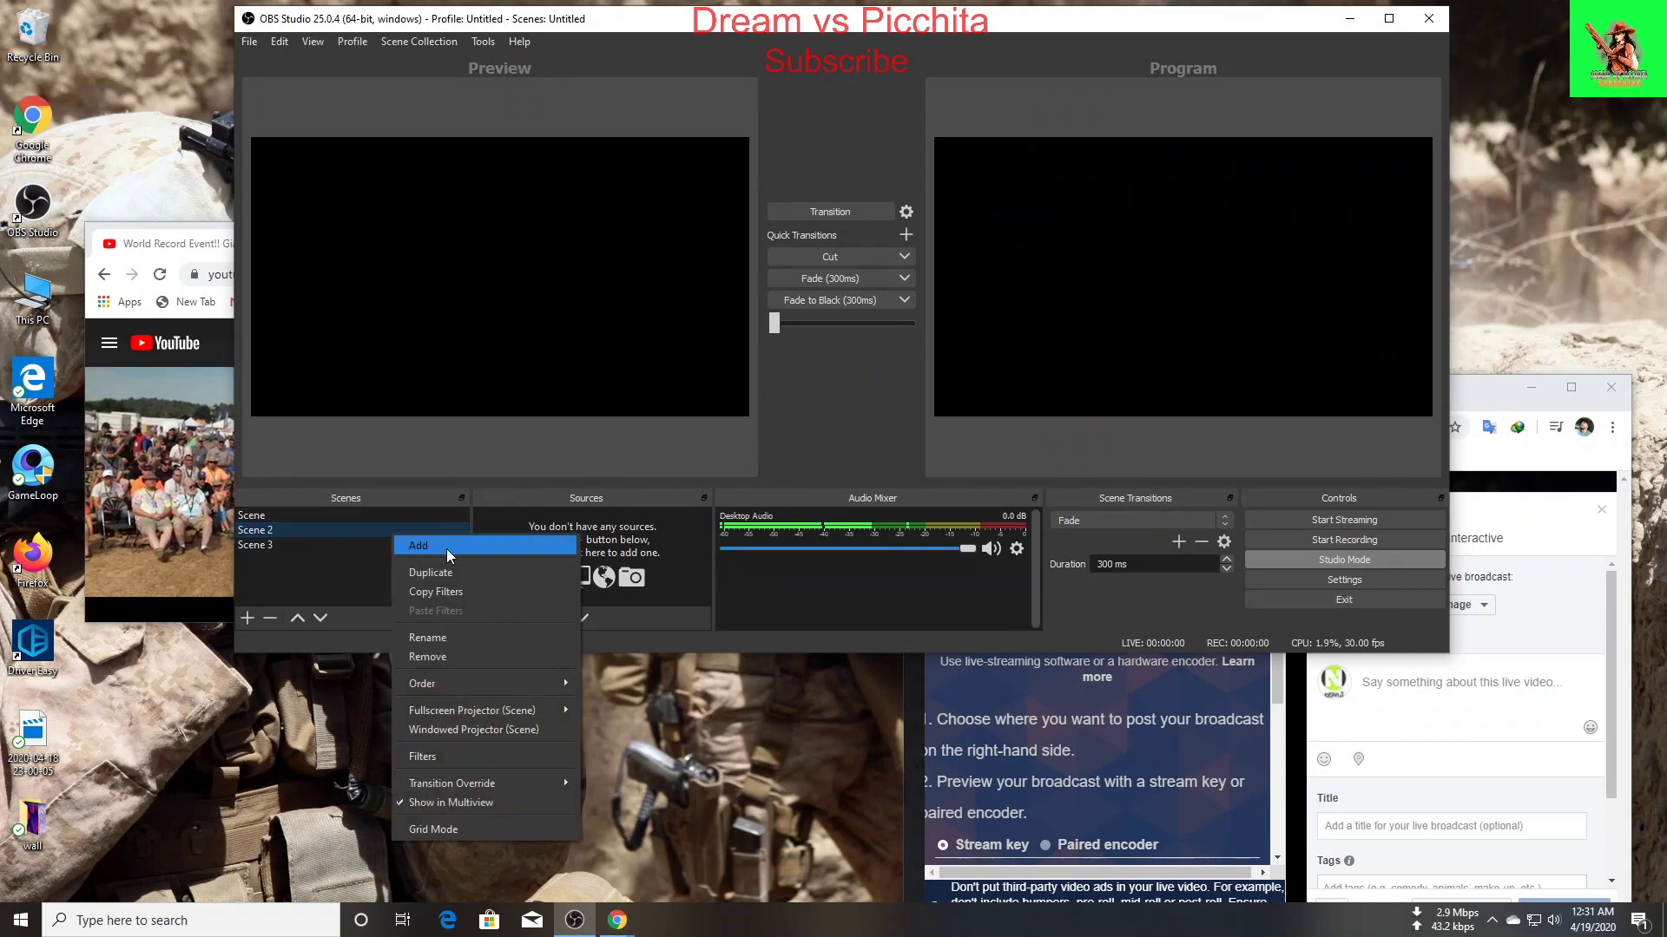
{"action": "left_click", "coordinate": [453, 662]}
{"action": "left_click", "coordinate": [885, 362]}
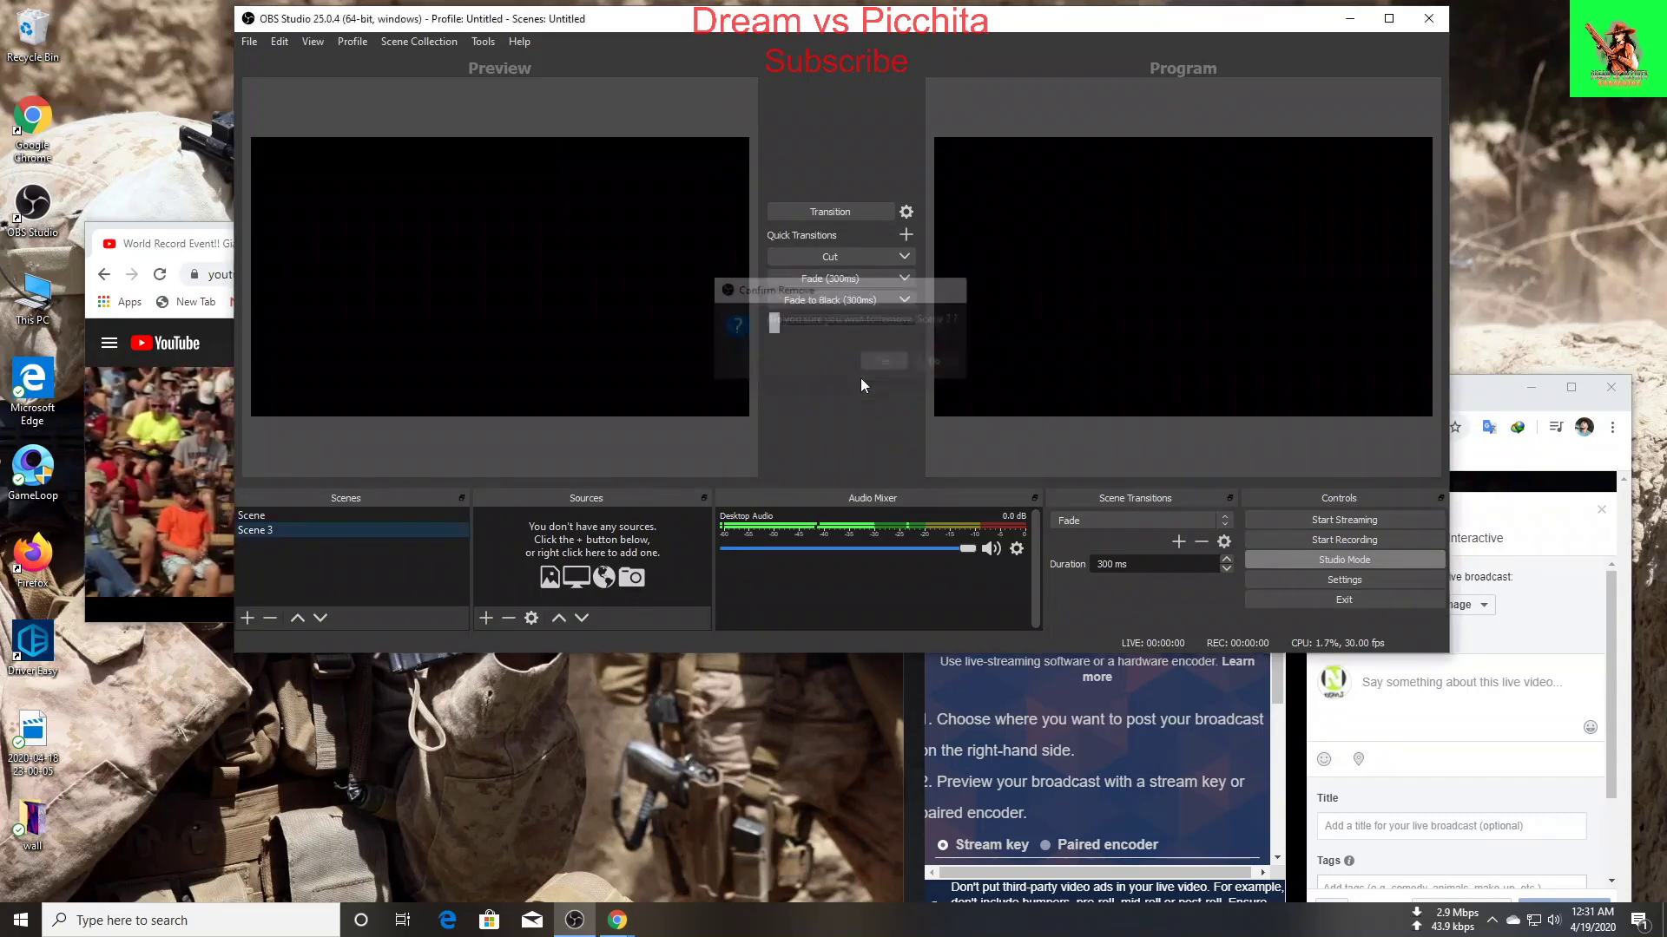
{"action": "right_click", "coordinate": [339, 540]}
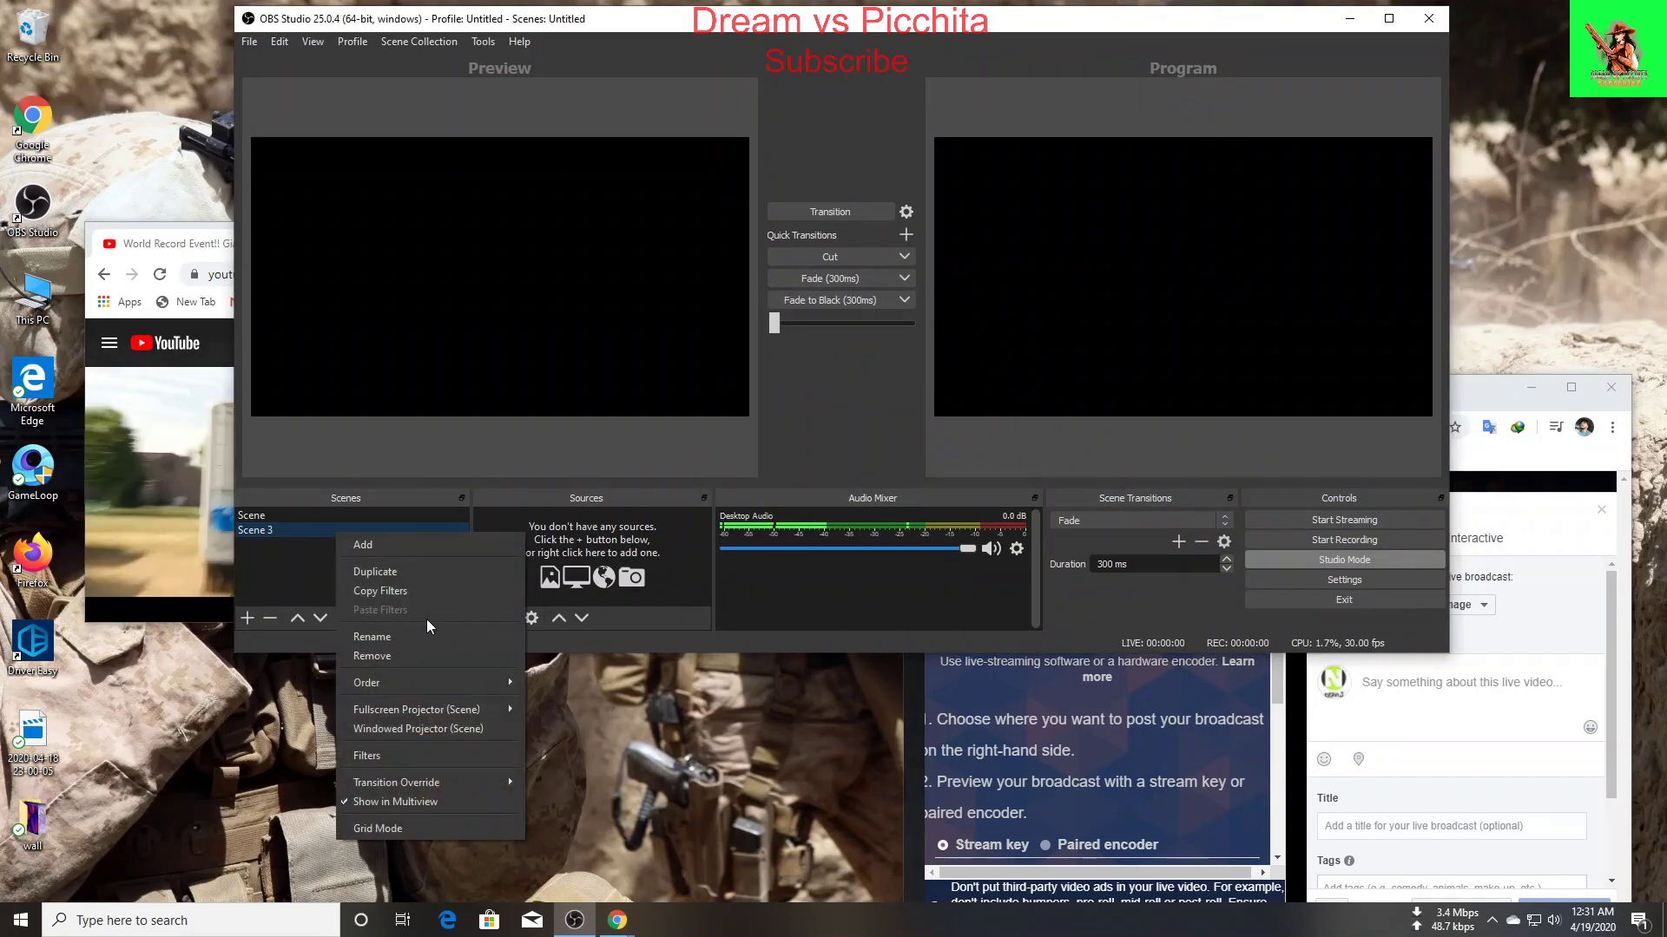
{"action": "left_click", "coordinate": [419, 663]}
{"action": "left_click", "coordinate": [884, 363]}
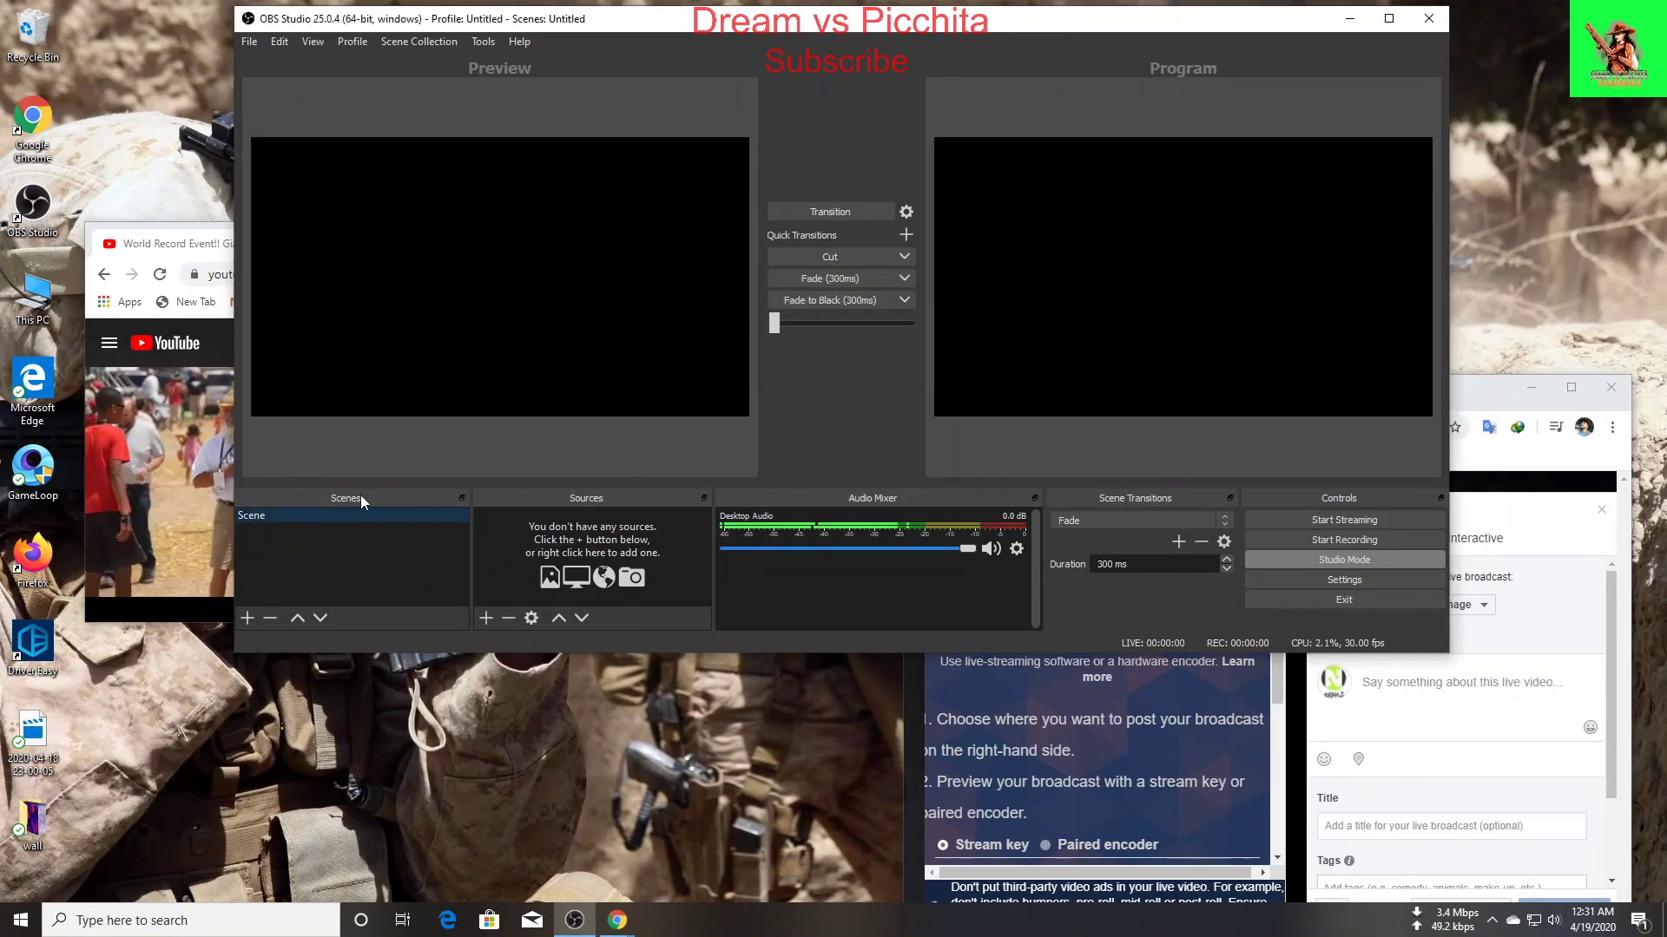
Step: Add a new Window Capture source that captures the Chrome window playing the World Record Event YouTube video
{"action": "left_click", "coordinate": [487, 619]}
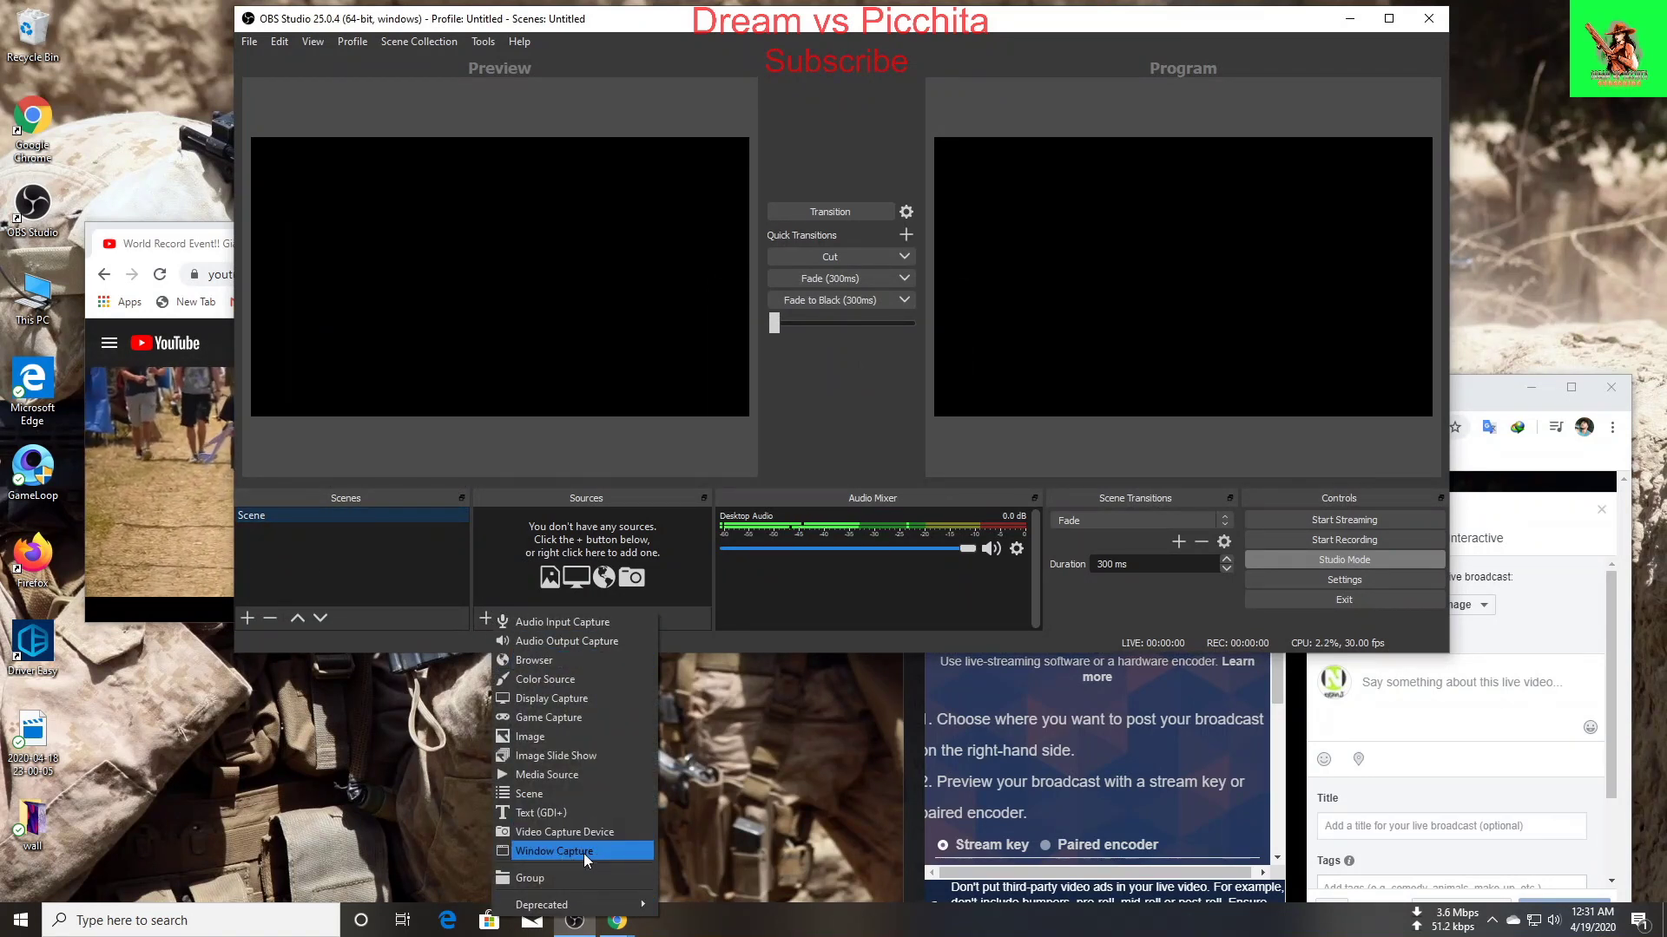
{"action": "left_click", "coordinate": [538, 852]}
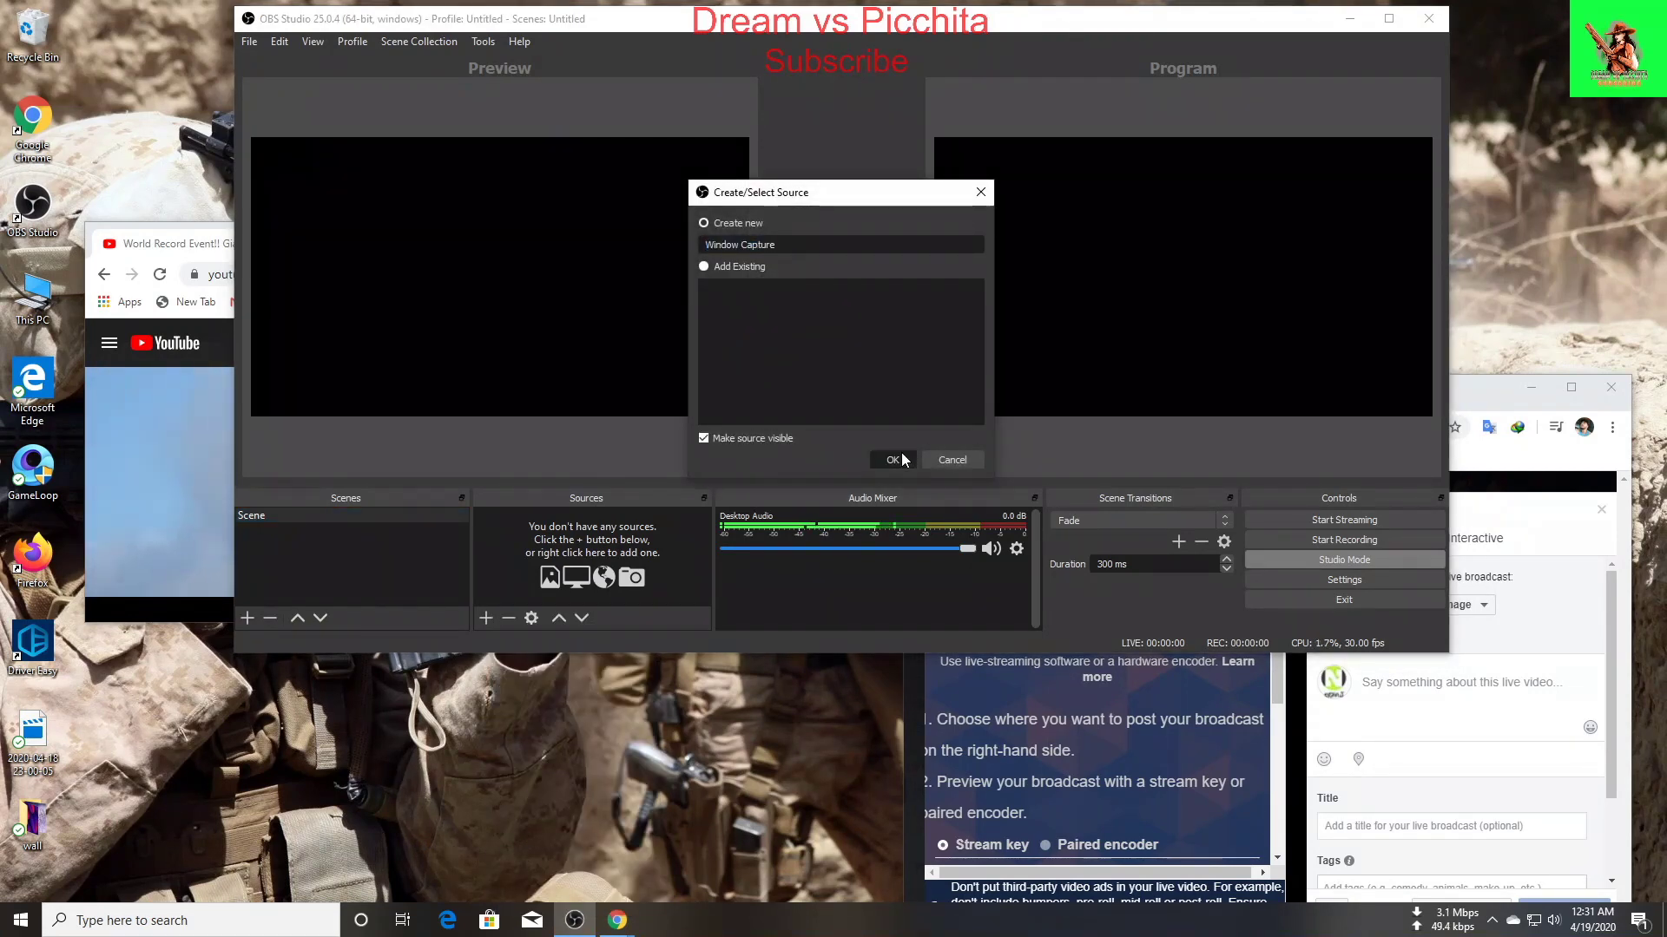
{"action": "left_click", "coordinate": [892, 460]}
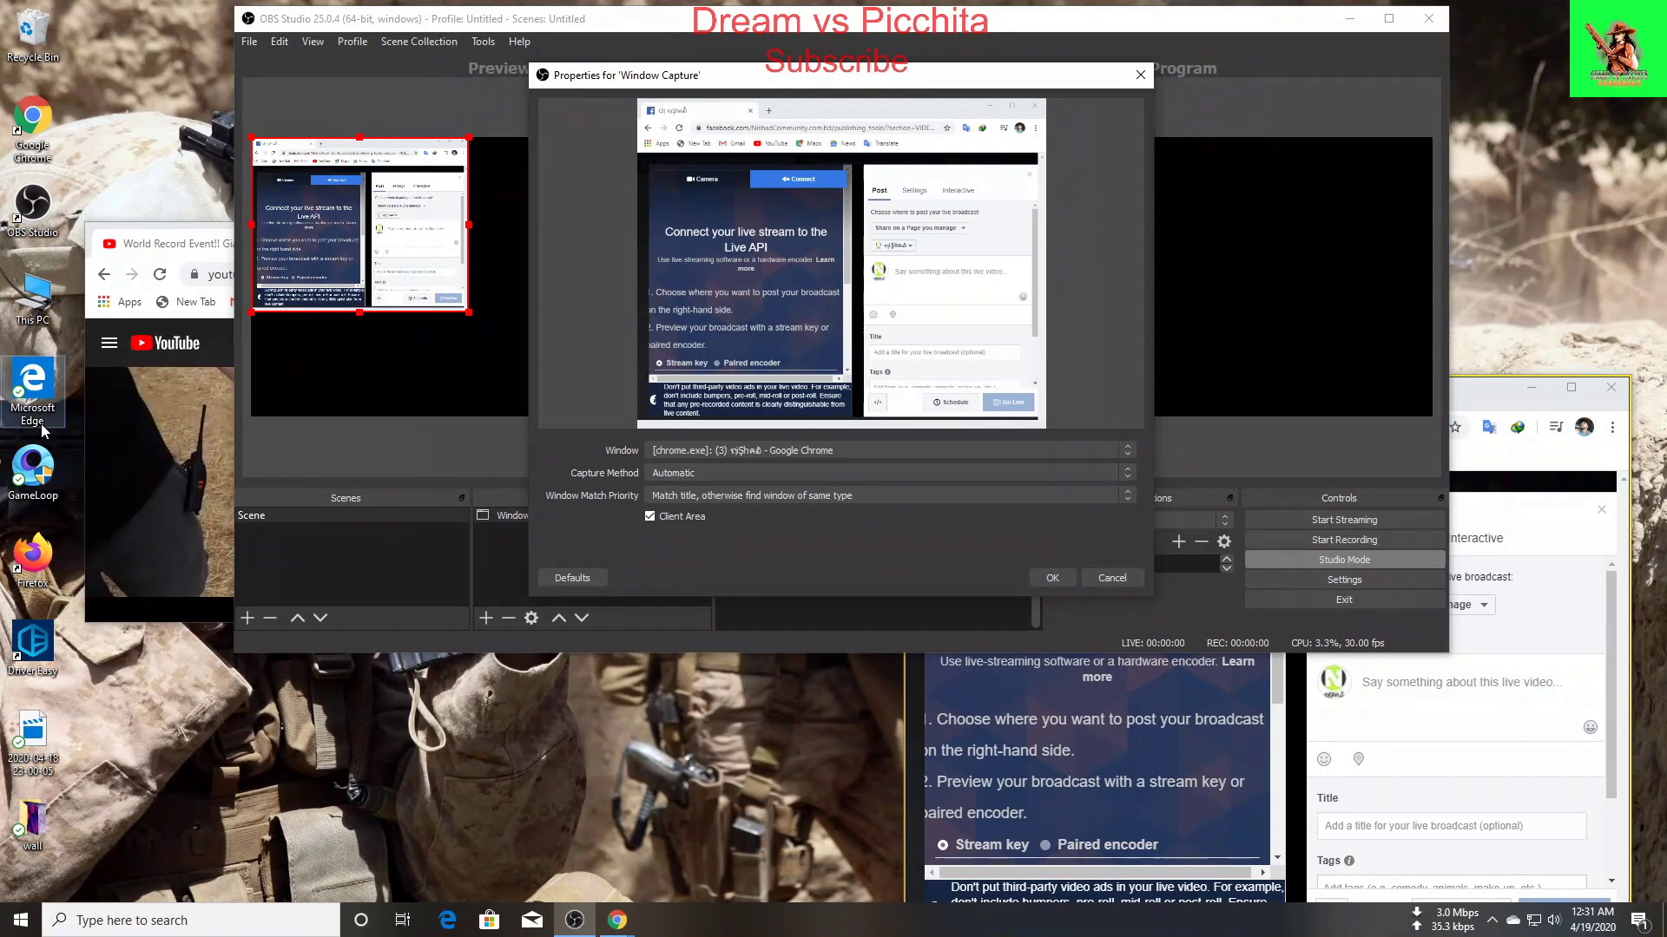
{"action": "left_click", "coordinate": [759, 450]}
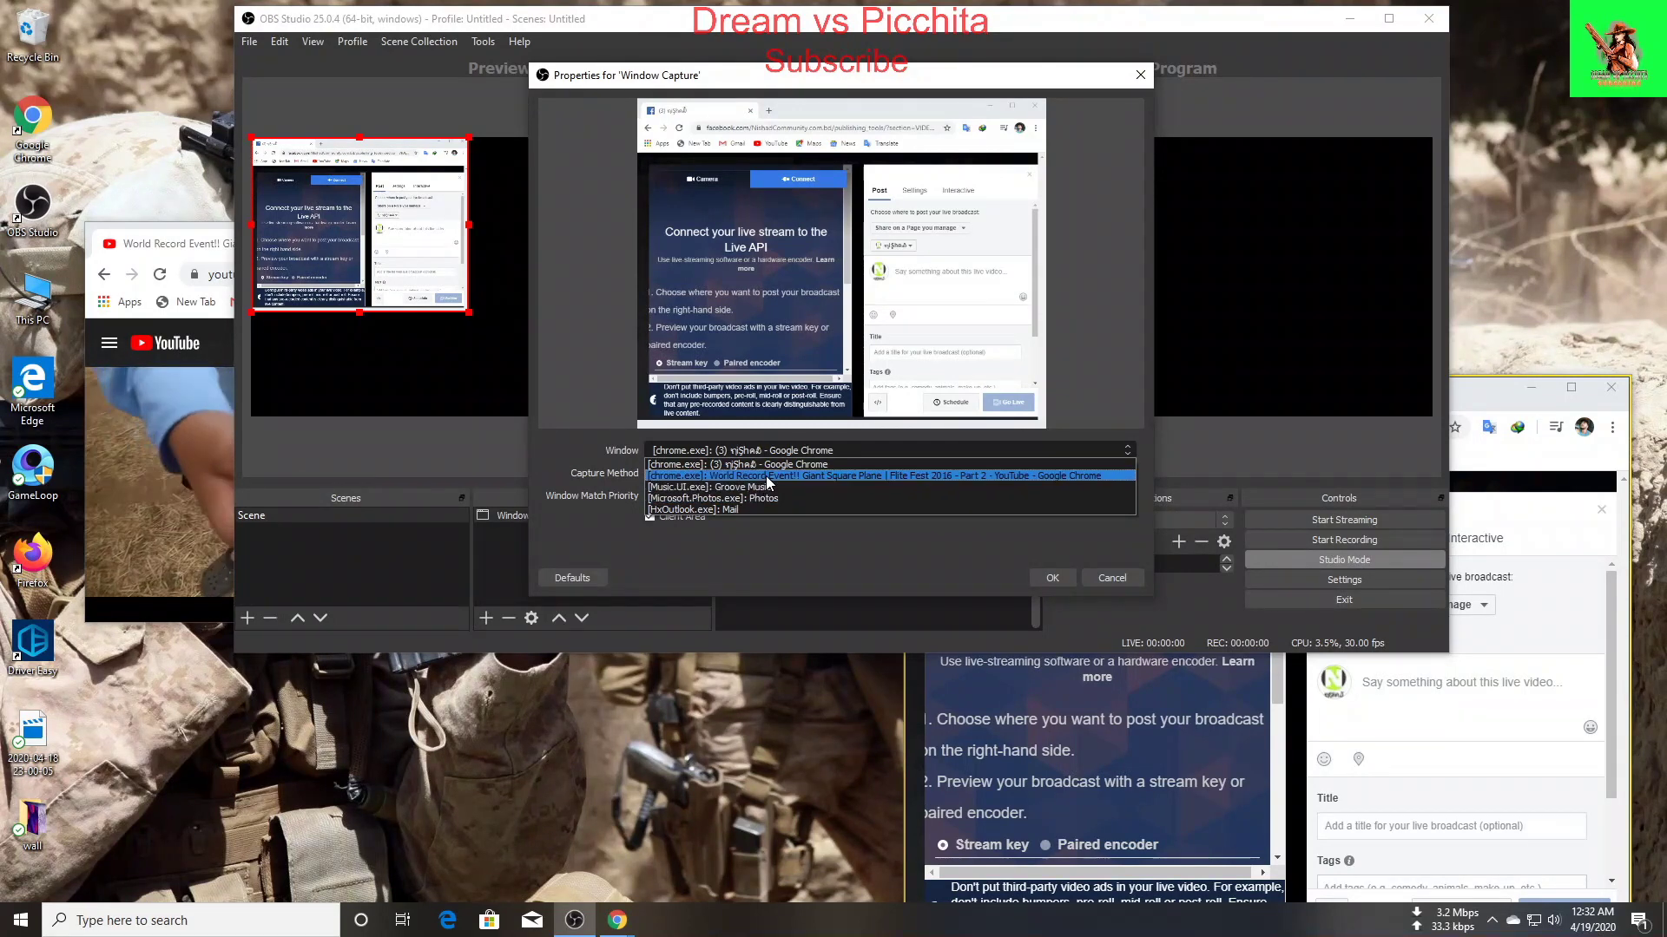
{"action": "left_click", "coordinate": [767, 476]}
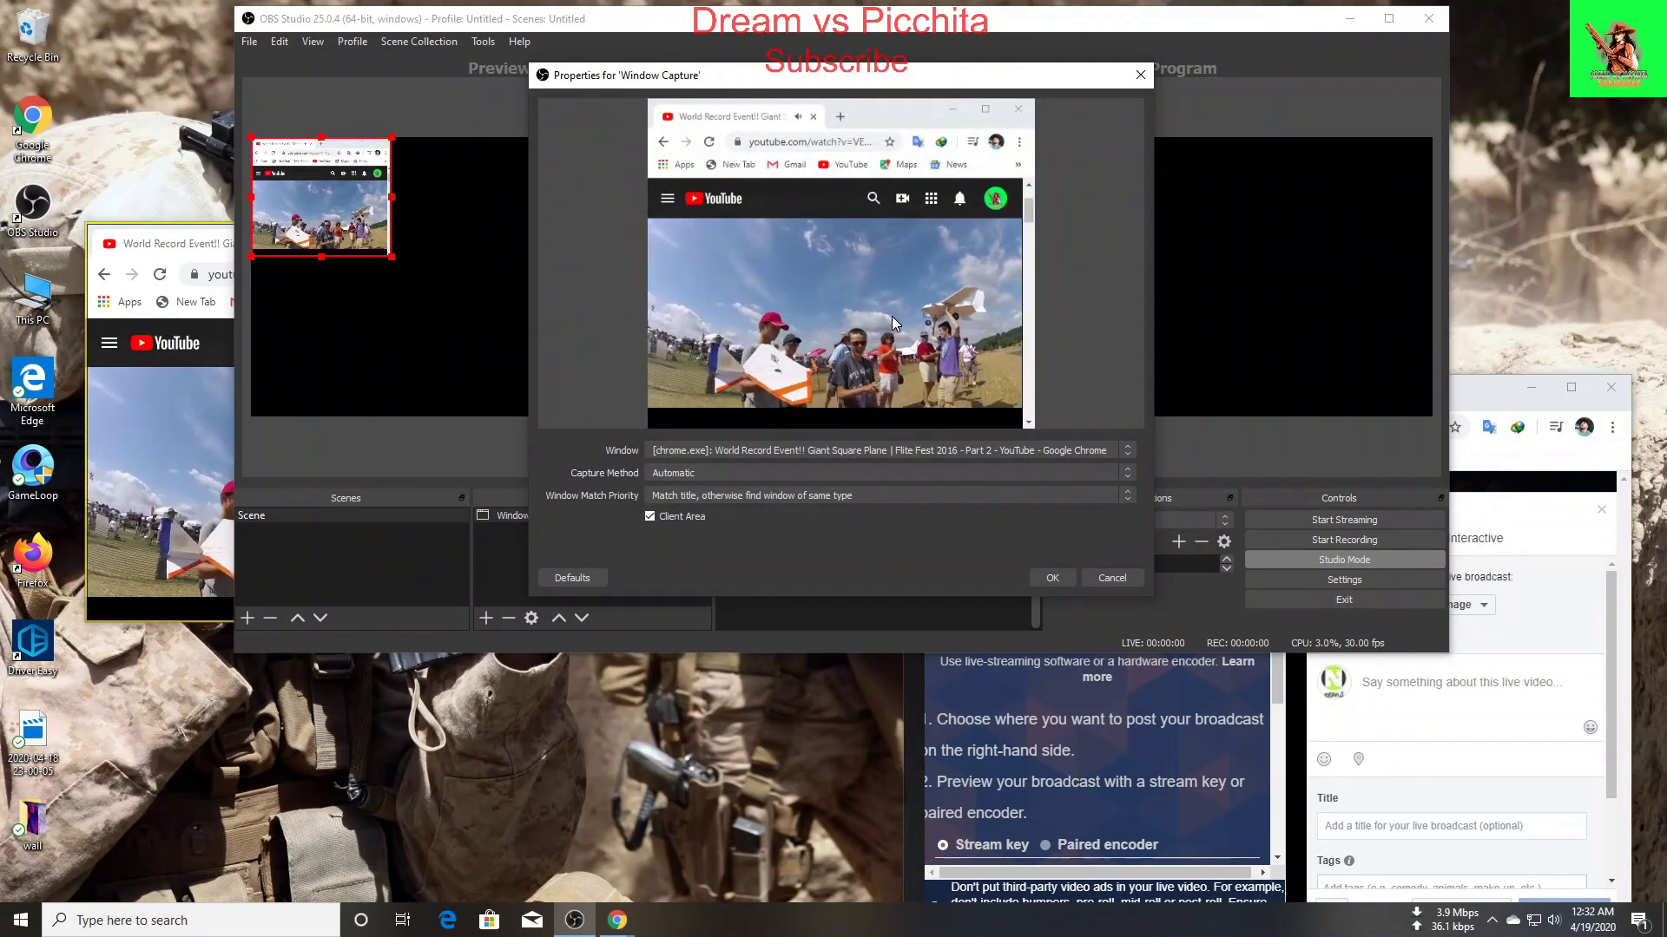
{"action": "left_click", "coordinate": [885, 449]}
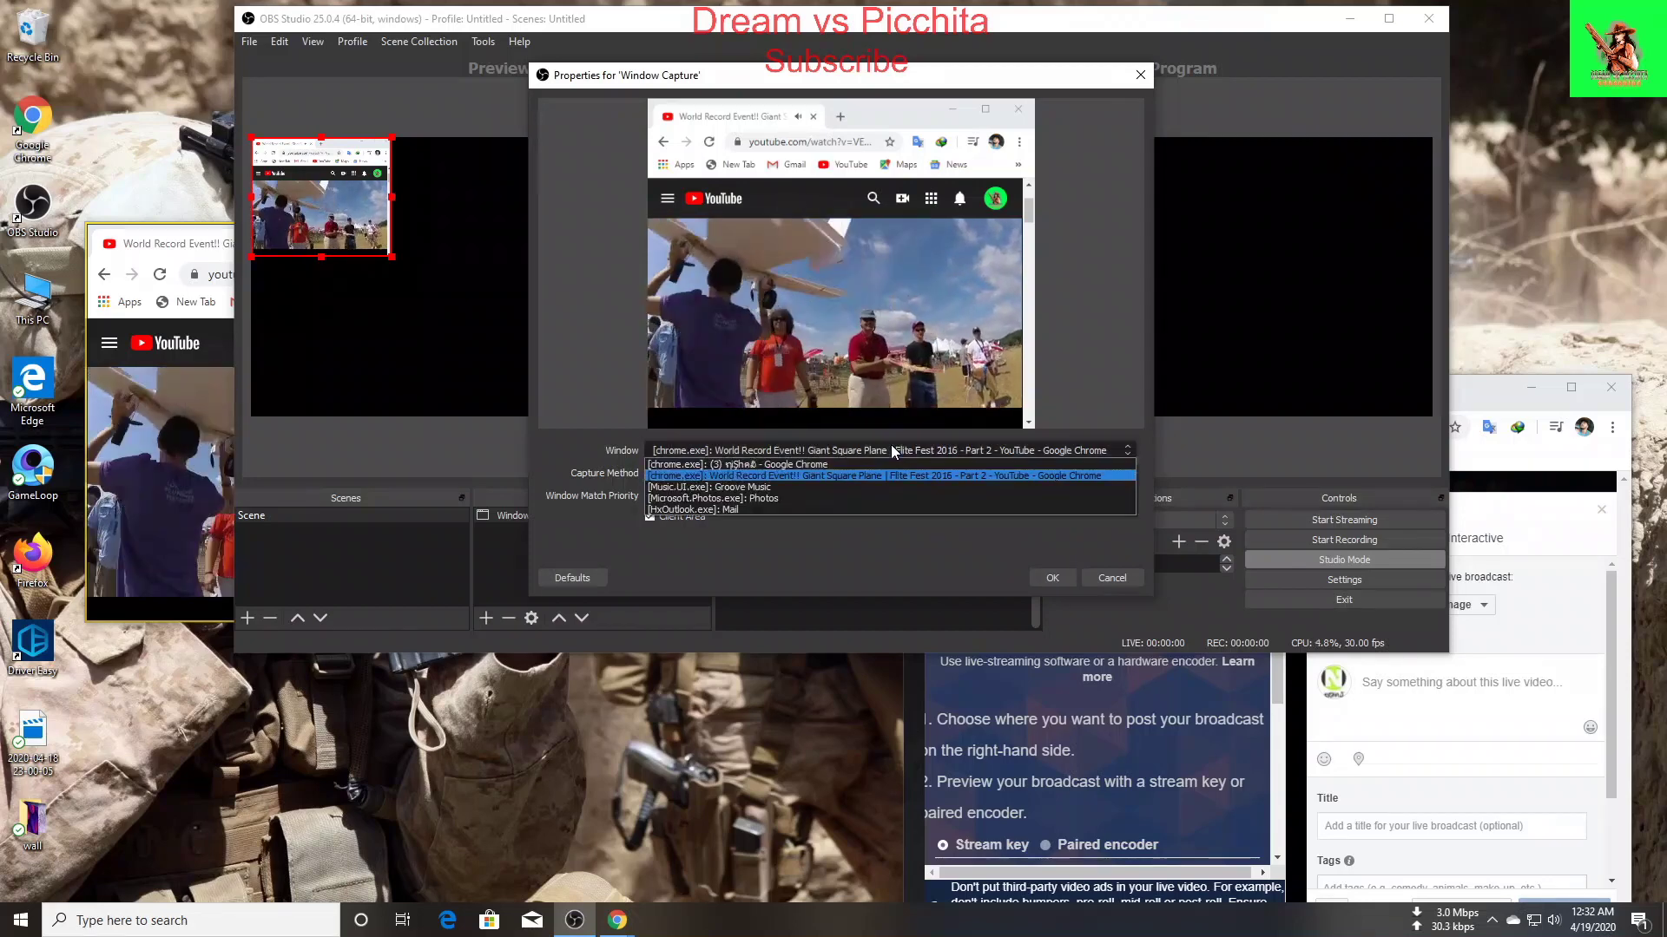
{"action": "left_click", "coordinate": [903, 512]}
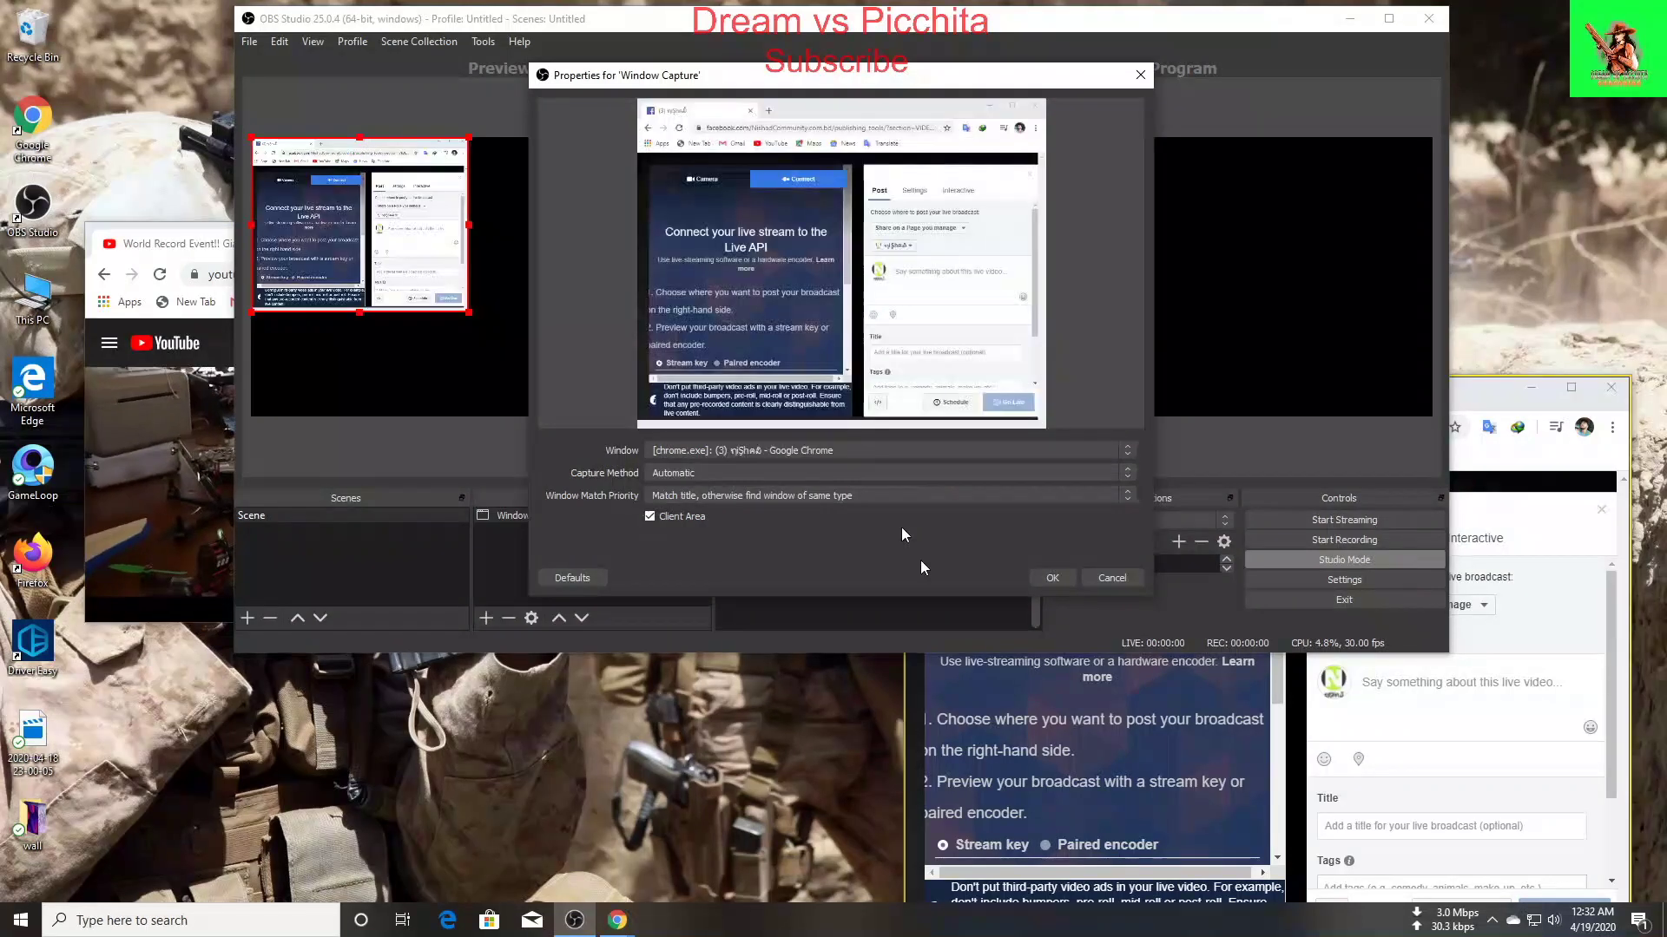
{"action": "left_click", "coordinate": [878, 450]}
{"action": "left_click", "coordinate": [855, 480]}
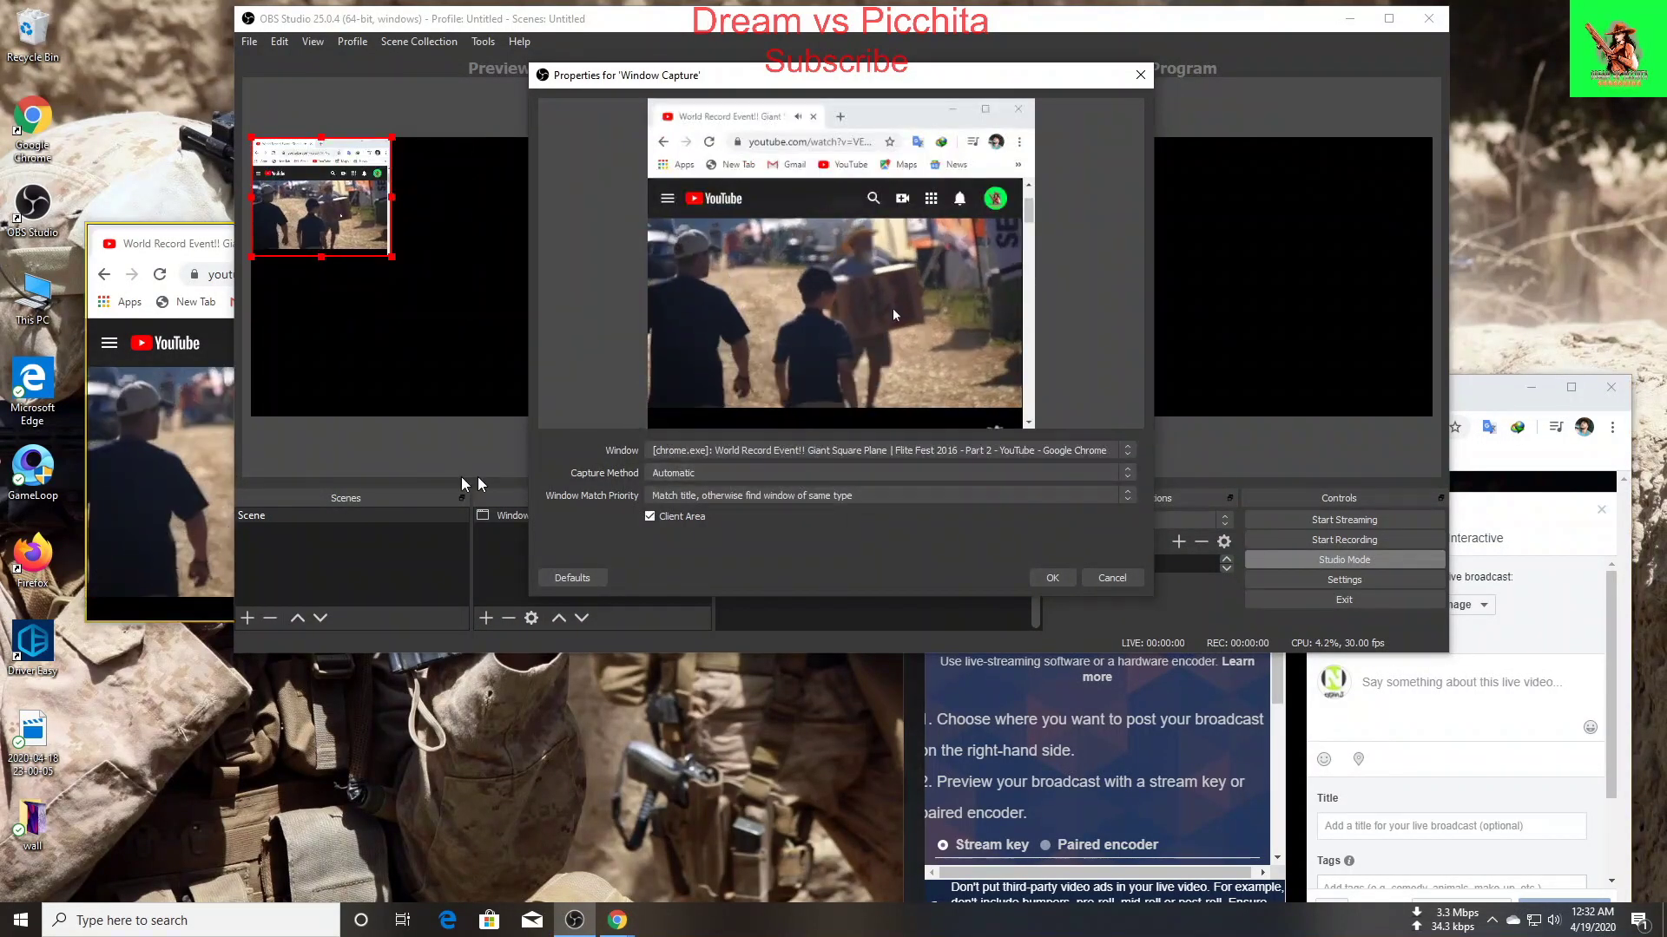
{"action": "left_click", "coordinate": [1053, 575]}
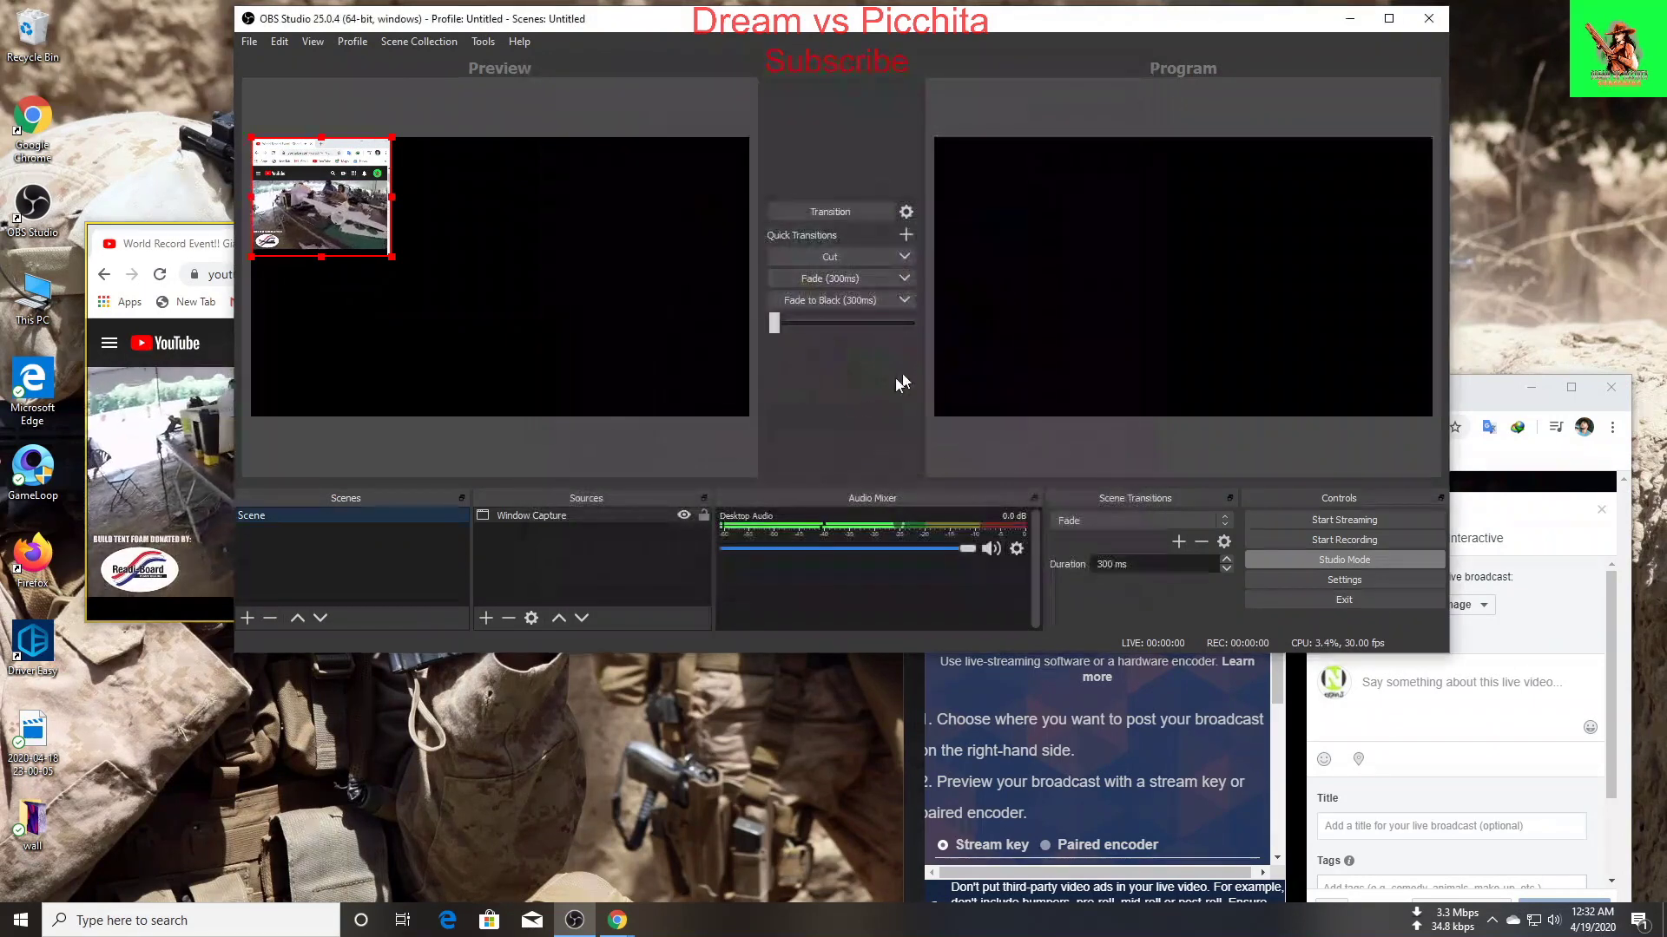
Step: Enlarge and reposition the window capture so that only the playing video fills the preview canvas, with the browser frame outside it
{"action": "left_click_drag", "start_coordinate": [450, 287], "coordinate": [704, 460]}
{"action": "left_click_drag", "start_coordinate": [483, 274], "coordinate": [490, 224]}
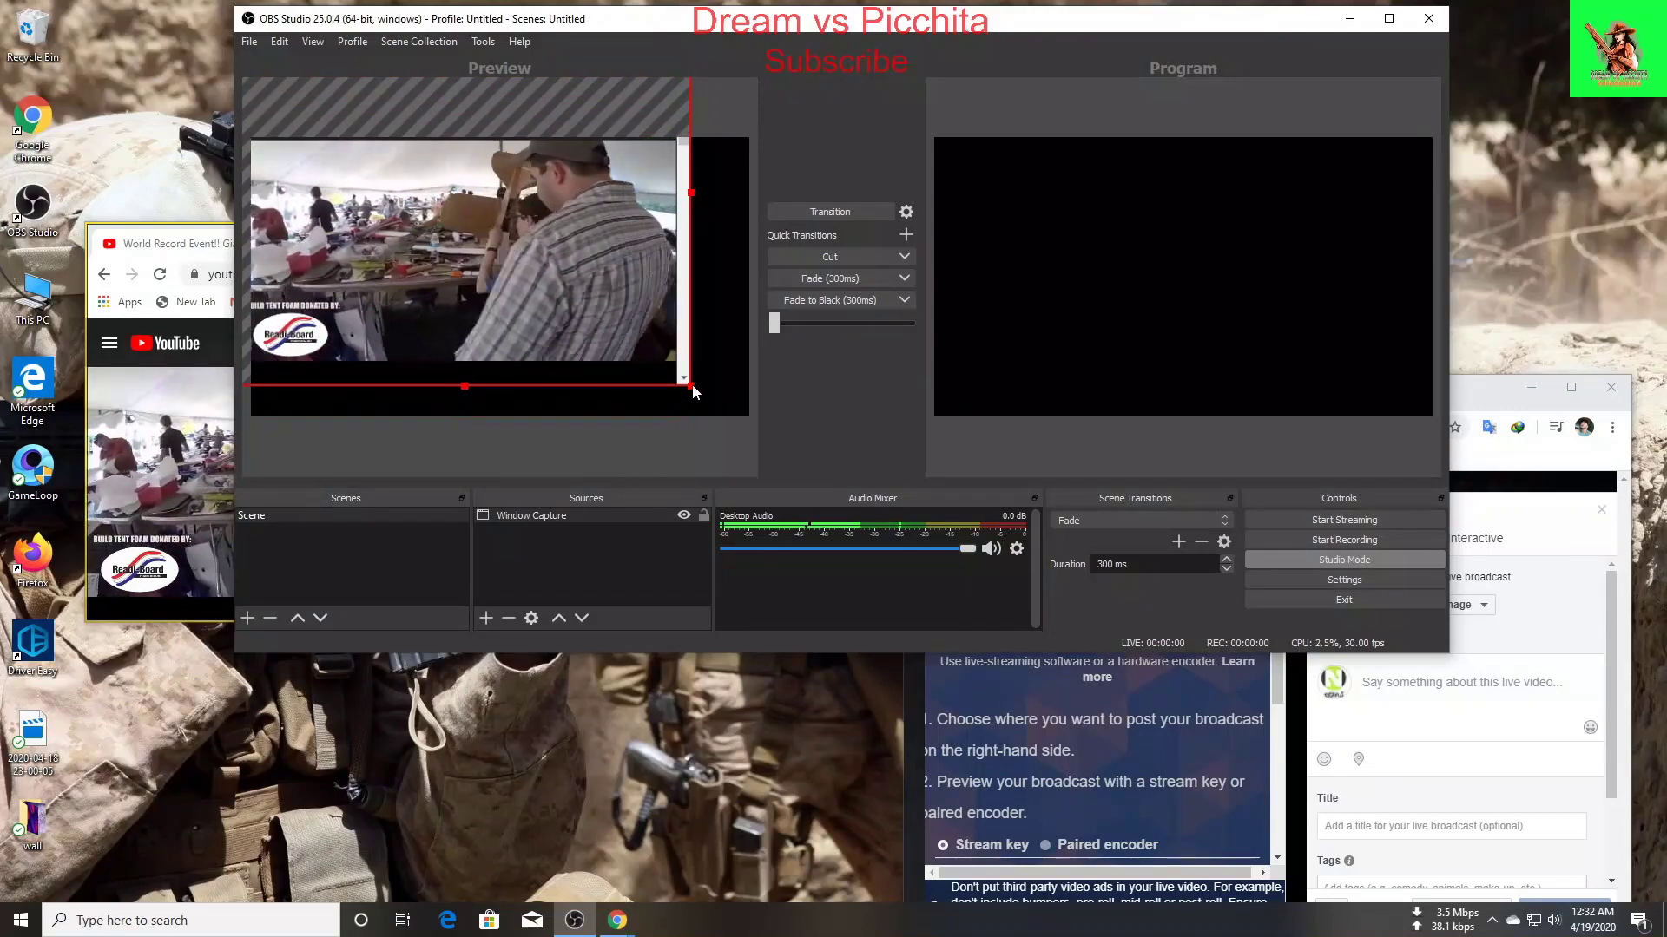
{"action": "left_click_drag", "start_coordinate": [691, 387], "coordinate": [762, 445]}
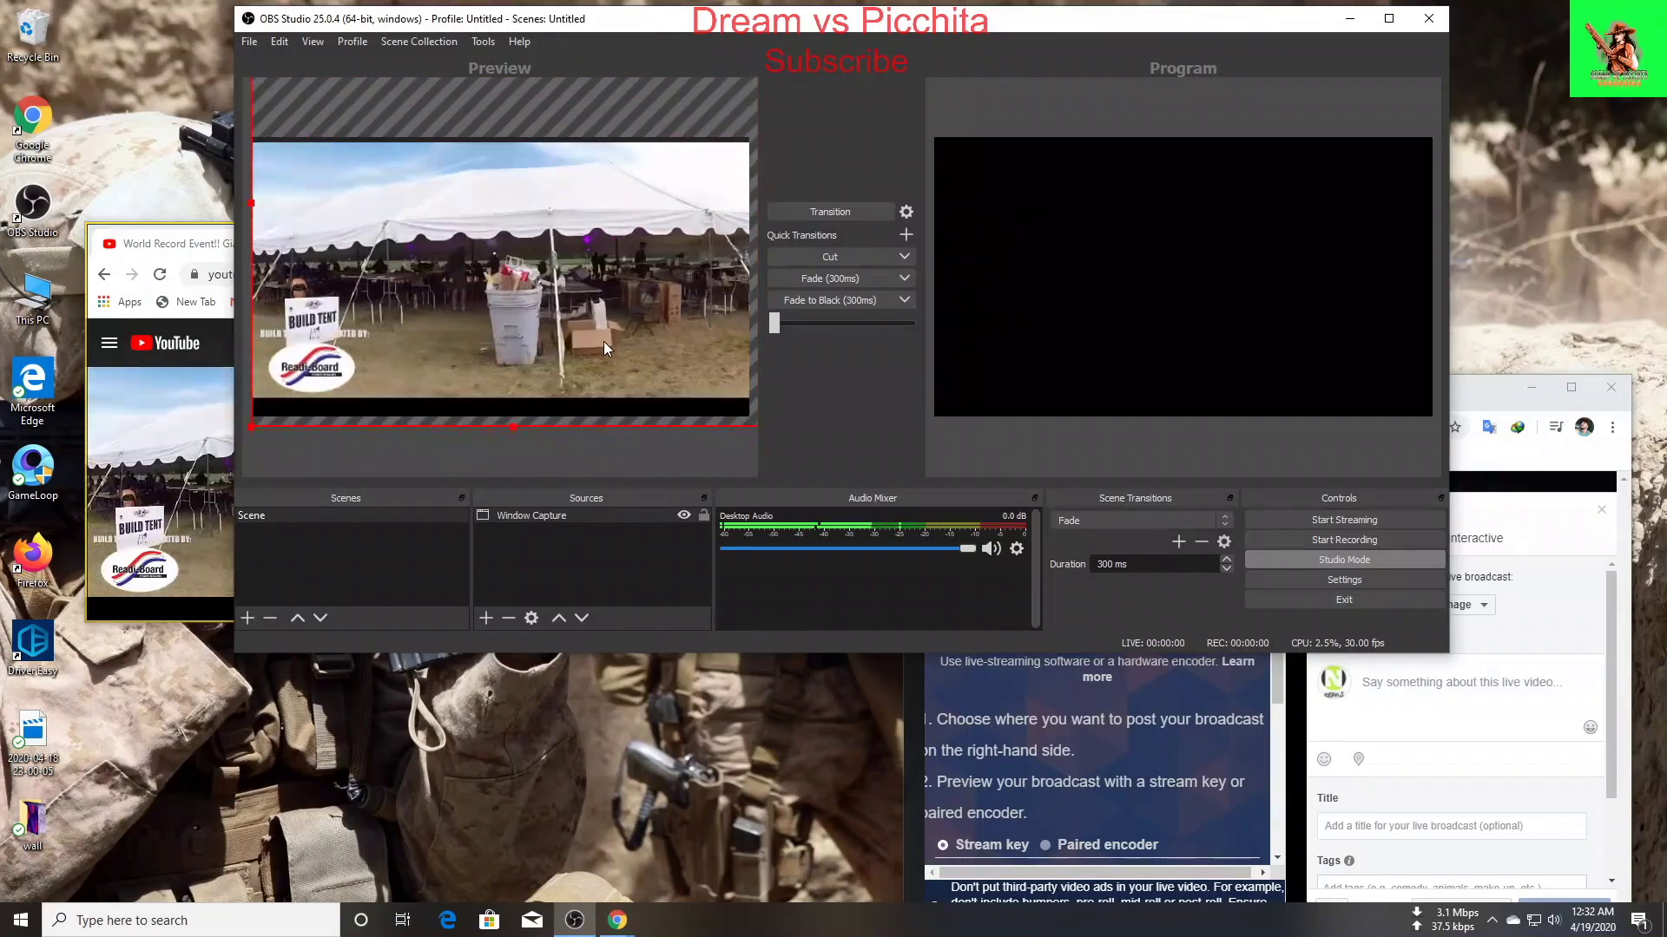
{"action": "mouse_move", "coordinate": [513, 426]}
{"action": "left_mouse_down"}
{"action": "mouse_move", "coordinate": [523, 444]}
{"action": "mouse_move", "coordinate": [504, 345]}
{"action": "mouse_move", "coordinate": [506, 446]}
{"action": "left_mouse_up"}
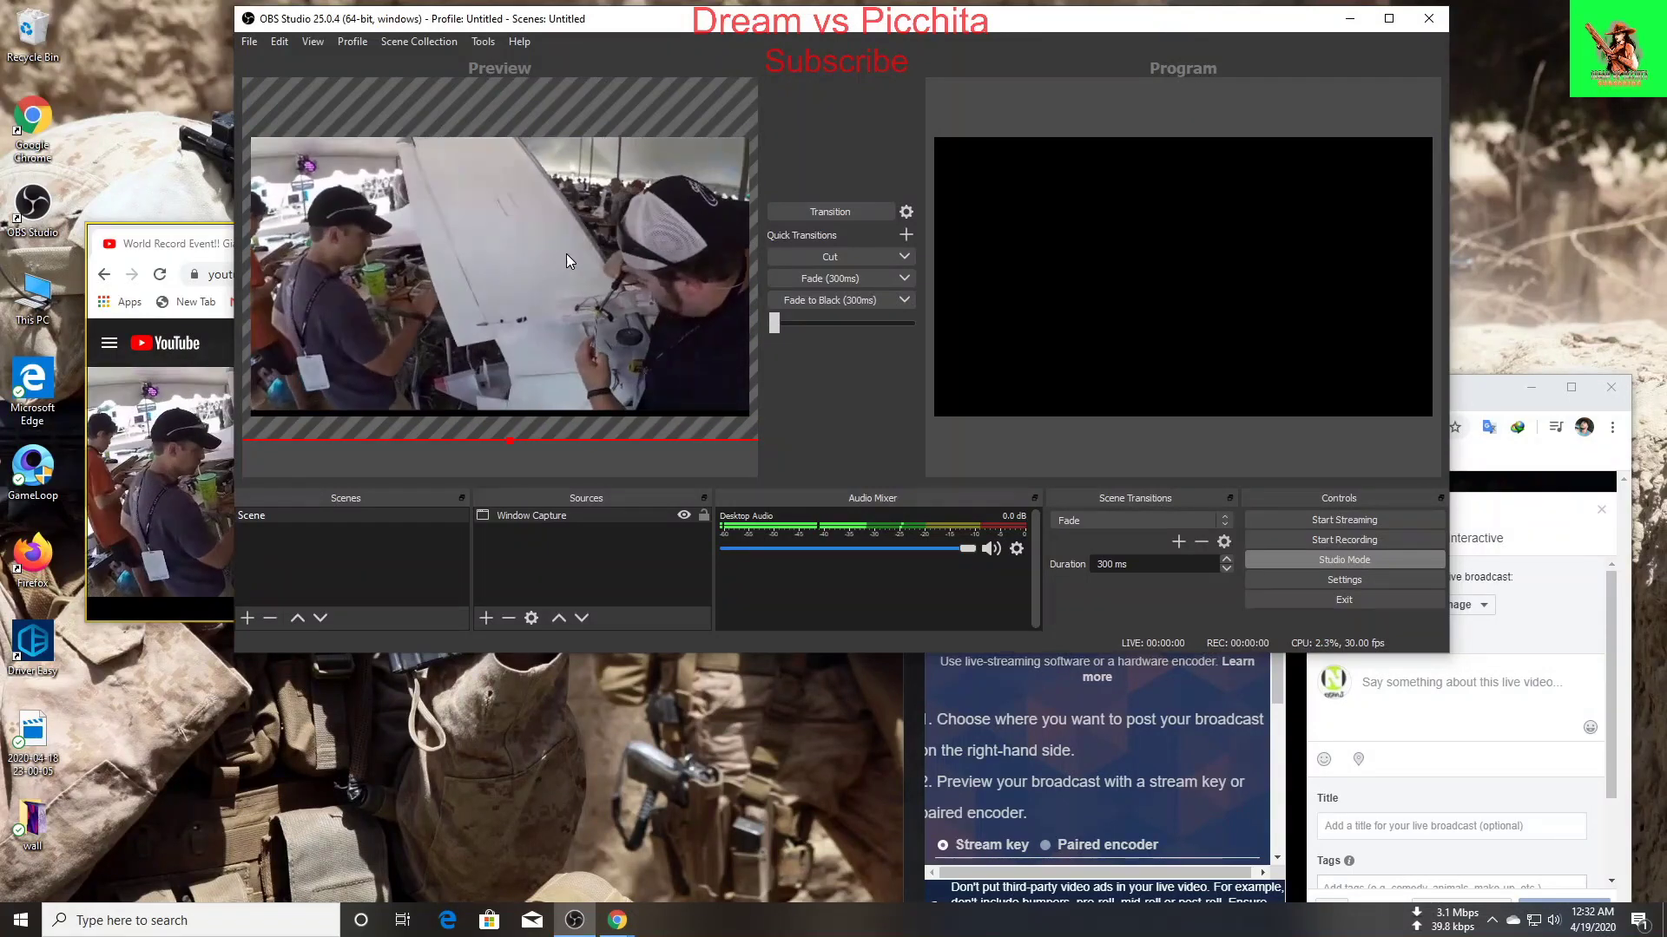
{"action": "left_click_drag", "start_coordinate": [507, 440], "coordinate": [513, 451]}
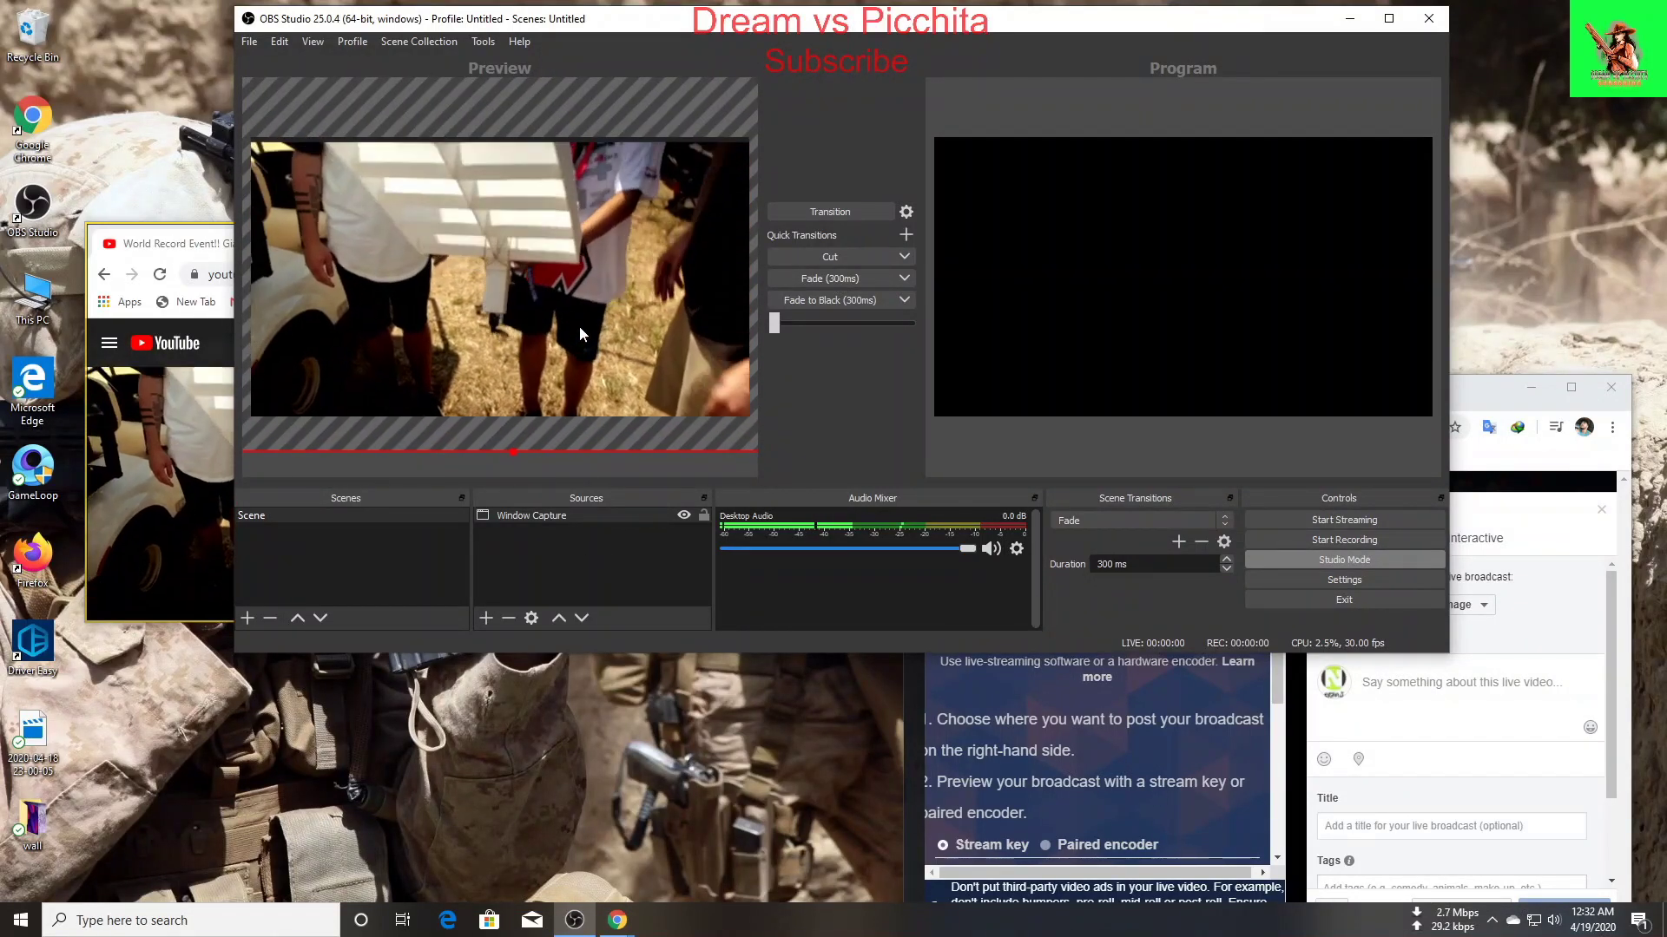
{"action": "left_click_drag", "start_coordinate": [580, 326], "coordinate": [579, 321]}
Step: Add a new Text (GDI+) source with the text "dream vs picchita"
{"action": "left_click", "coordinate": [490, 618]}
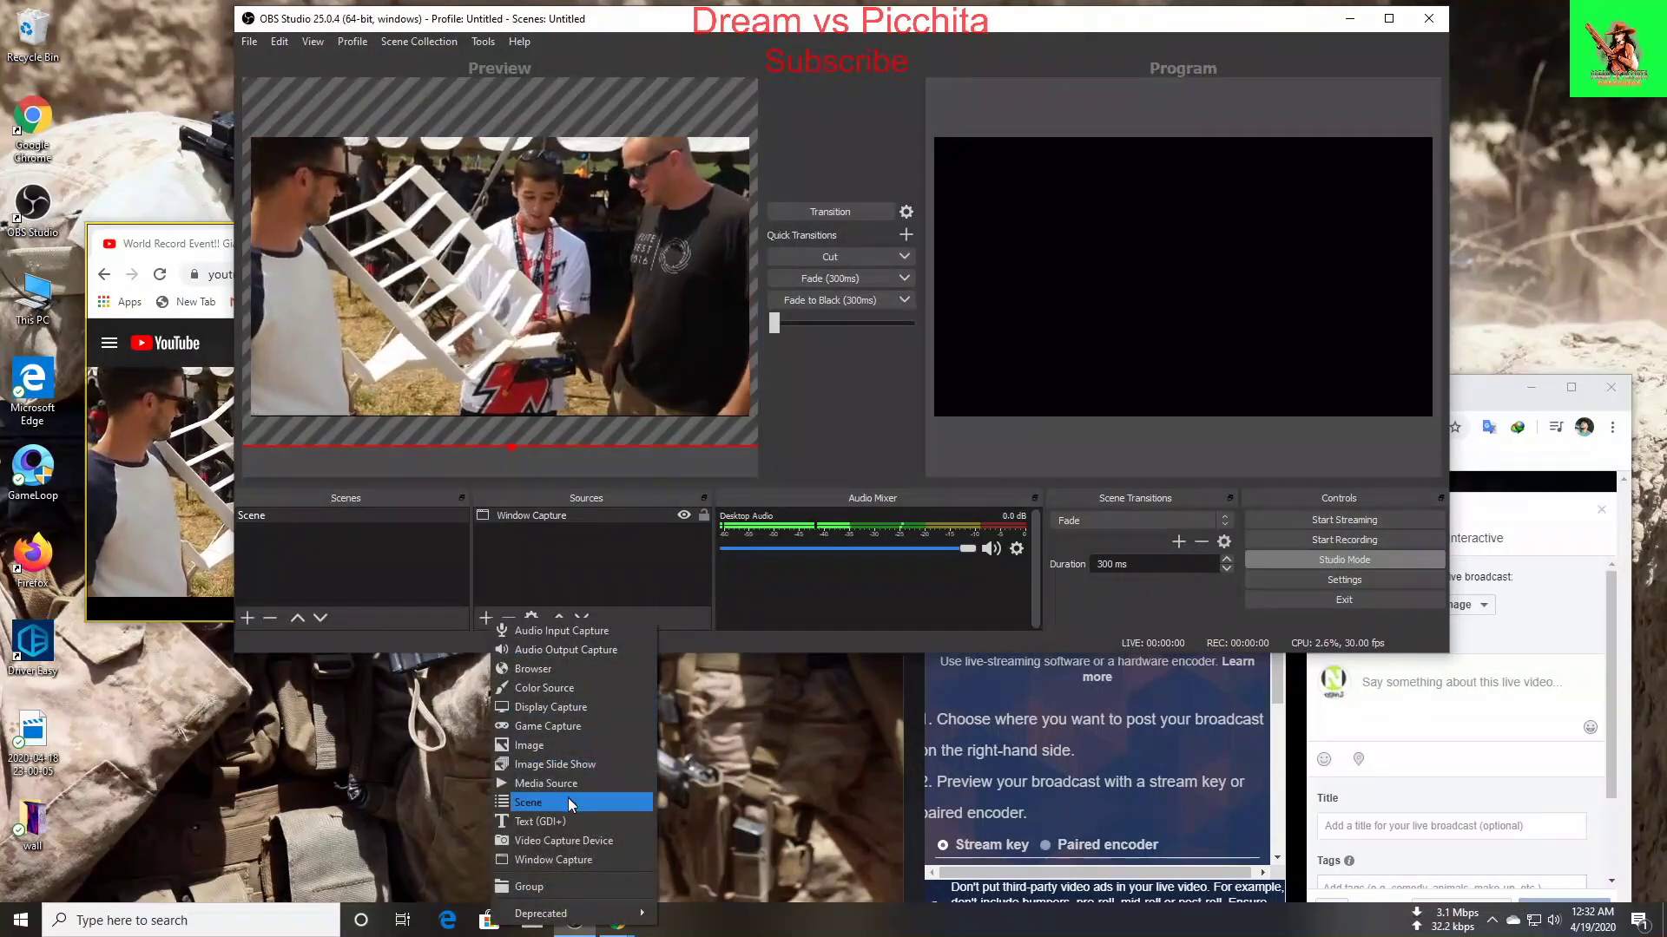
{"action": "left_click", "coordinate": [545, 821]}
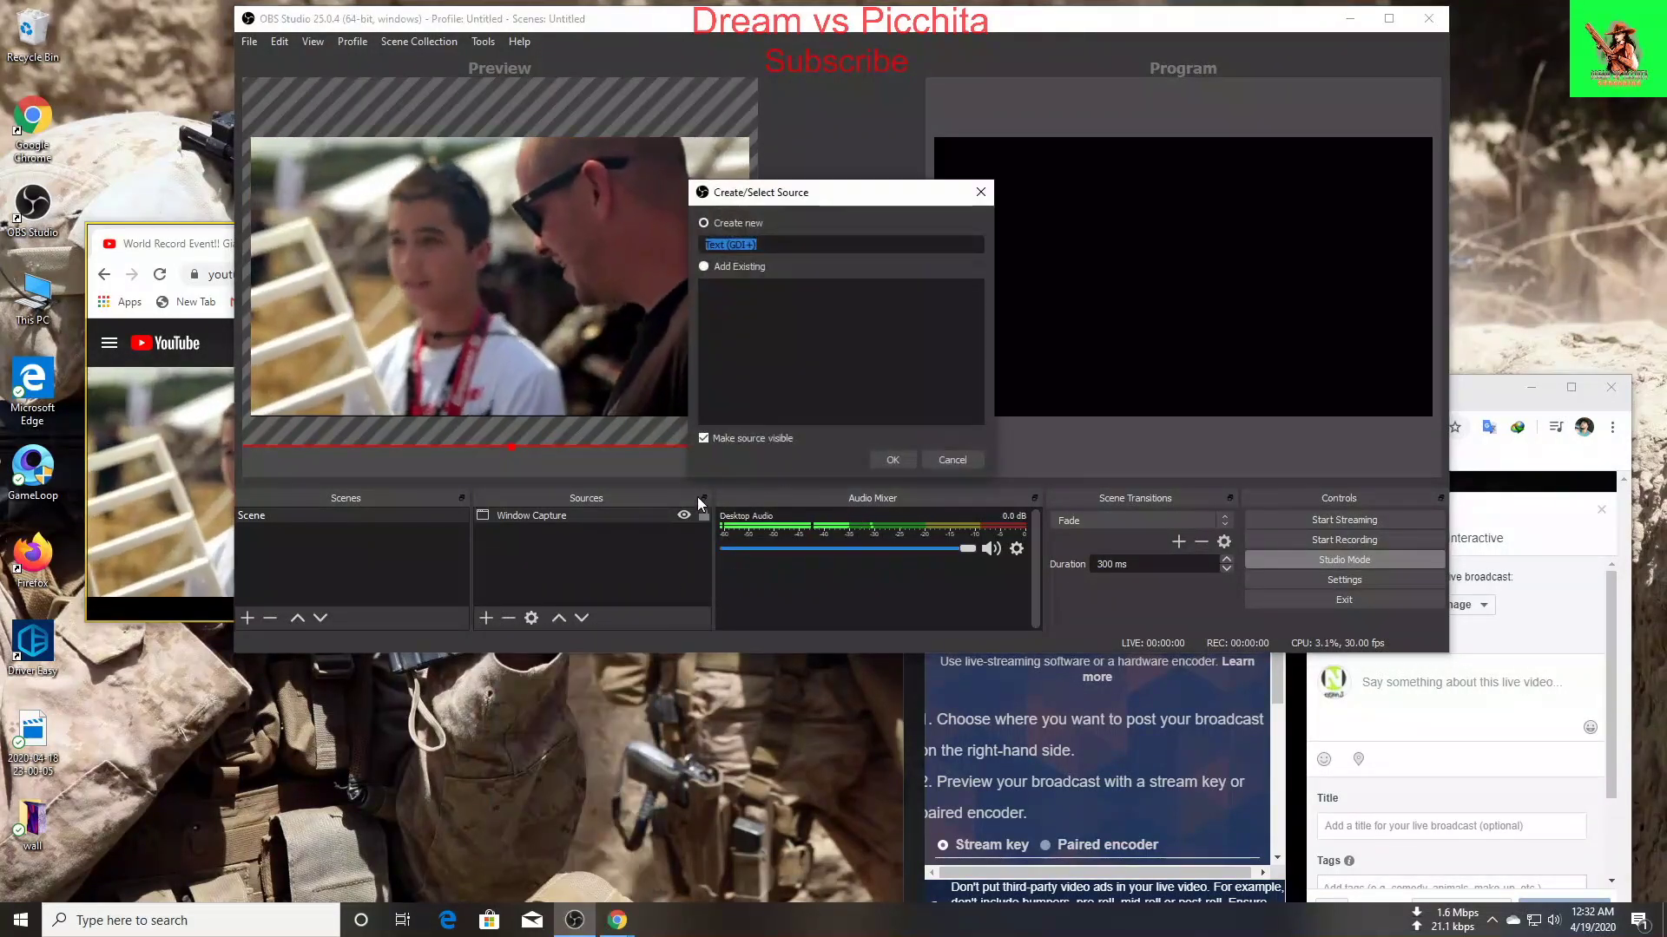
{"action": "left_click", "coordinate": [892, 464]}
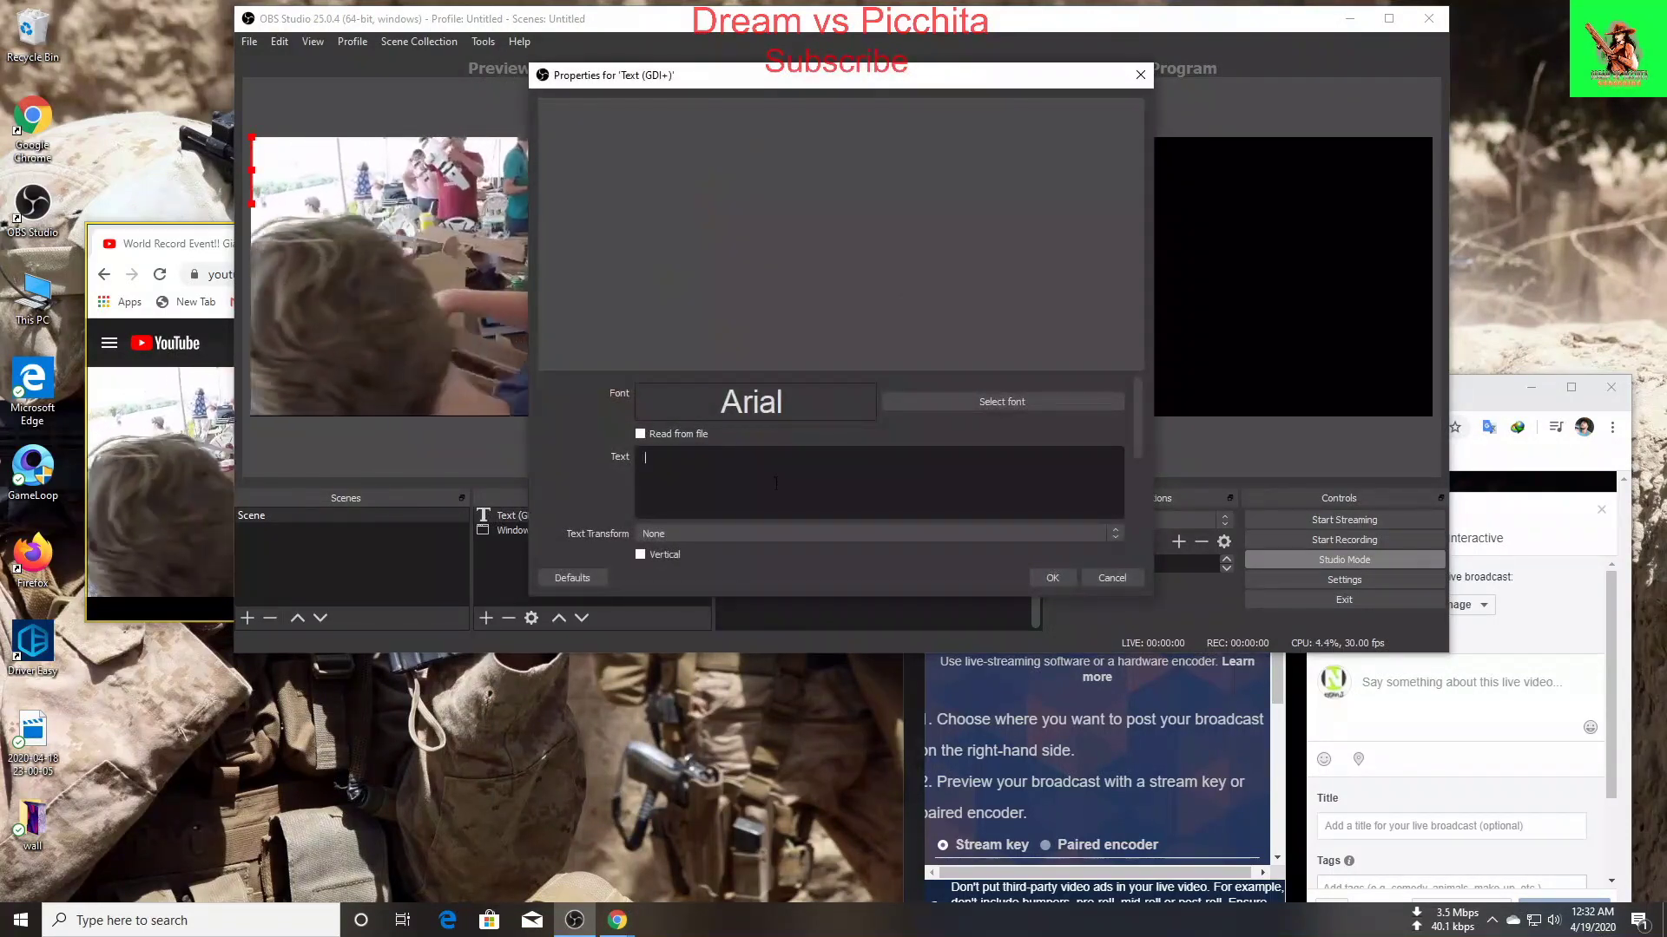
{"action": "type", "text": "dream vs"}
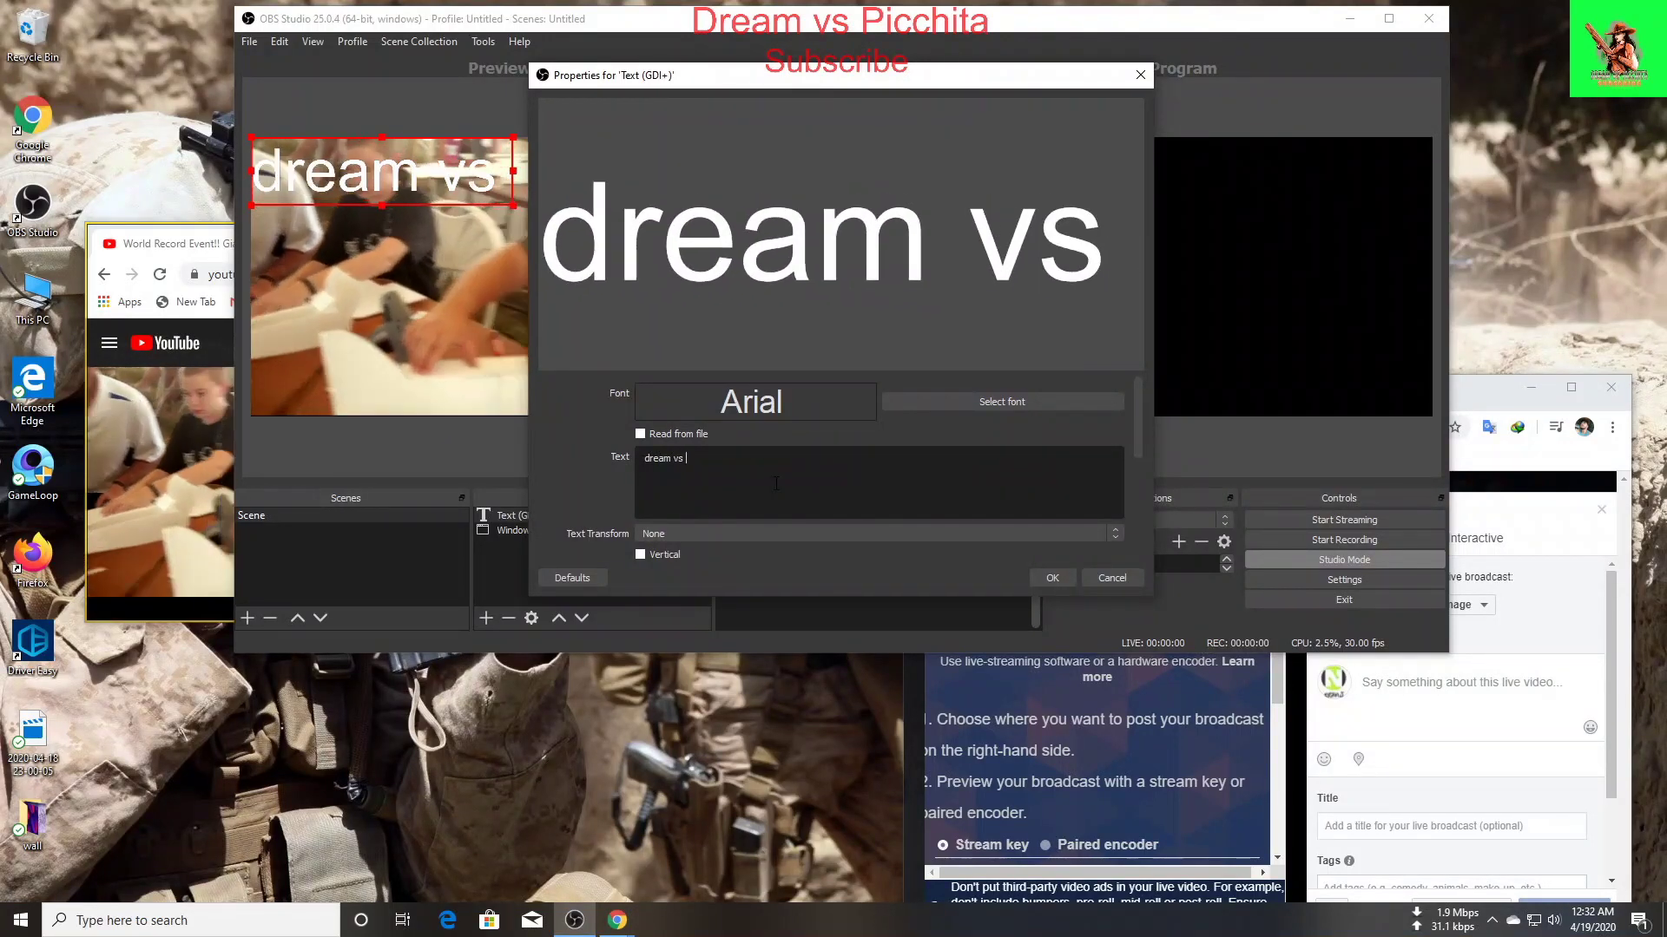
{"action": "type", "text": " picchita"}
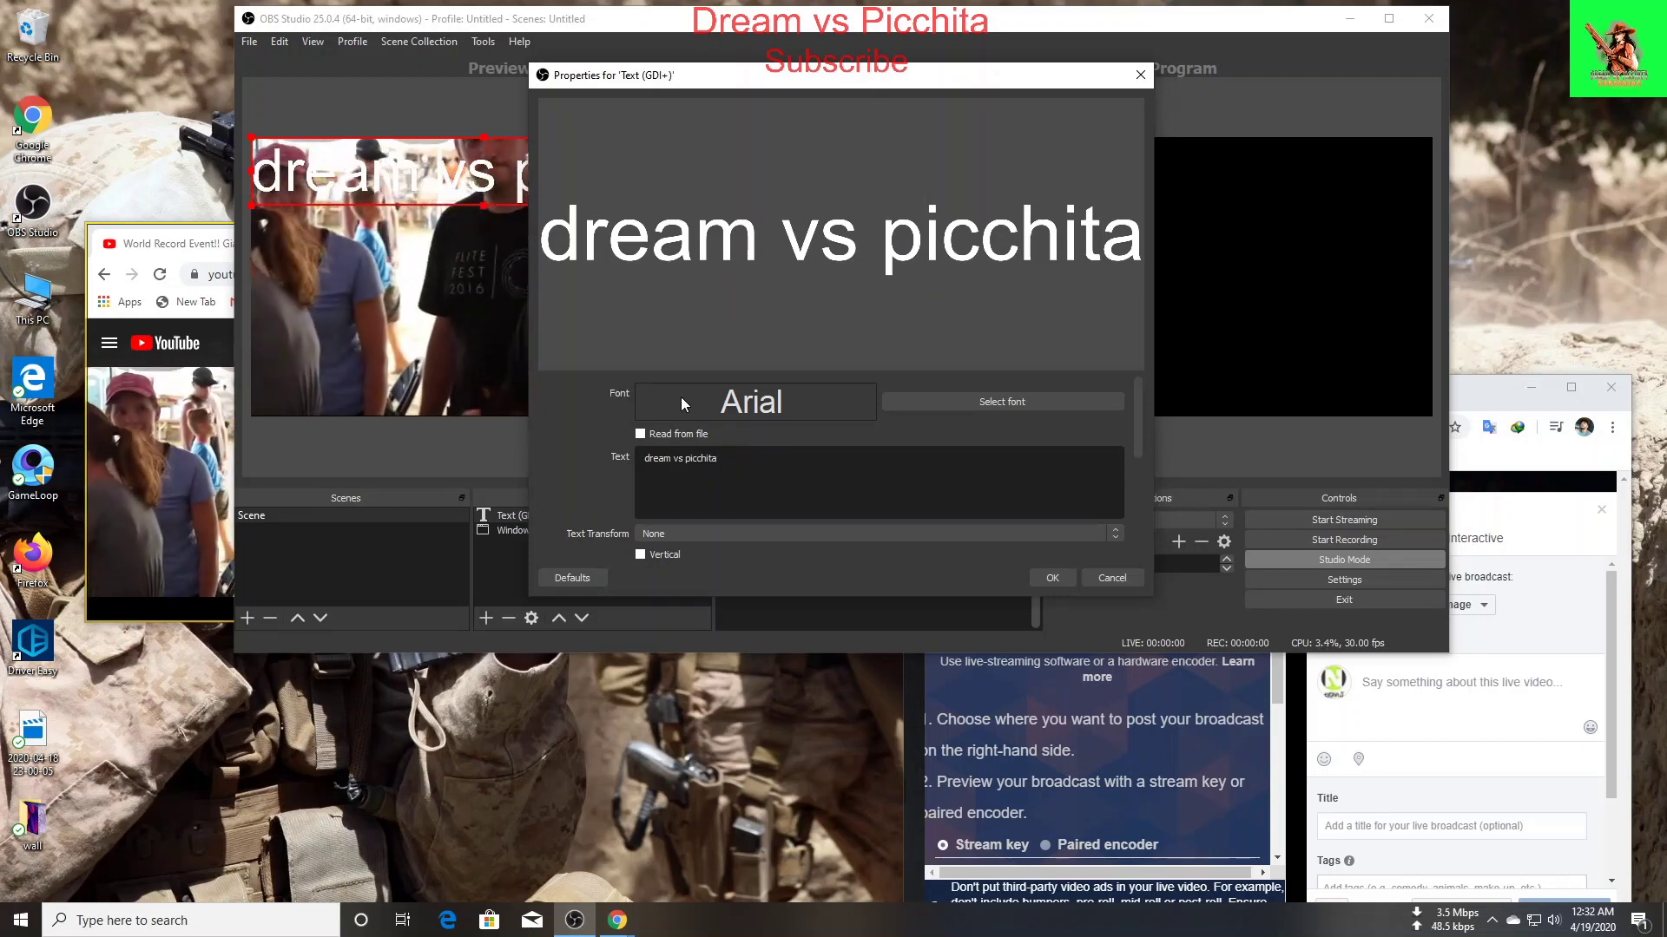
{"action": "left_click", "coordinate": [1052, 577]}
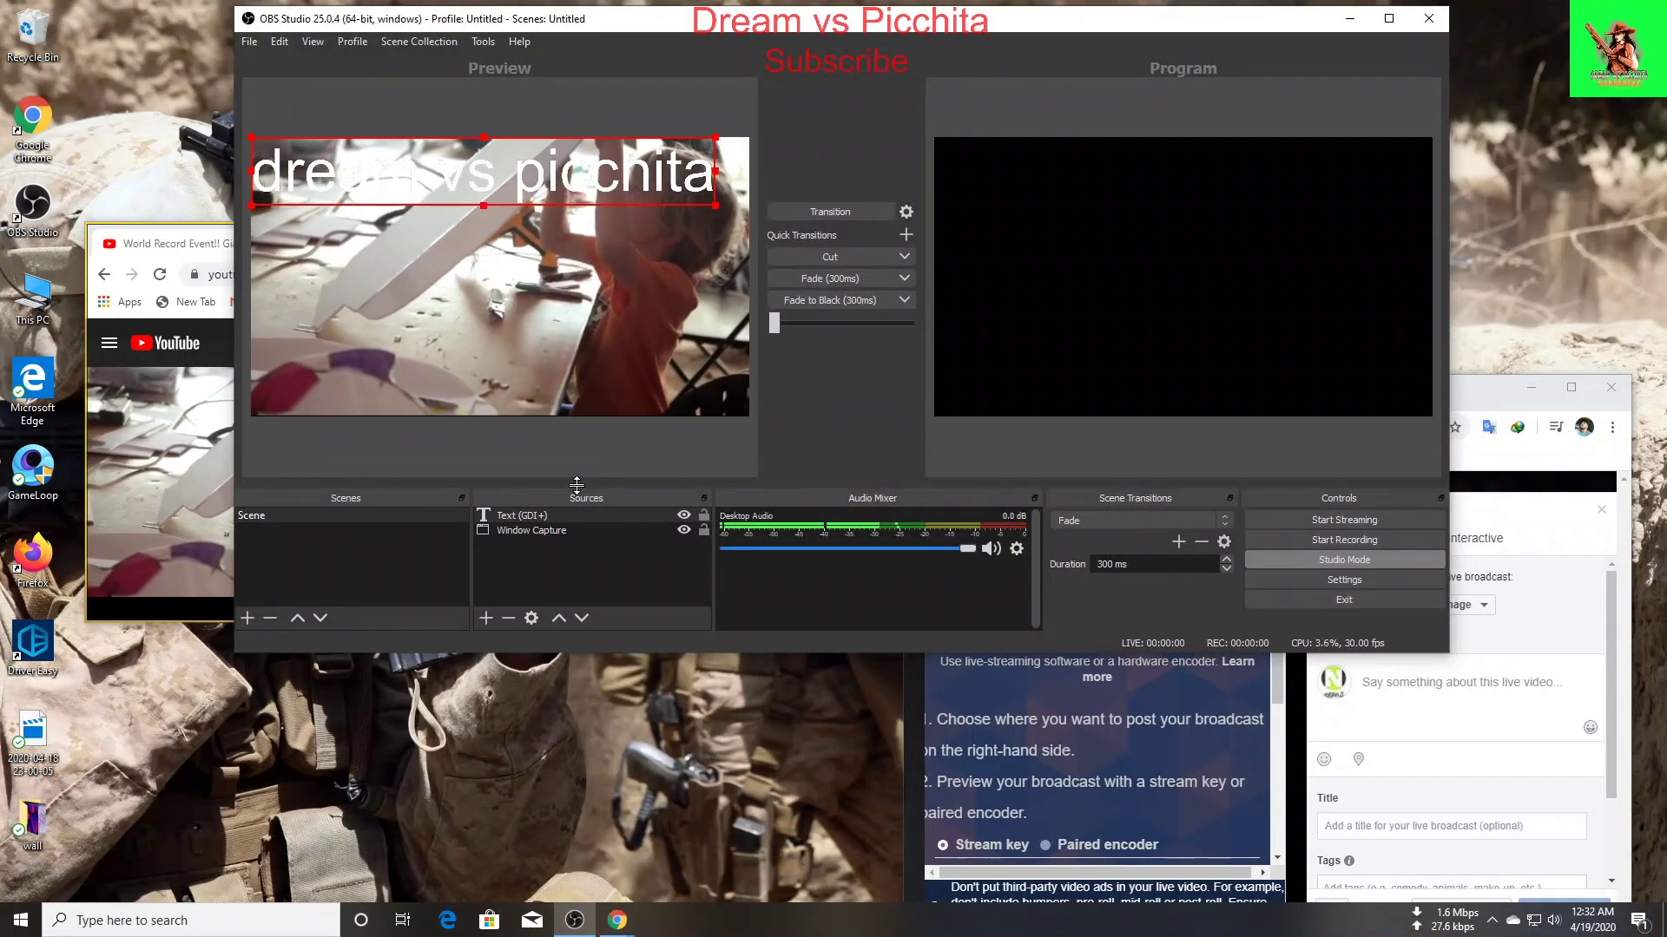
Step: Set the text source's color to red and its opacity to 53%
{"action": "double_click", "coordinate": [555, 518]}
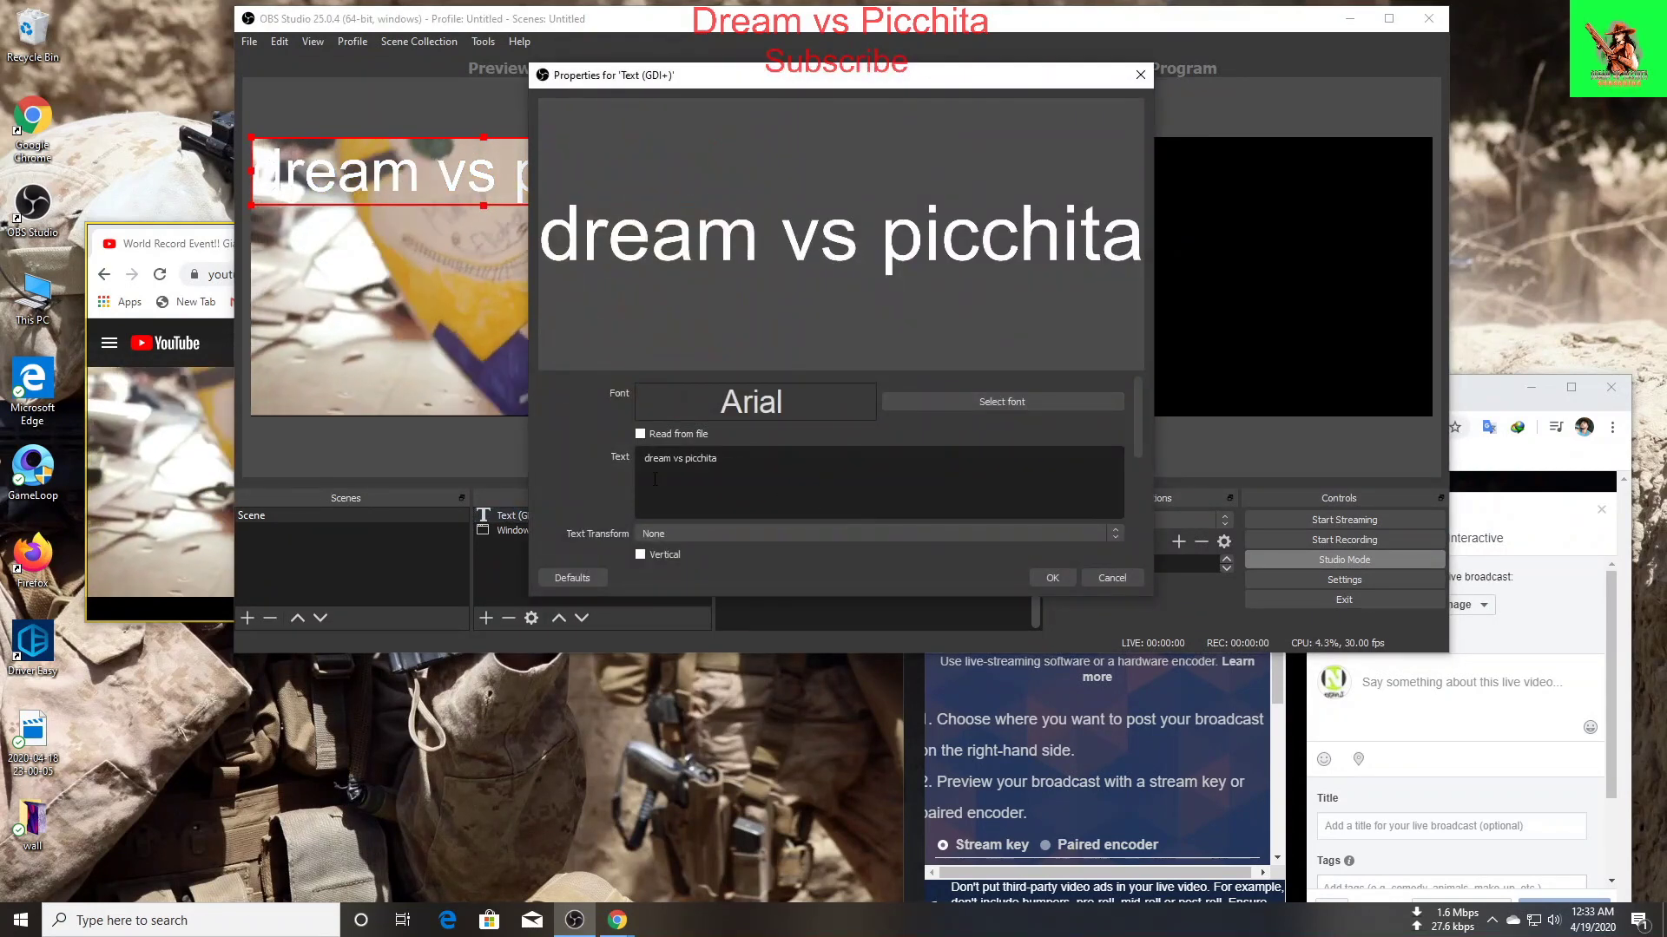
{"action": "left_click_drag", "start_coordinate": [1134, 427], "coordinate": [1137, 466]}
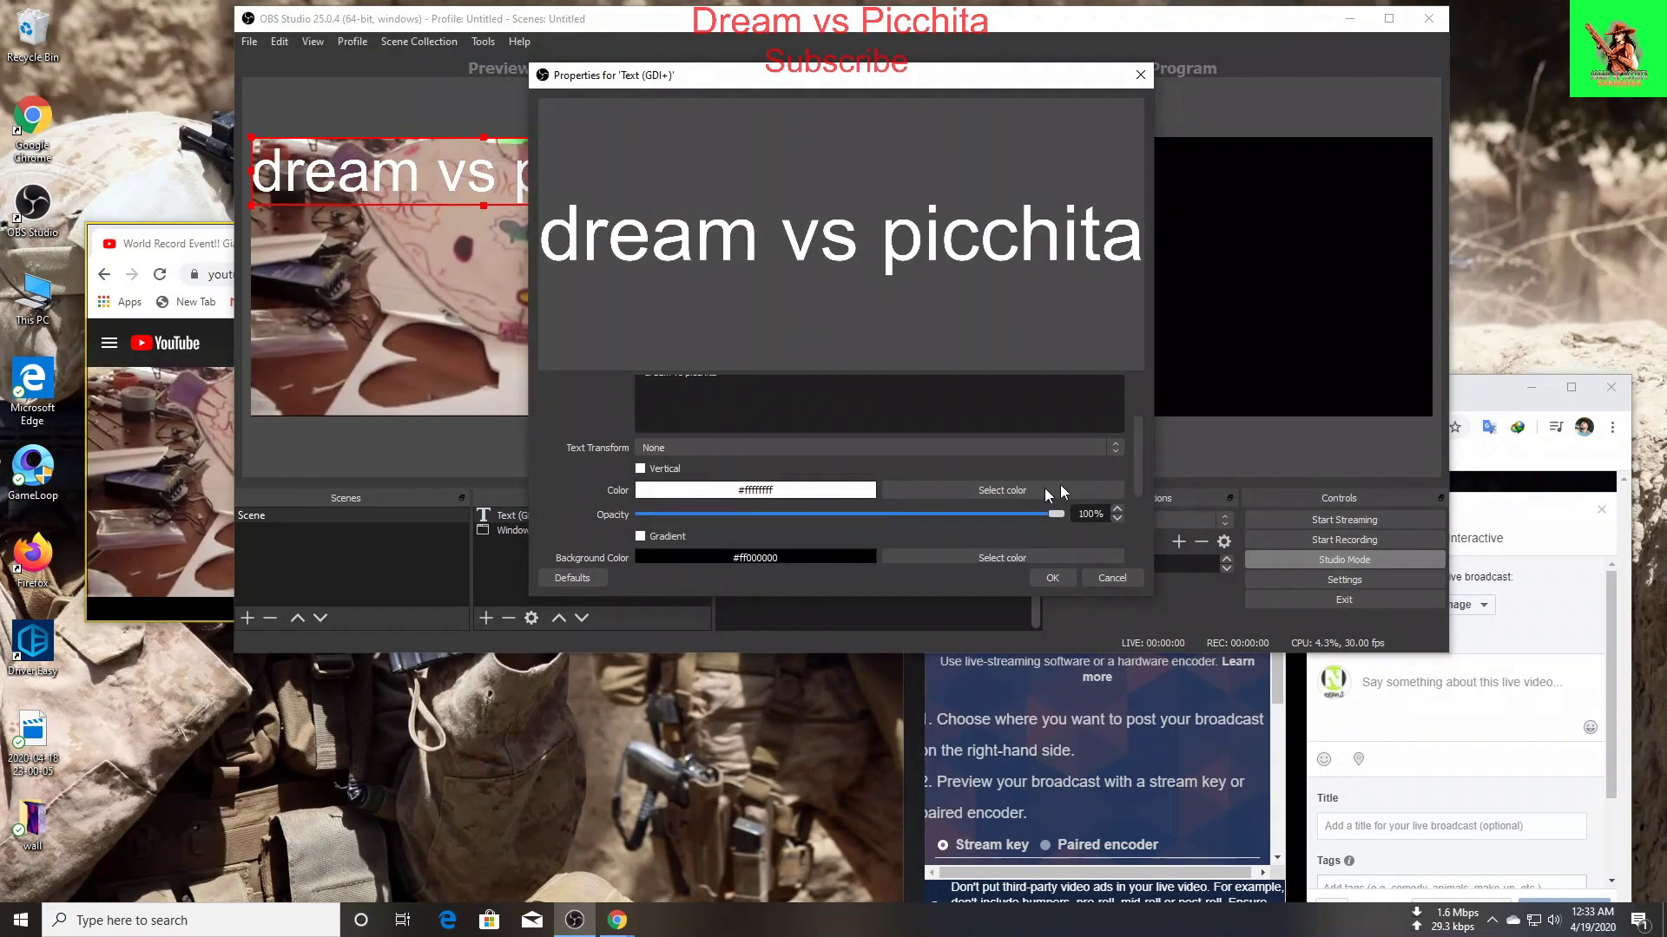
{"action": "left_click", "coordinate": [966, 482]}
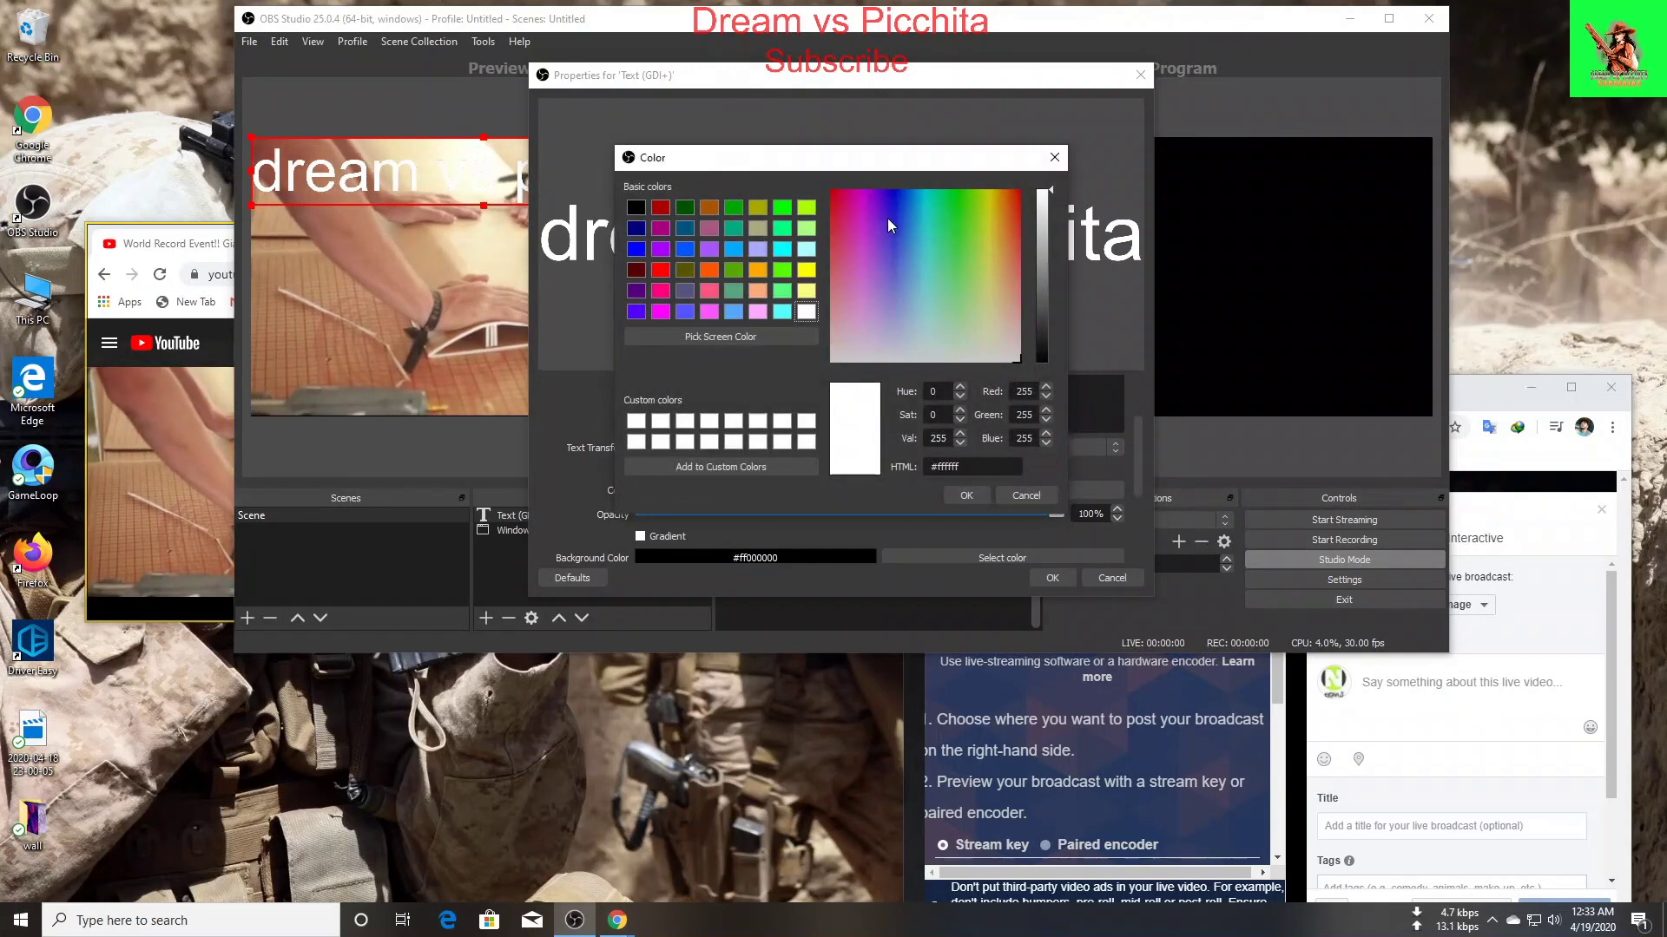
{"action": "left_click_drag", "start_coordinate": [888, 217], "coordinate": [804, 179]}
{"action": "left_click", "coordinate": [984, 500]}
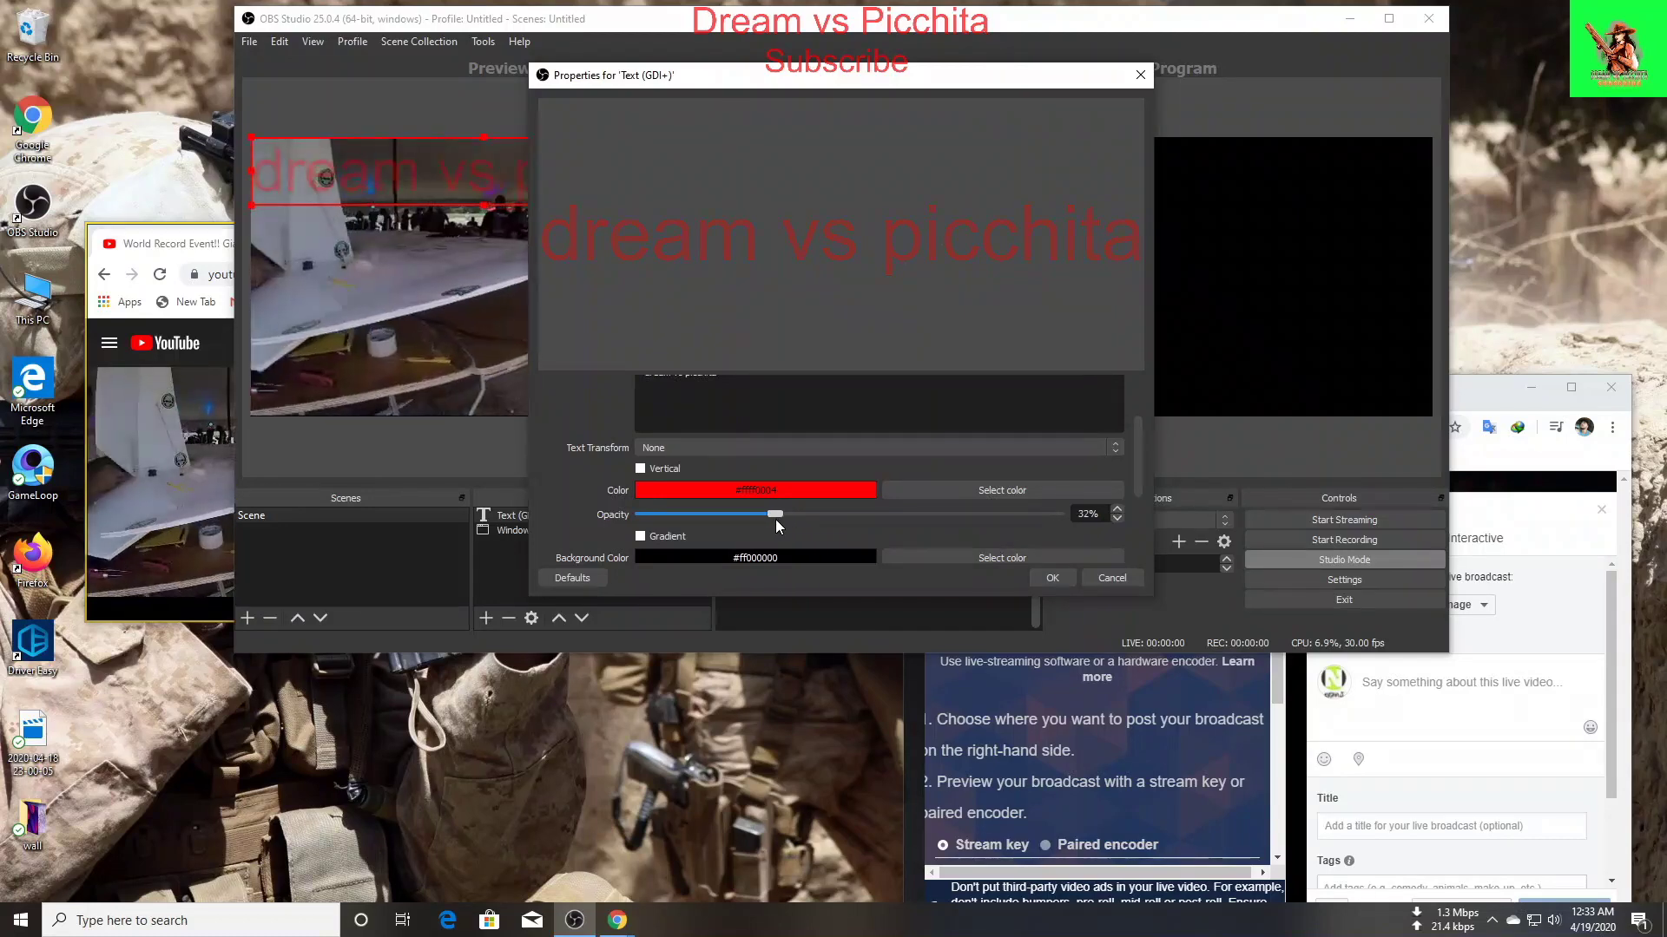
{"action": "left_click_drag", "start_coordinate": [774, 519], "coordinate": [863, 519]}
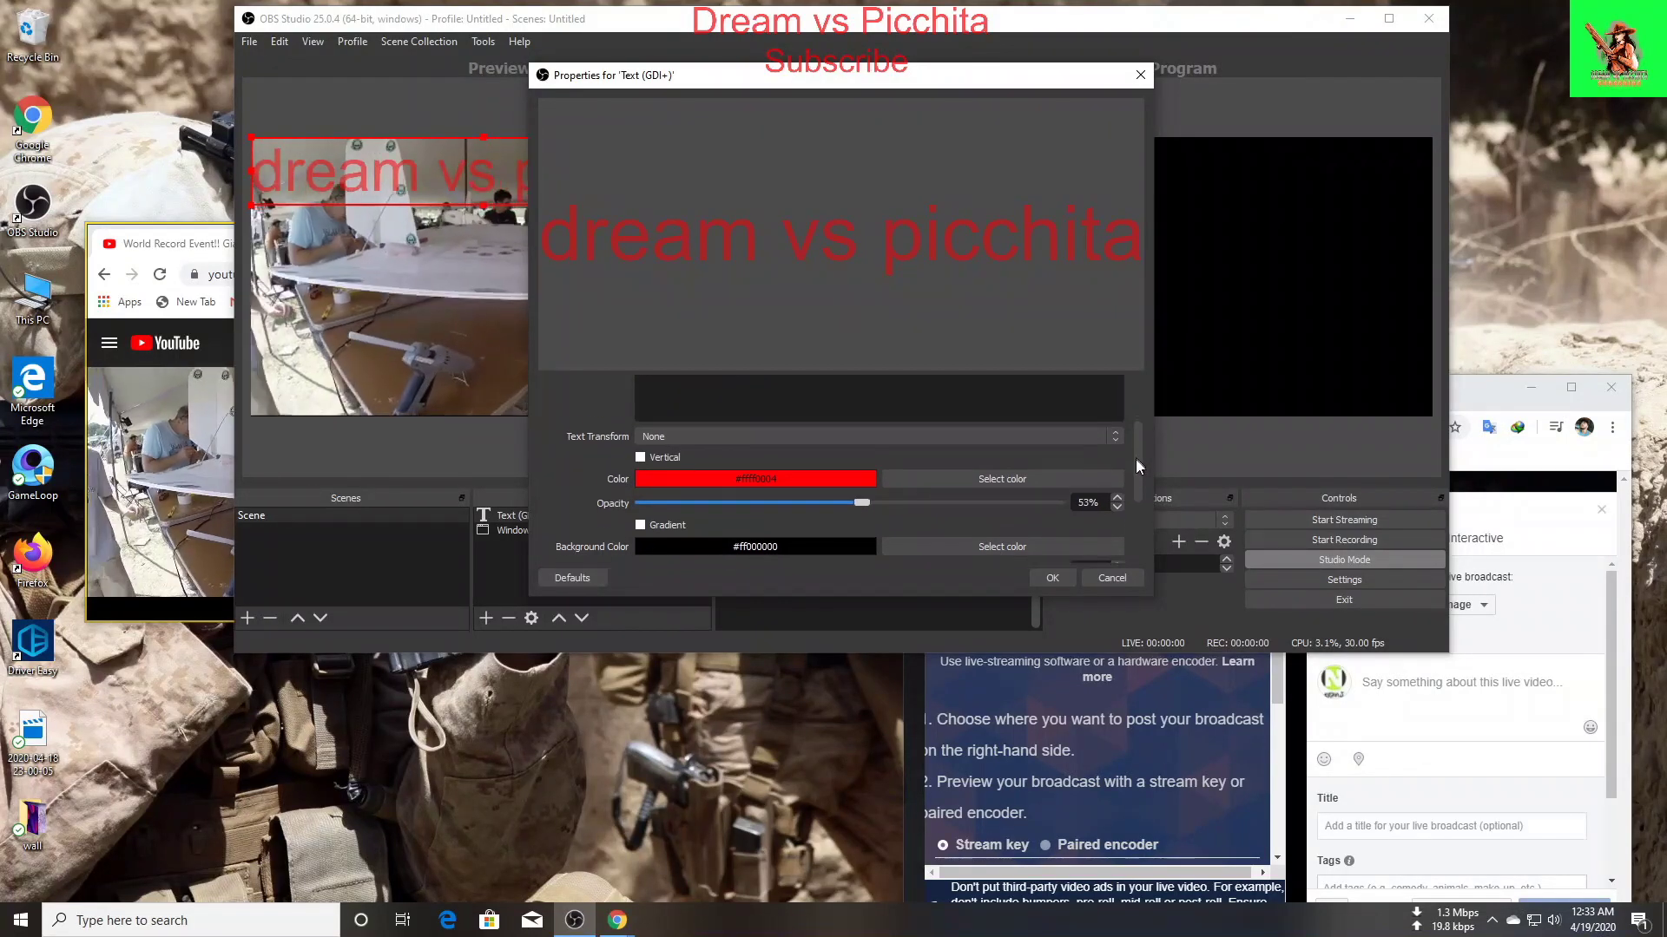
{"action": "left_click_drag", "start_coordinate": [1136, 457], "coordinate": [1137, 492]}
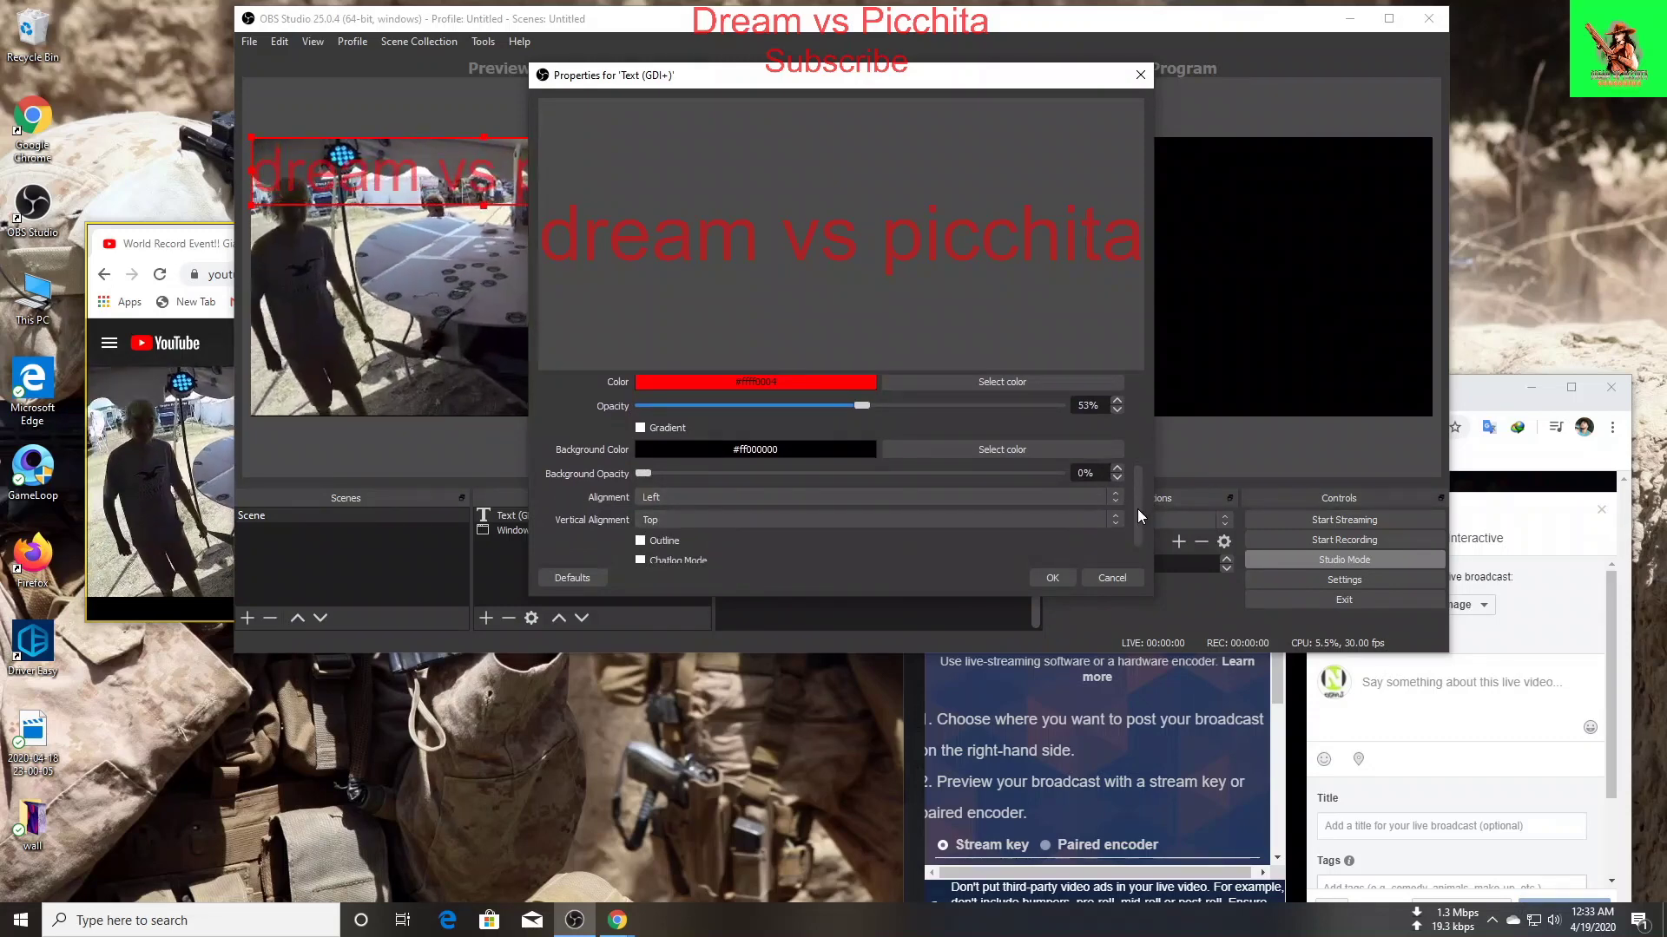
{"action": "scroll", "coordinate": [971, 559], "scroll_direction": "up", "scroll_amount": 3}
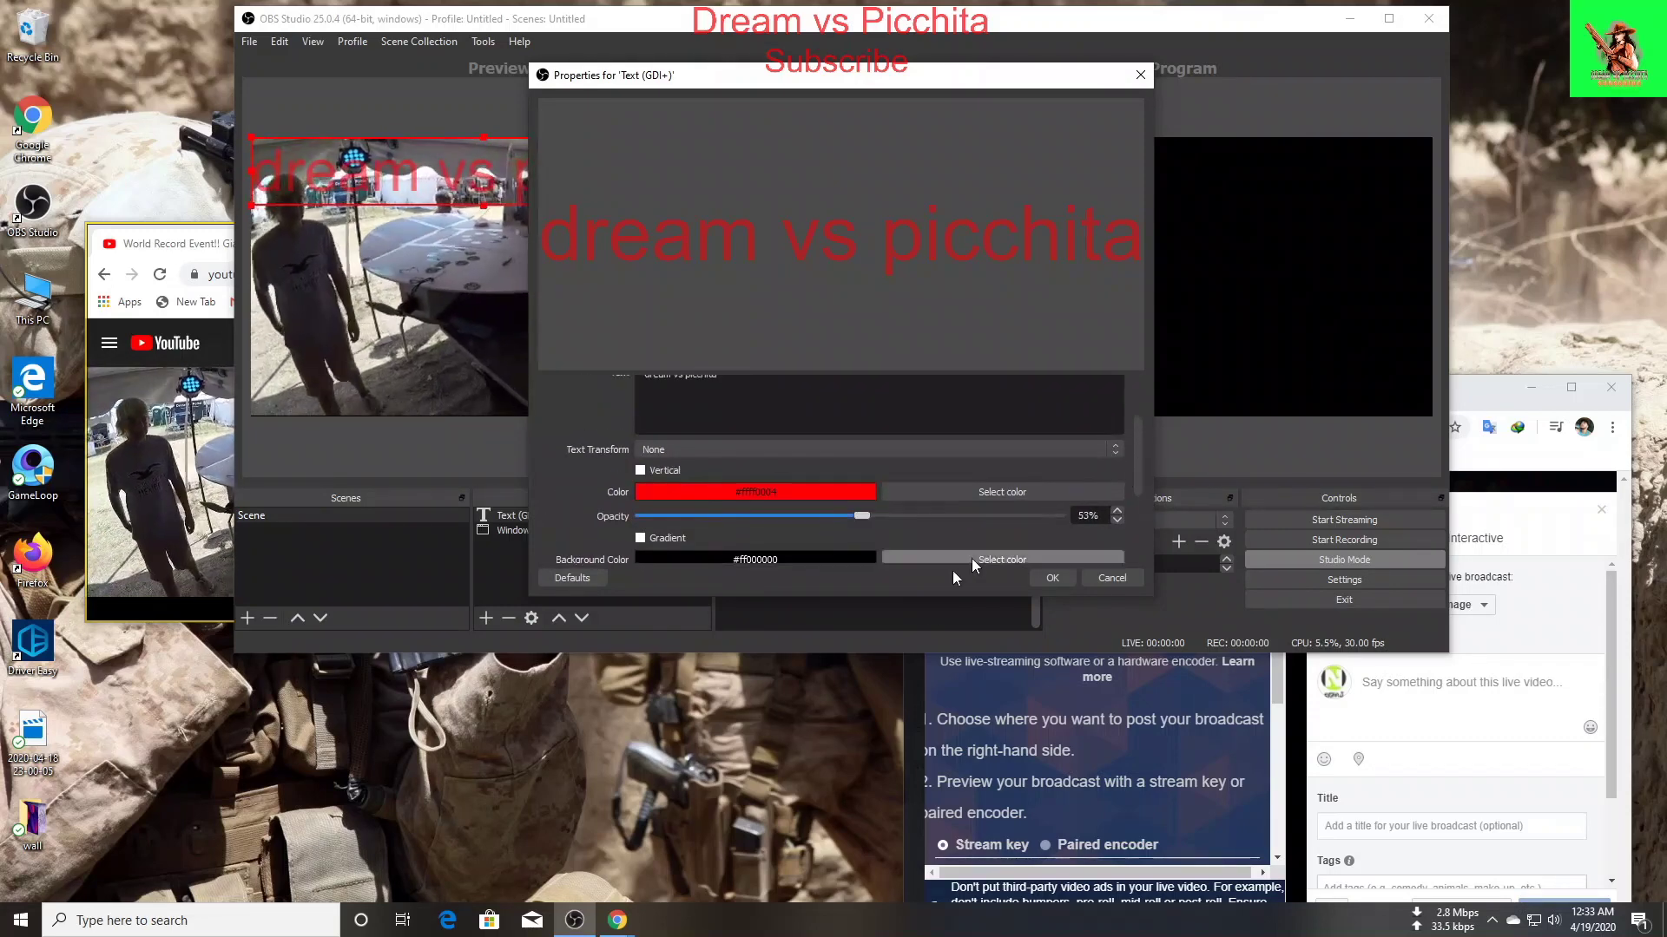
{"action": "left_click", "coordinate": [1051, 579]}
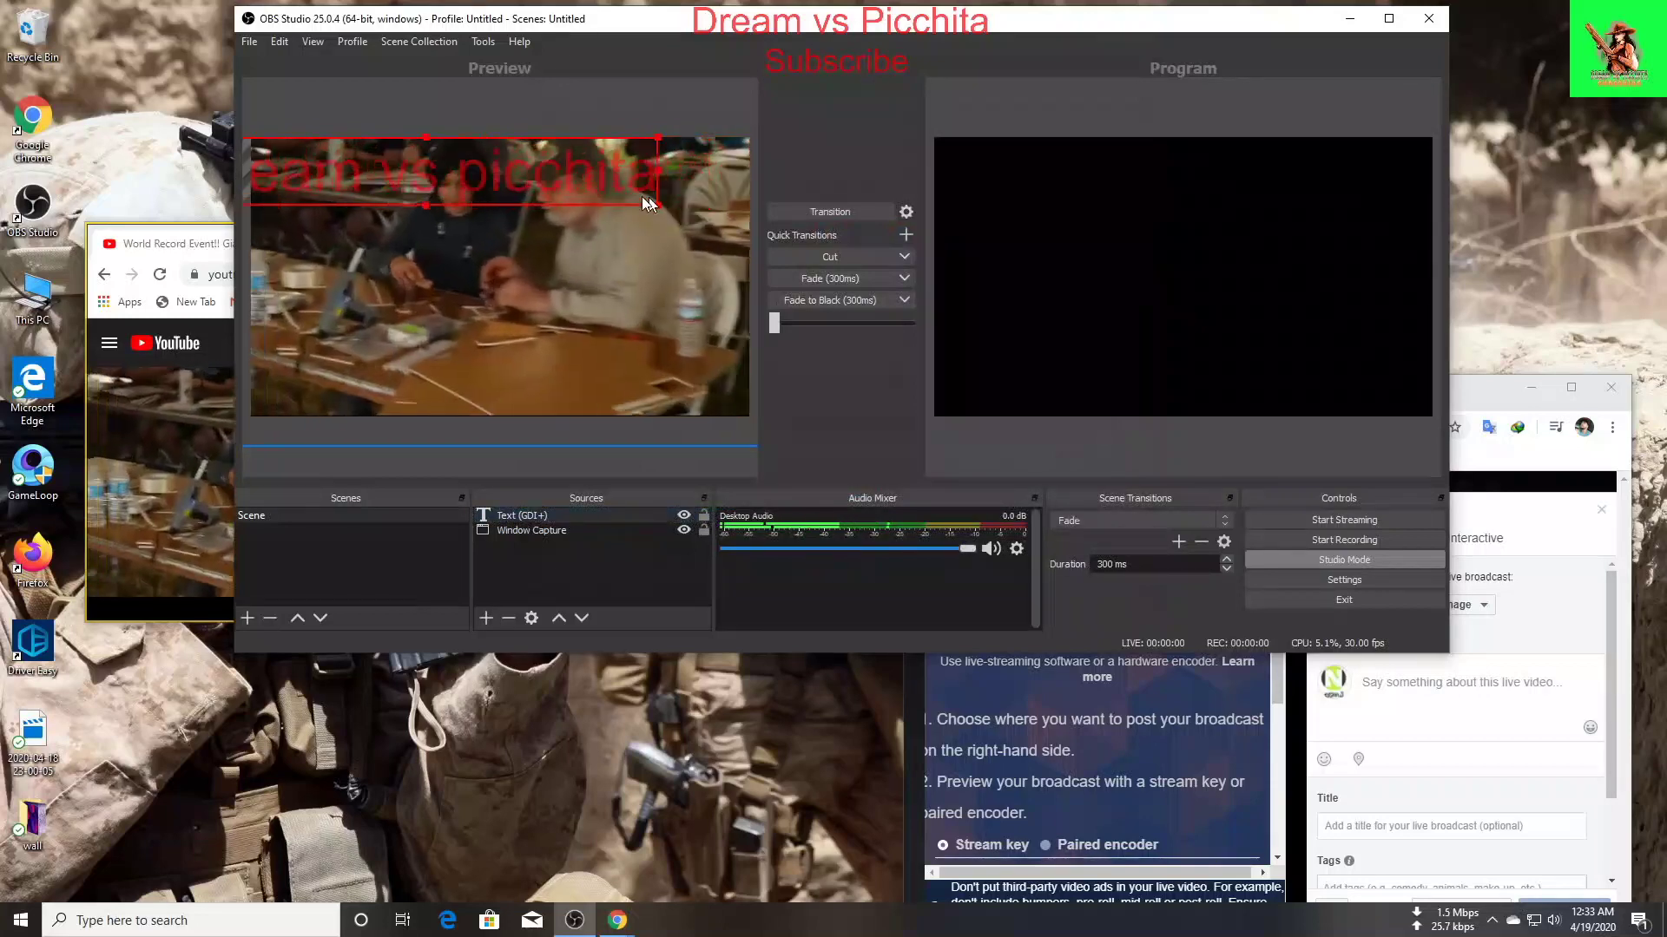
Step: Shrink the text source, place it in the lower-right corner of the preview canvas and deselect it
{"action": "left_click_drag", "start_coordinate": [656, 205], "coordinate": [699, 224]}
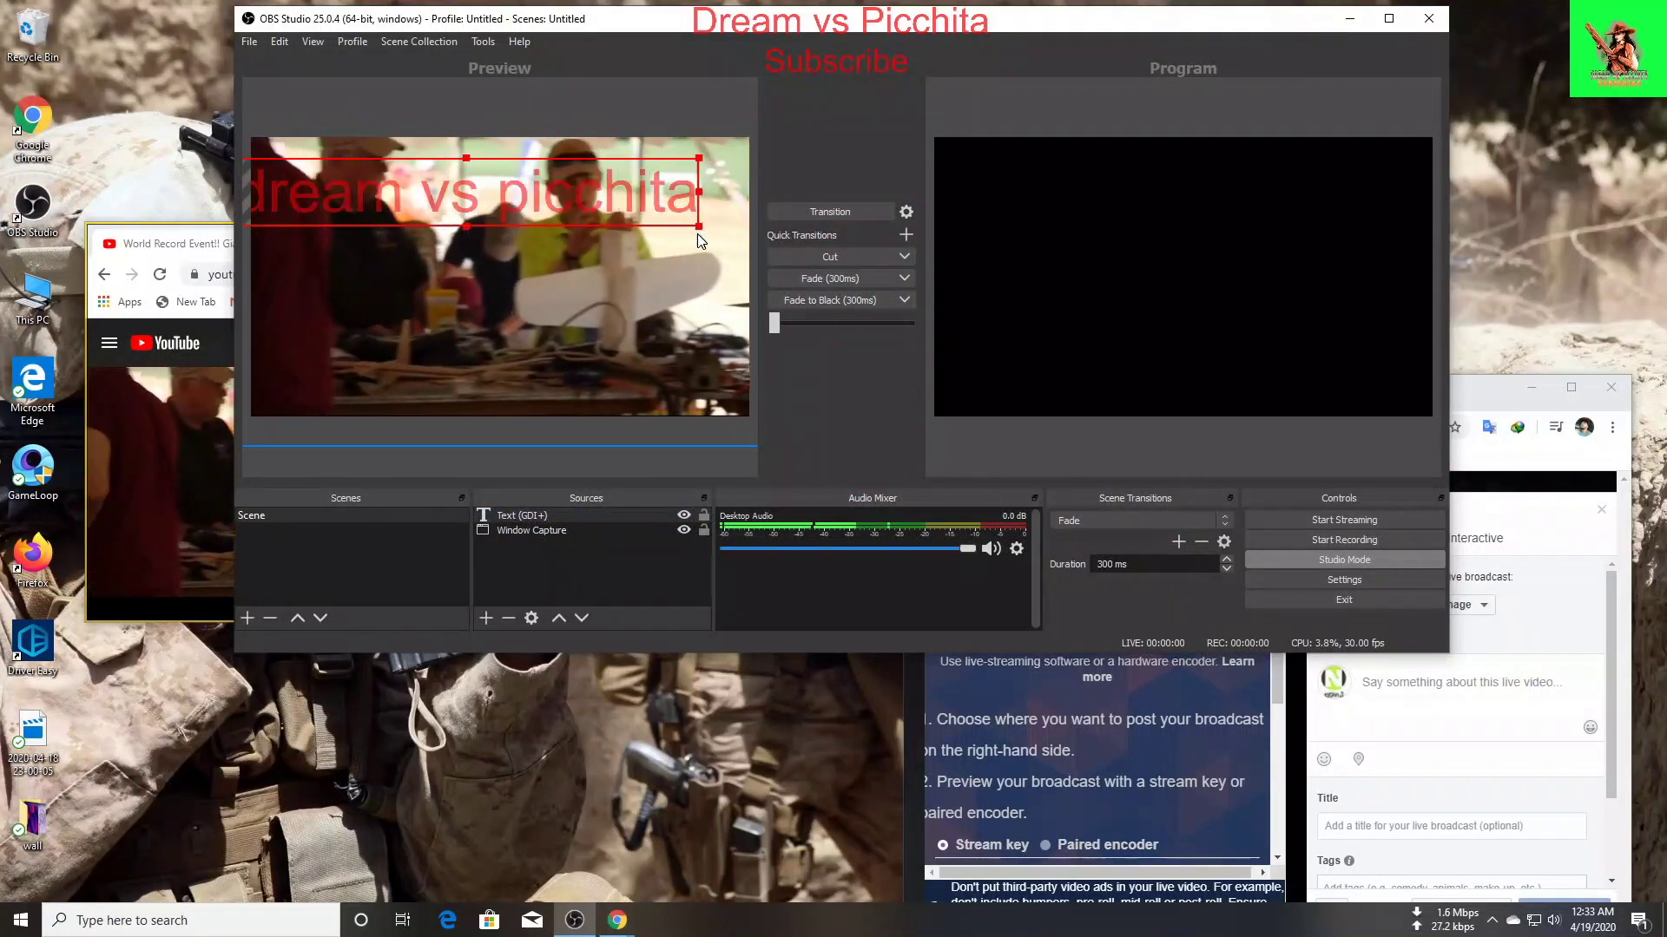
{"action": "mouse_move", "coordinate": [486, 202]}
{"action": "left_mouse_down"}
{"action": "mouse_move", "coordinate": [330, 180]}
{"action": "mouse_move", "coordinate": [655, 165]}
{"action": "mouse_move", "coordinate": [655, 179]}
{"action": "mouse_move", "coordinate": [663, 159]}
{"action": "mouse_move", "coordinate": [707, 403]}
{"action": "left_mouse_up"}
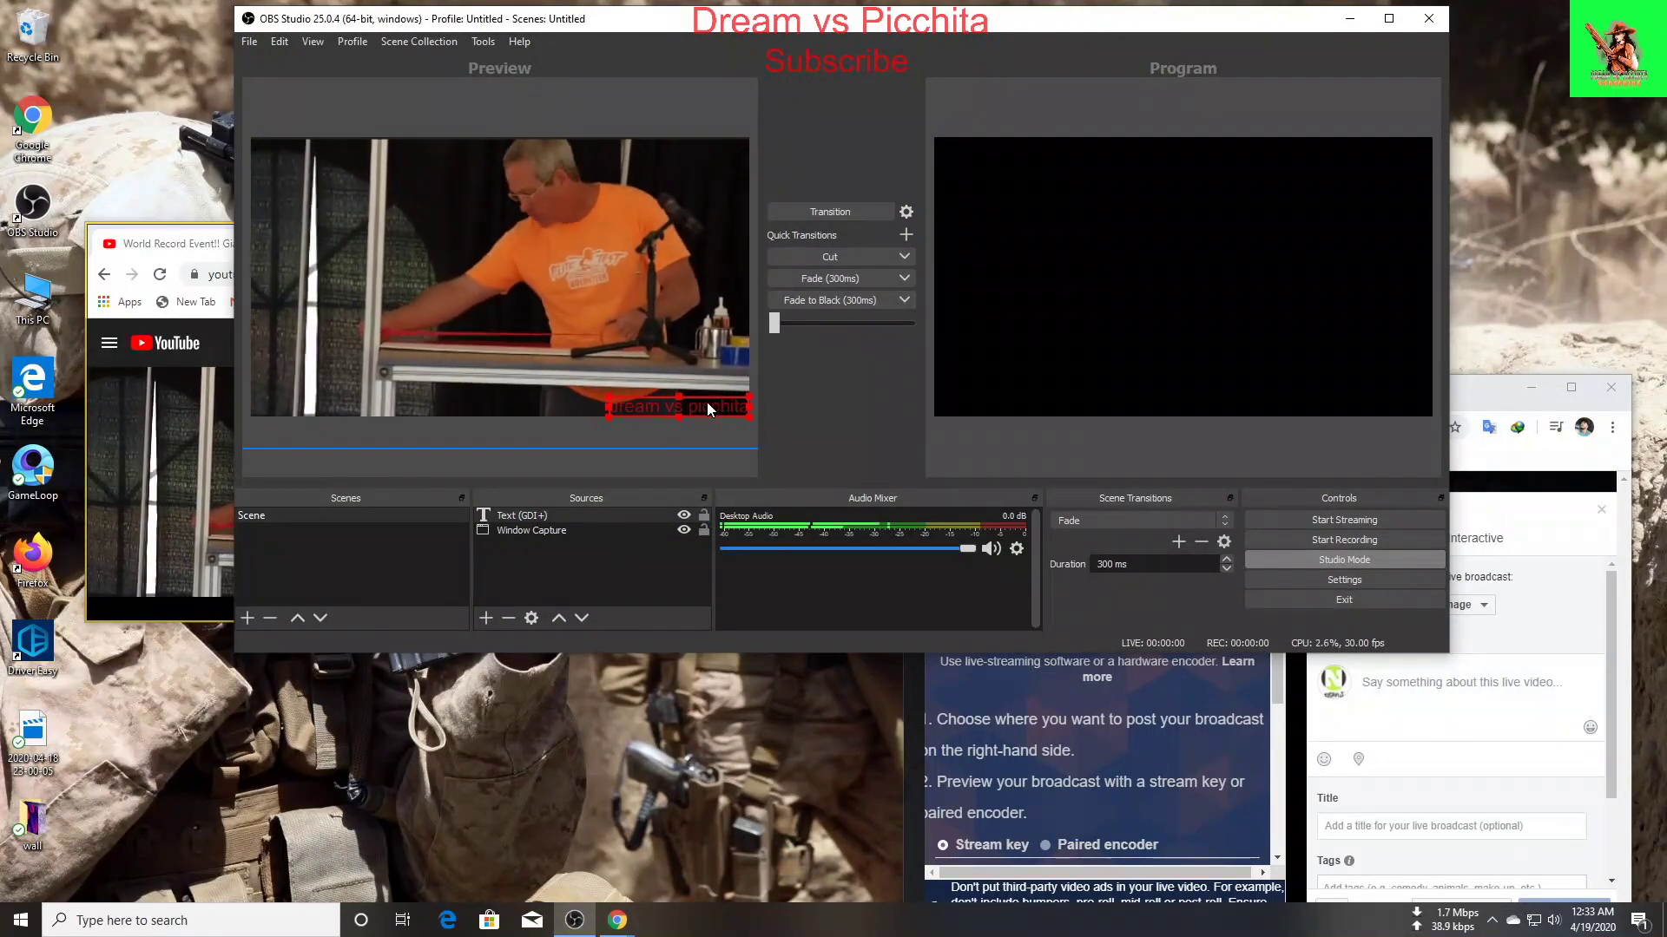
{"action": "left_click", "coordinate": [706, 463]}
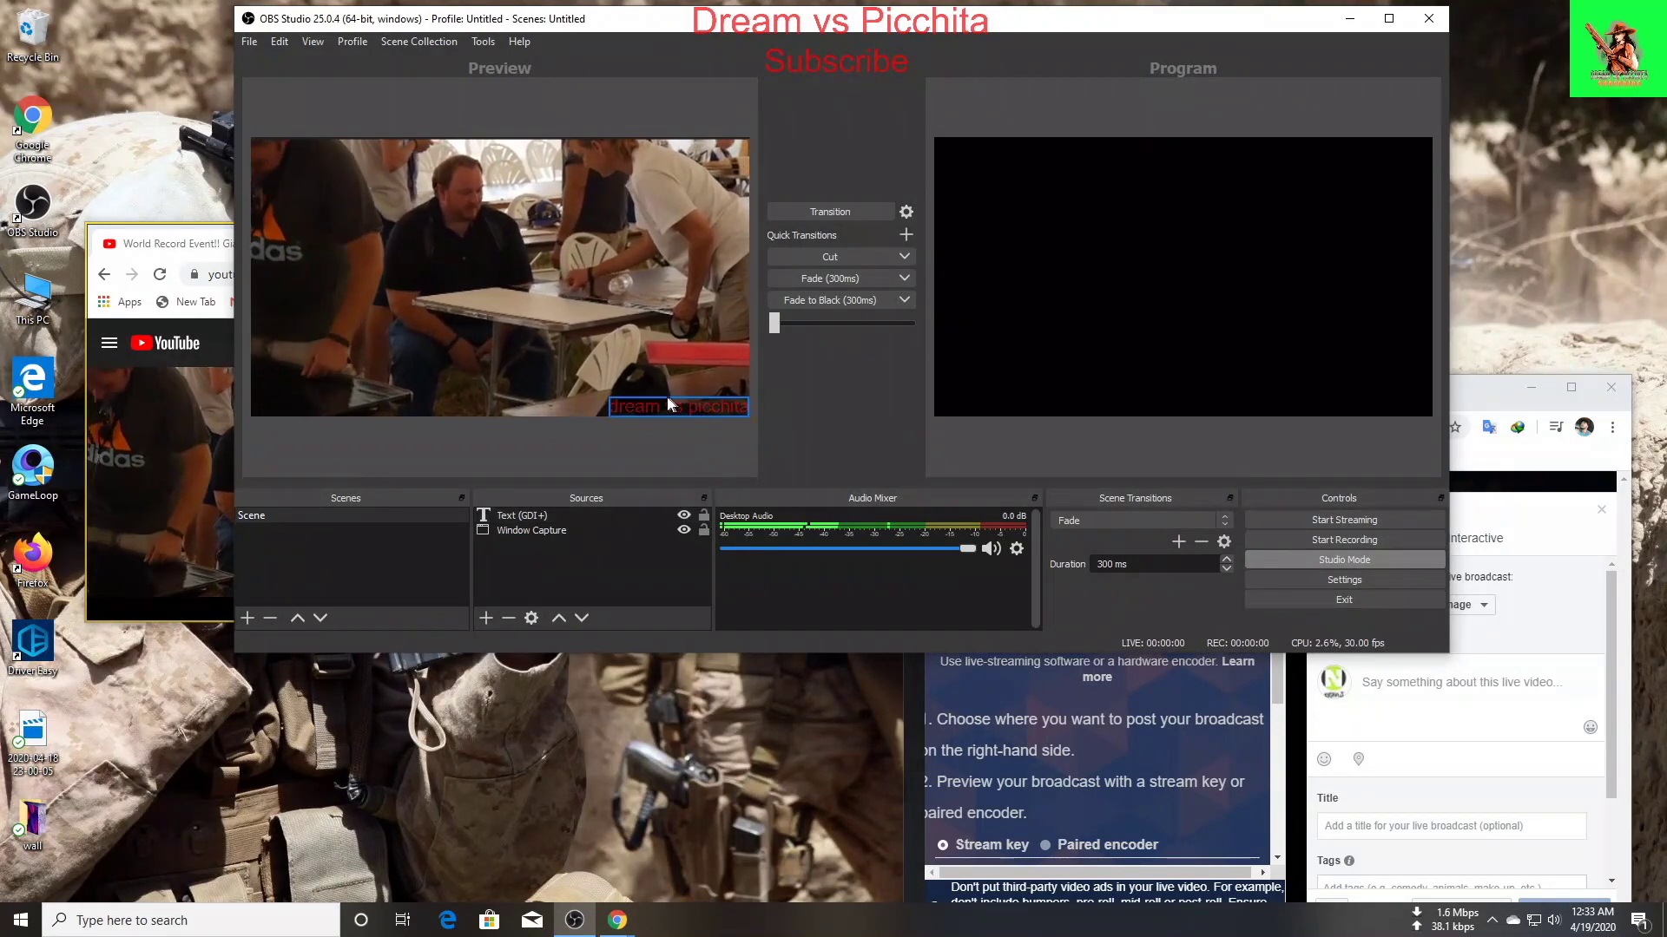
Step: Add a new Image source to the scene, keeping the default name
{"action": "left_click", "coordinate": [485, 618]}
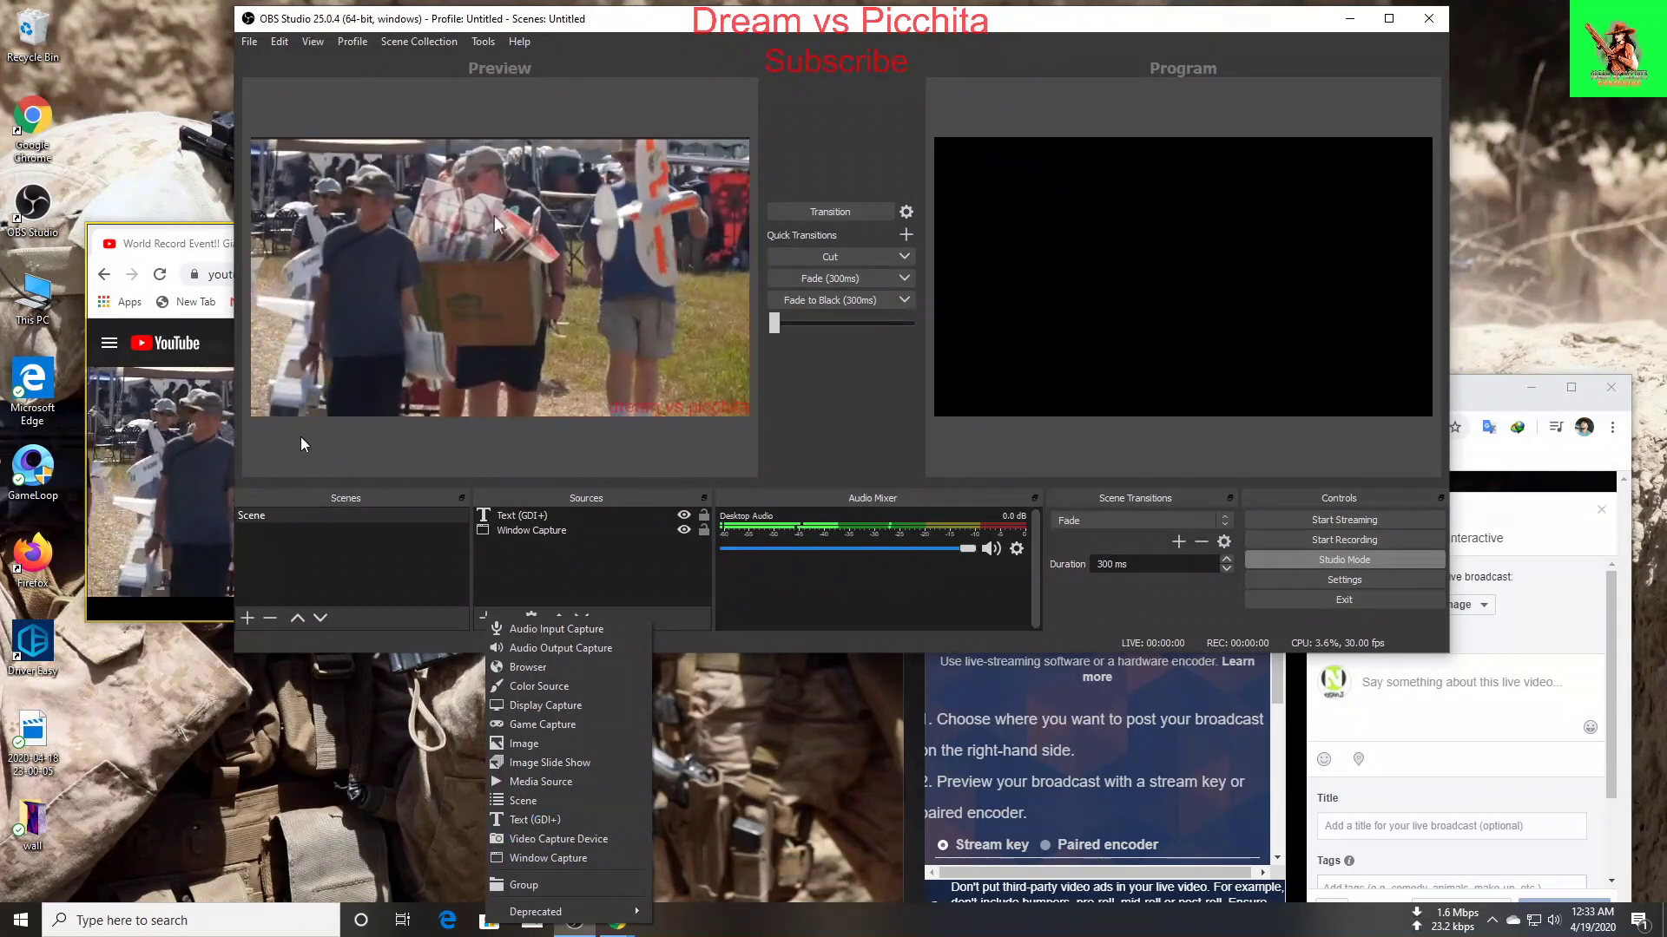
{"action": "left_click", "coordinate": [561, 748]}
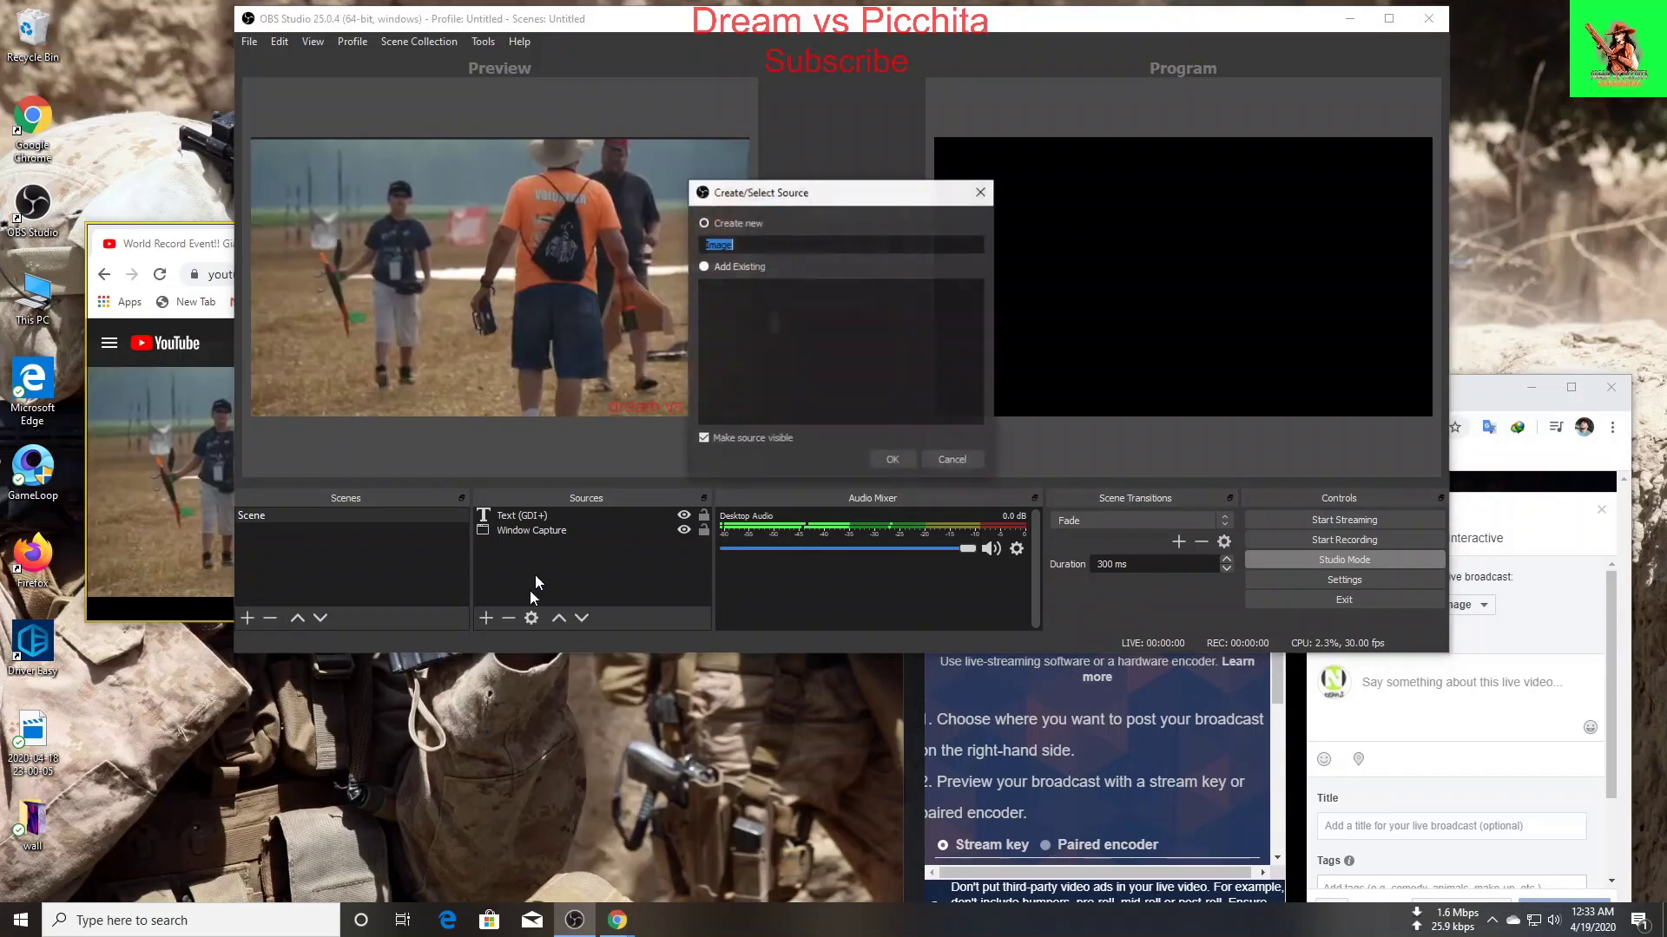
{"action": "left_click", "coordinate": [909, 458]}
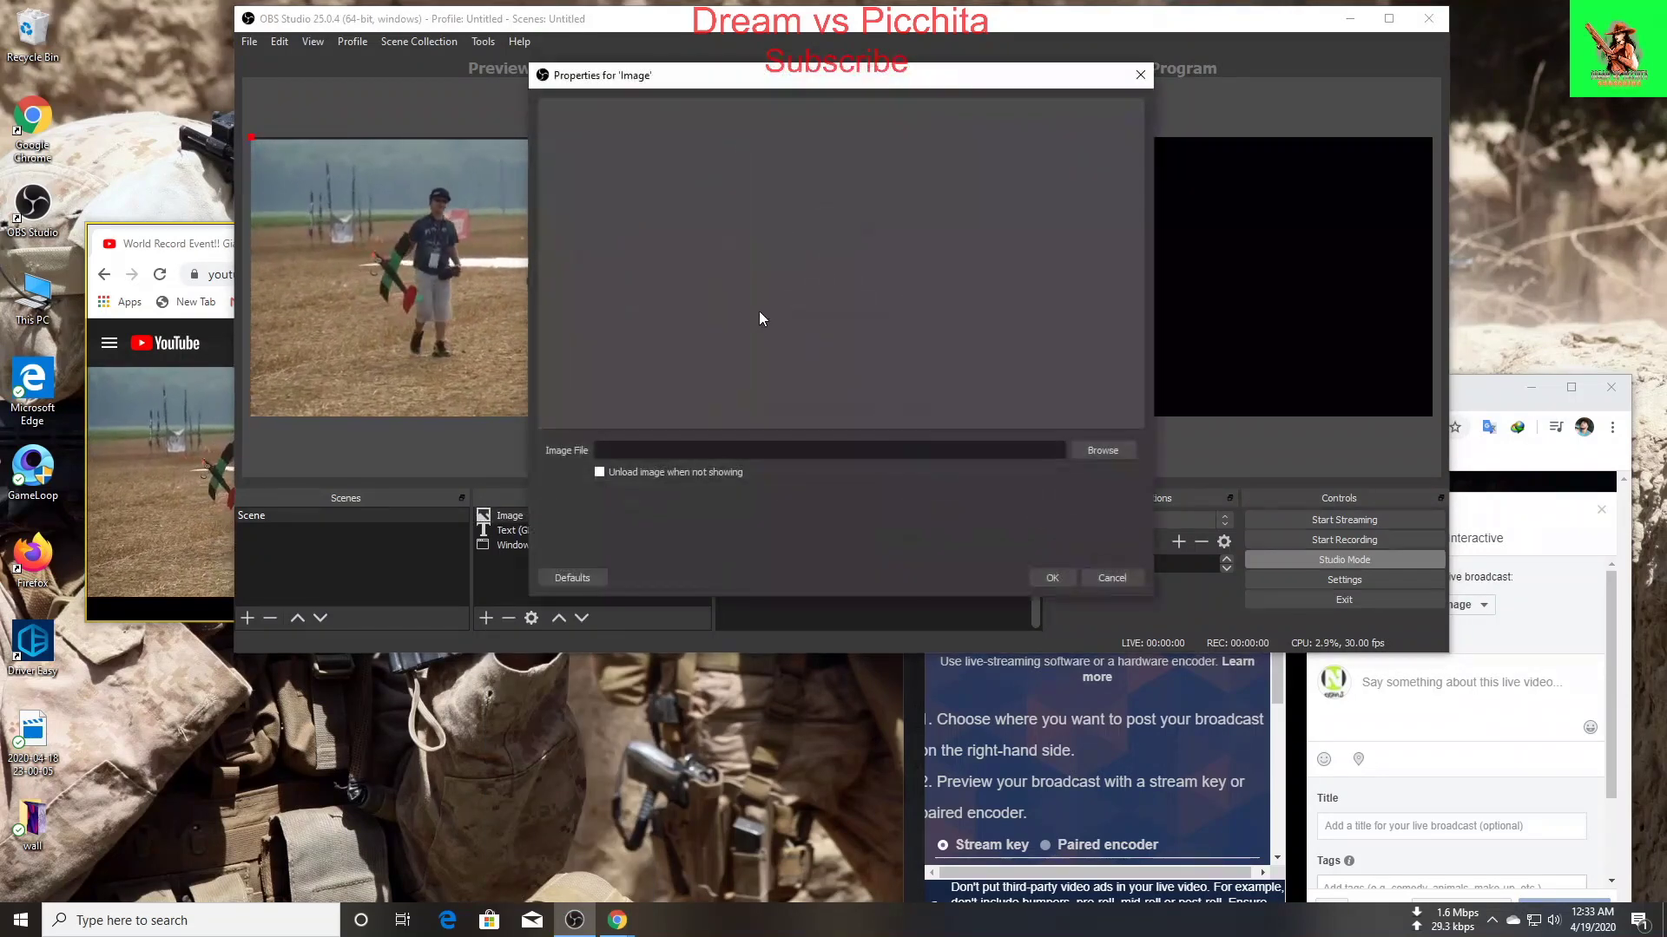
{"action": "left_click_drag", "start_coordinate": [746, 68], "coordinate": [864, 58]}
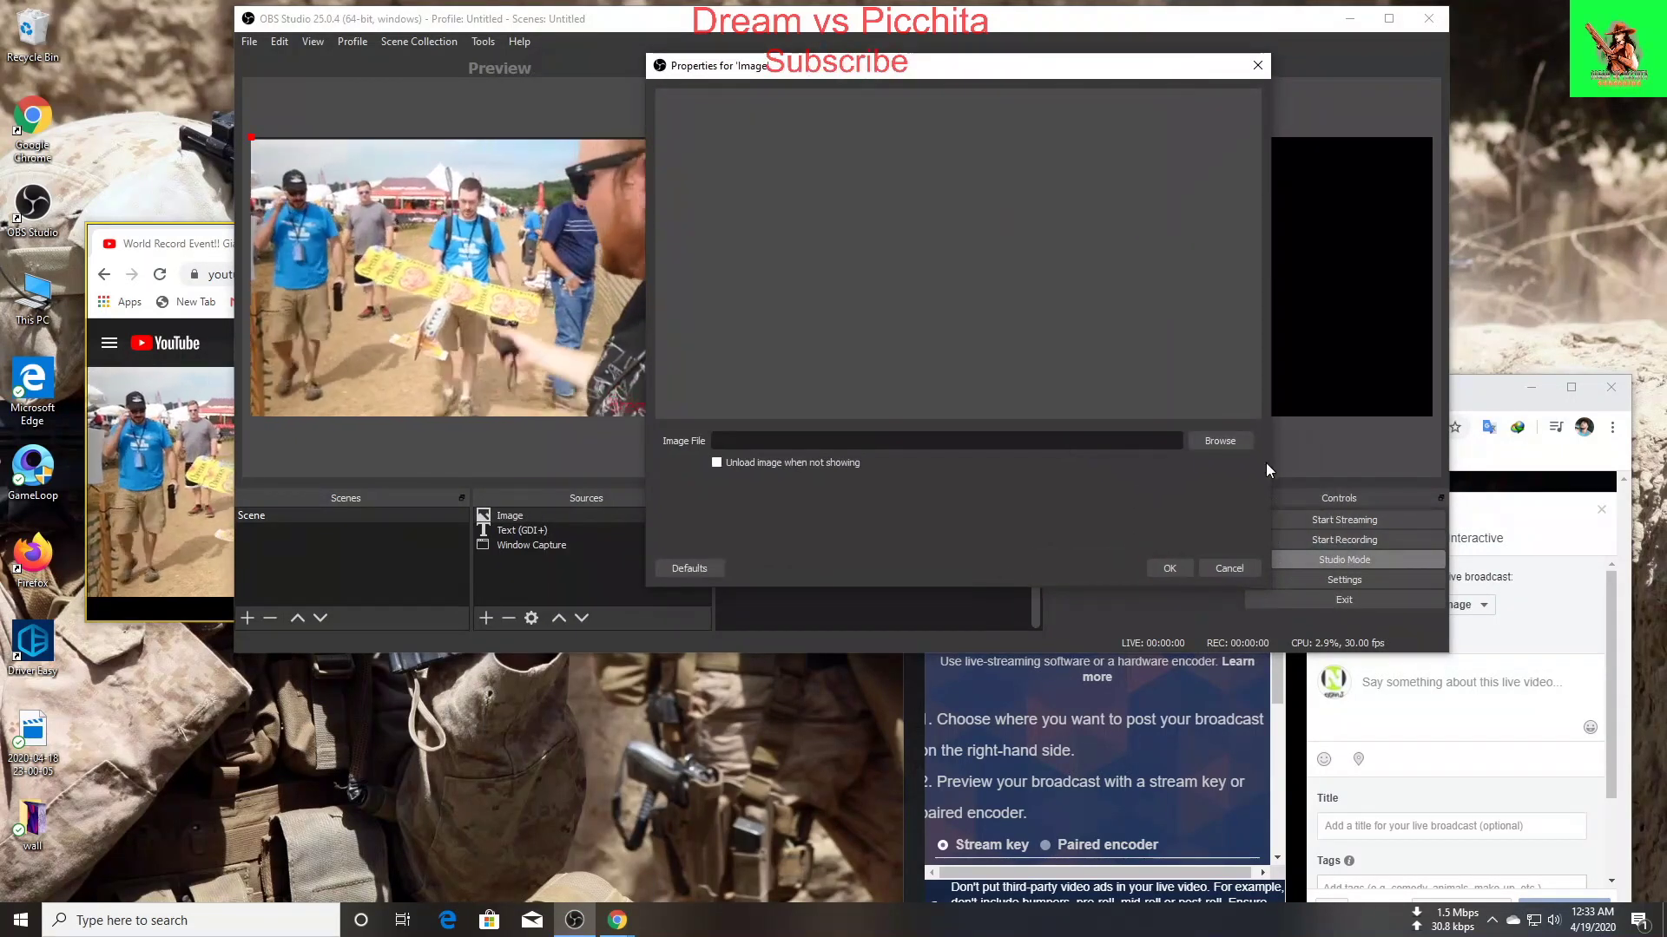
Step: Load IMG_20200317_201320_138.jpg from Downloads/SHAREit/Mi A2/file as the Image source's file and accept its properties
{"action": "left_click", "coordinate": [1227, 440]}
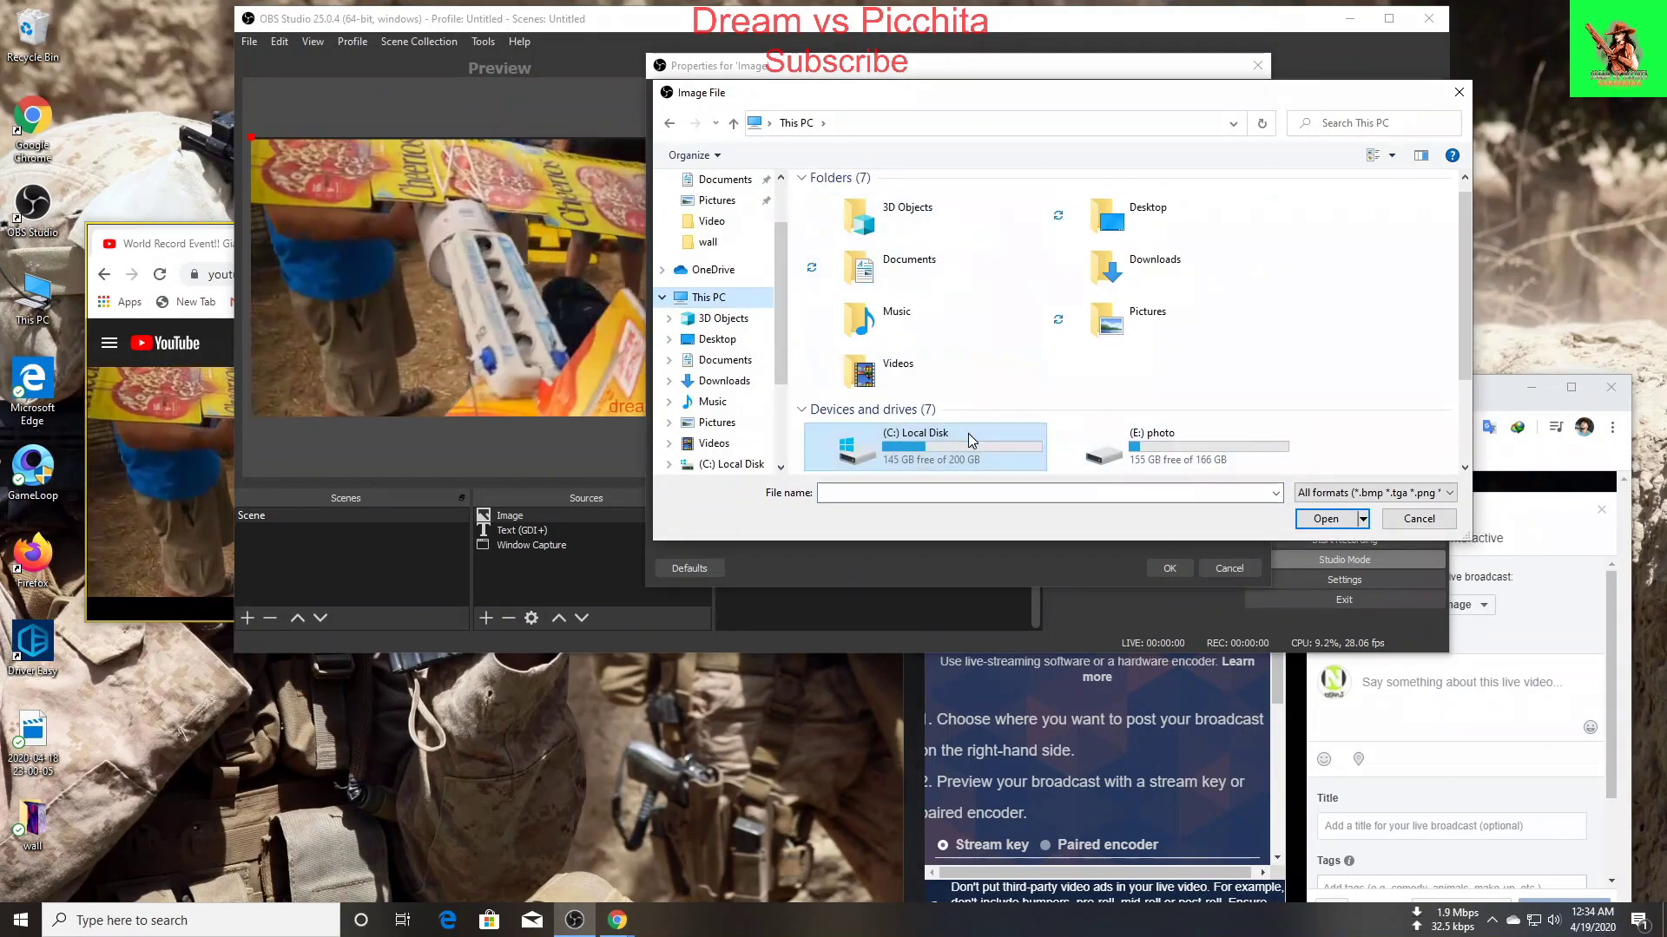
{"action": "double_click", "coordinate": [960, 455]}
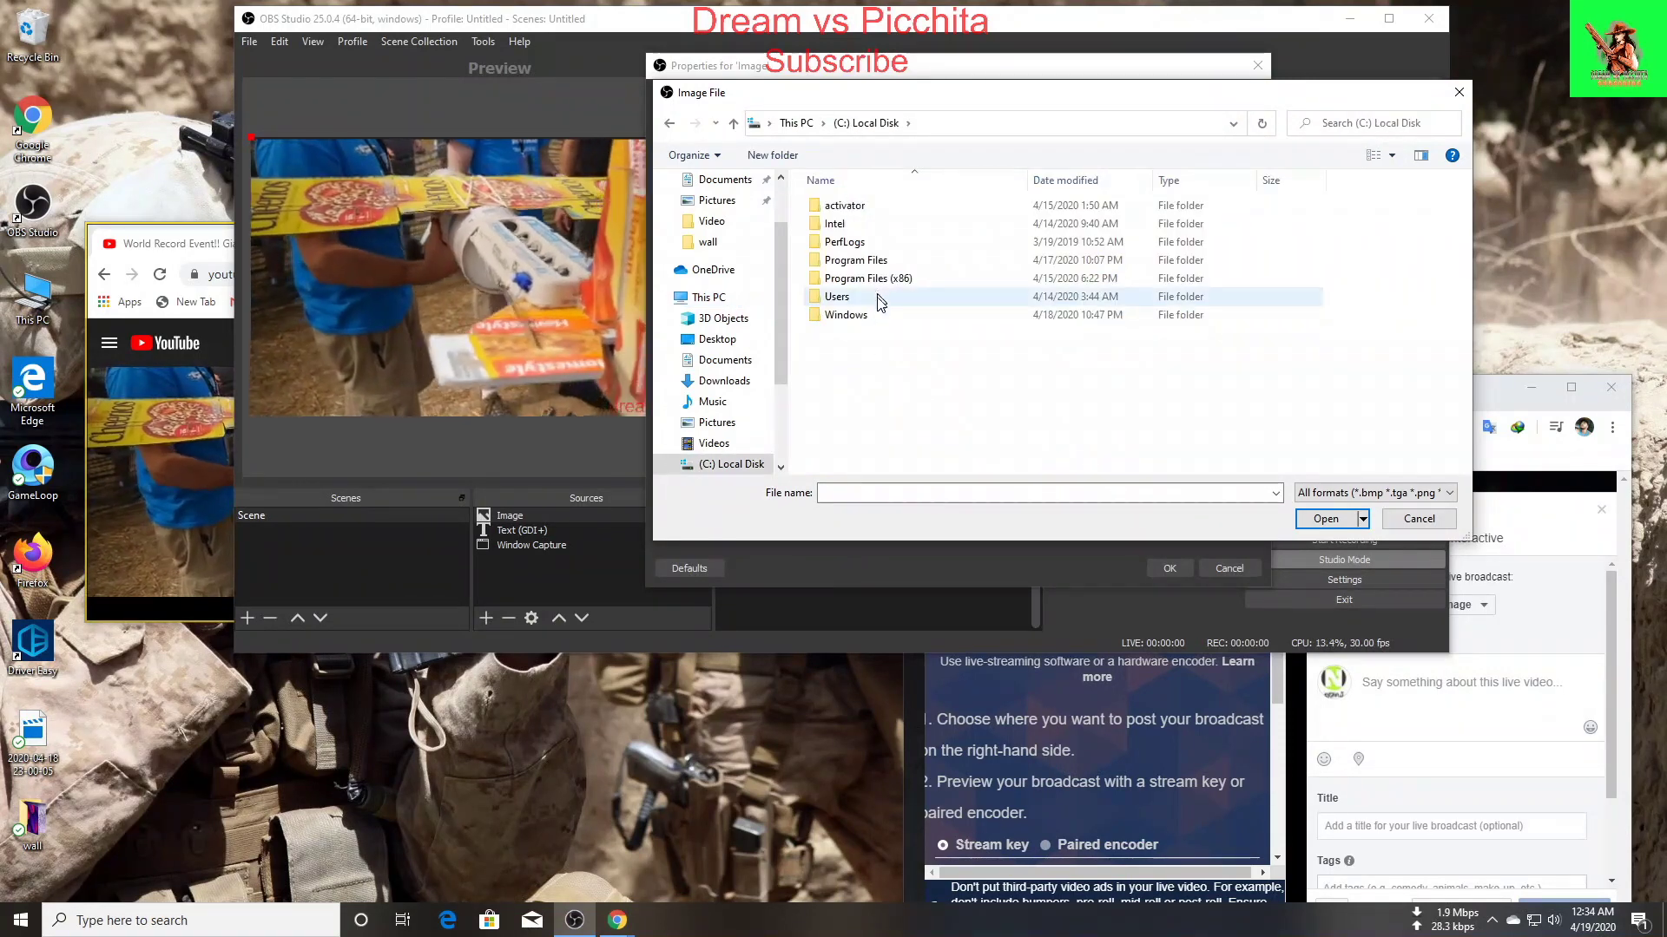
{"action": "double_click", "coordinate": [933, 298]}
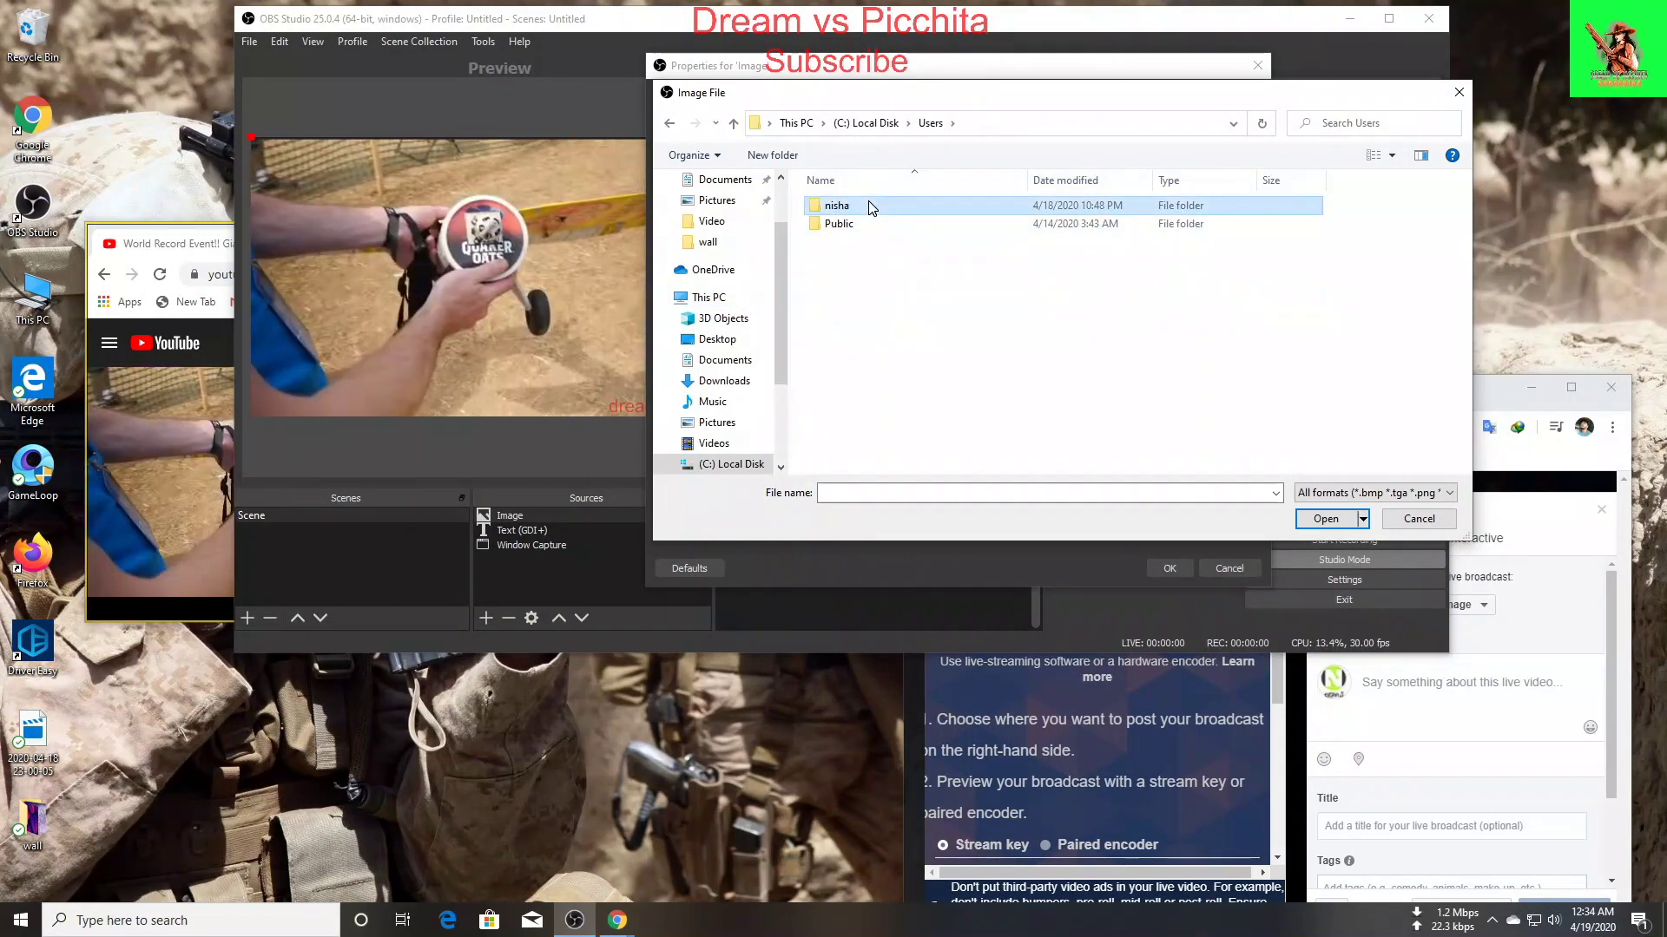
{"action": "double_click", "coordinate": [868, 203]}
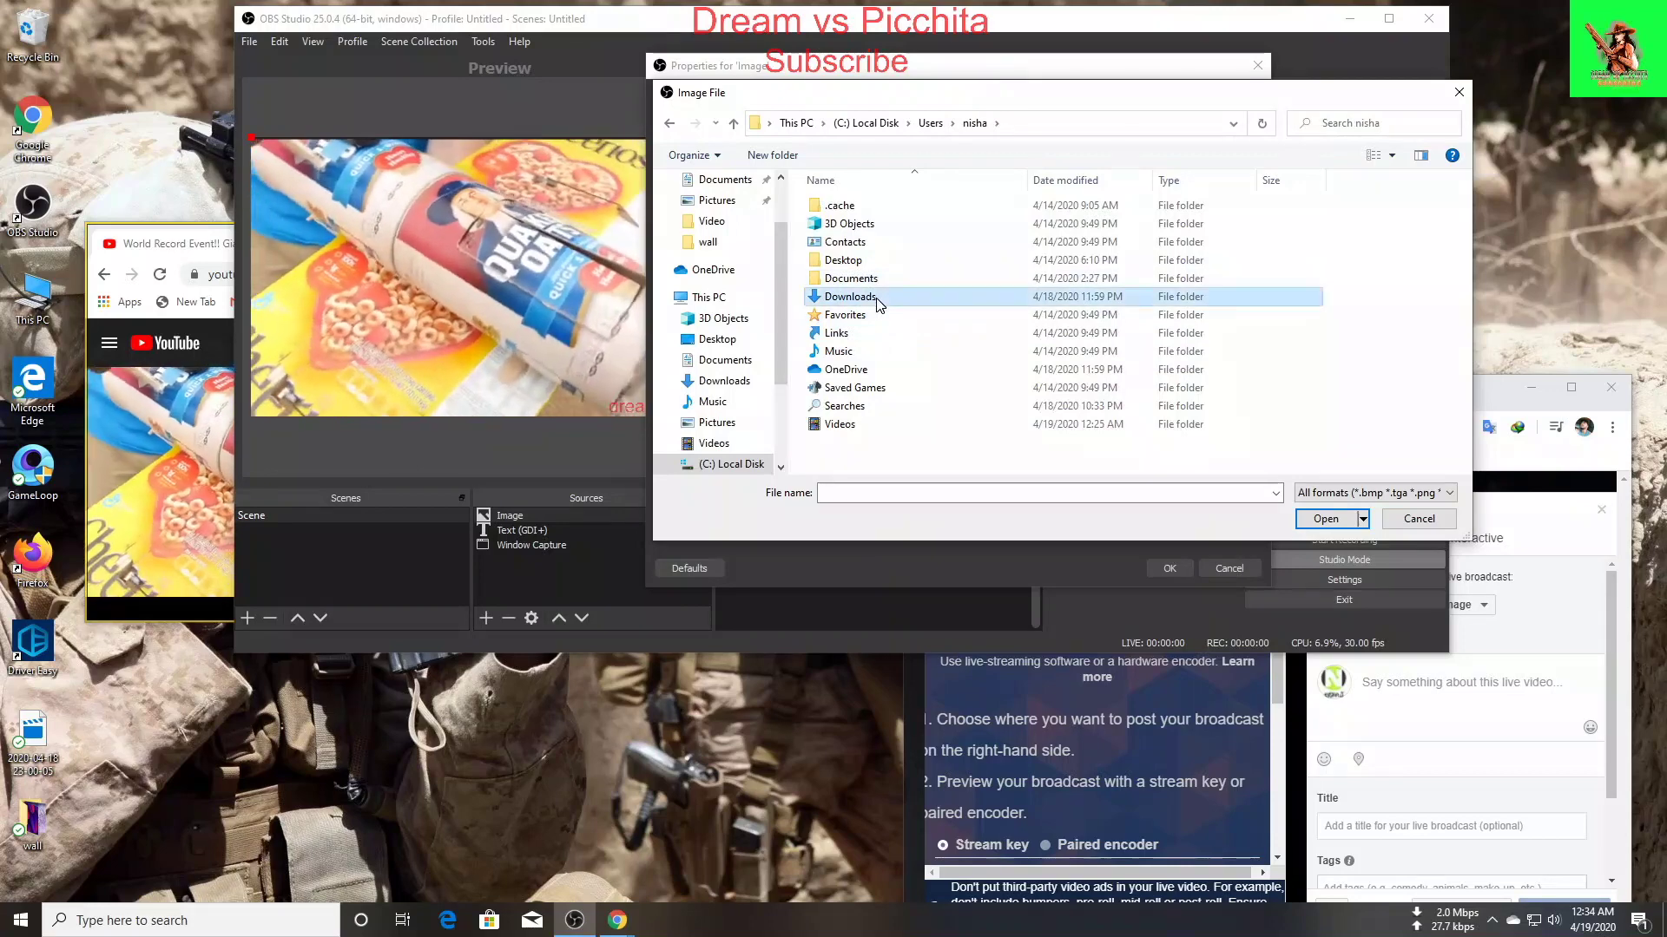
{"action": "double_click", "coordinate": [852, 296]}
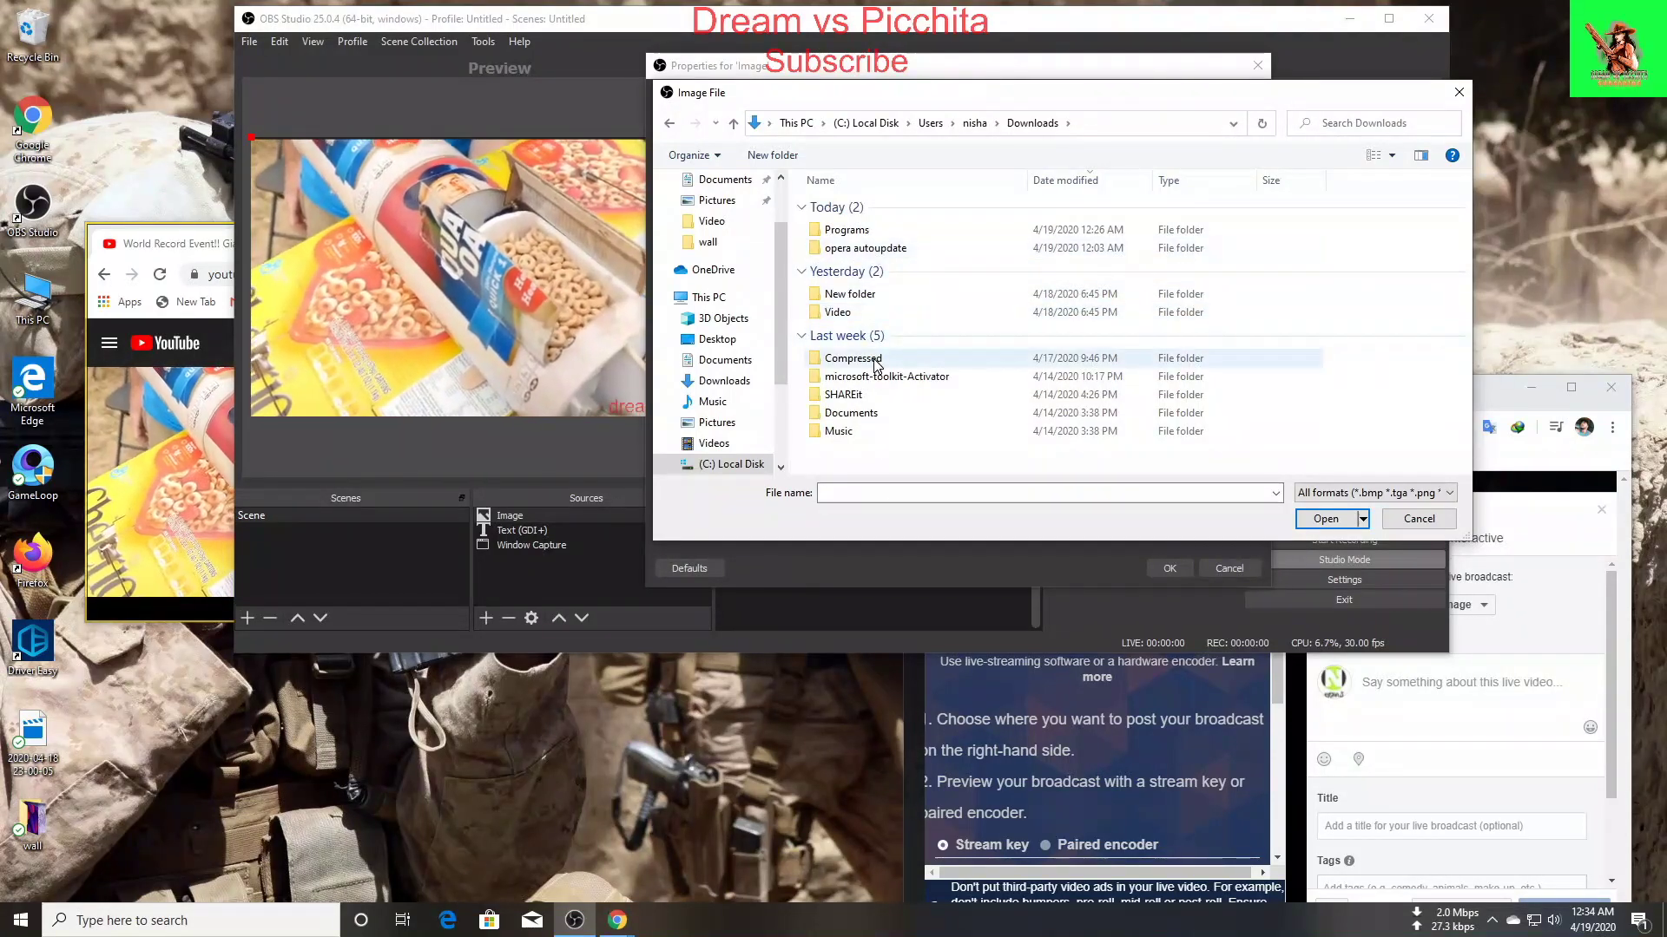
{"action": "double_click", "coordinate": [855, 395]}
{"action": "double_click", "coordinate": [838, 207]}
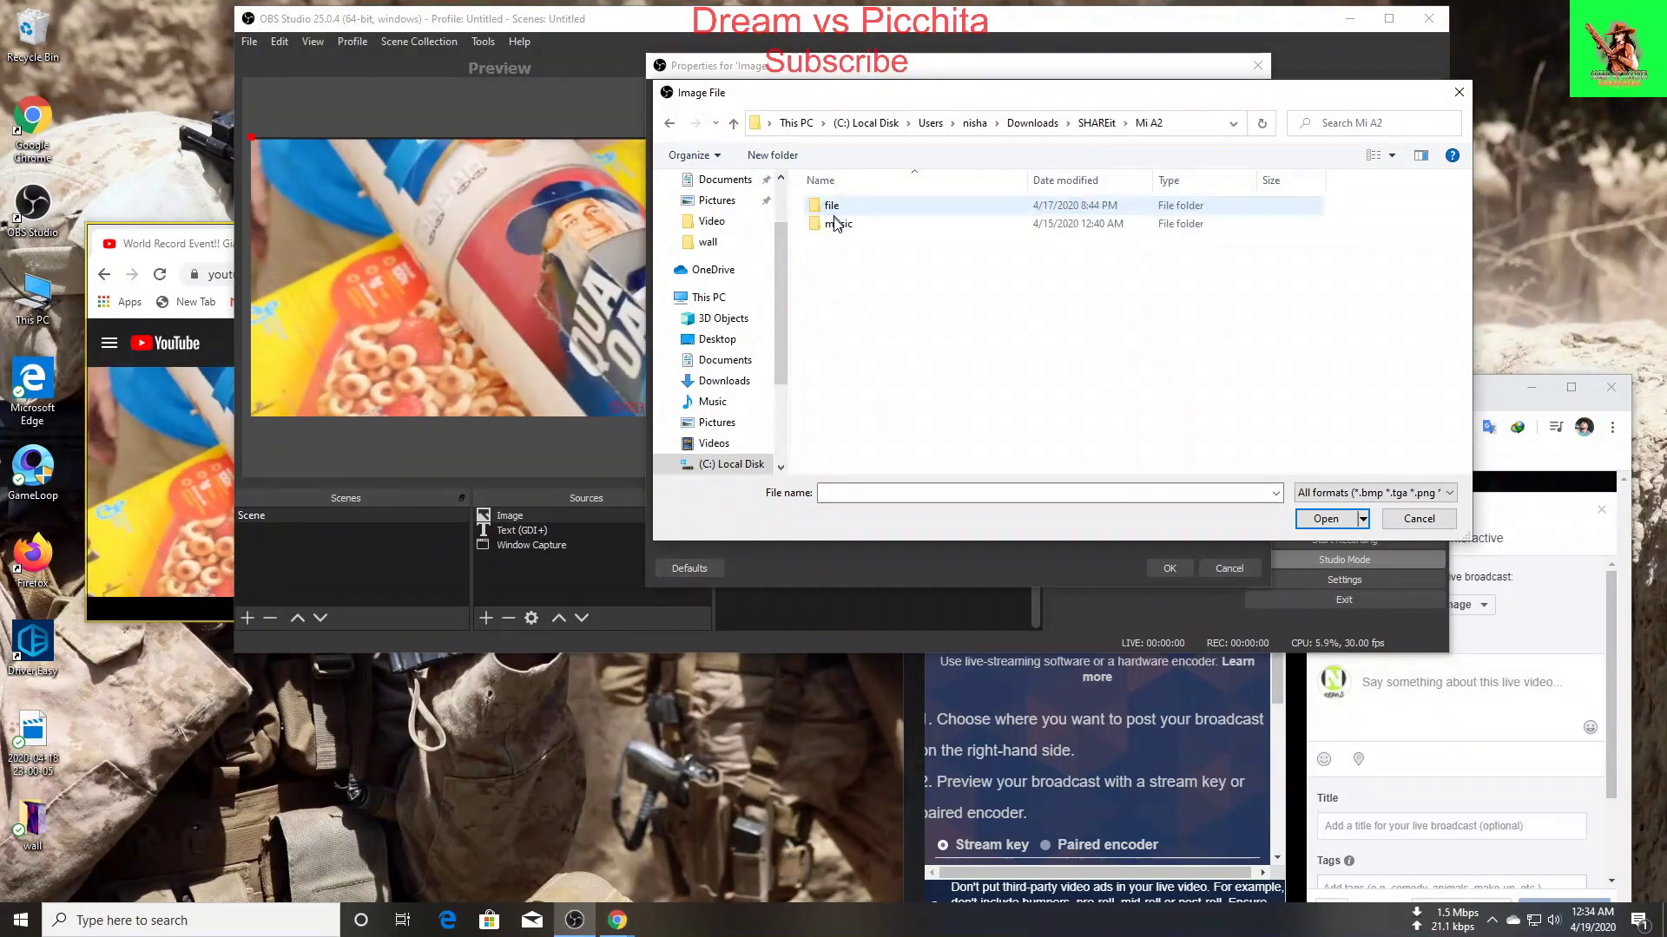
{"action": "double_click", "coordinate": [844, 210]}
{"action": "left_click", "coordinate": [847, 231]}
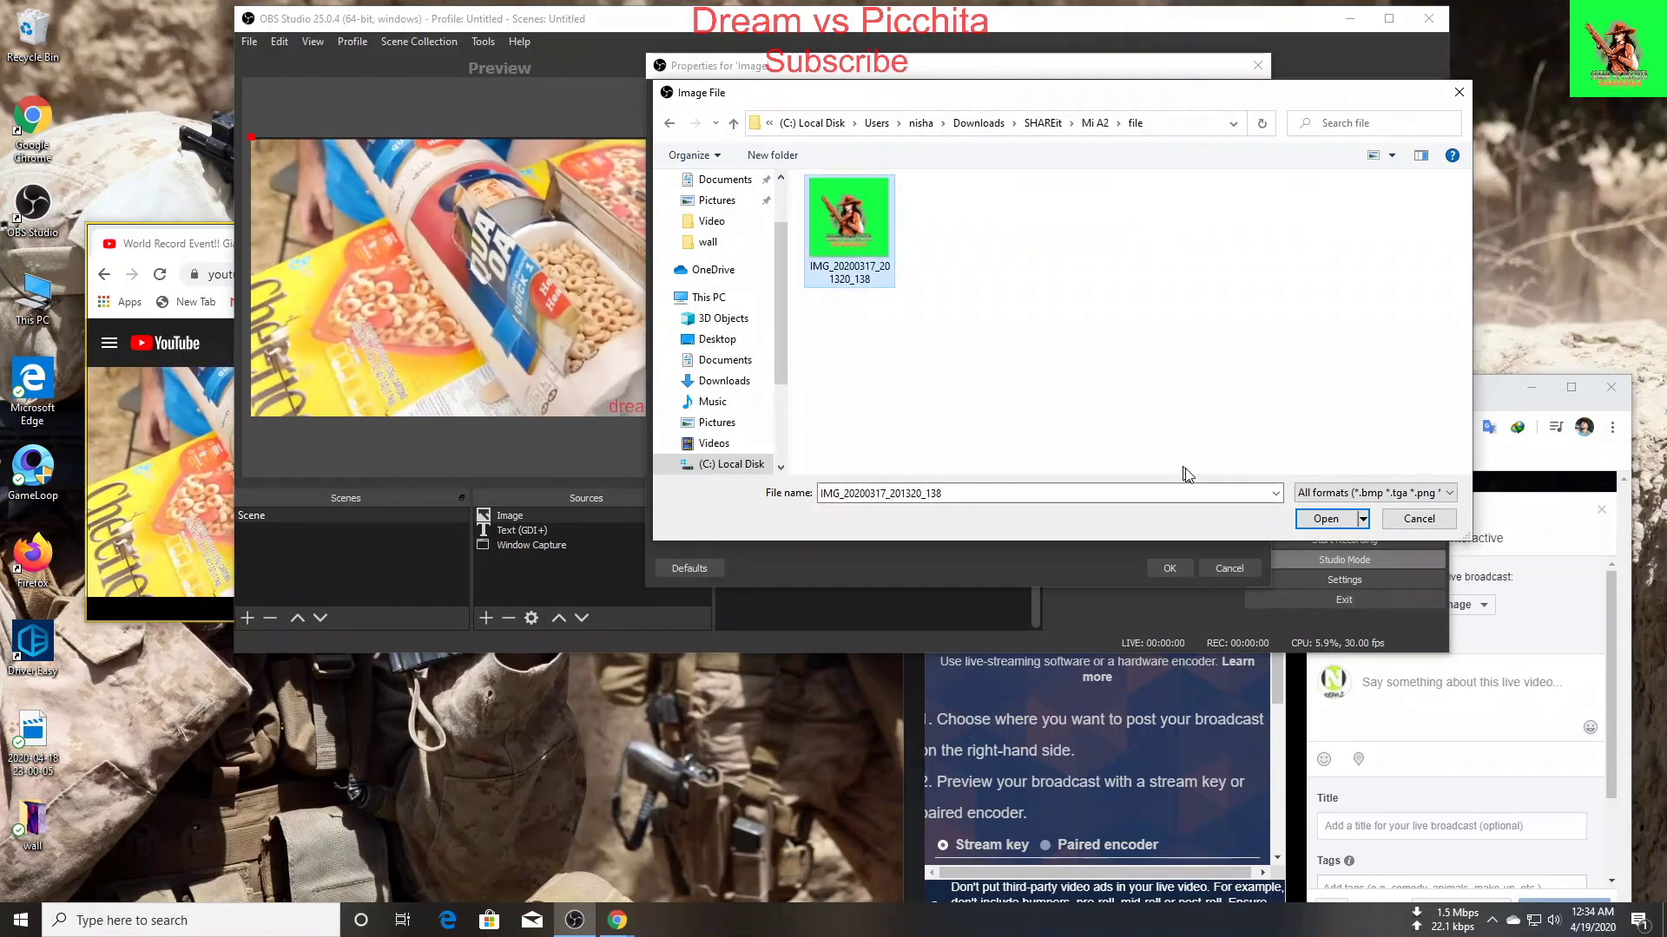
{"action": "left_click", "coordinate": [1328, 521]}
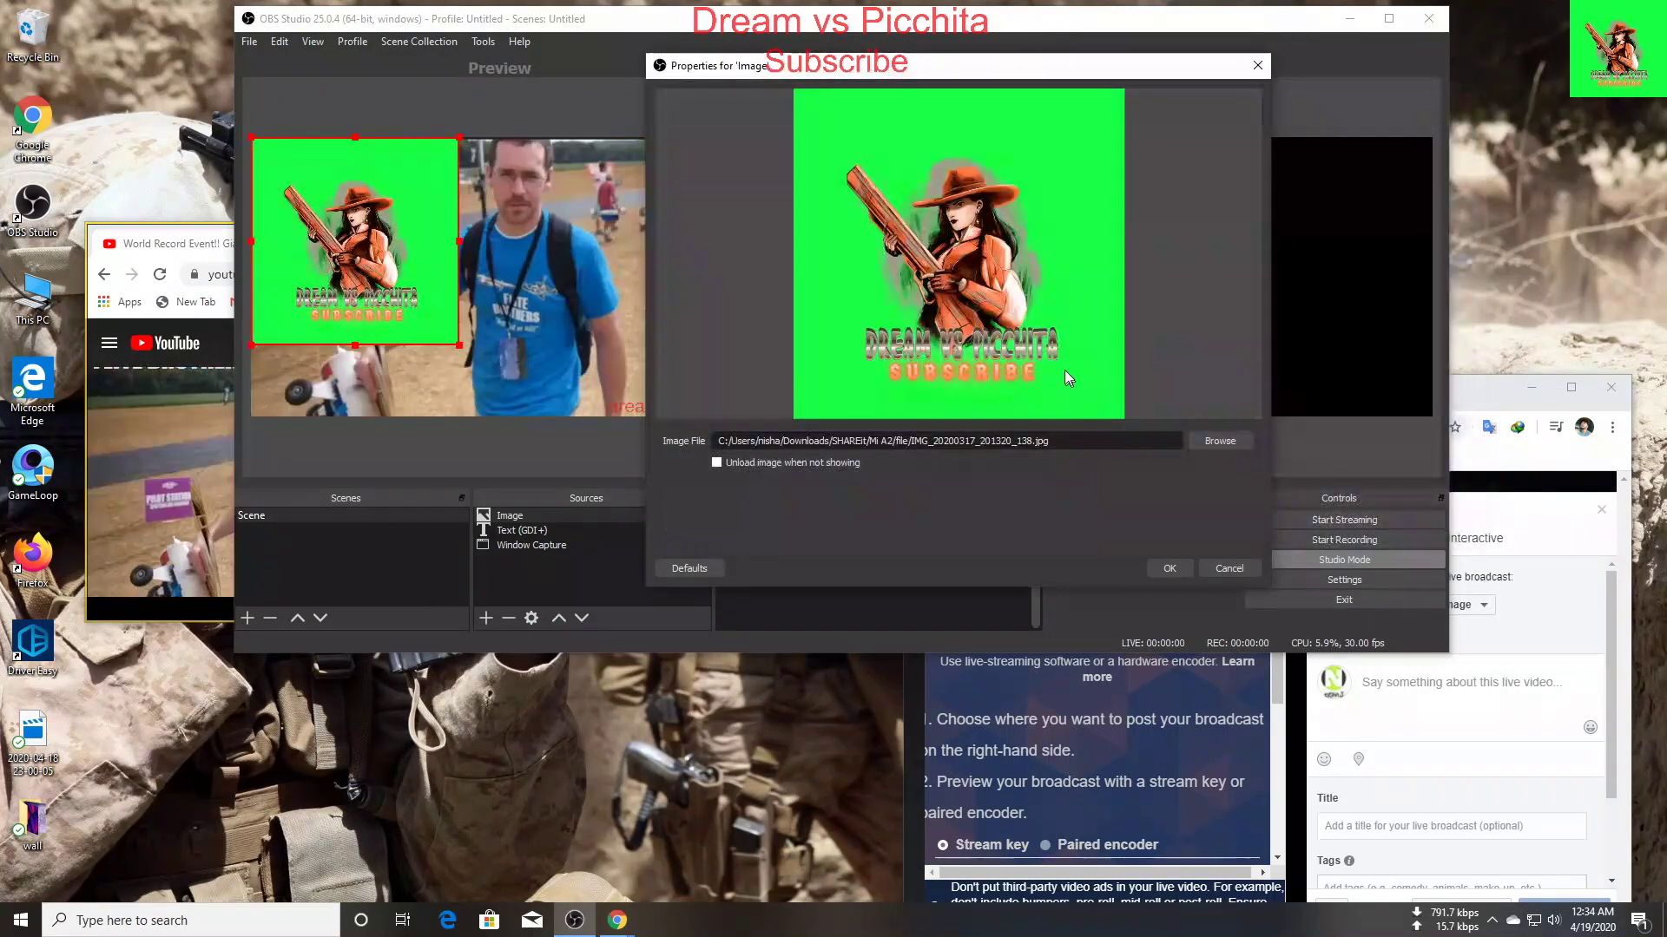
{"action": "left_click", "coordinate": [1169, 569]}
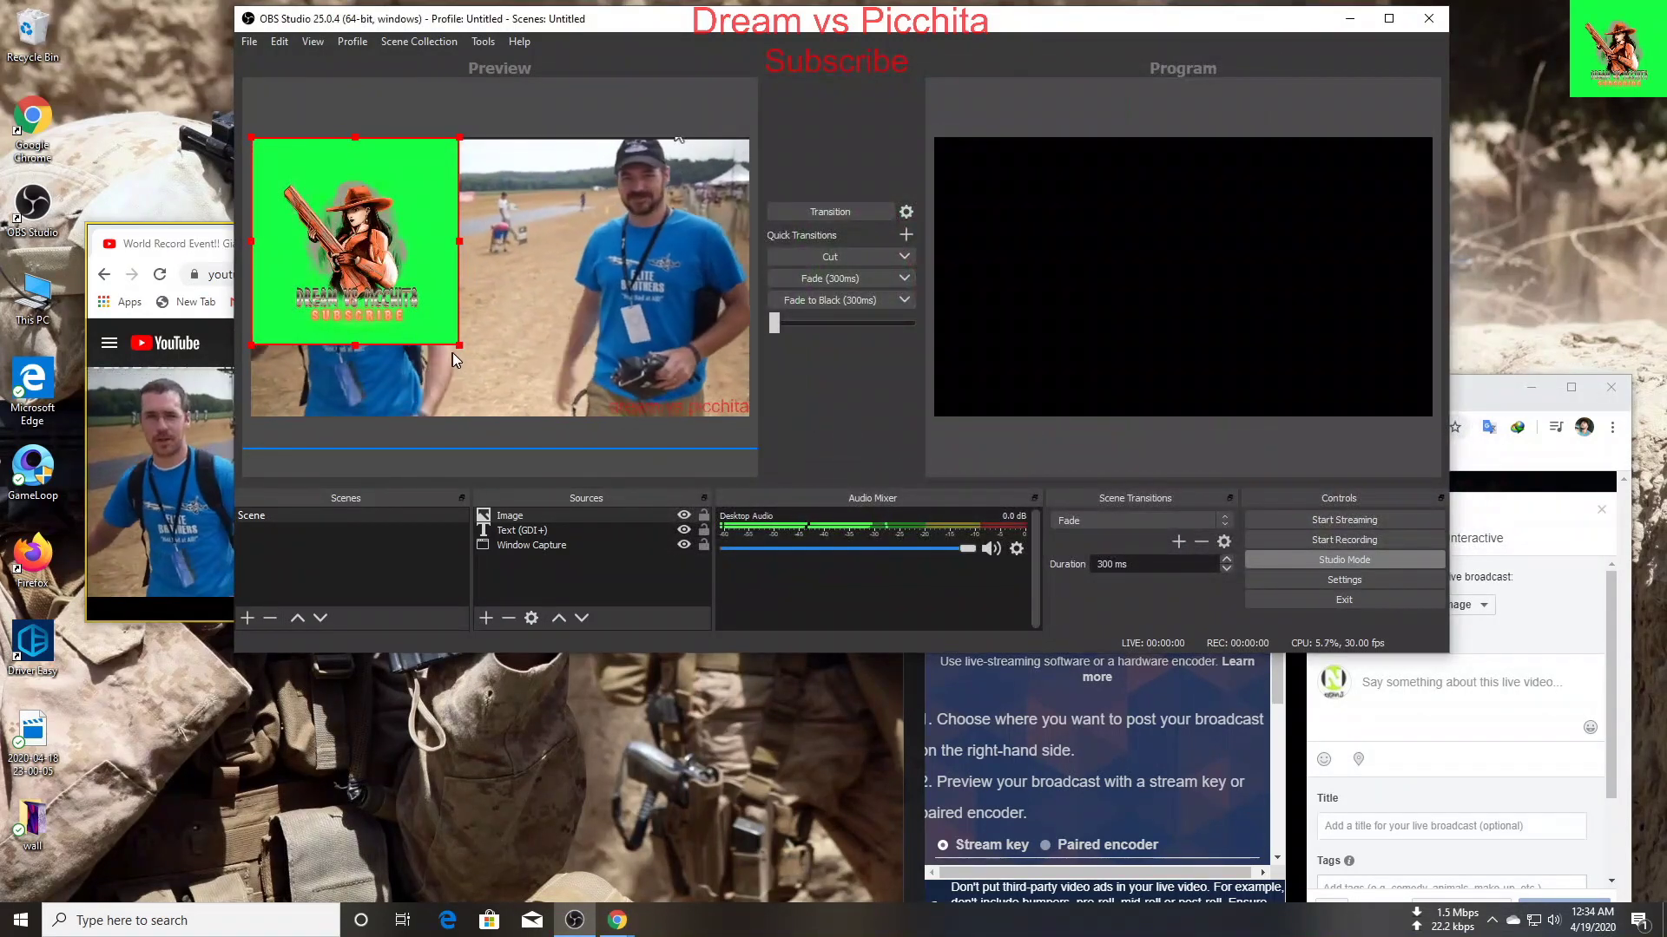
Step: Shrink the logo image into the upper-right corner of the preview canvas, deselect it and transition the scene to the program output
{"action": "left_click_drag", "start_coordinate": [460, 346], "coordinate": [740, 165]}
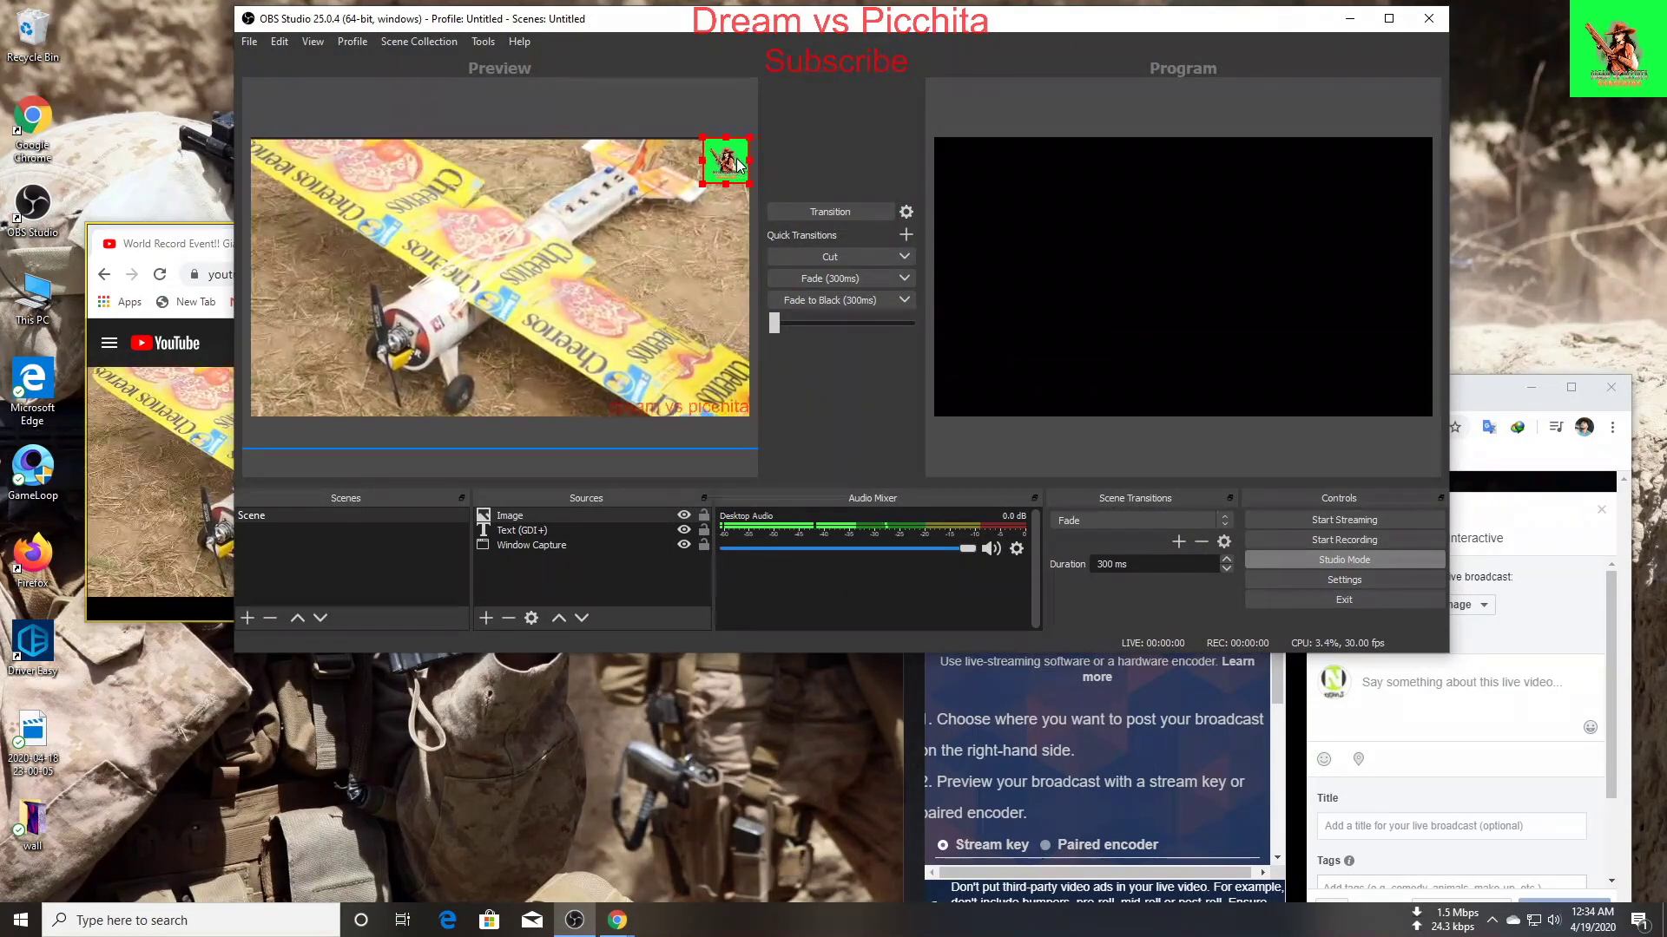
{"action": "left_click", "coordinate": [731, 473]}
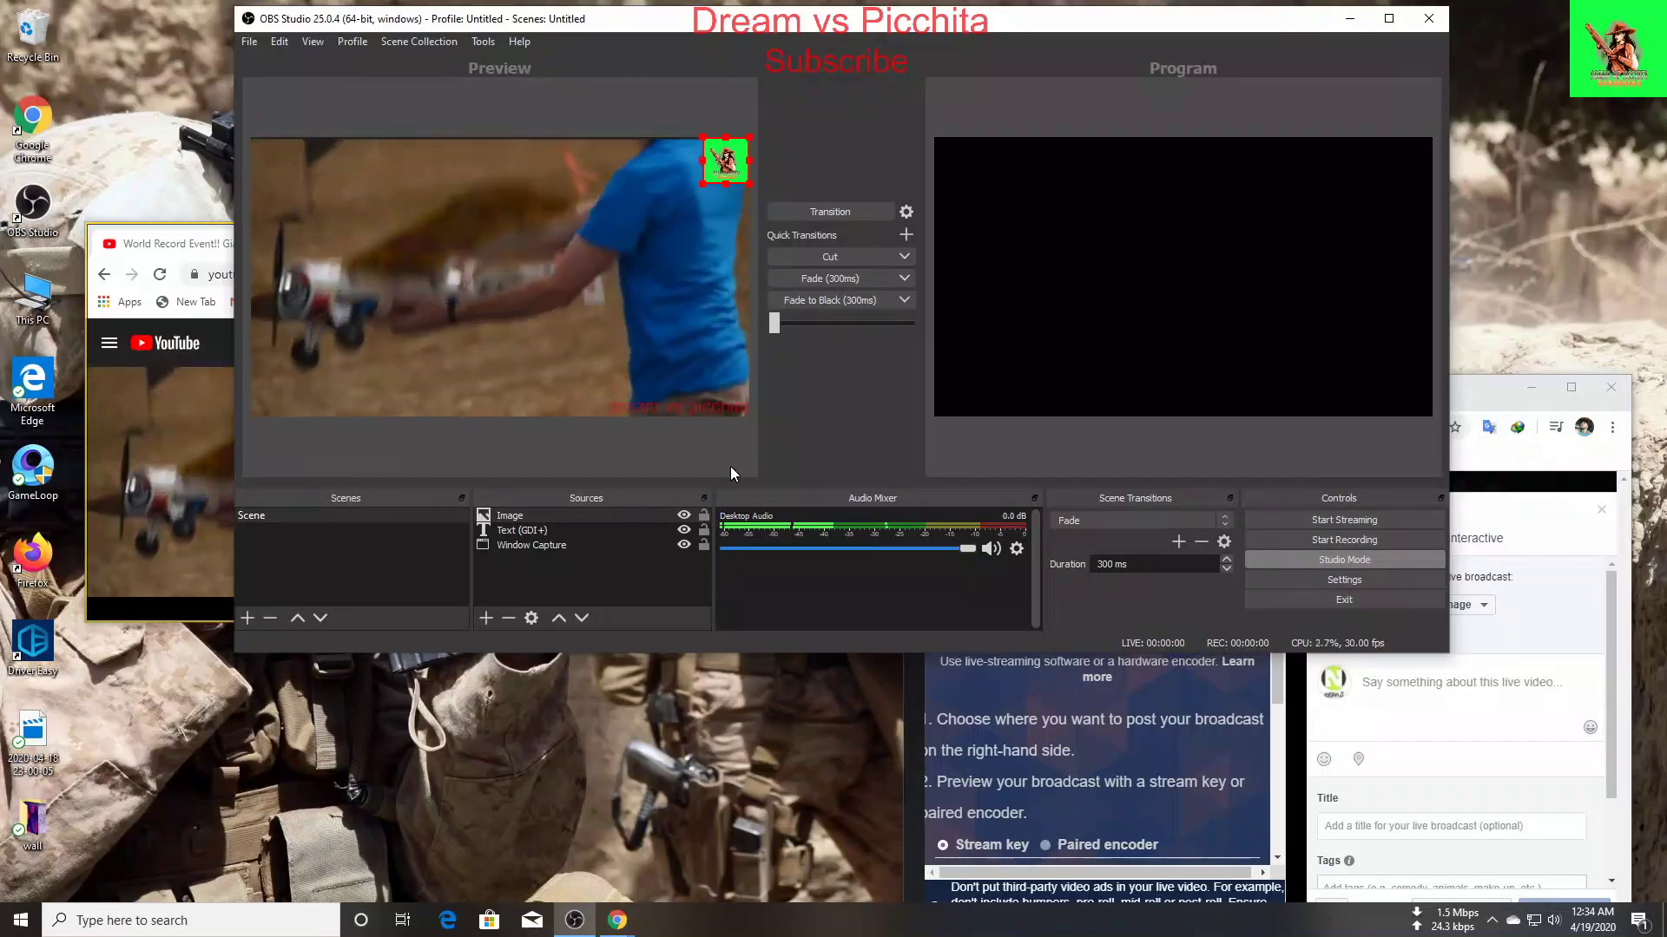
{"action": "left_click", "coordinate": [486, 618]}
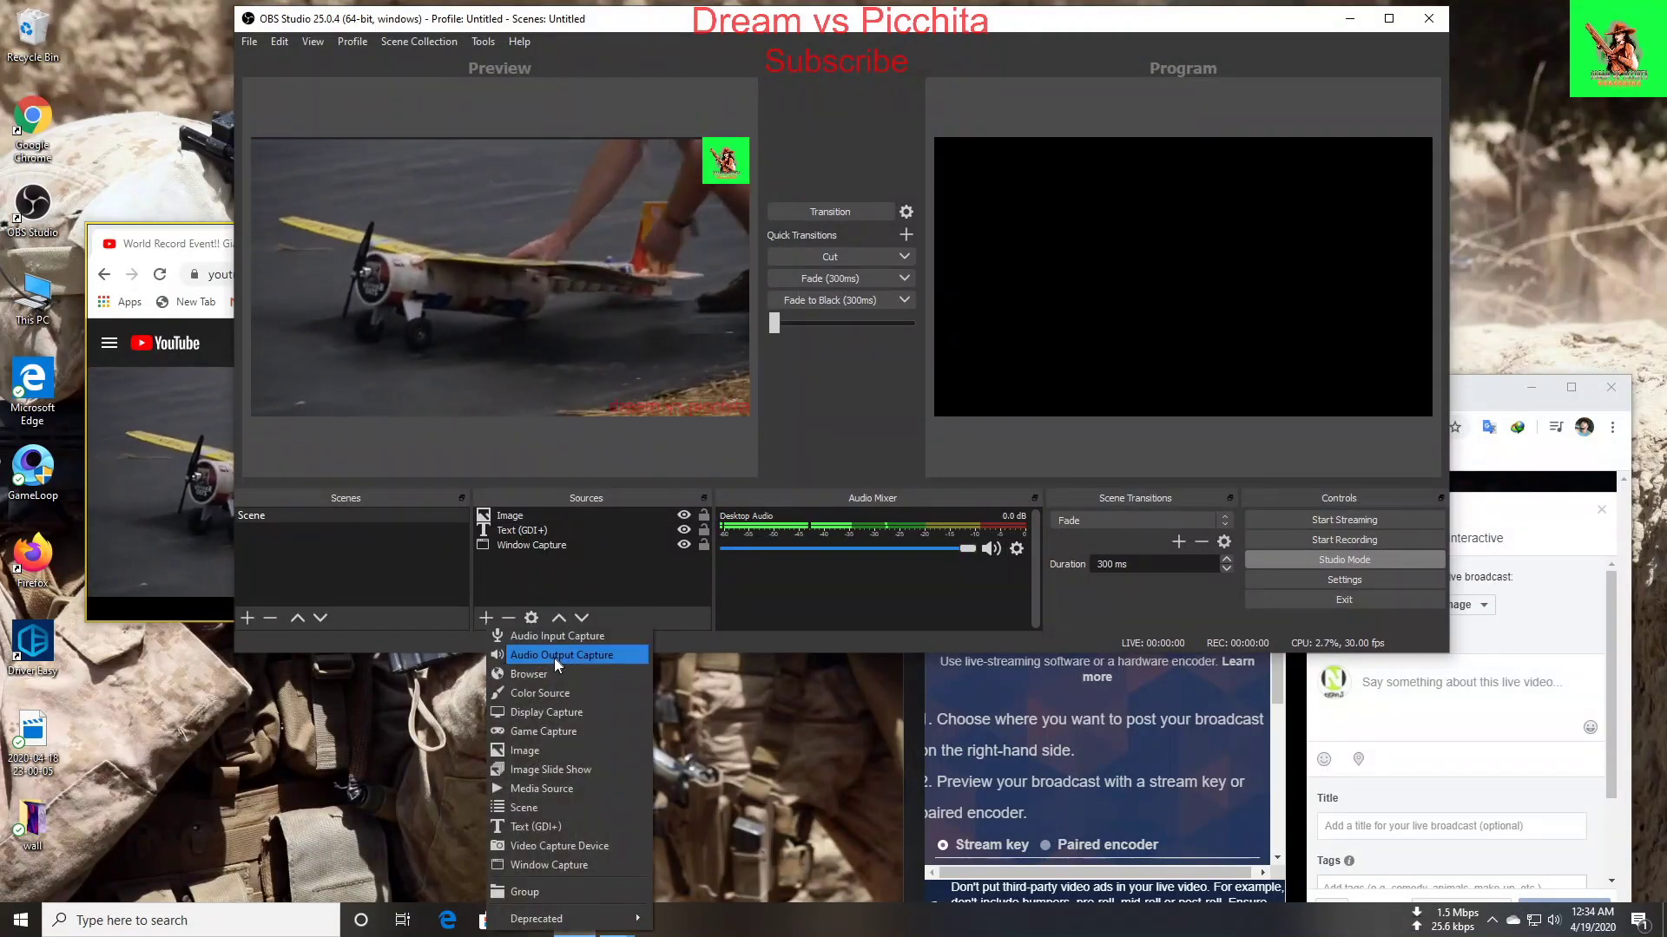
{"action": "left_click", "coordinate": [755, 377]}
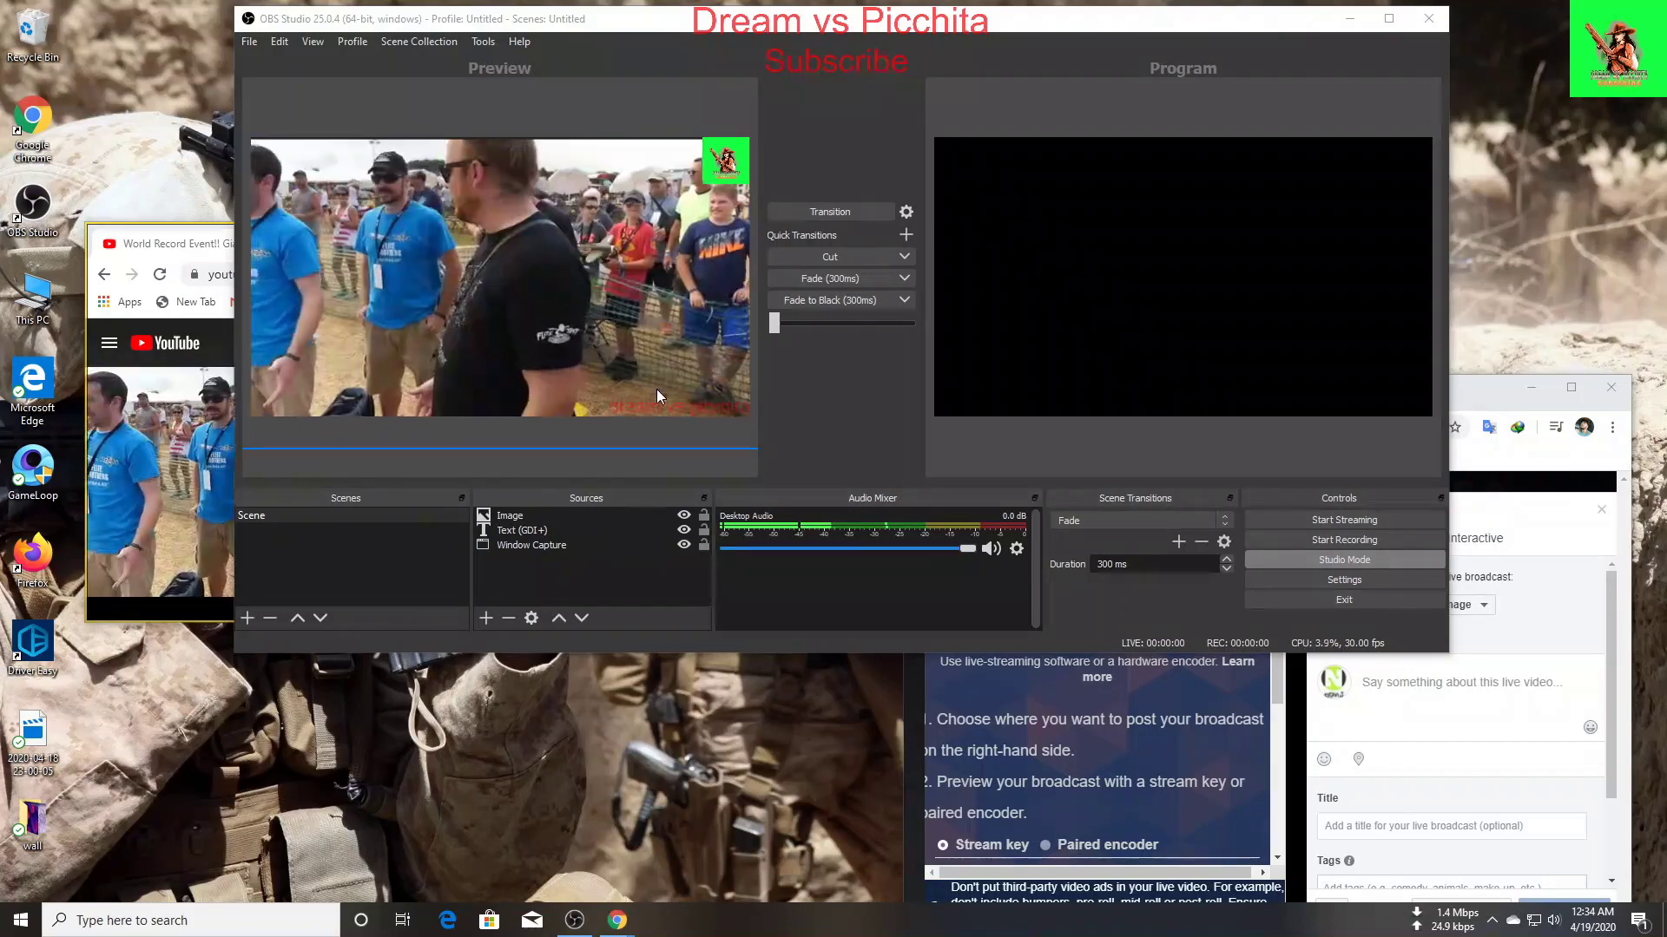
{"action": "left_click", "coordinate": [840, 211]}
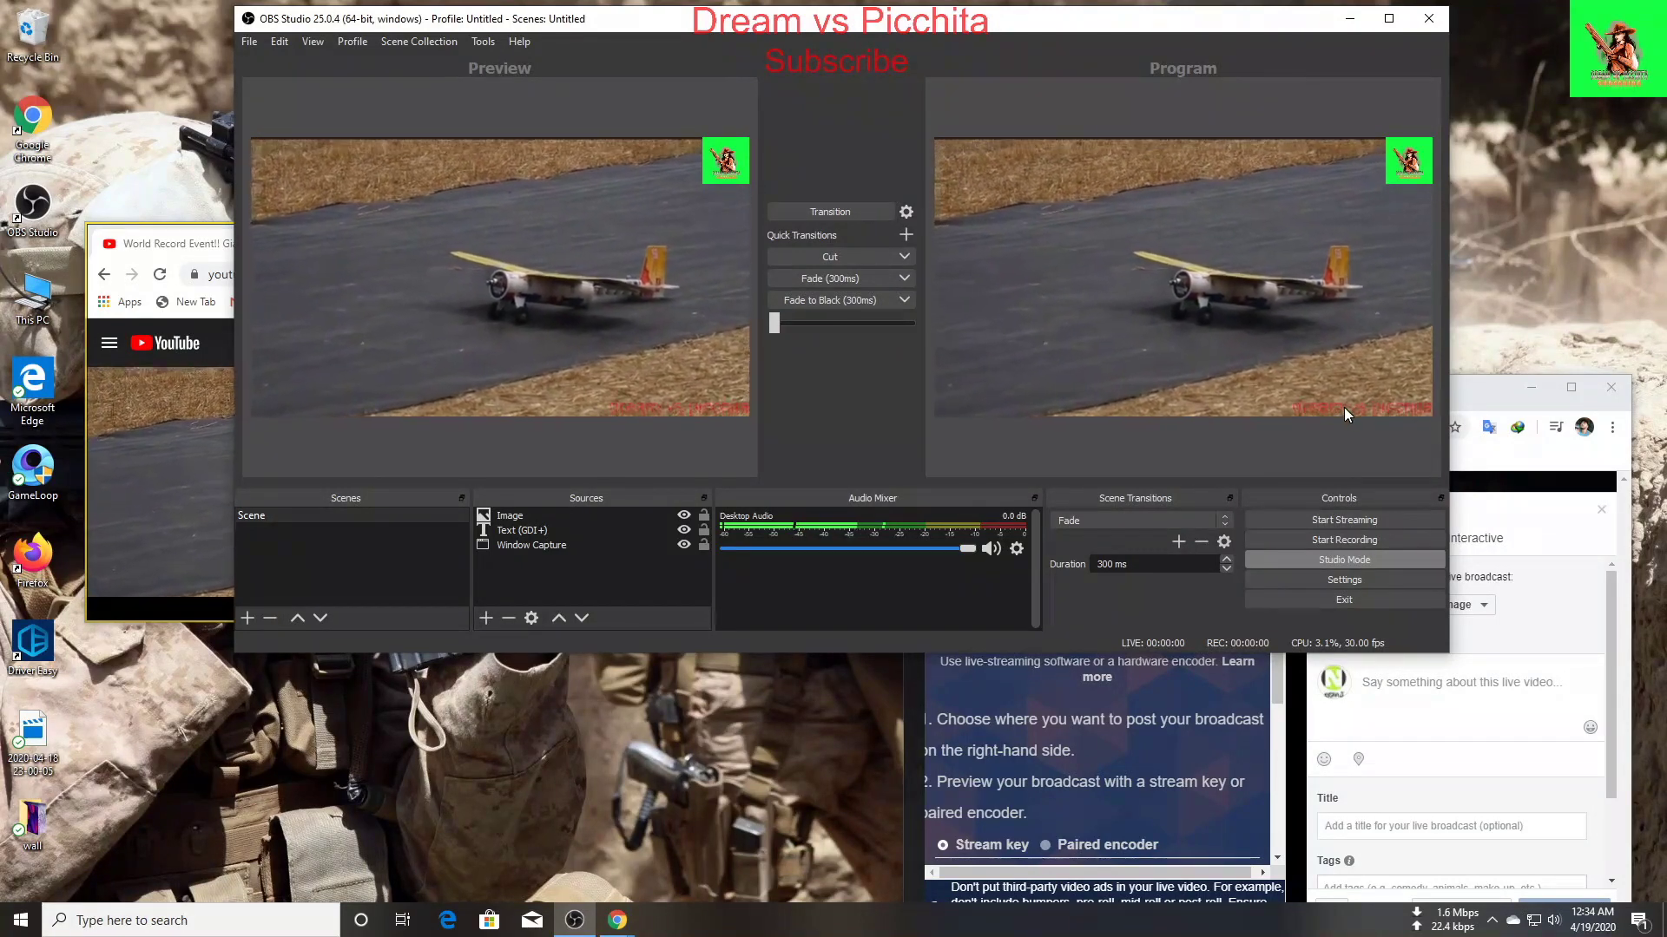
Step: Move the text overlay up to the right of the preview canvas's center and transition the change to the program output
{"action": "left_click", "coordinate": [725, 405]}
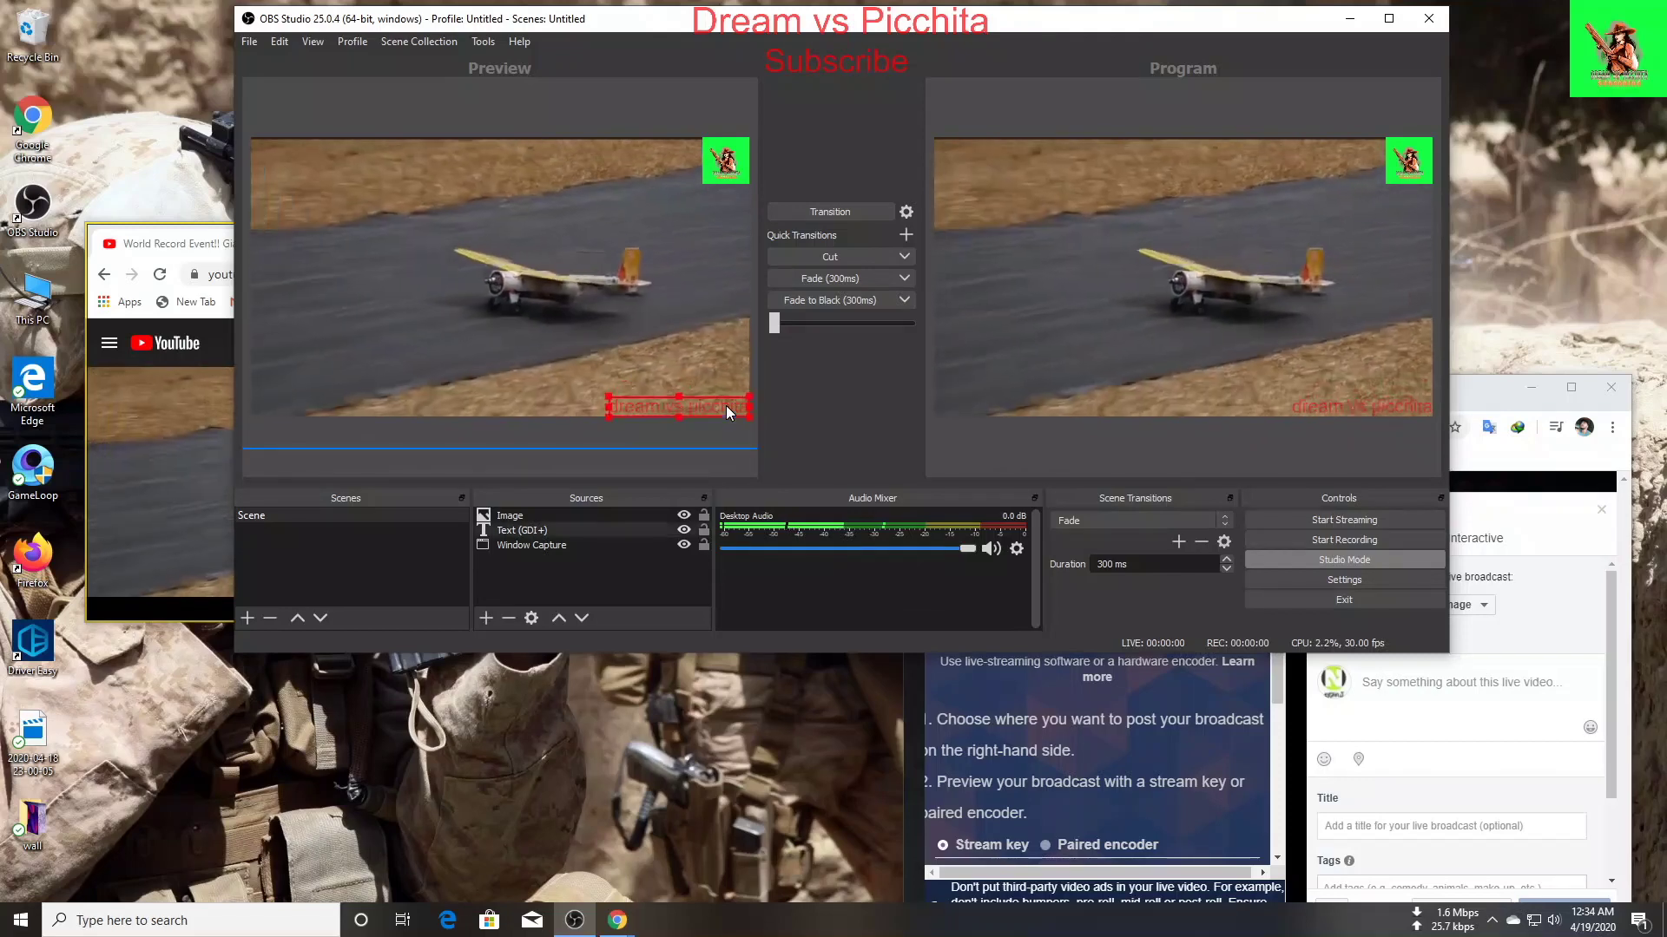
{"action": "left_click_drag", "start_coordinate": [726, 405], "coordinate": [661, 262]}
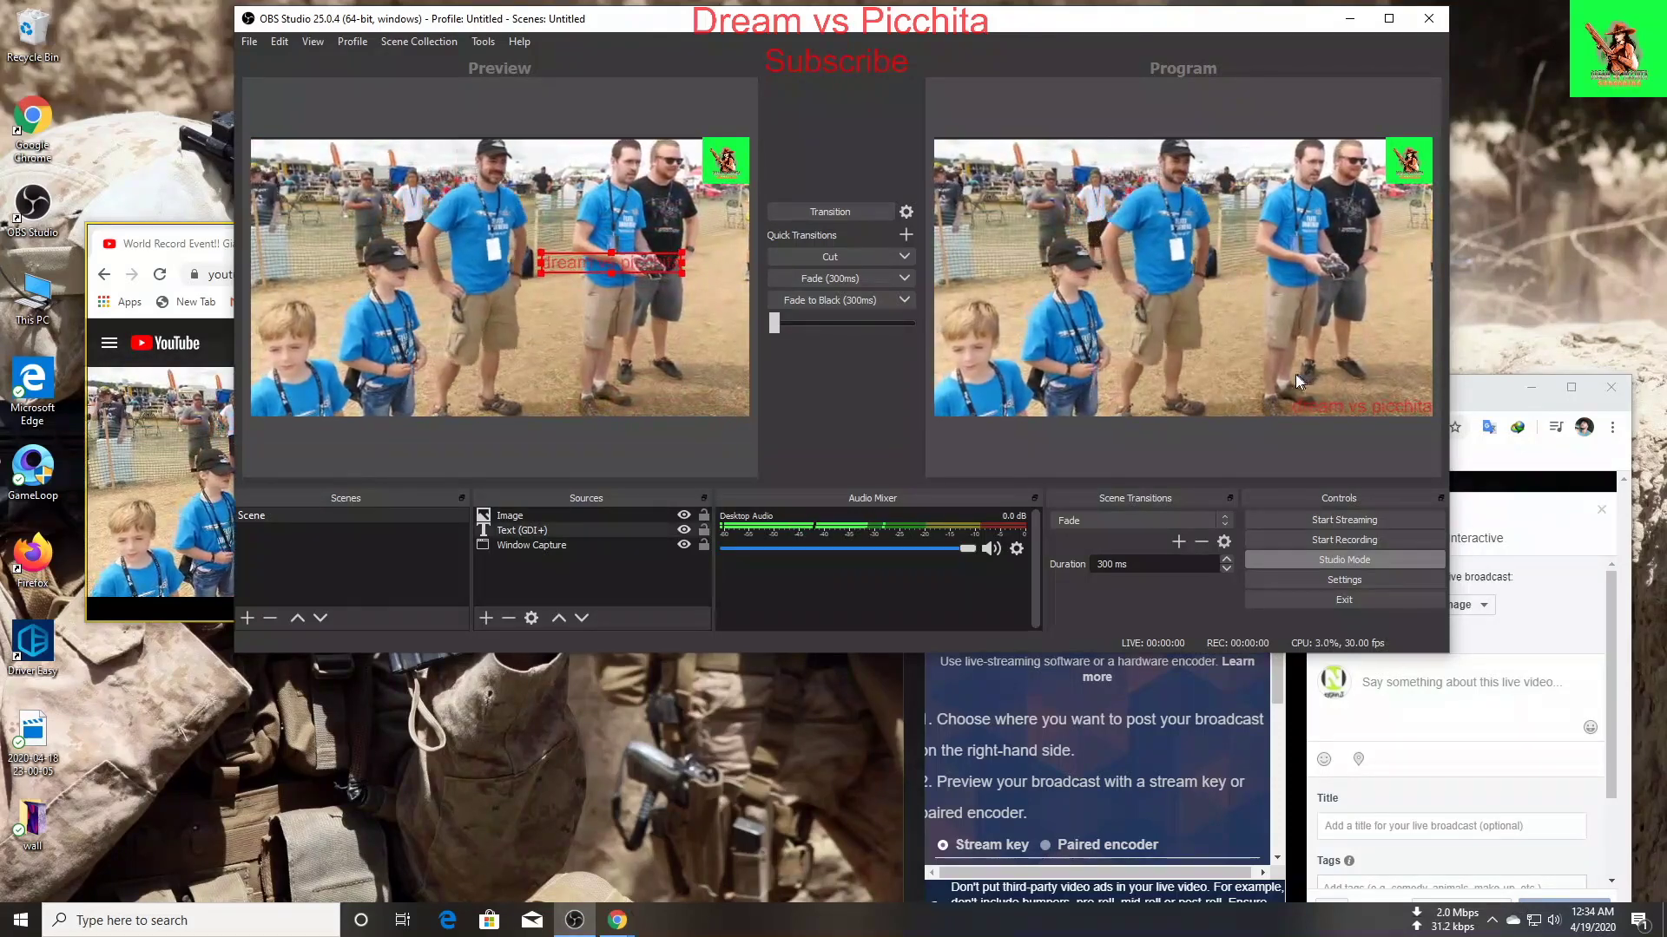
{"action": "left_click", "coordinate": [863, 210]}
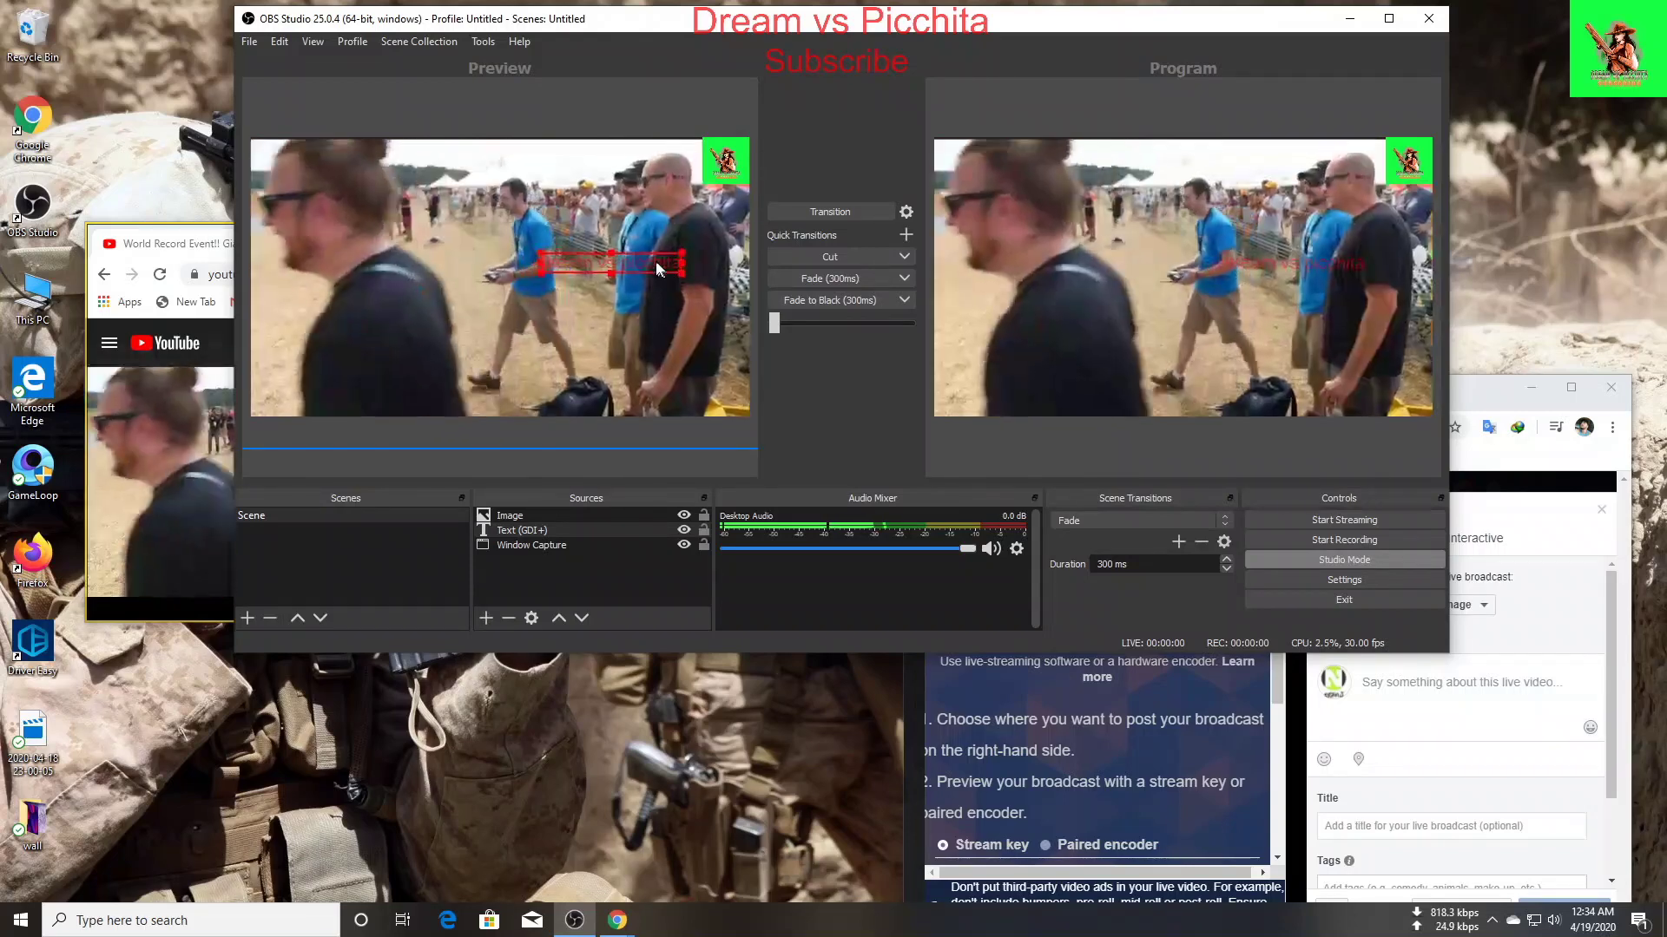
Step: Return the text overlay to the lower-right corner of the preview canvas and transition it to the program output
{"action": "left_click_drag", "start_coordinate": [654, 261], "coordinate": [720, 401]}
{"action": "mouse_move", "coordinate": [732, 159]}
{"action": "left_mouse_down"}
{"action": "mouse_move", "coordinate": [441, 159]}
{"action": "mouse_move", "coordinate": [731, 159]}
{"action": "left_mouse_up"}
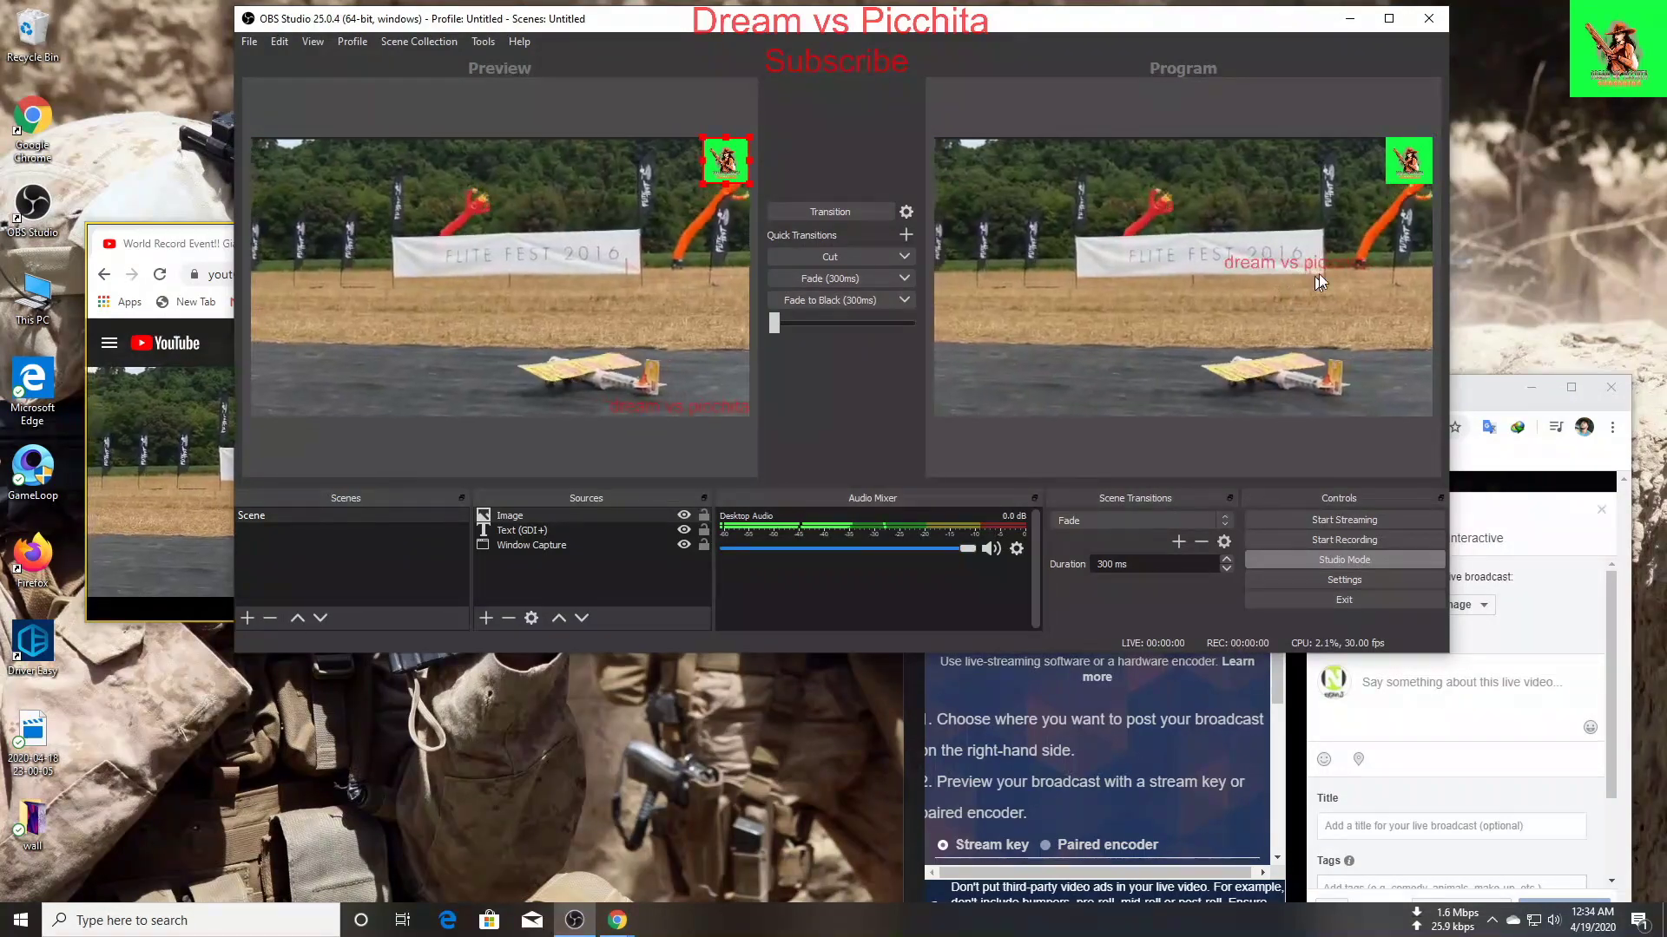
{"action": "left_click", "coordinate": [823, 214]}
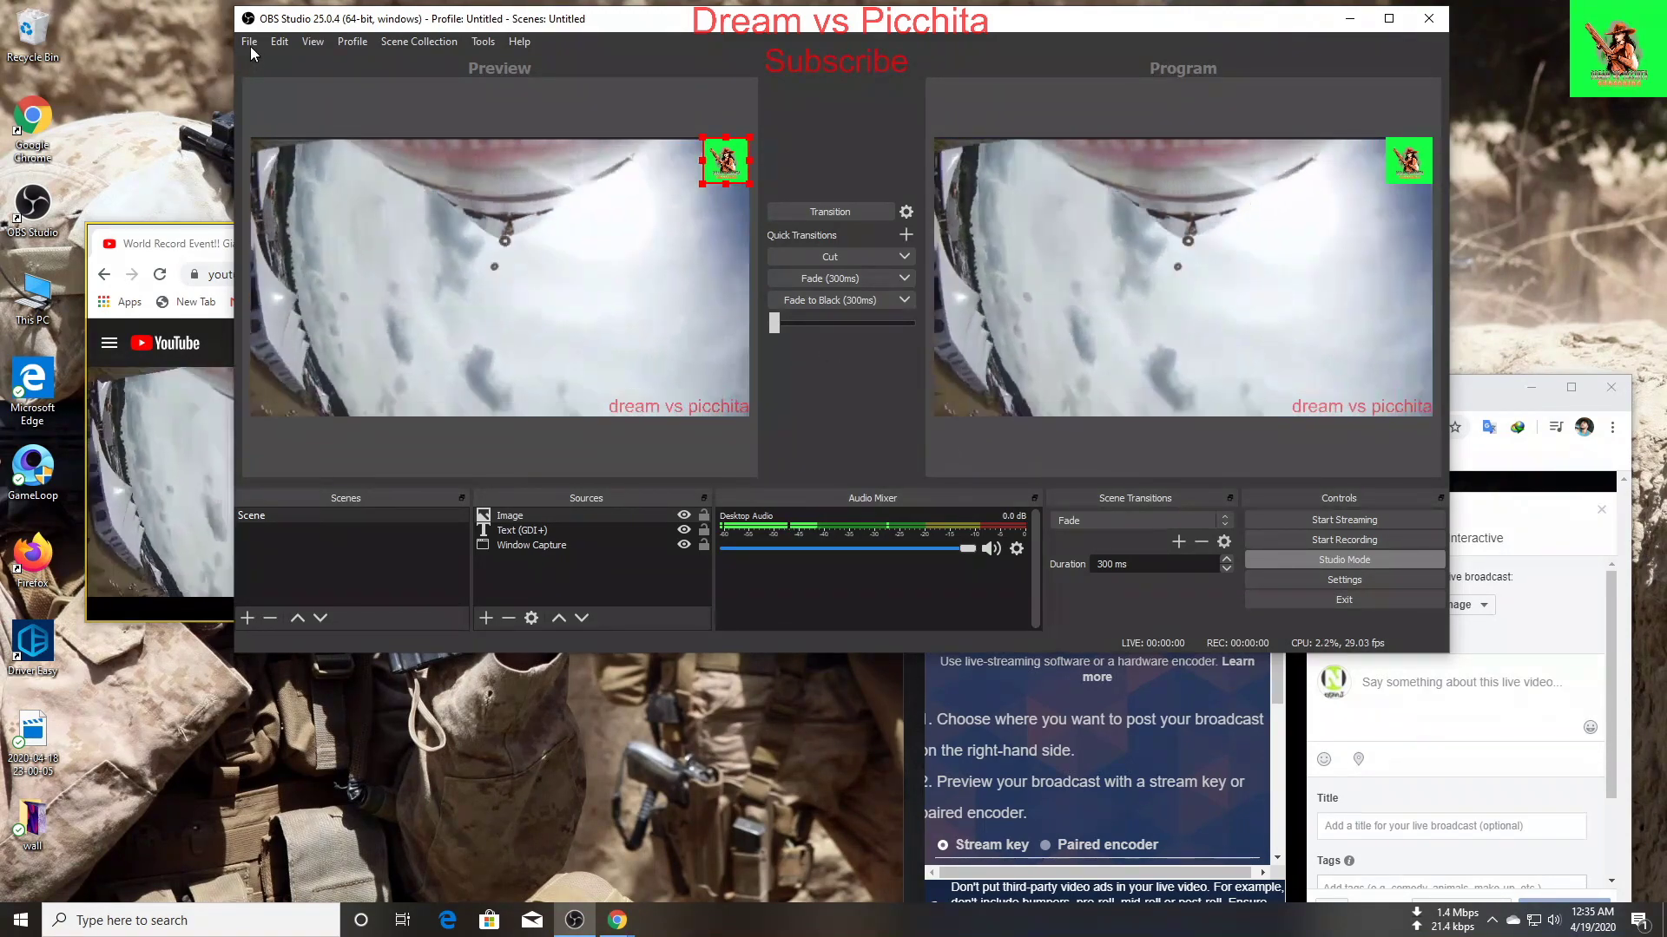
Step: Set the streaming video bitrate to 500 Kbps in the output settings and confirm the change
{"action": "left_click", "coordinate": [250, 43]}
{"action": "left_click", "coordinate": [271, 108]}
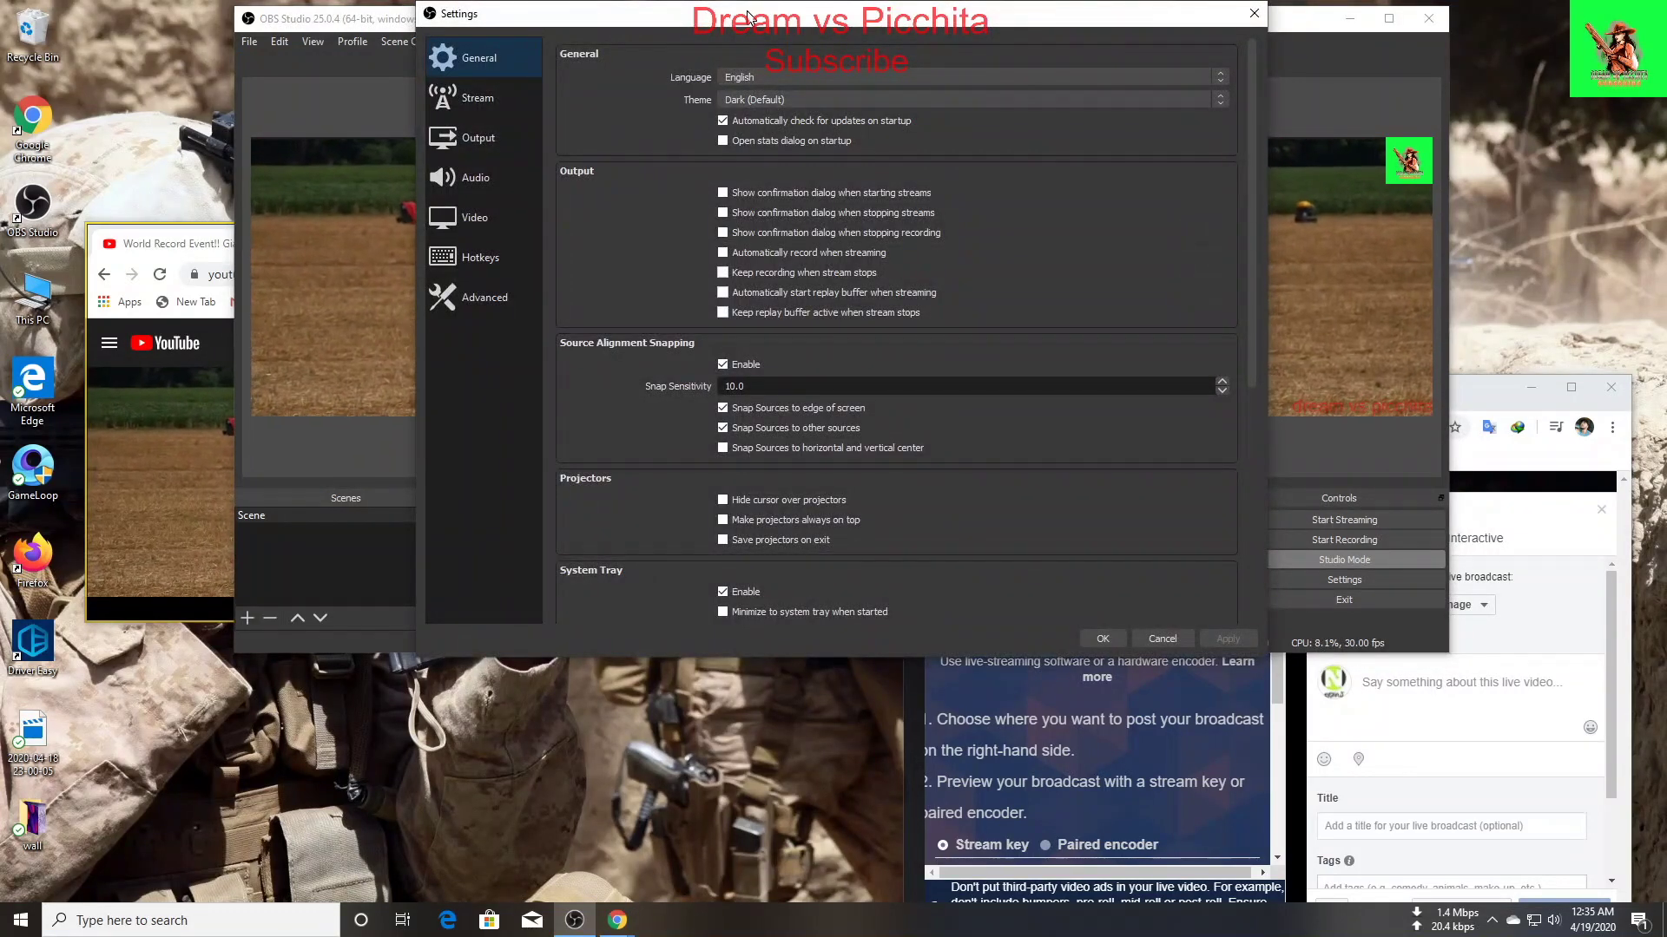
{"action": "left_click_drag", "start_coordinate": [747, 16], "coordinate": [720, 30]}
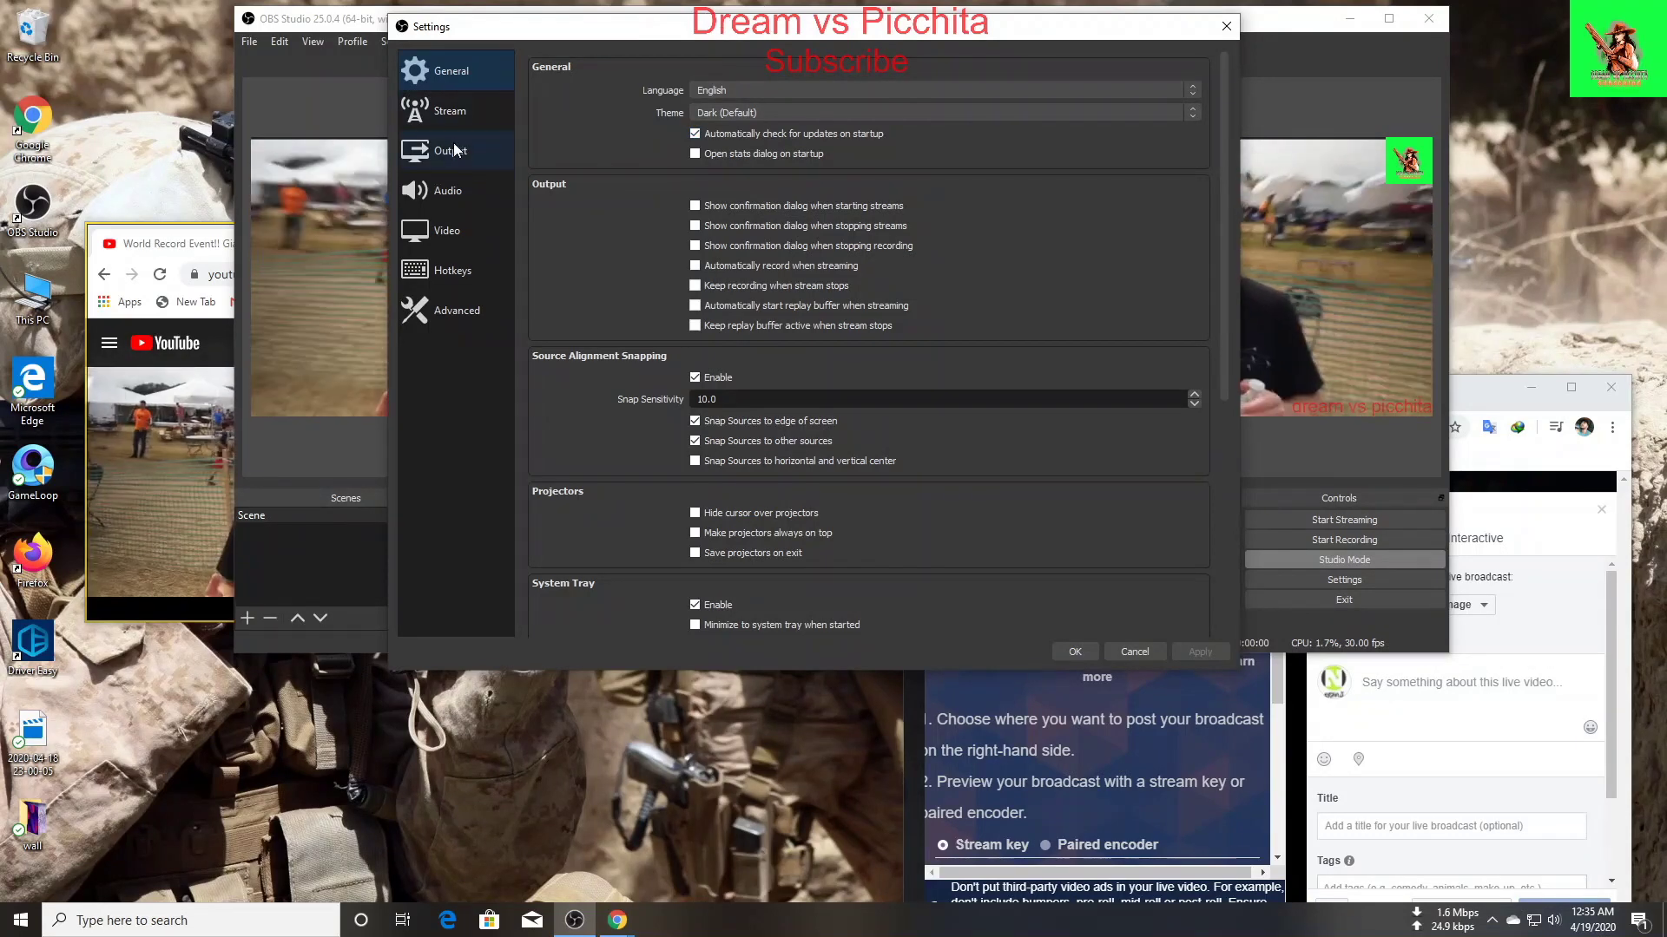
{"action": "left_click", "coordinate": [453, 151]}
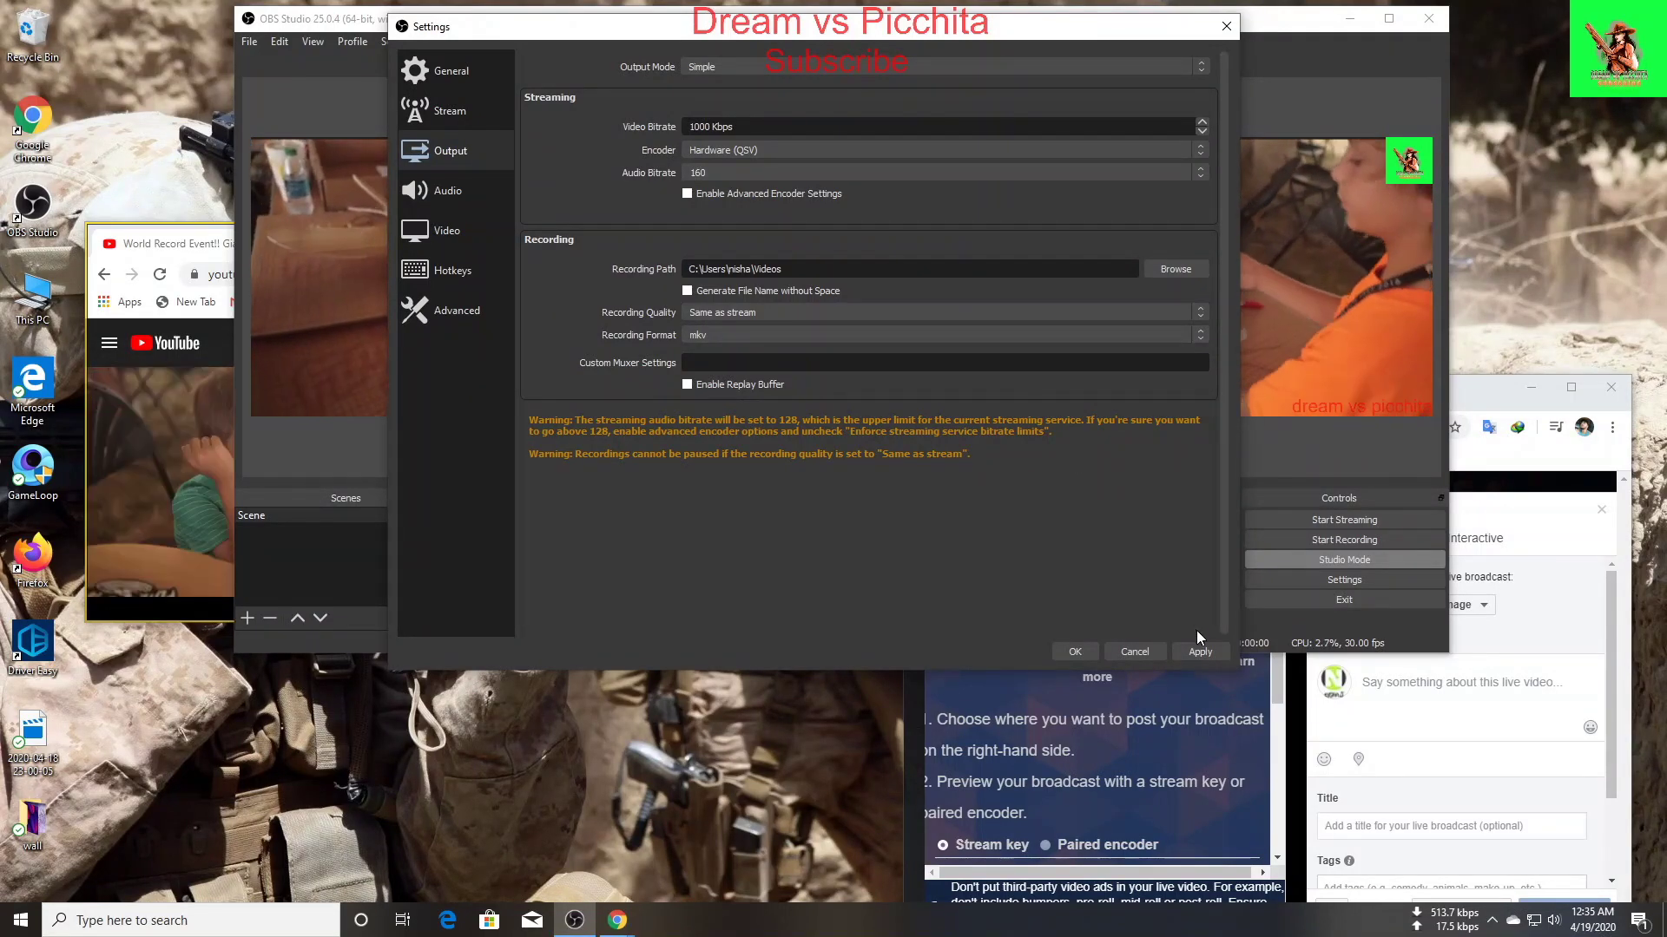
{"action": "left_click", "coordinate": [1201, 649]}
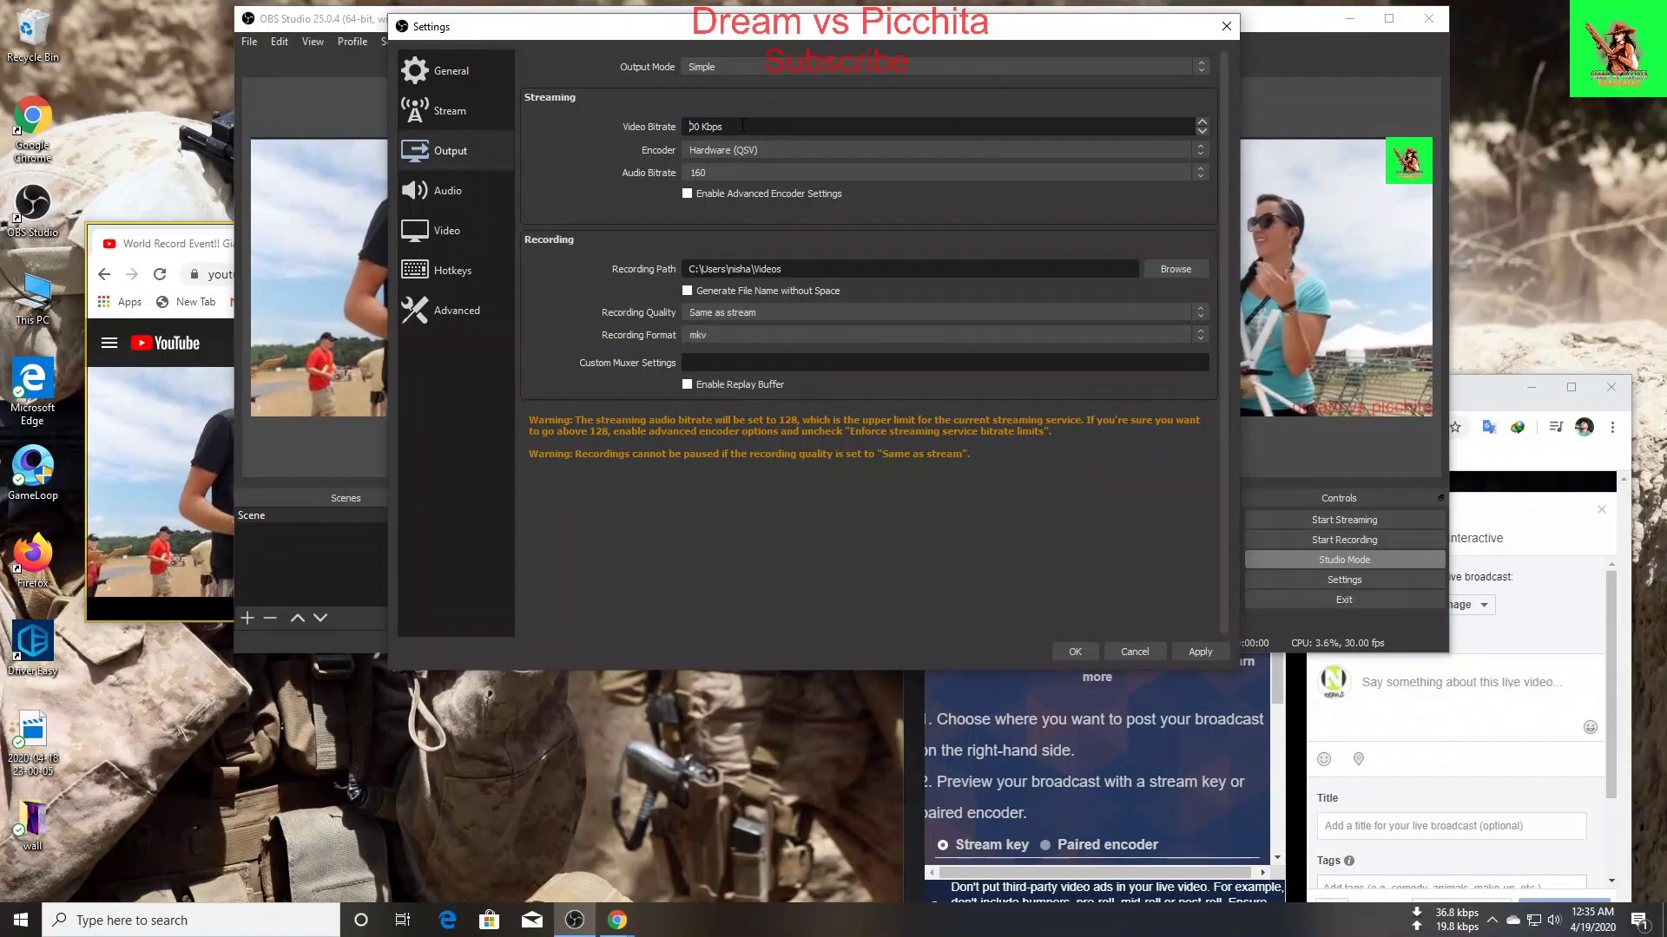
{"action": "type", "text": "50"}
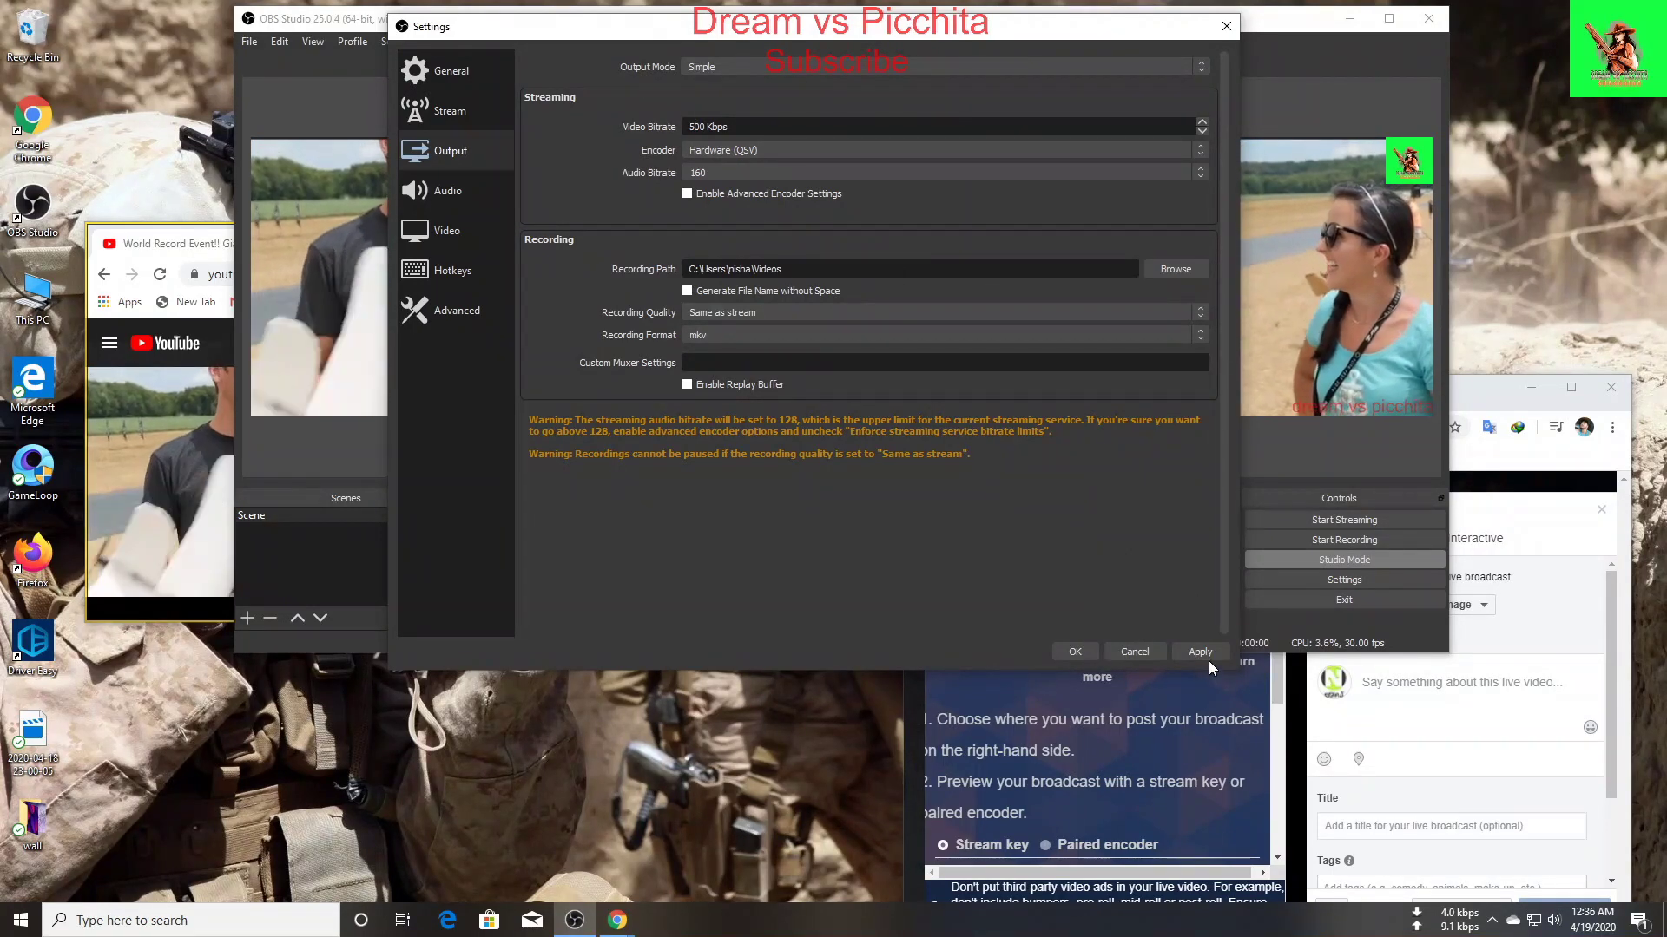
{"action": "left_click", "coordinate": [1079, 653]}
Step: Set the output (scaled) resolution to 852x480 in the video settings, confirm the change and deselect the logo image
{"action": "left_click", "coordinate": [249, 41]}
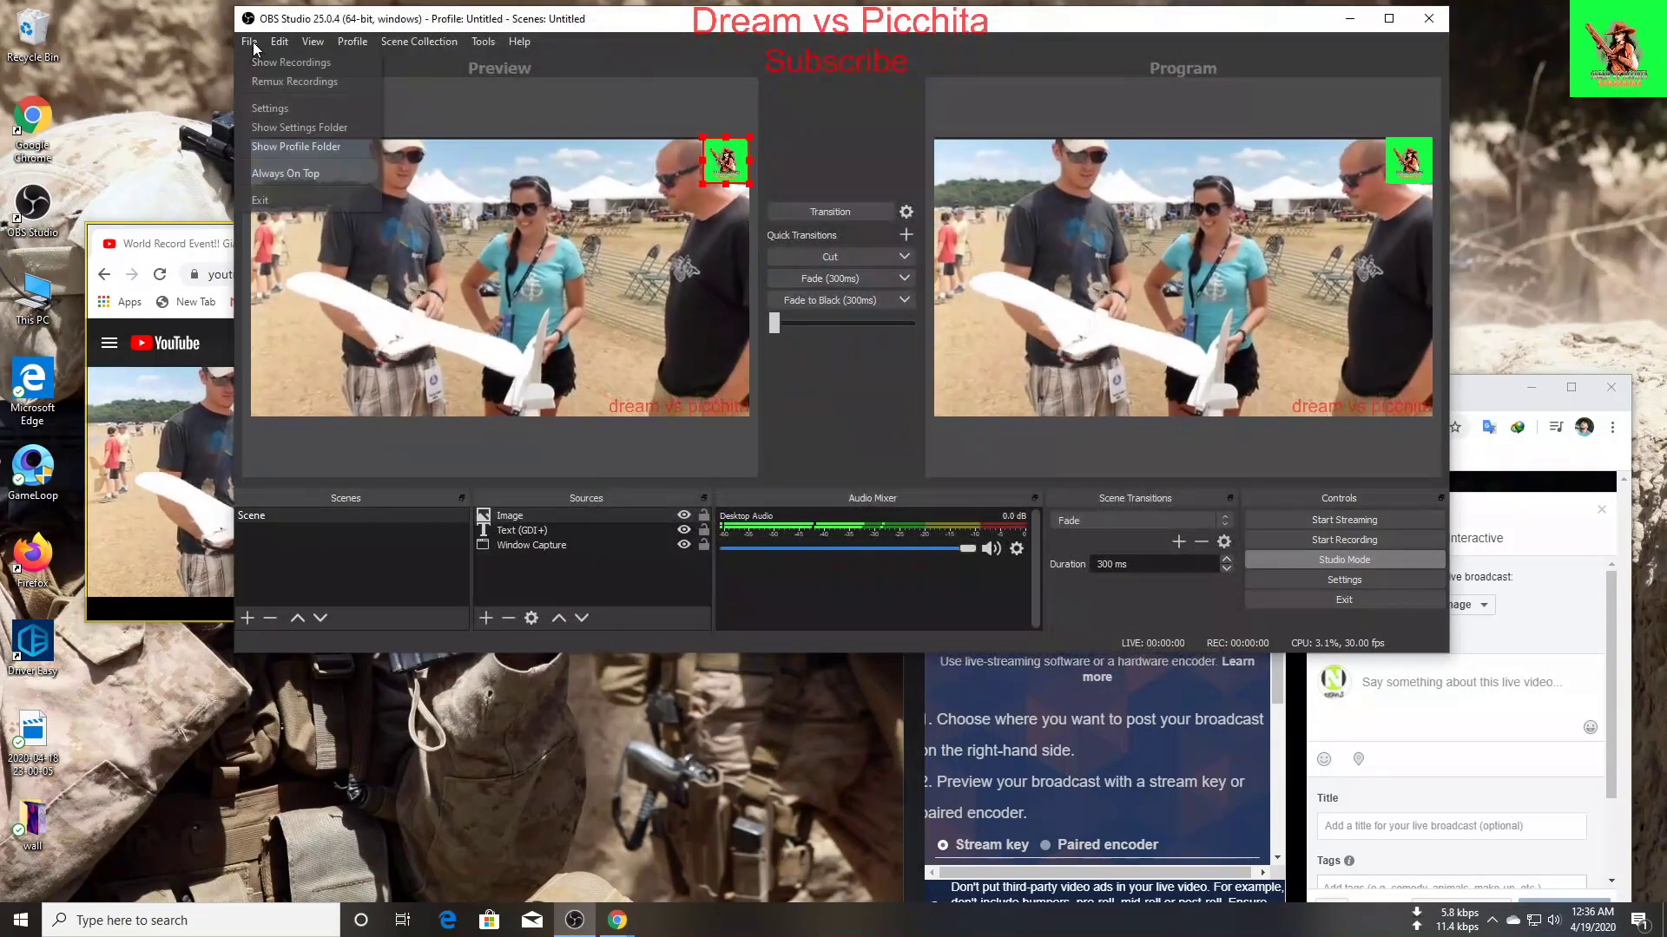
{"action": "left_click", "coordinate": [284, 107]}
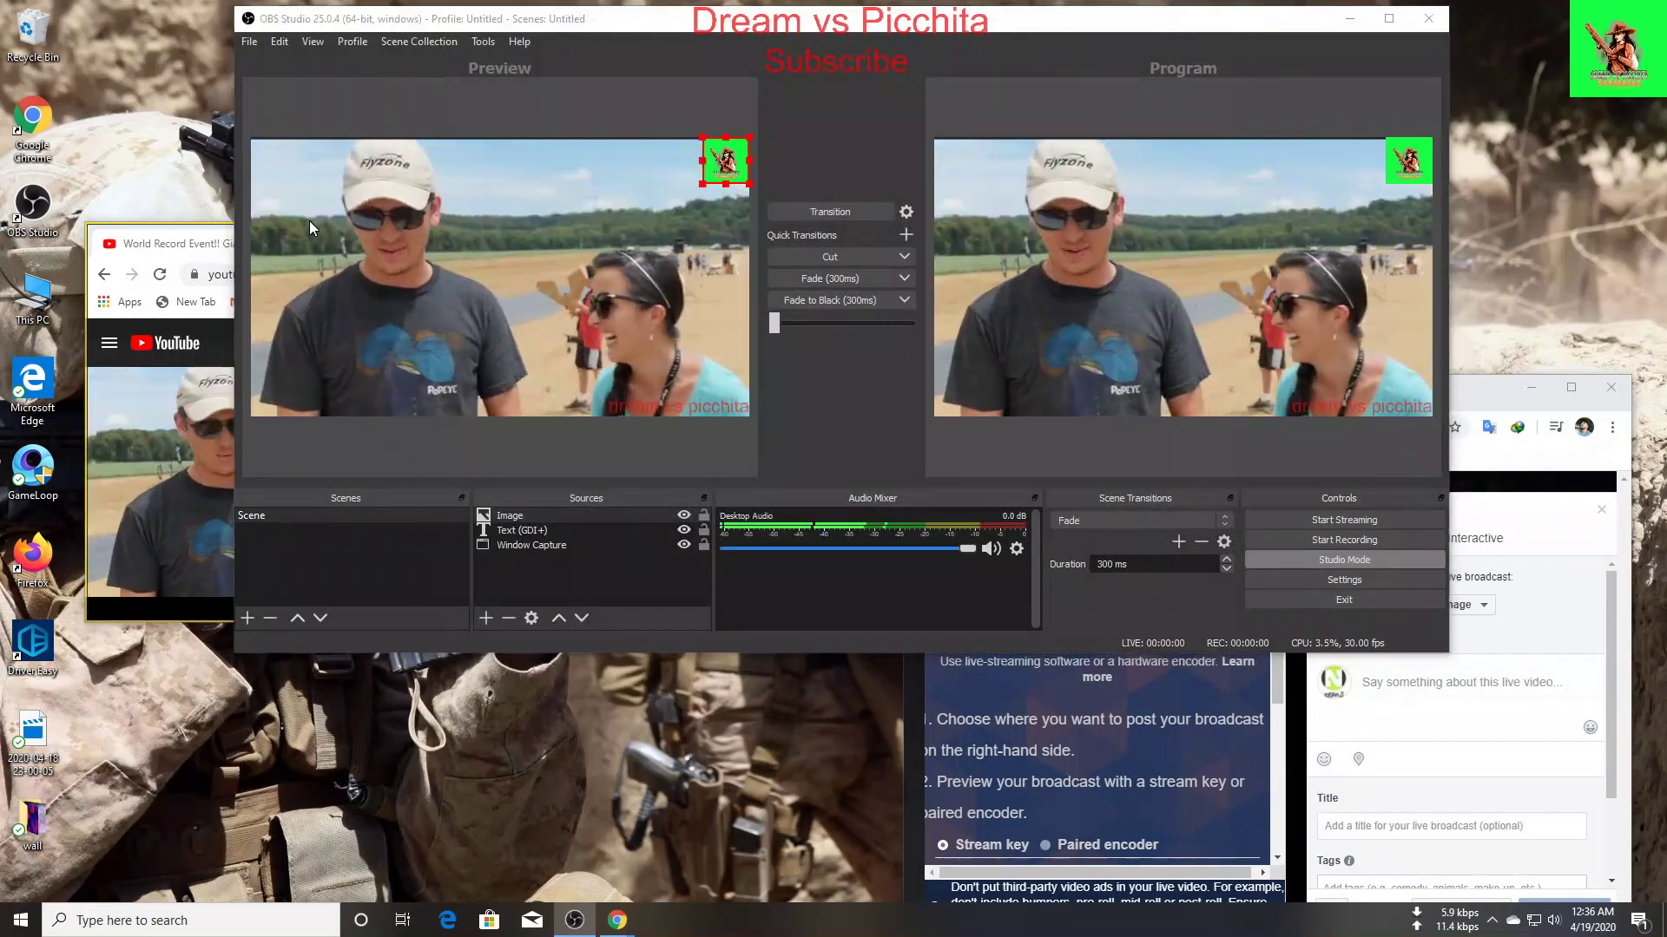
{"action": "left_click", "coordinate": [493, 226]}
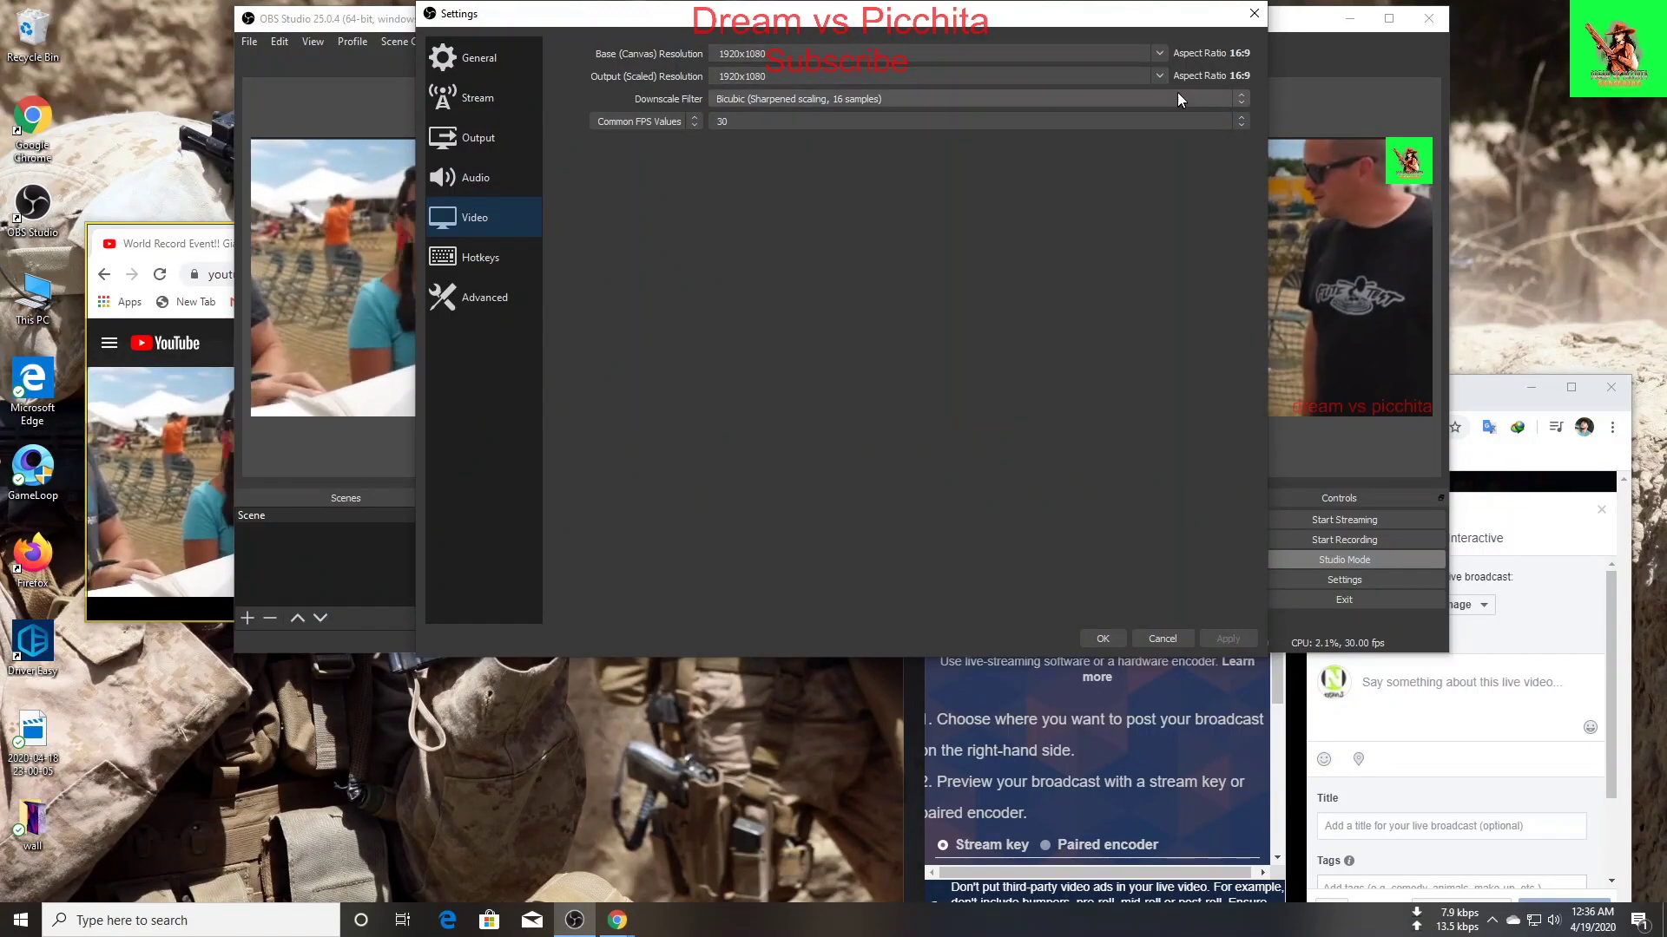
{"action": "left_click", "coordinate": [1160, 77]}
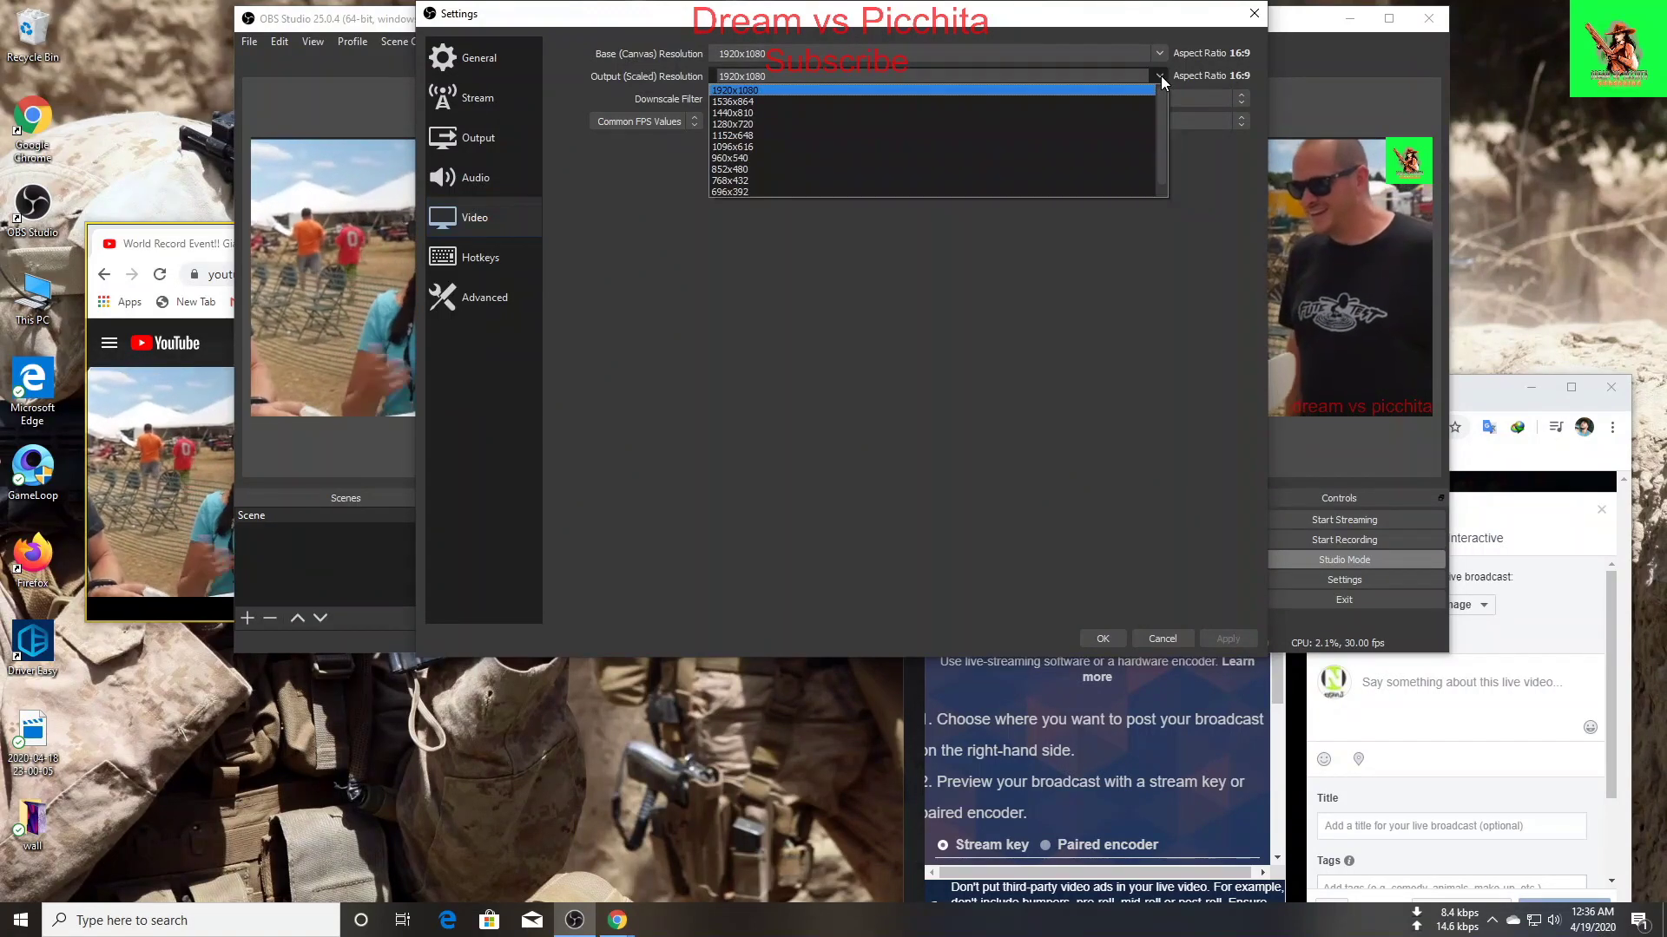
{"action": "left_click", "coordinate": [784, 170]}
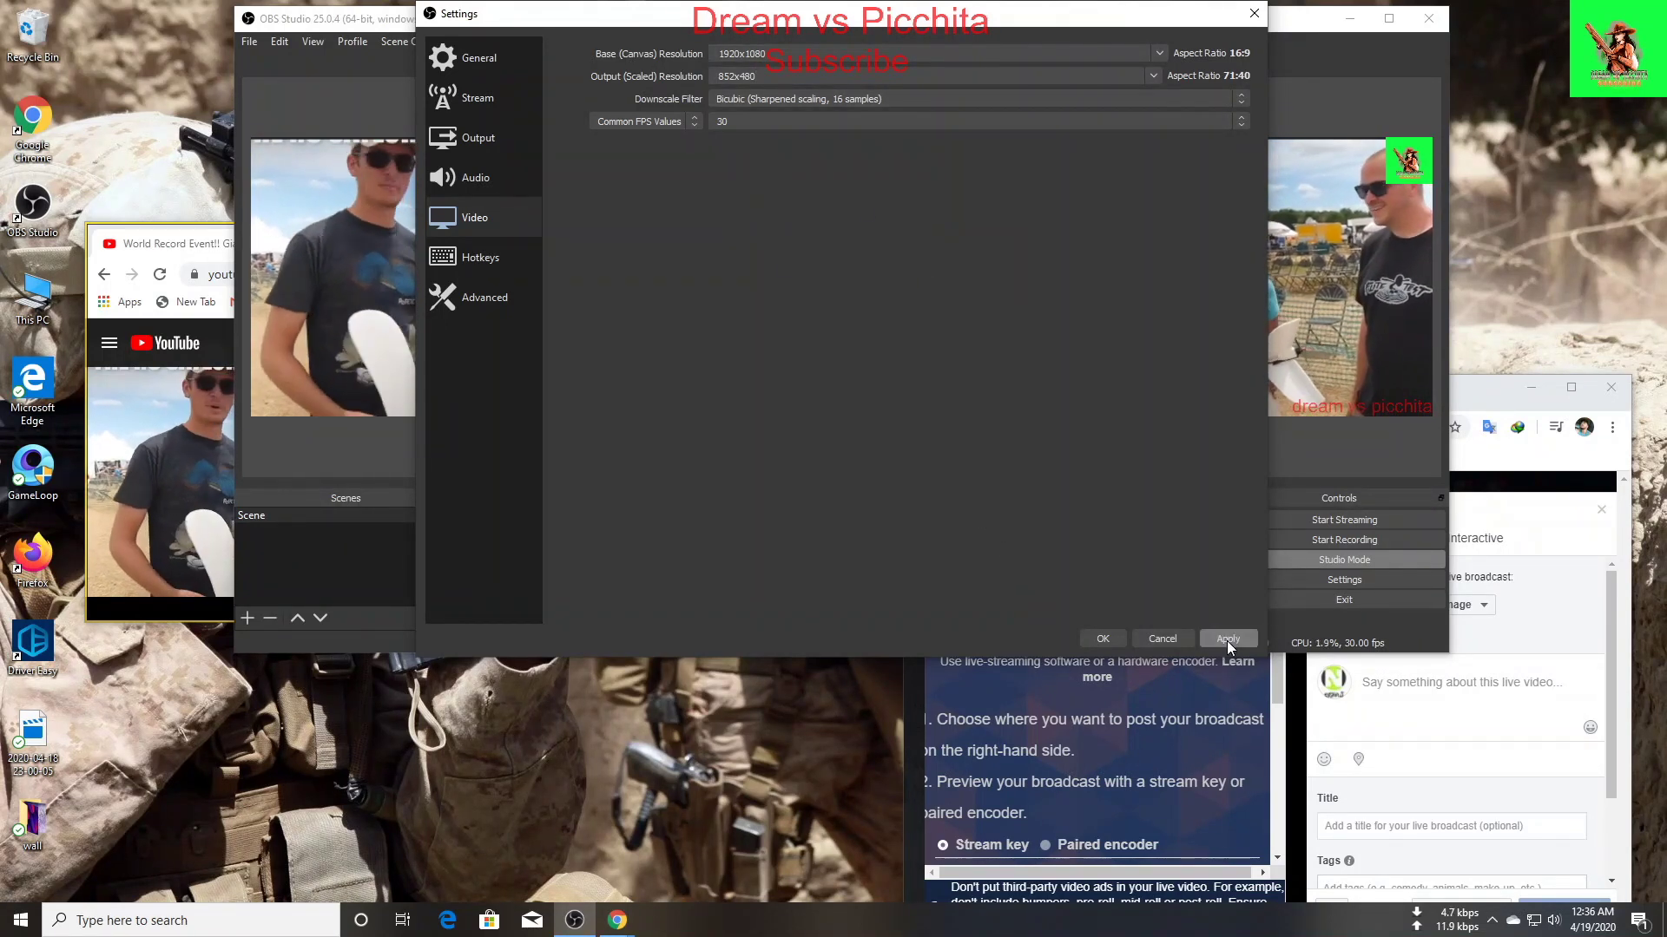
{"action": "left_click", "coordinate": [1103, 642]}
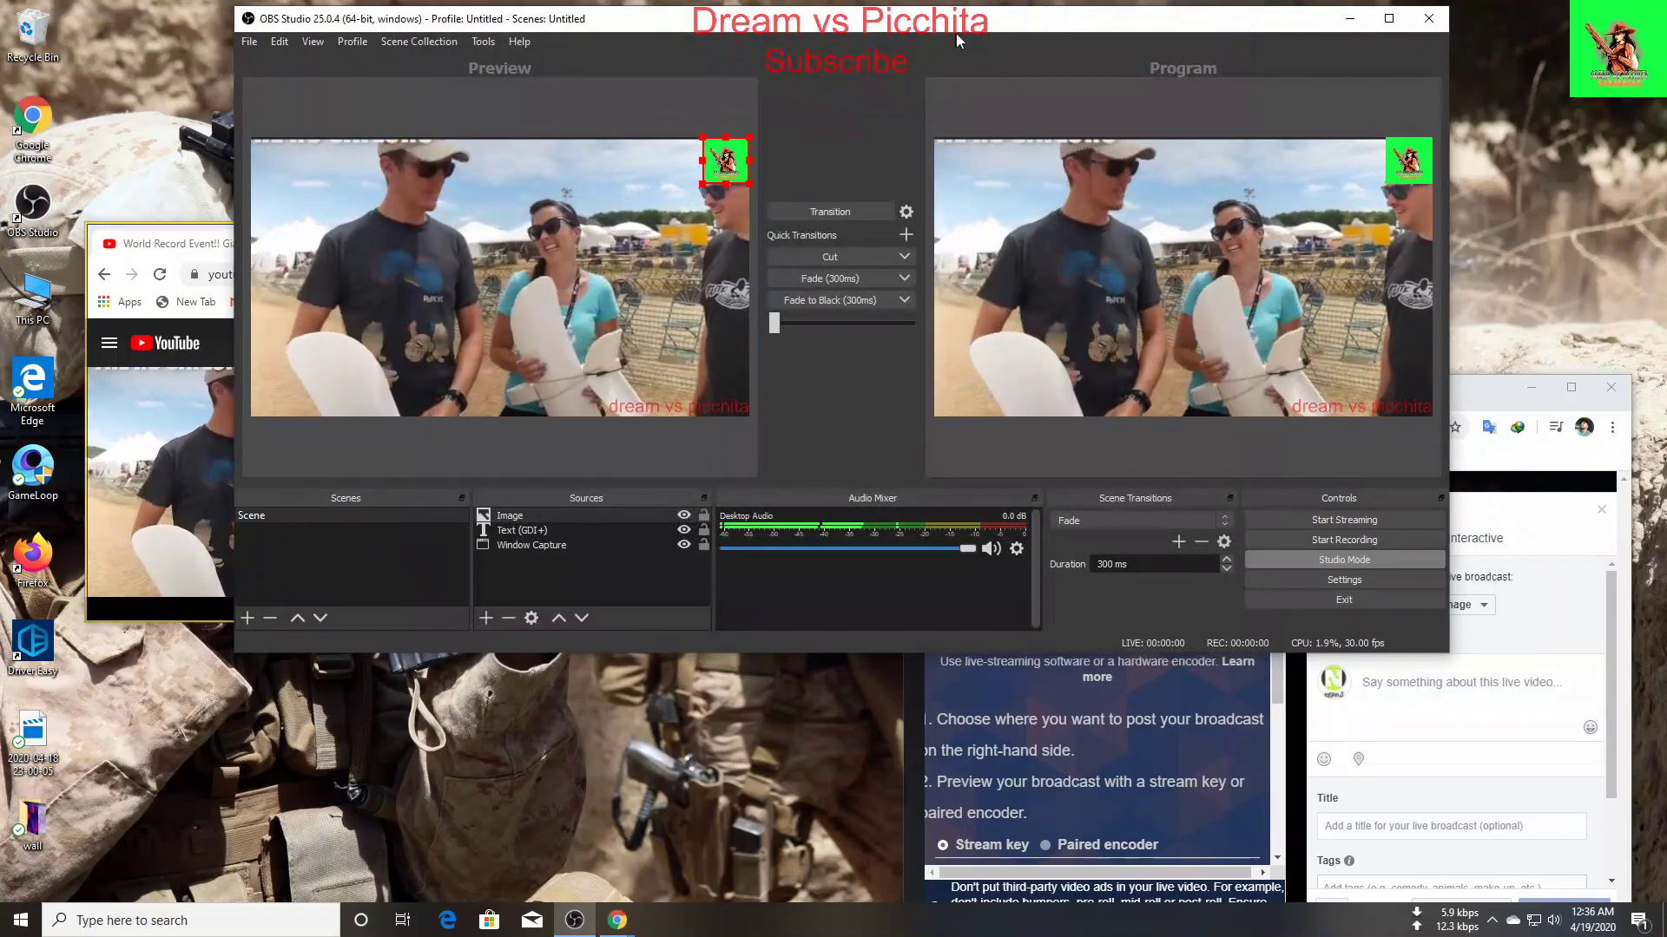
{"action": "left_click", "coordinate": [742, 461]}
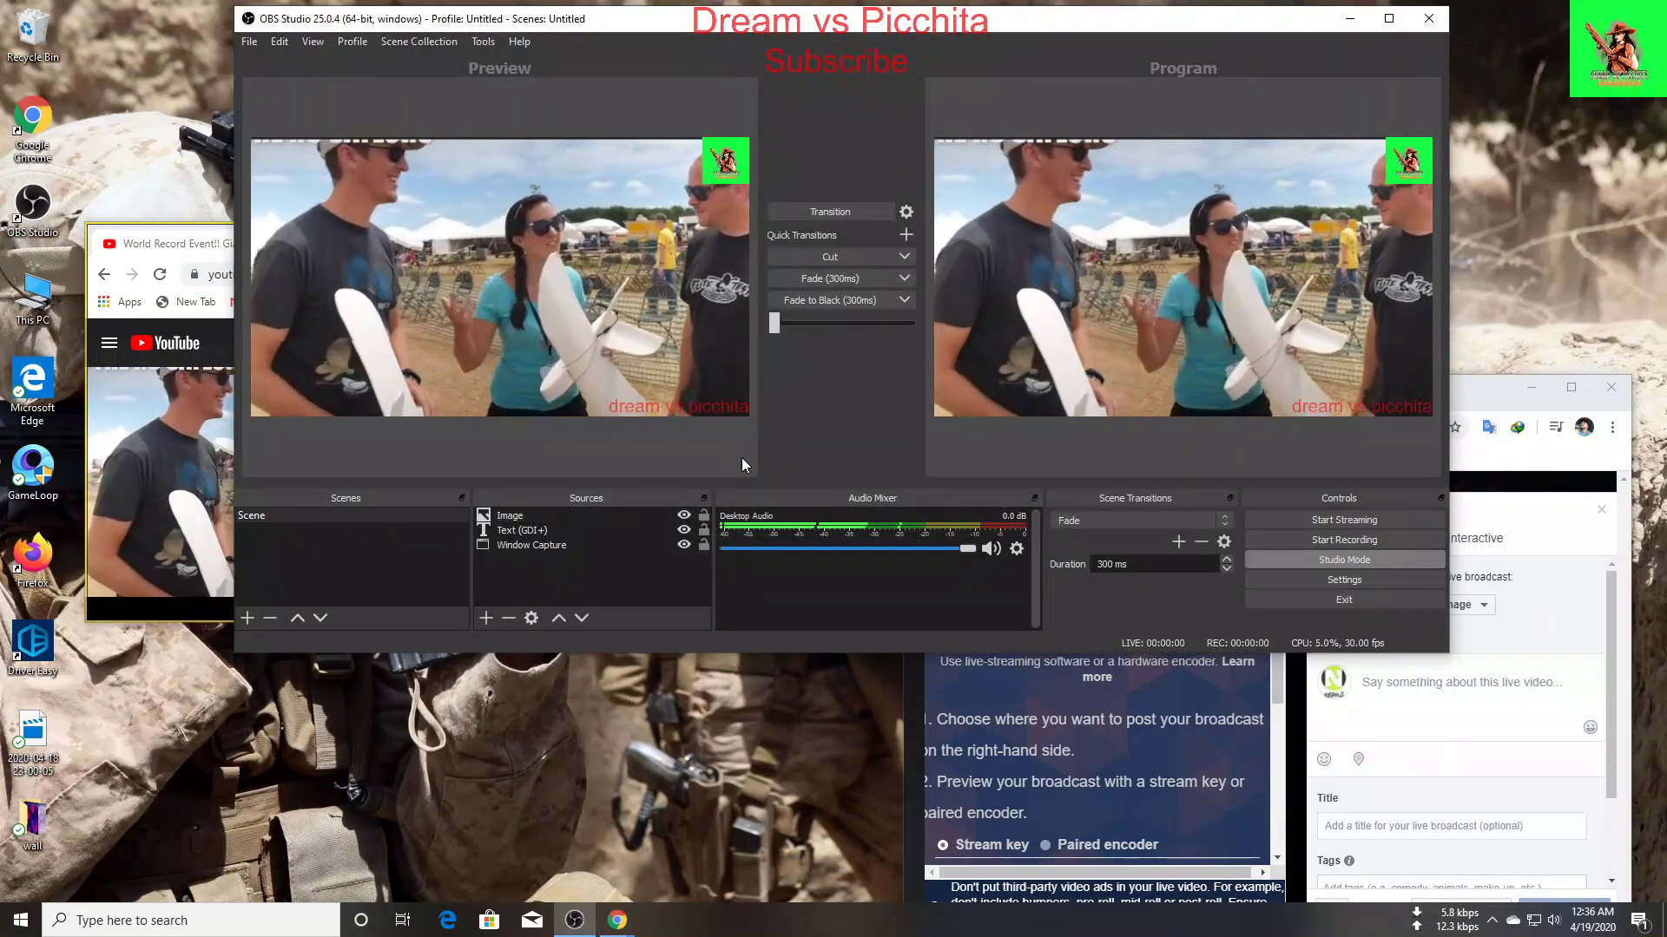
Step: Switch to the Facebook live page in Chrome, enlarge the window to reach the stream key, copy the key and restore the window
{"action": "left_click", "coordinate": [1478, 395]}
{"action": "left_click_drag", "start_coordinate": [1477, 396], "coordinate": [1438, 317]}
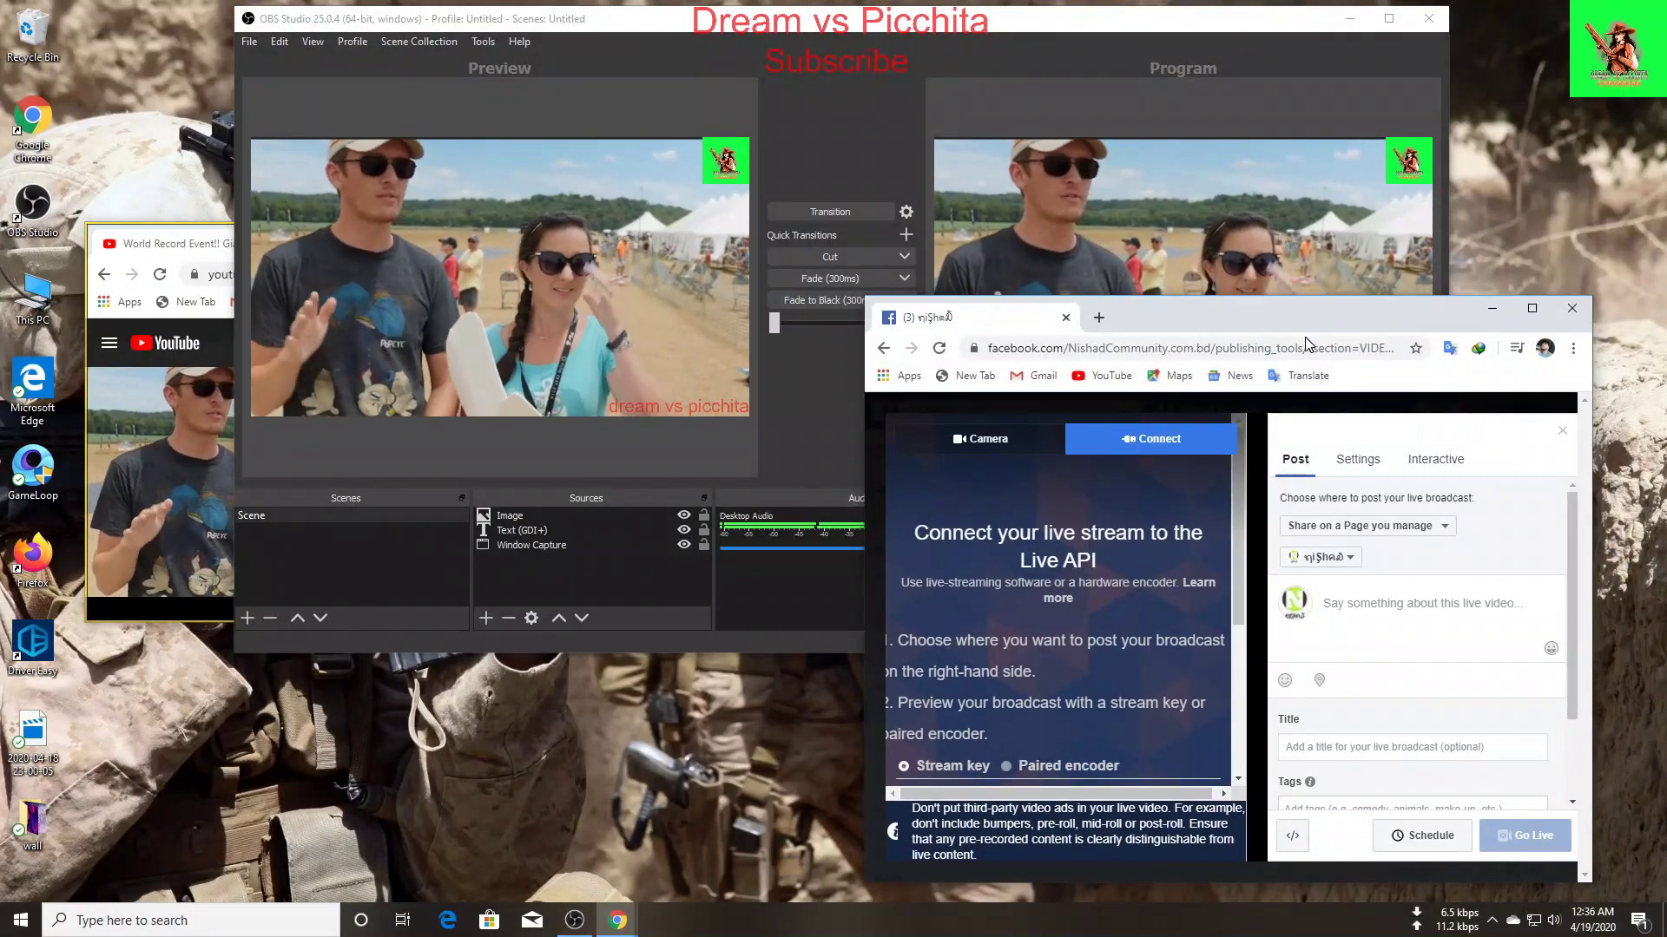
{"action": "left_click_drag", "start_coordinate": [1306, 322], "coordinate": [1116, 692]}
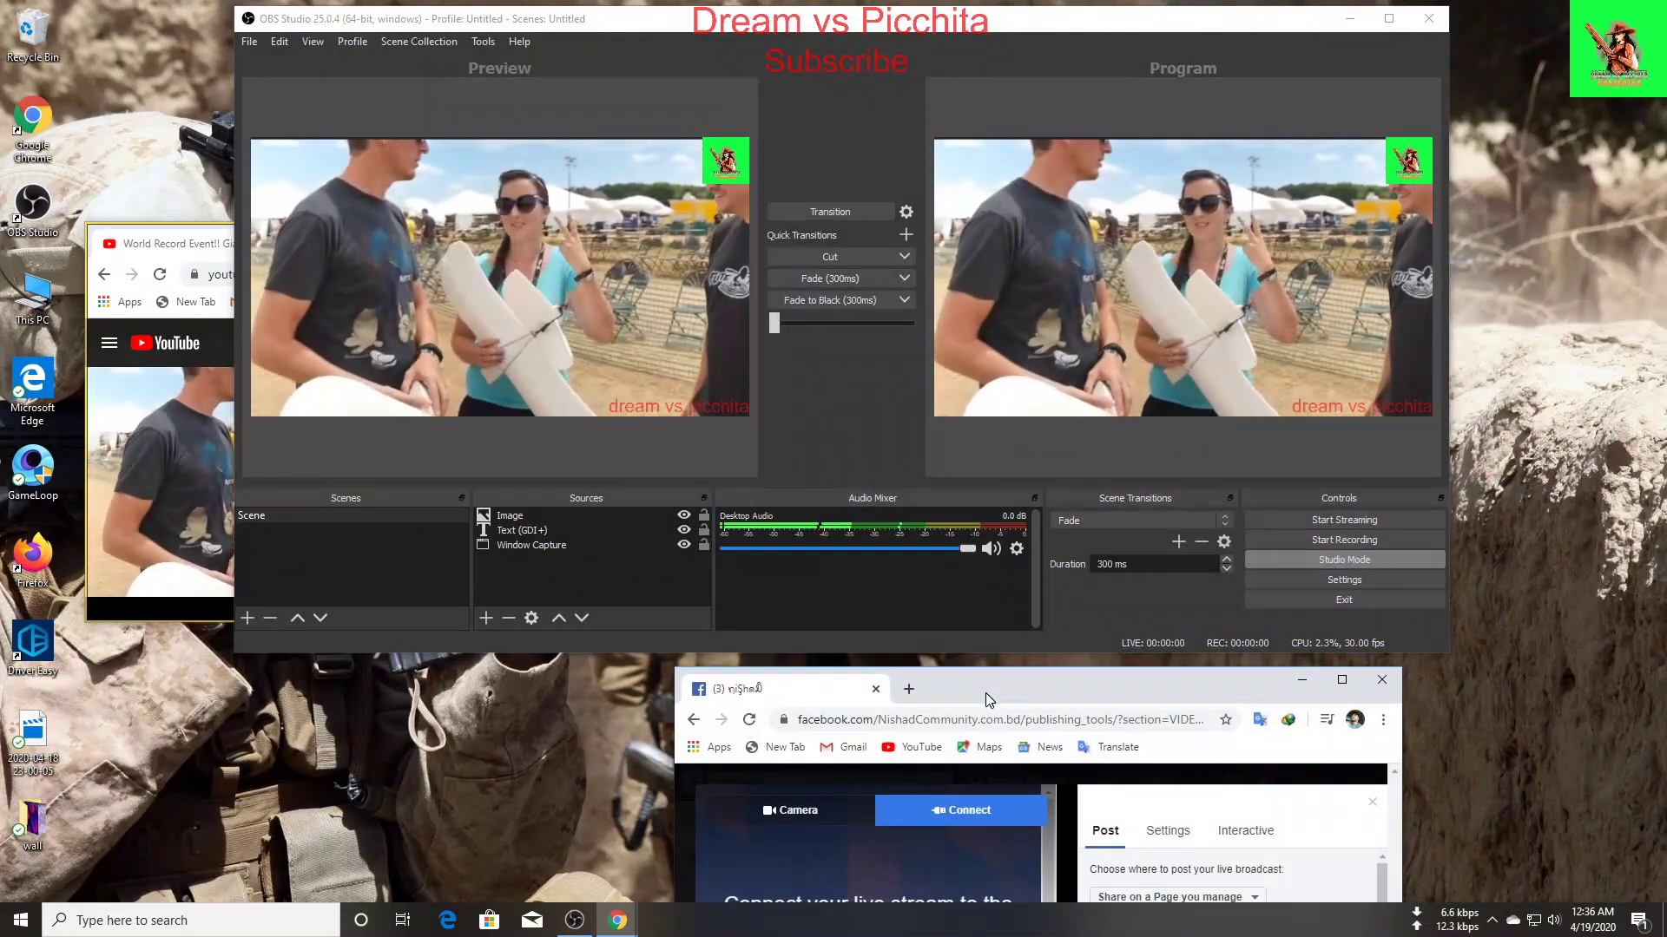
{"action": "left_click_drag", "start_coordinate": [985, 701], "coordinate": [1102, 241]}
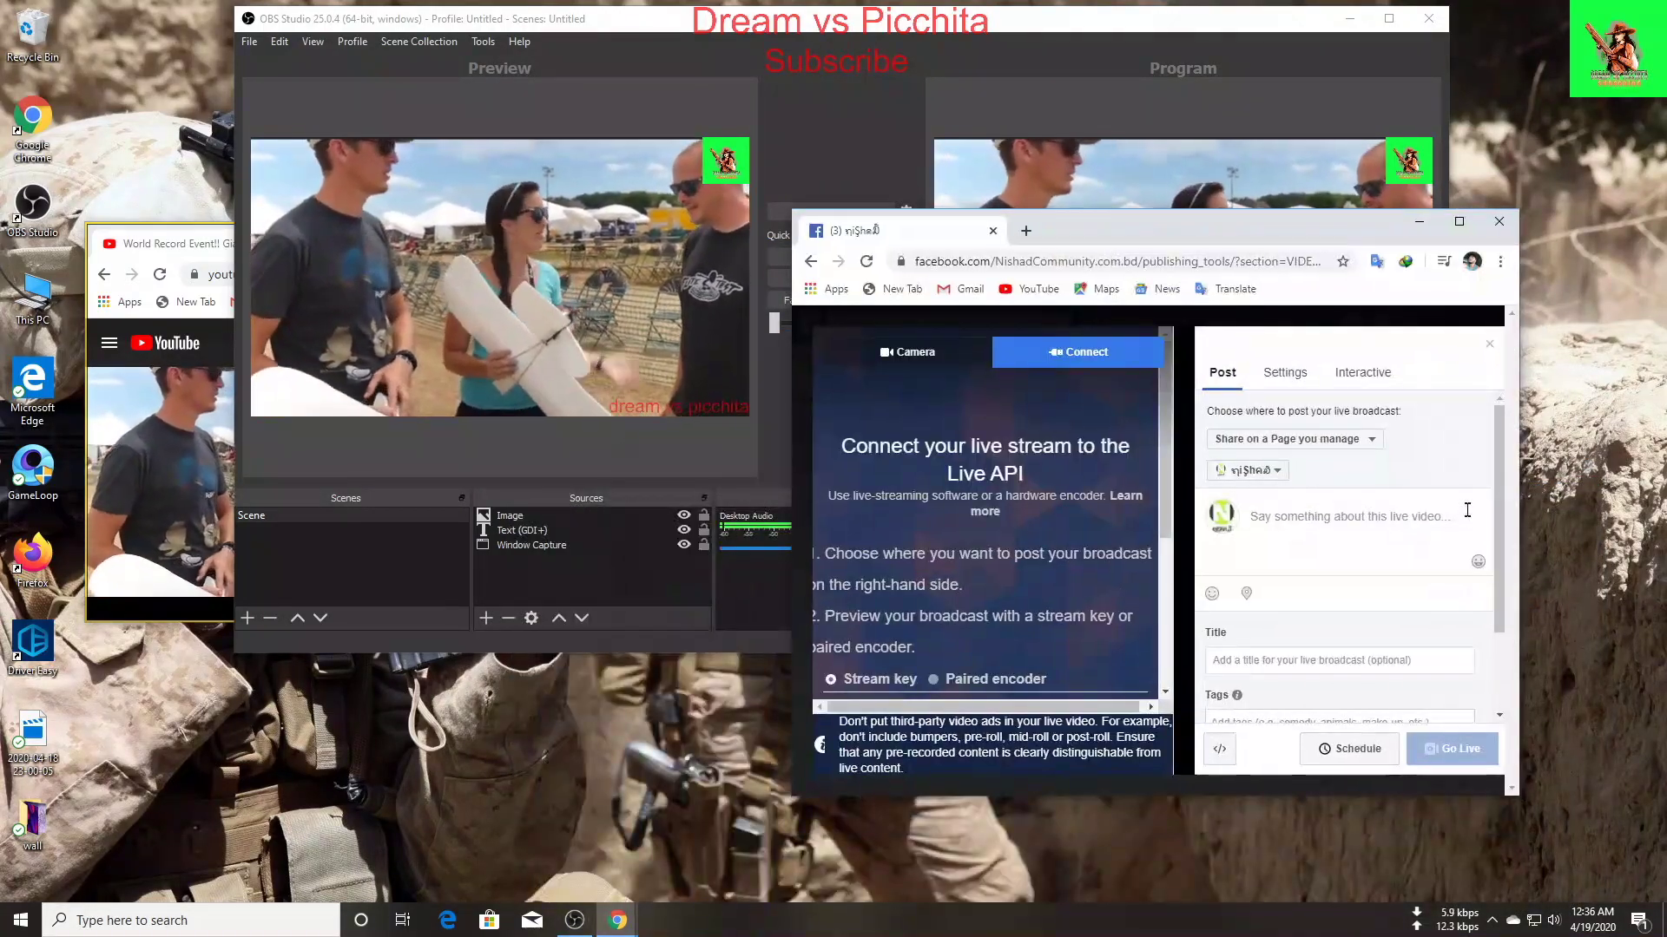
{"action": "scroll", "coordinate": [1503, 484], "scroll_direction": "down", "scroll_amount": 2}
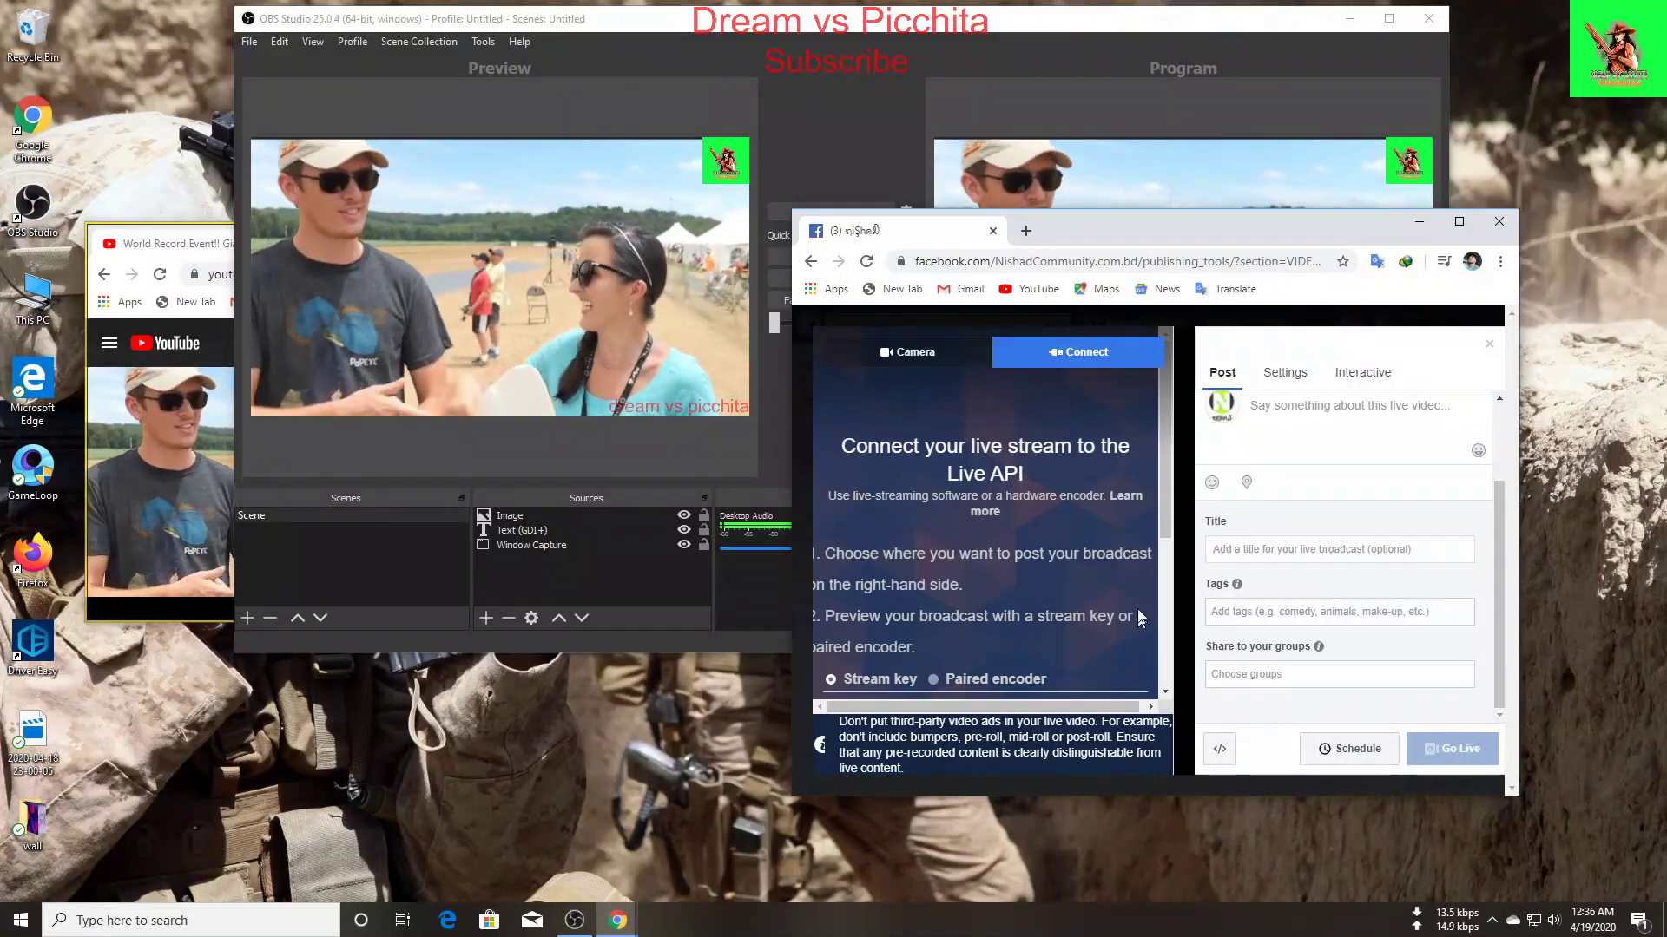
{"action": "scroll", "coordinate": [1166, 497], "scroll_direction": "down", "scroll_amount": 3}
{"action": "key", "text": "super+Up"}
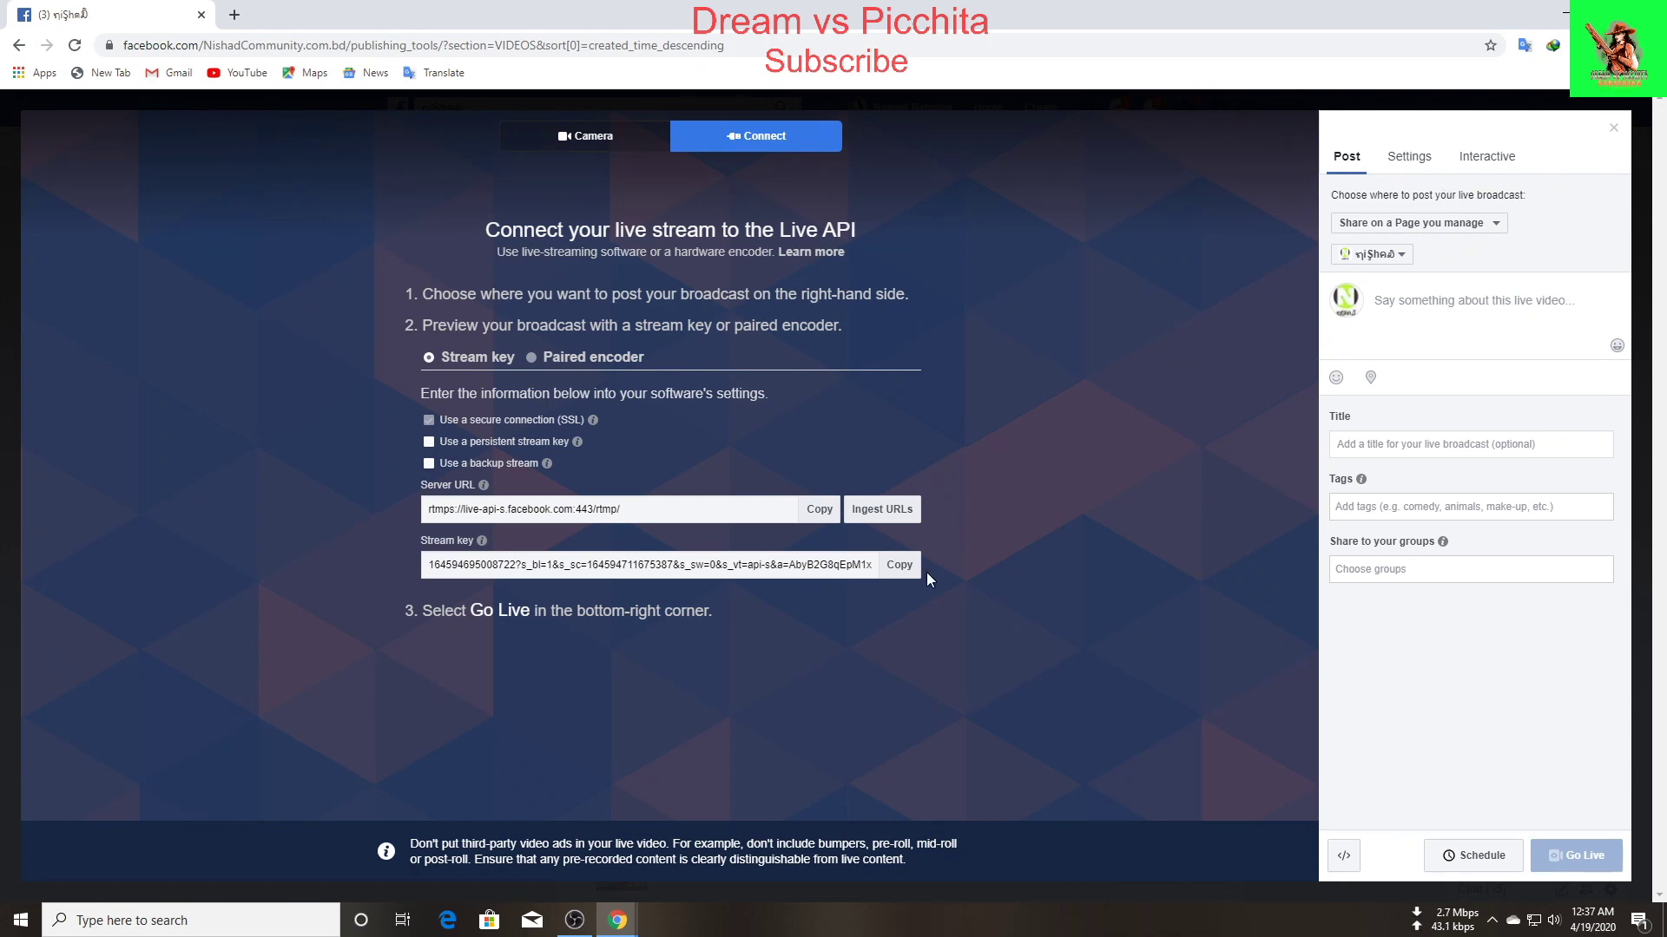
{"action": "left_click_drag", "start_coordinate": [1029, 17], "coordinate": [1159, 323]}
Step: Open the stream settings in OBS Studio and keep Facebook Live as the streaming service
{"action": "left_click", "coordinate": [249, 42]}
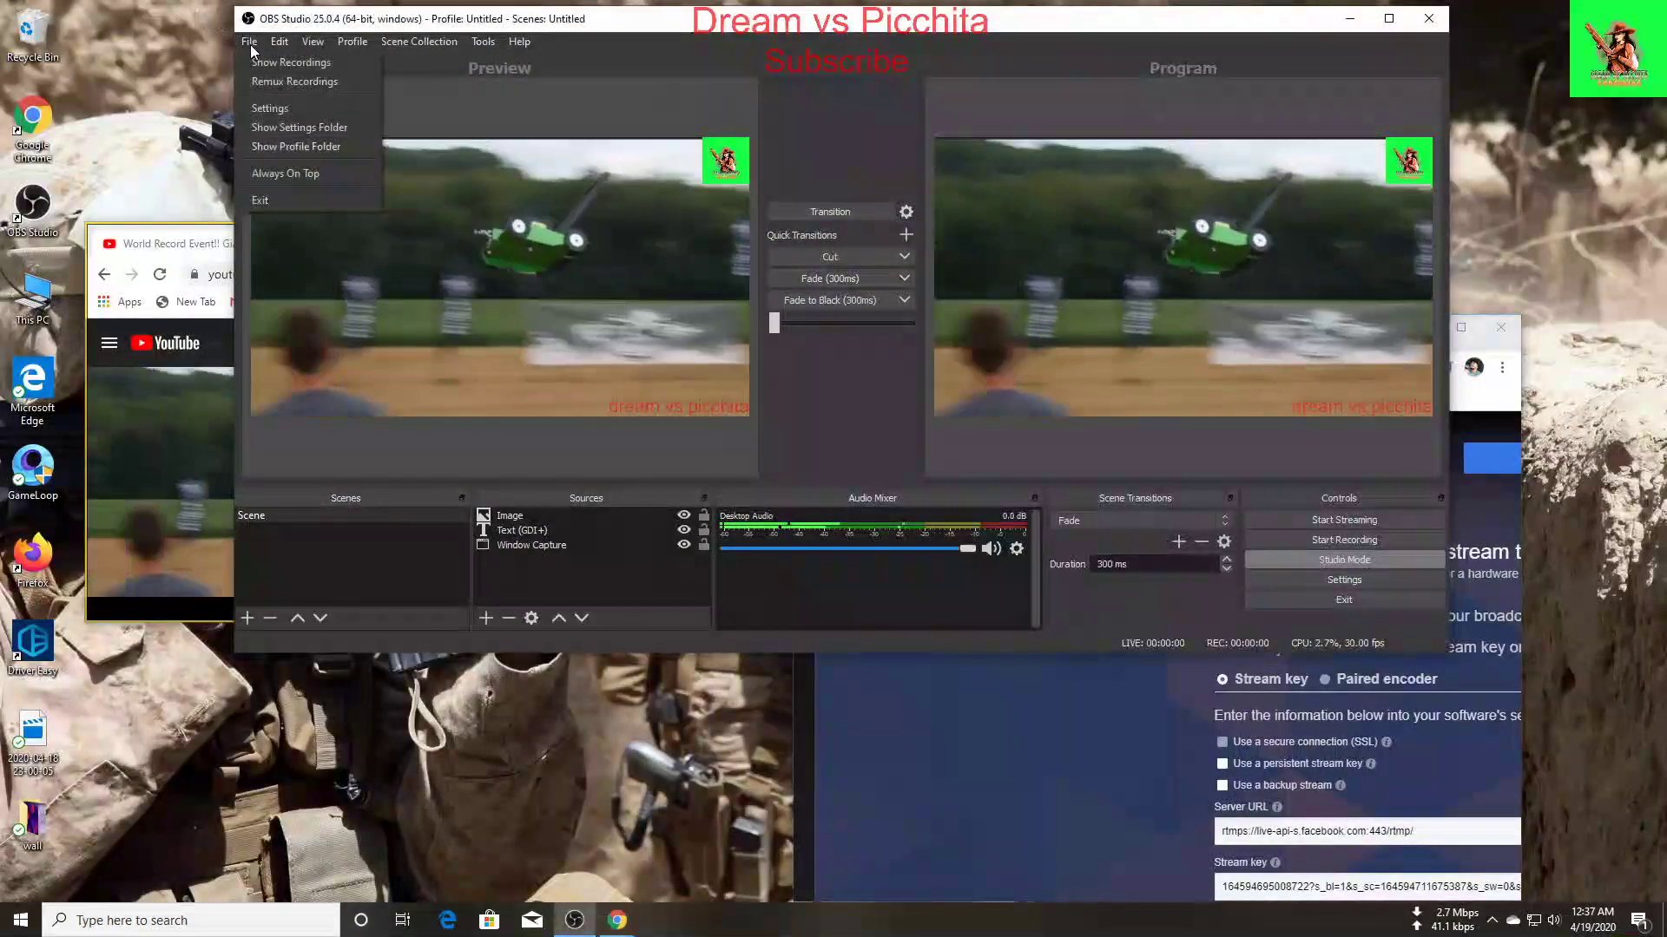
{"action": "left_click", "coordinate": [616, 211]}
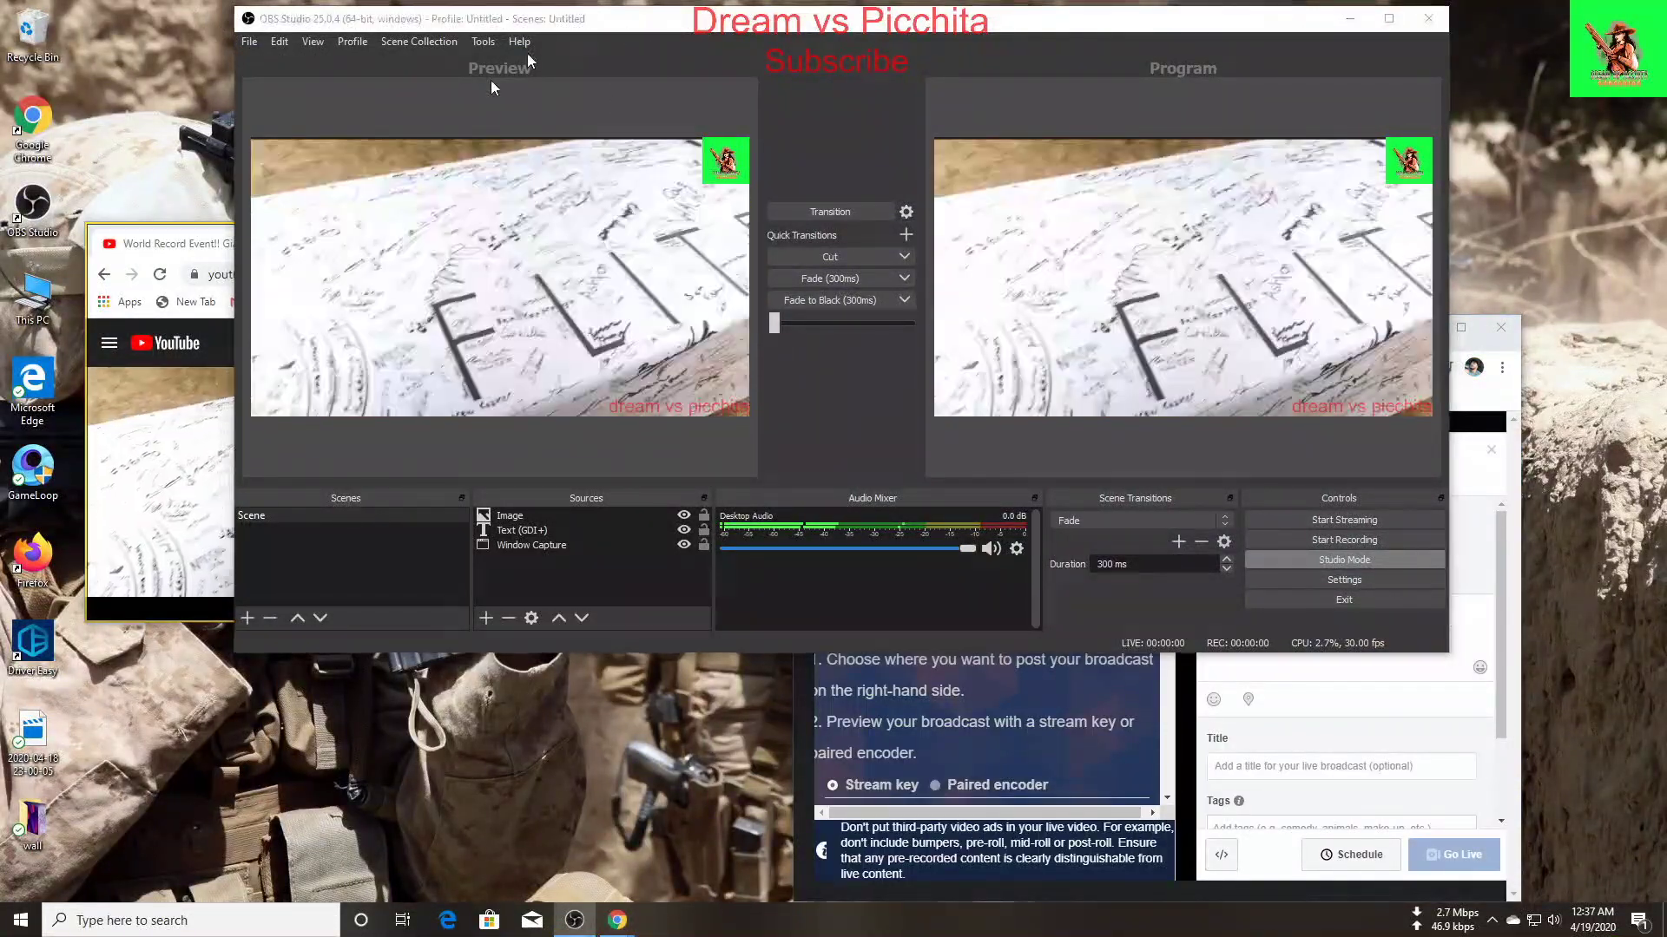
{"action": "left_click", "coordinate": [494, 102]}
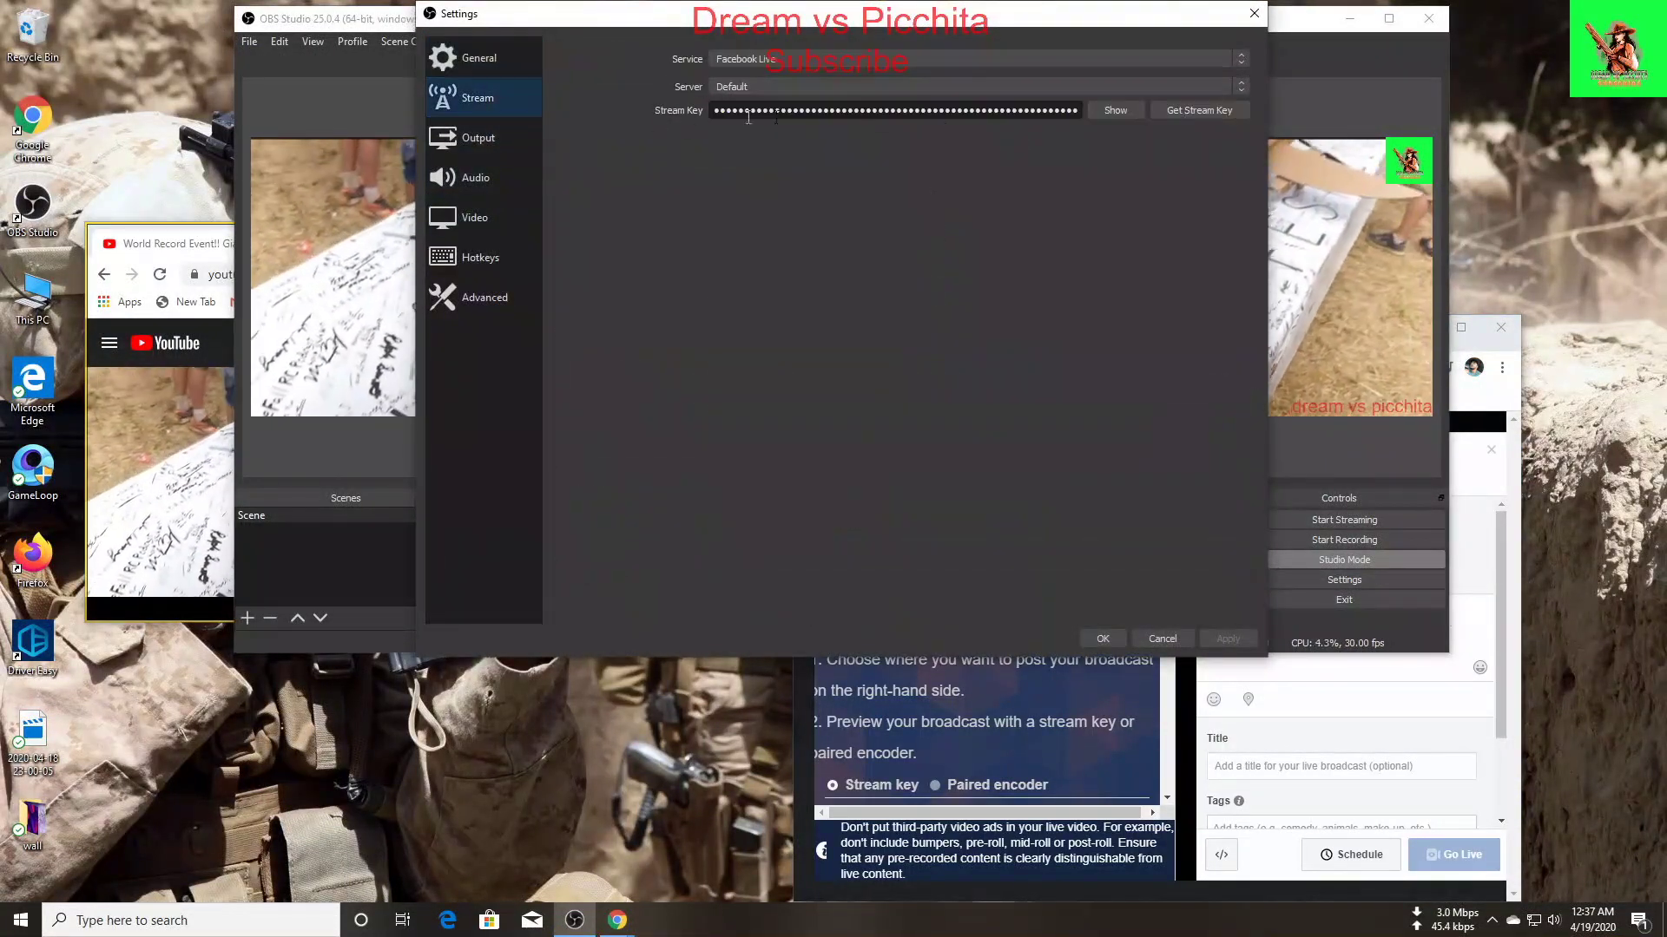
{"action": "left_click", "coordinate": [758, 58]}
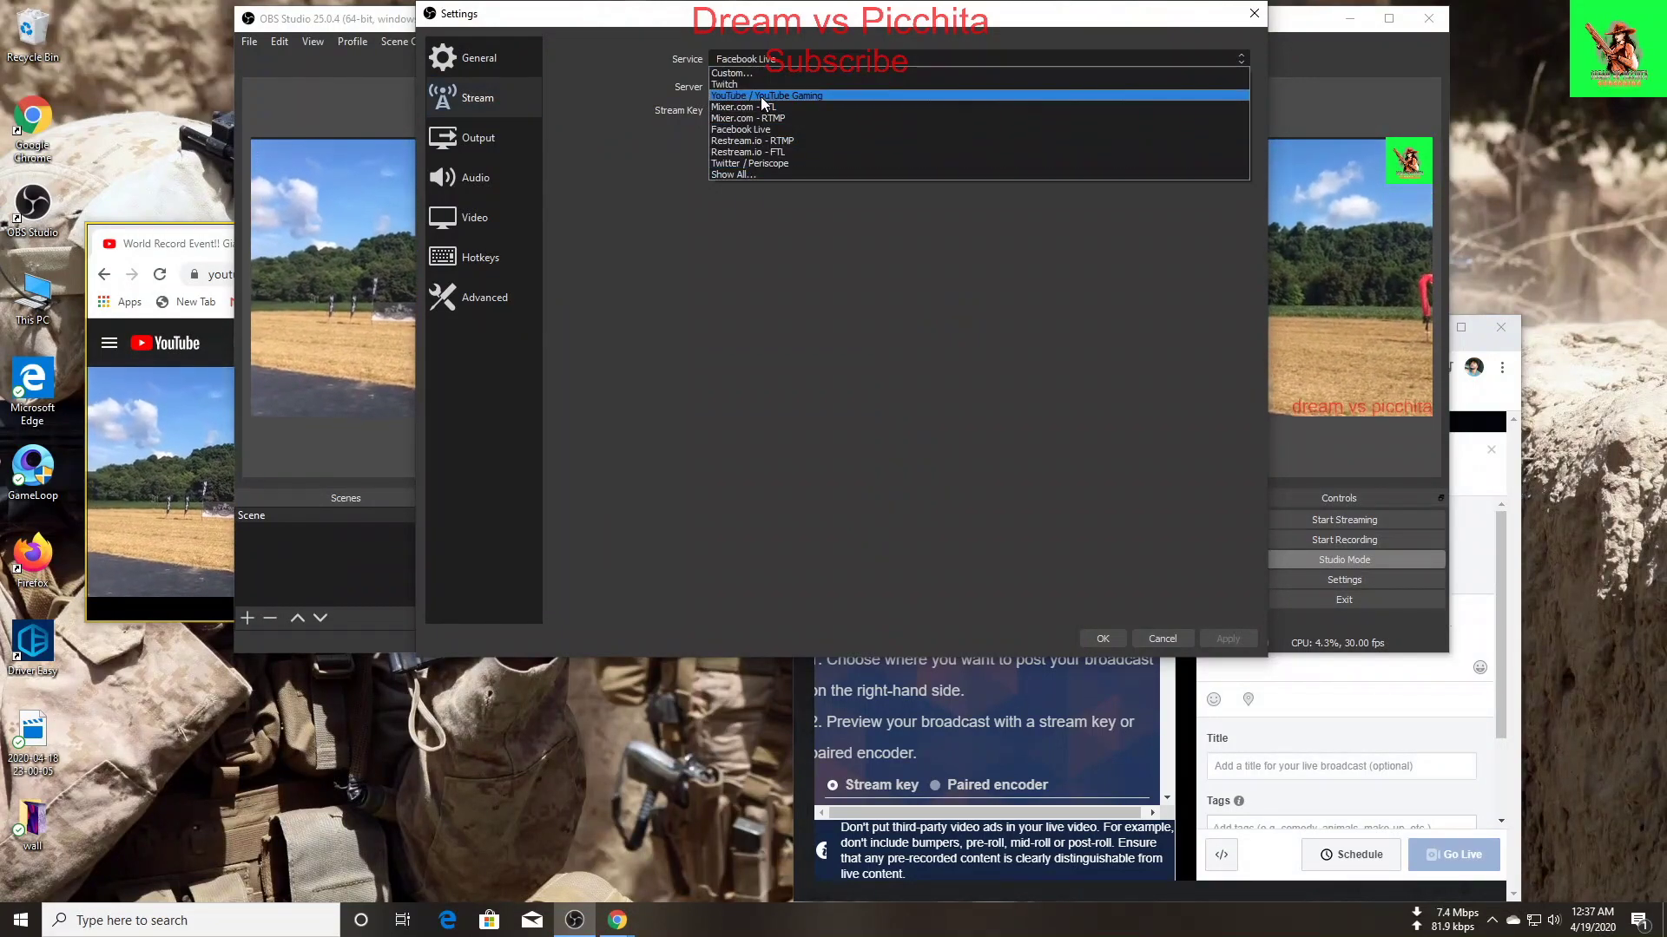
{"action": "left_click", "coordinate": [763, 177]}
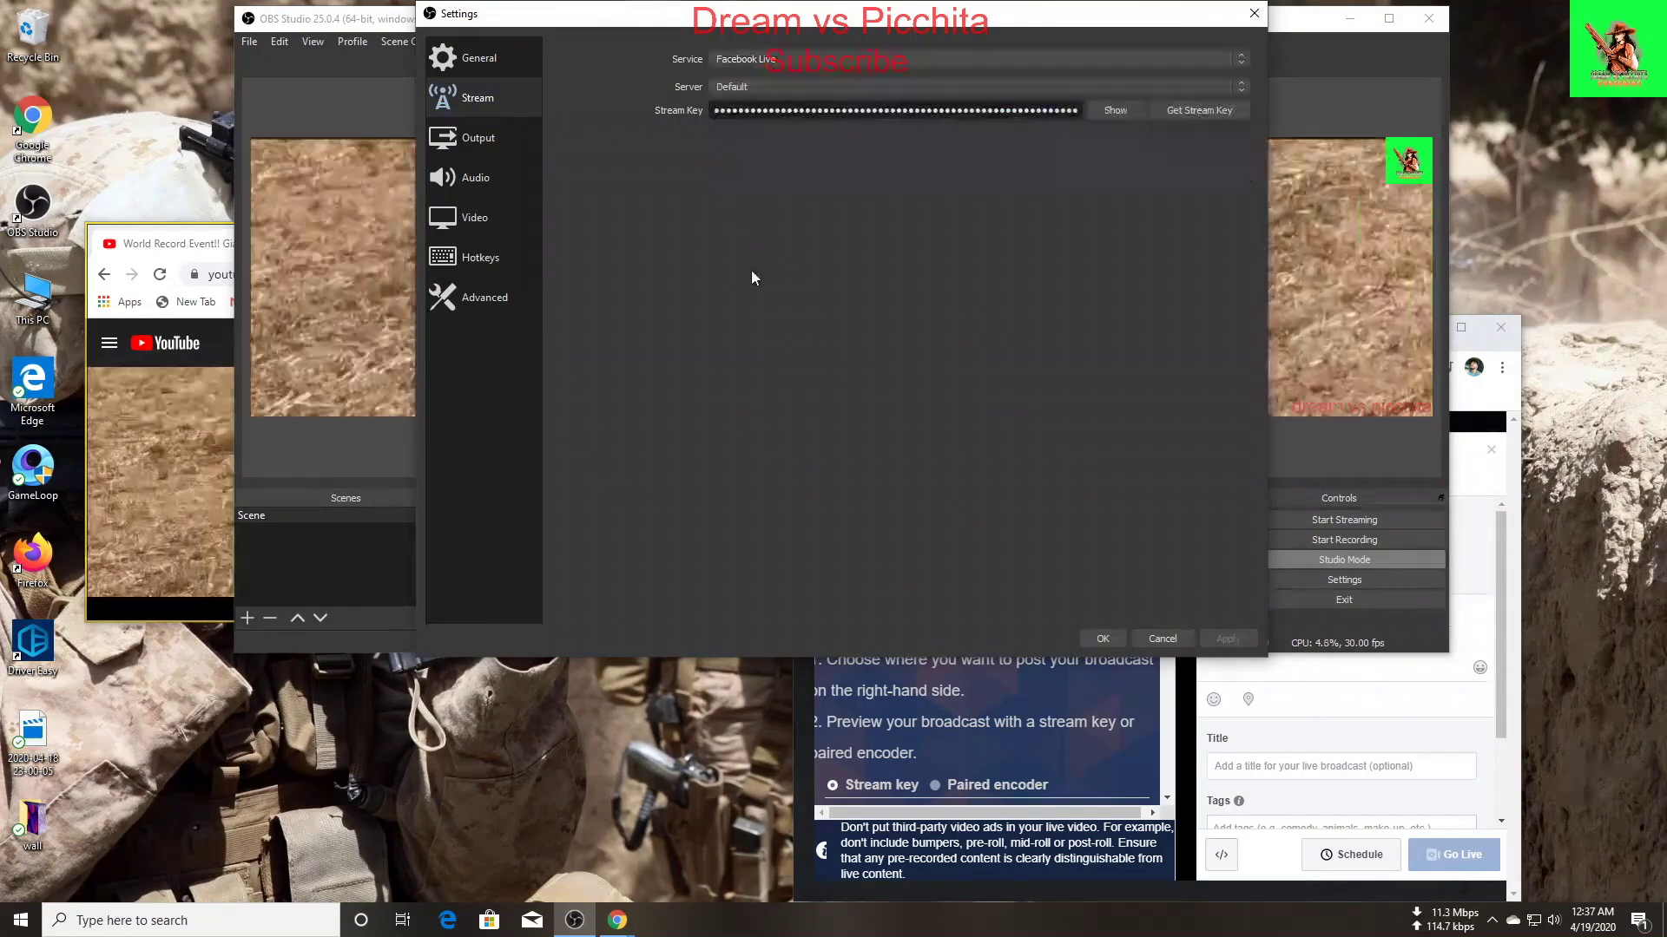
Step: Reveal the stream key, replace it with the key copied from Facebook and confirm the settings
{"action": "left_click", "coordinate": [1118, 117]}
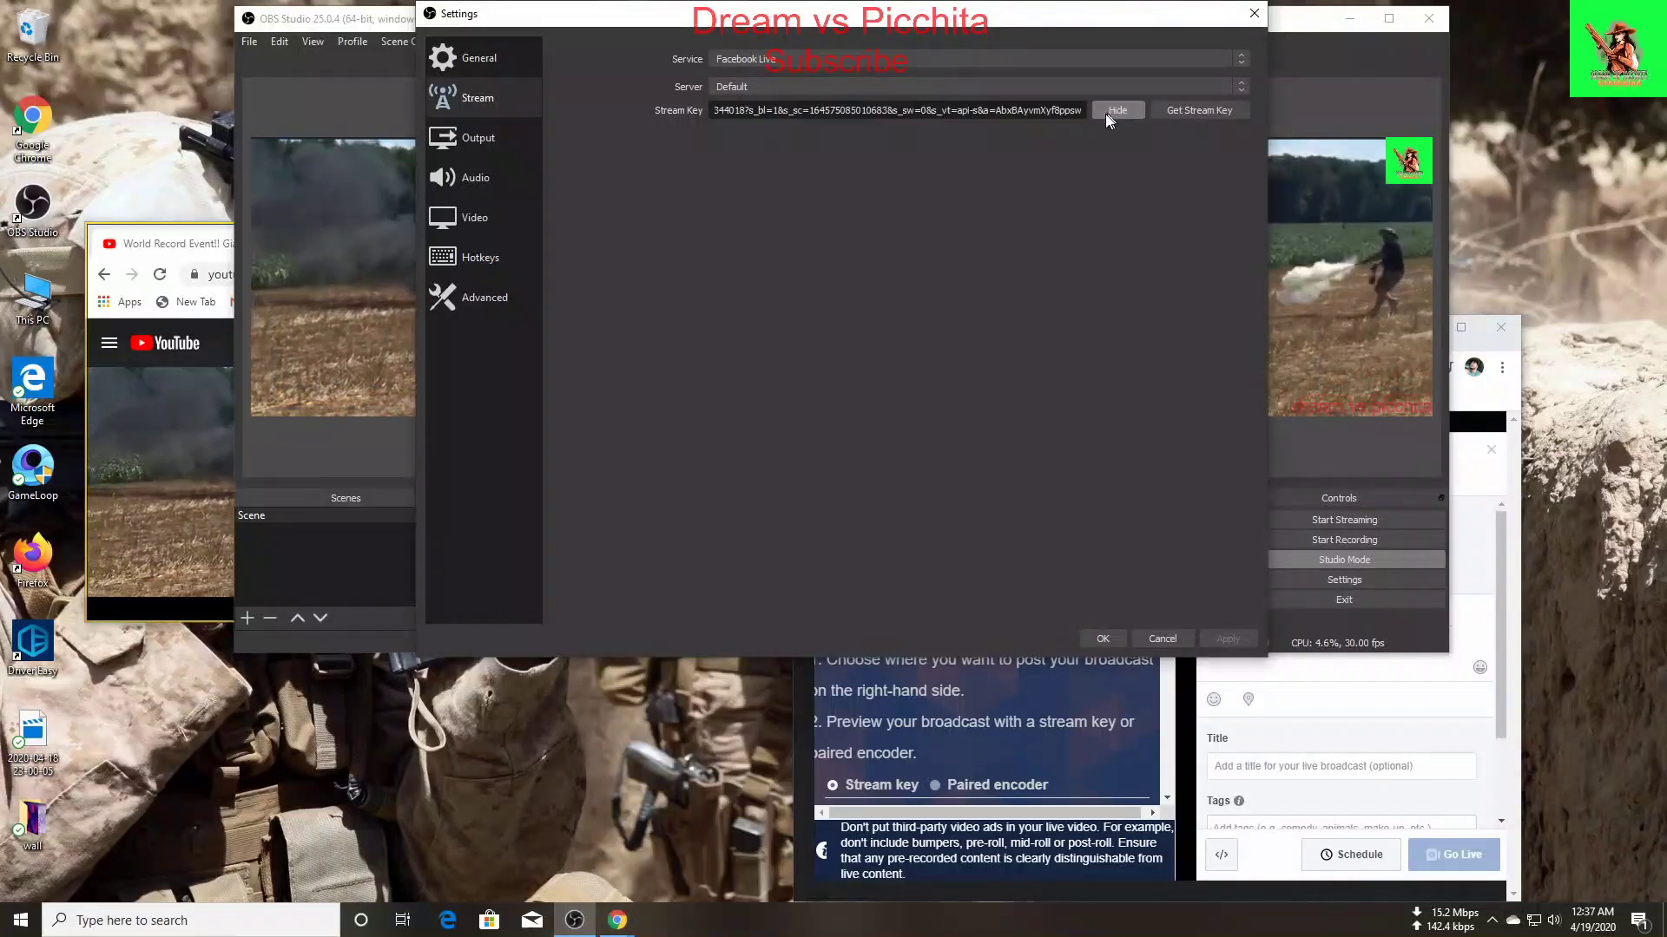
{"action": "key", "text": "ctrl+v"}
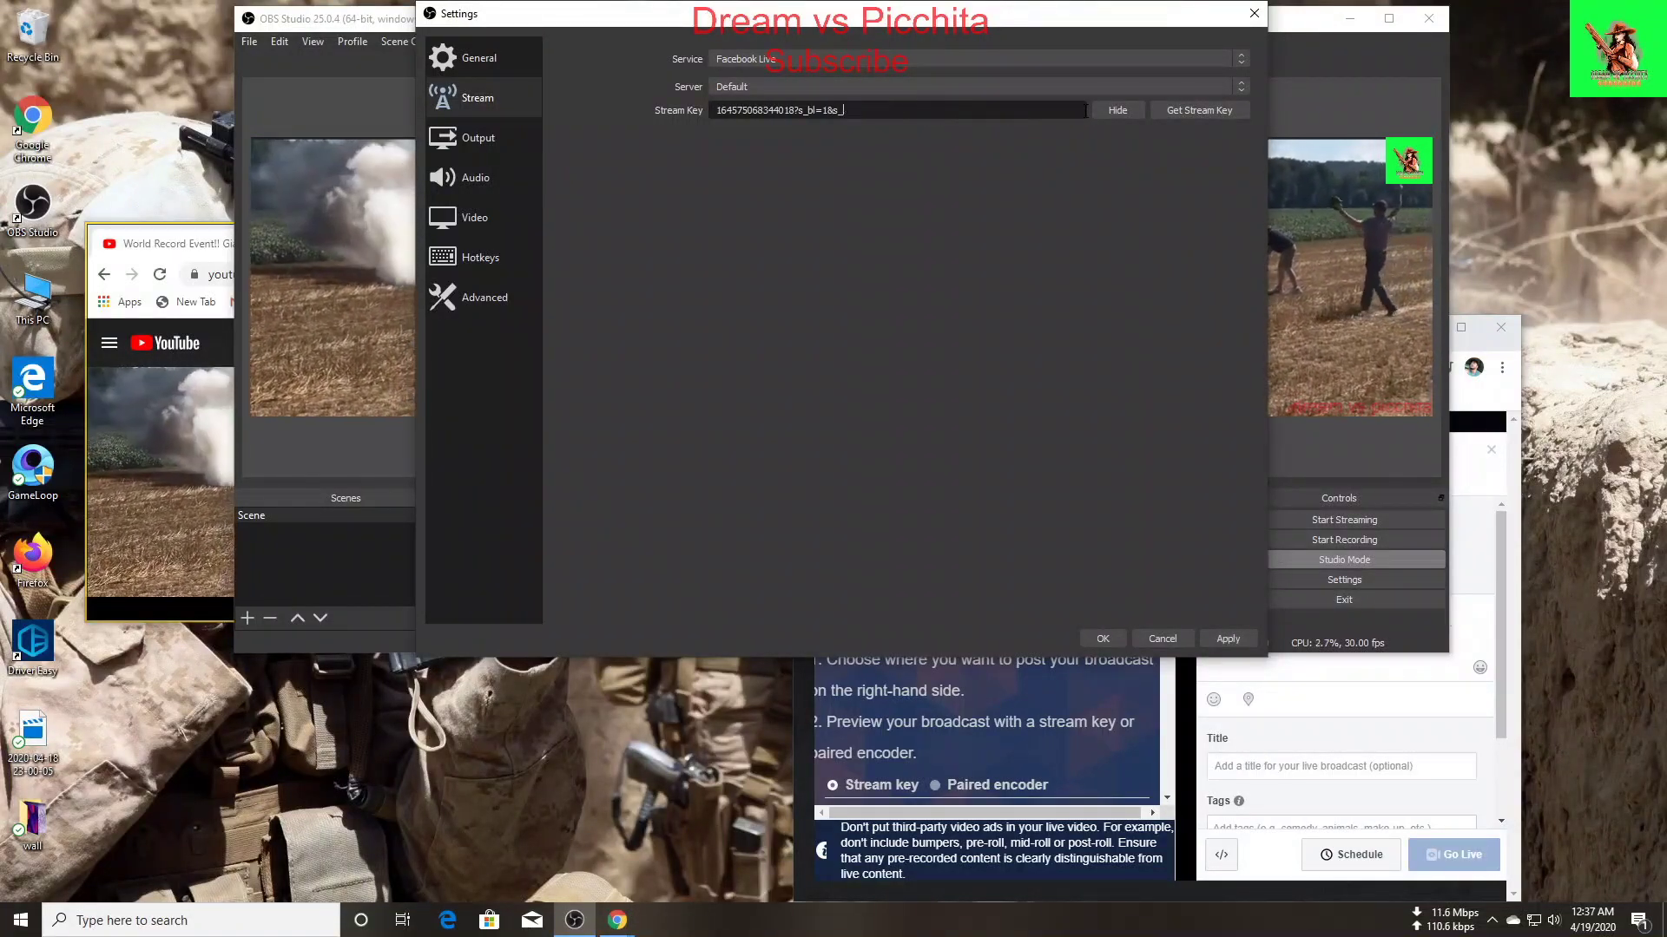
{"action": "key", "text": "BackSpace"}
{"action": "key", "text": "BackSpace"}
{"action": "key", "text": "BackSpace"}
{"action": "key", "text": "BackSpace"}
{"action": "key", "text": "BackSpace"}
{"action": "key", "text": "BackSpace"}
{"action": "key", "text": "BackSpace"}
{"action": "key", "text": "BackSpace"}
{"action": "key", "text": "BackSpace"}
{"action": "key", "text": "BackSpace"}
{"action": "key", "text": "BackSpace"}
{"action": "key", "text": "BackSpace"}
{"action": "key", "text": "BackSpace"}
{"action": "key", "text": "BackSpace"}
{"action": "key", "text": "BackSpace"}
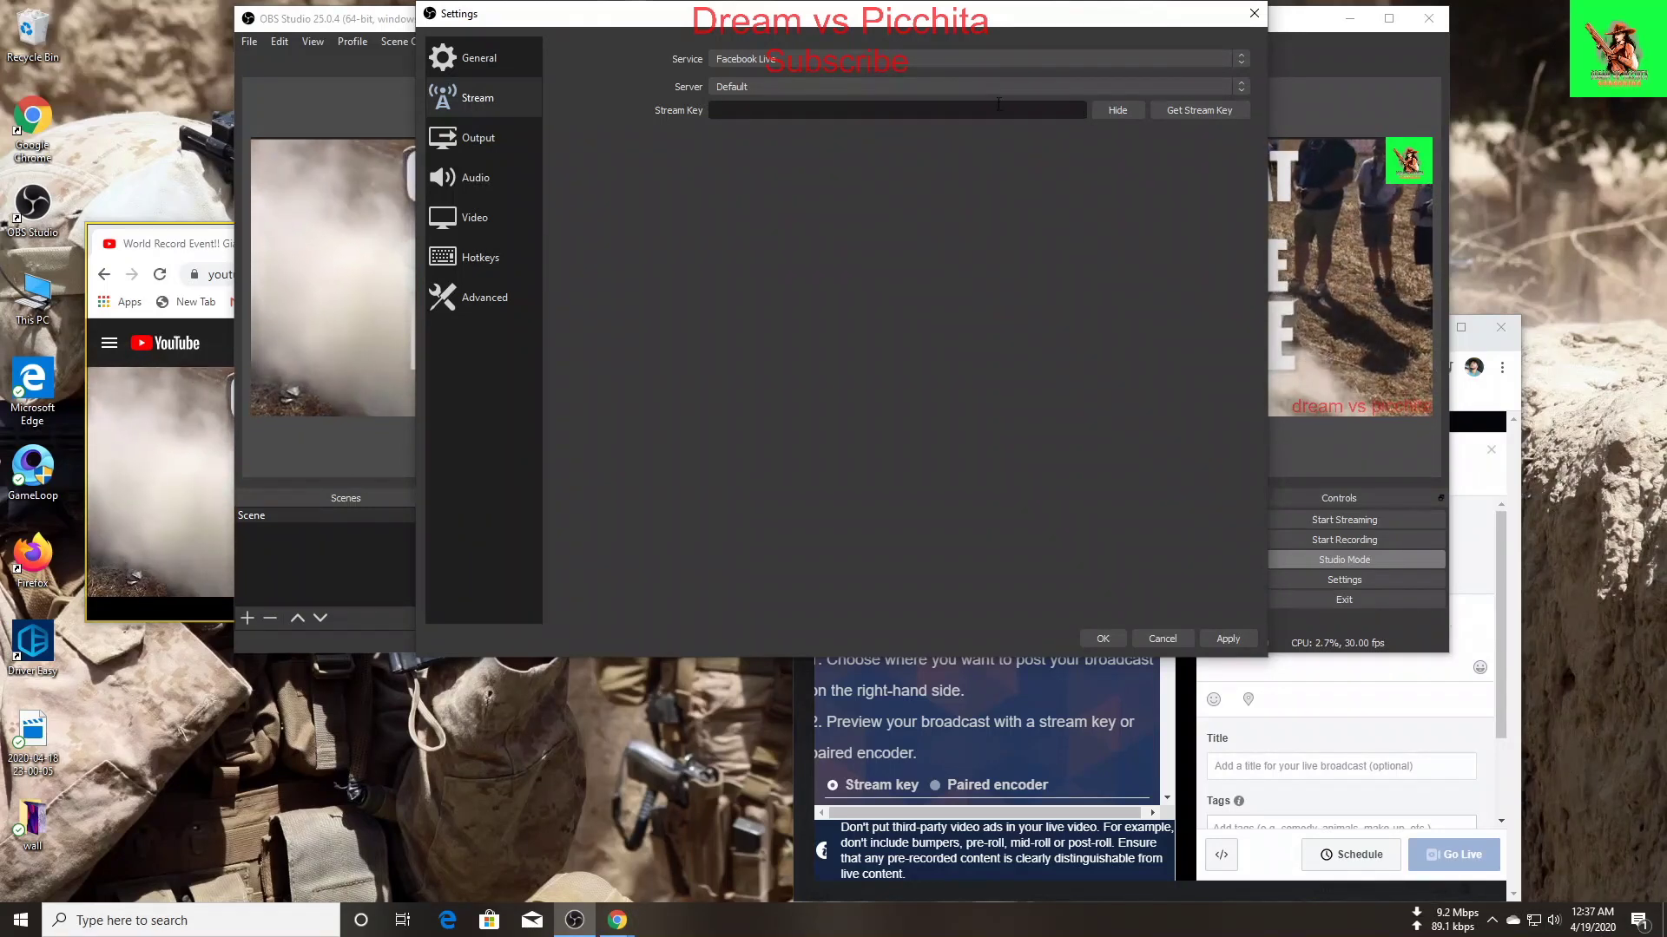
{"action": "right_click", "coordinate": [960, 108]}
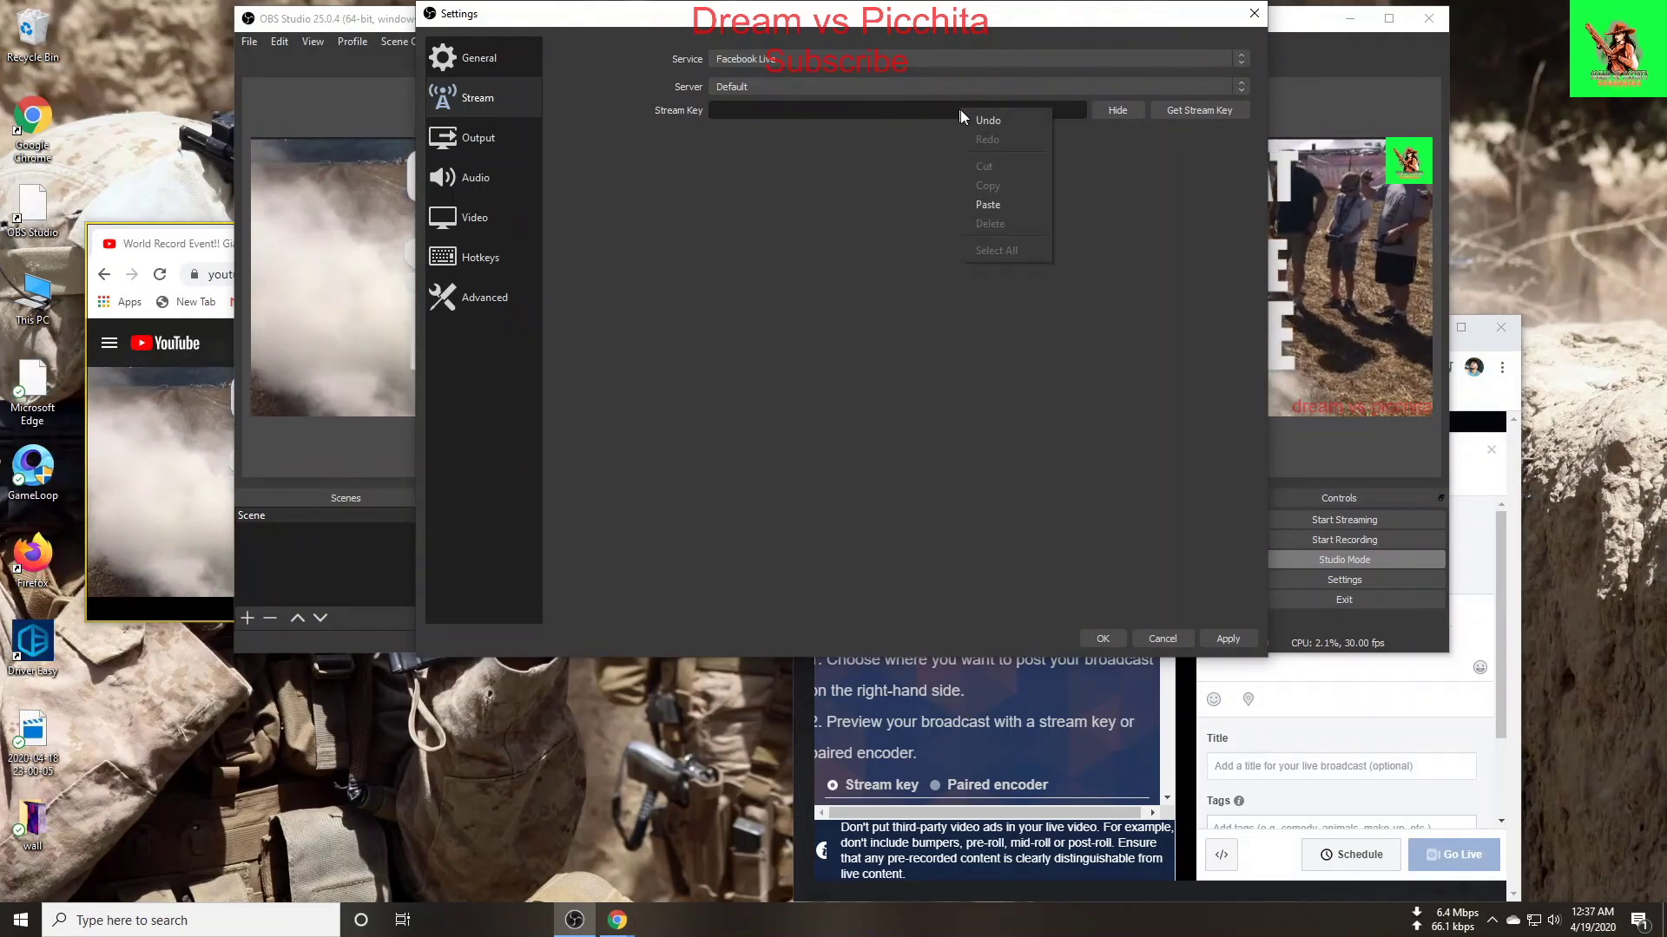
{"action": "left_click", "coordinate": [1002, 201]}
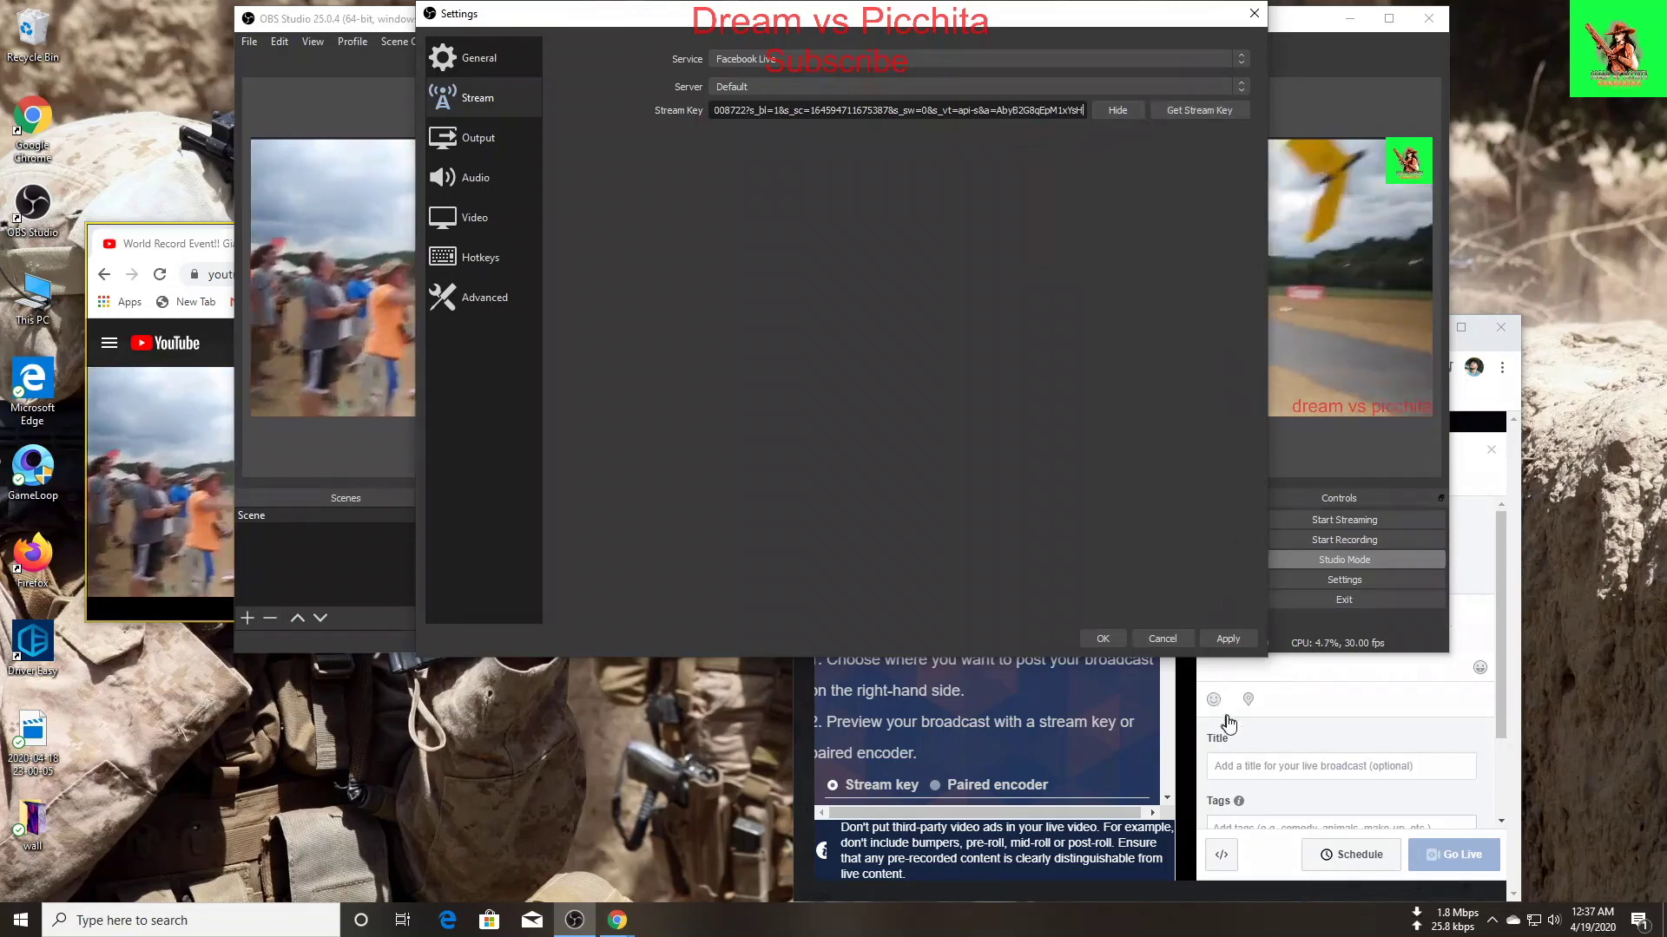
{"action": "left_click", "coordinate": [1116, 639]}
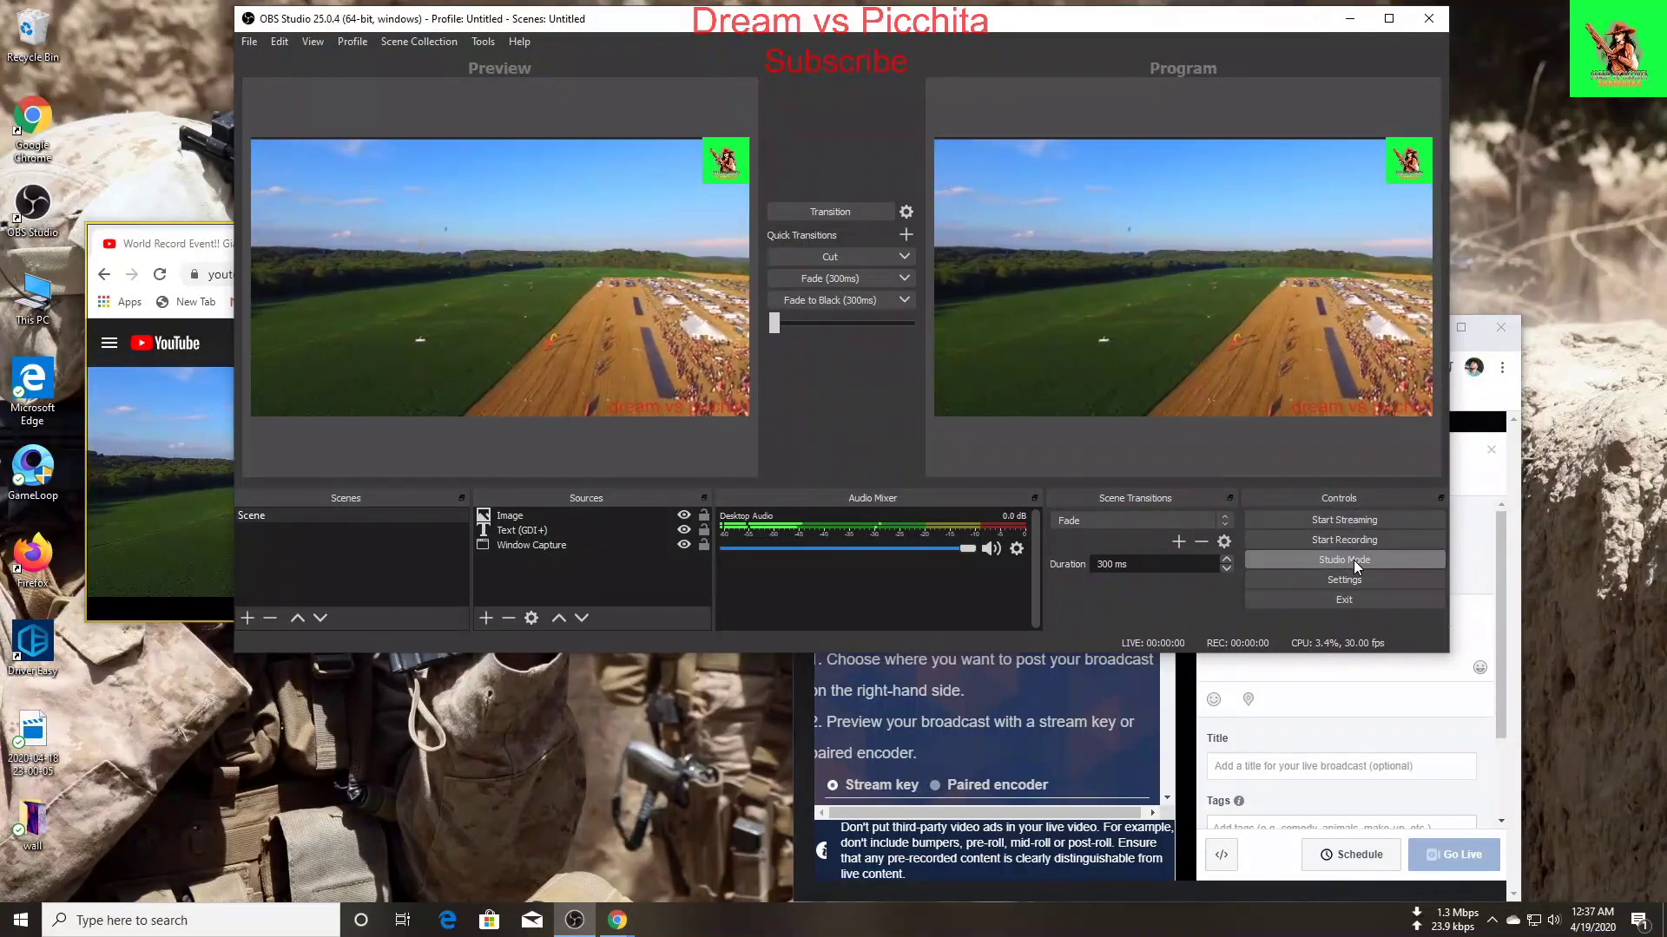
Step: Turn off Studio Mode and start streaming to Facebook
{"action": "left_click", "coordinate": [1353, 559]}
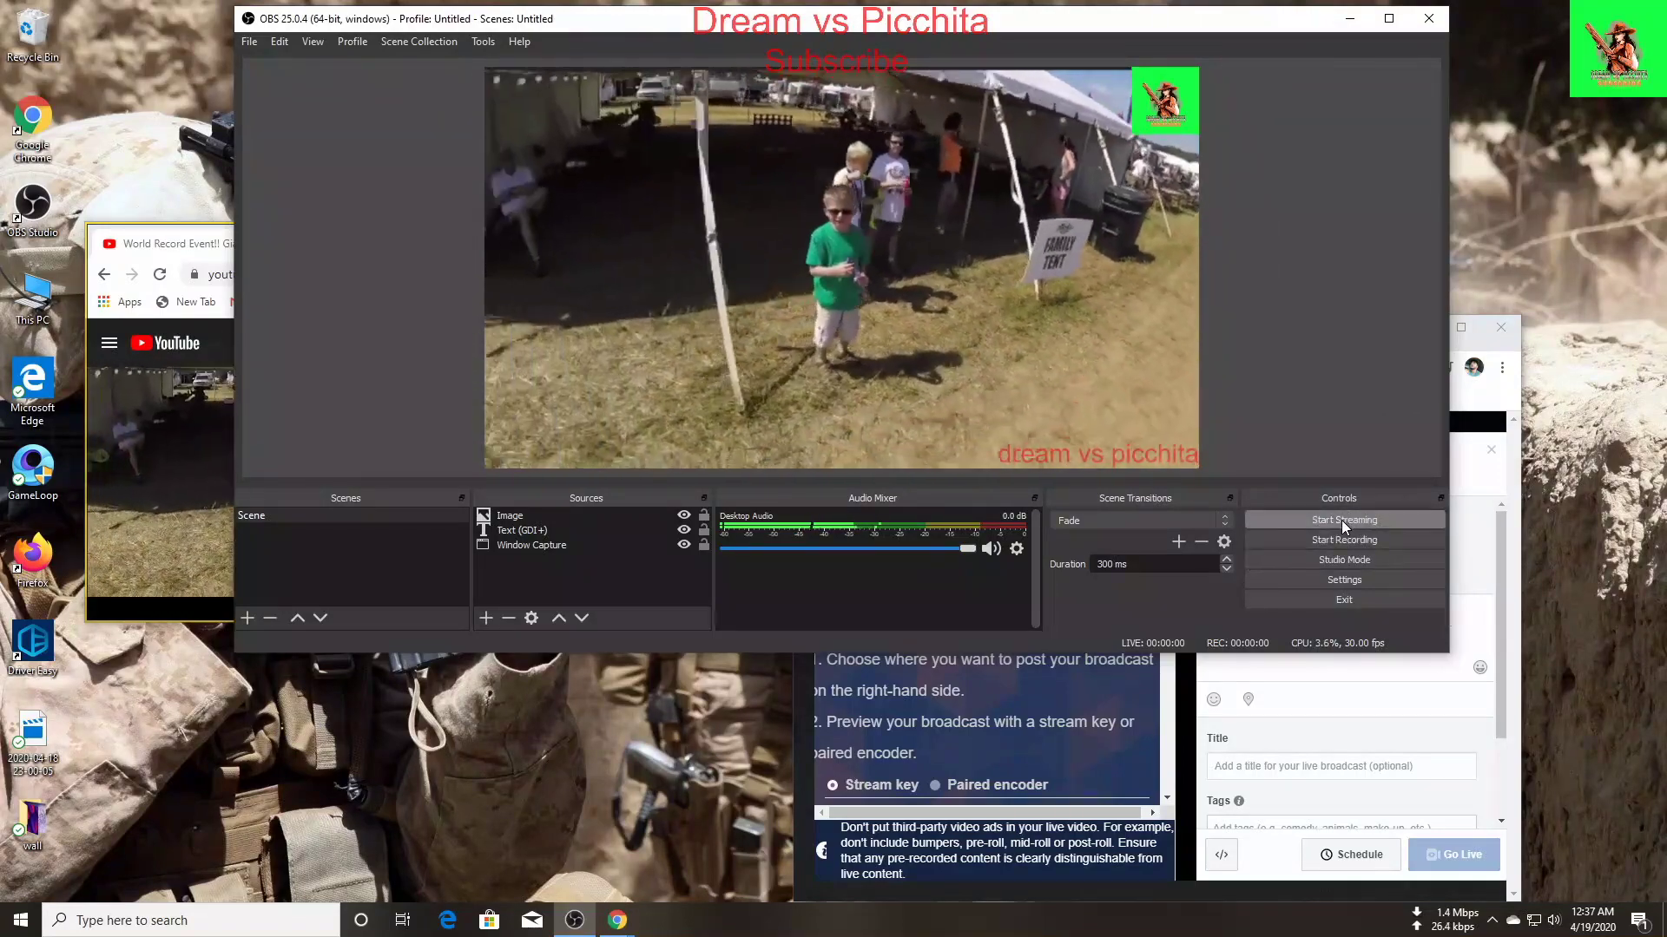
{"action": "left_click", "coordinate": [1341, 519]}
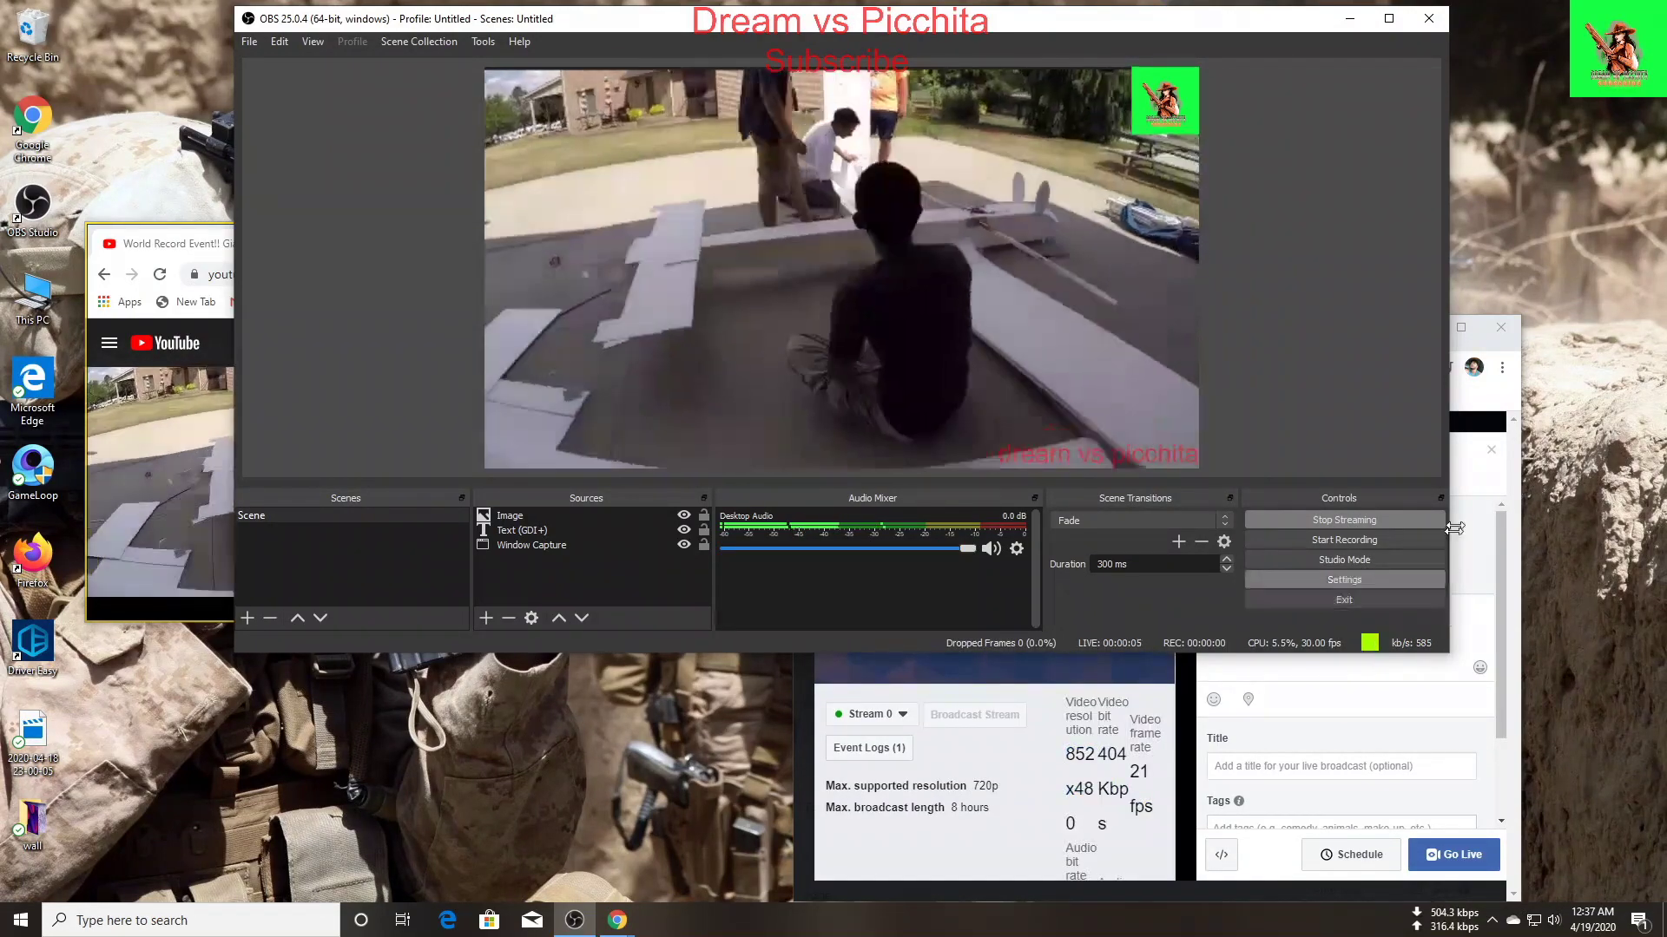
Step: Bring the Facebook live page to the front, clear of the YouTube window, and check its preview of the incoming stream
{"action": "left_click", "coordinate": [1476, 347]}
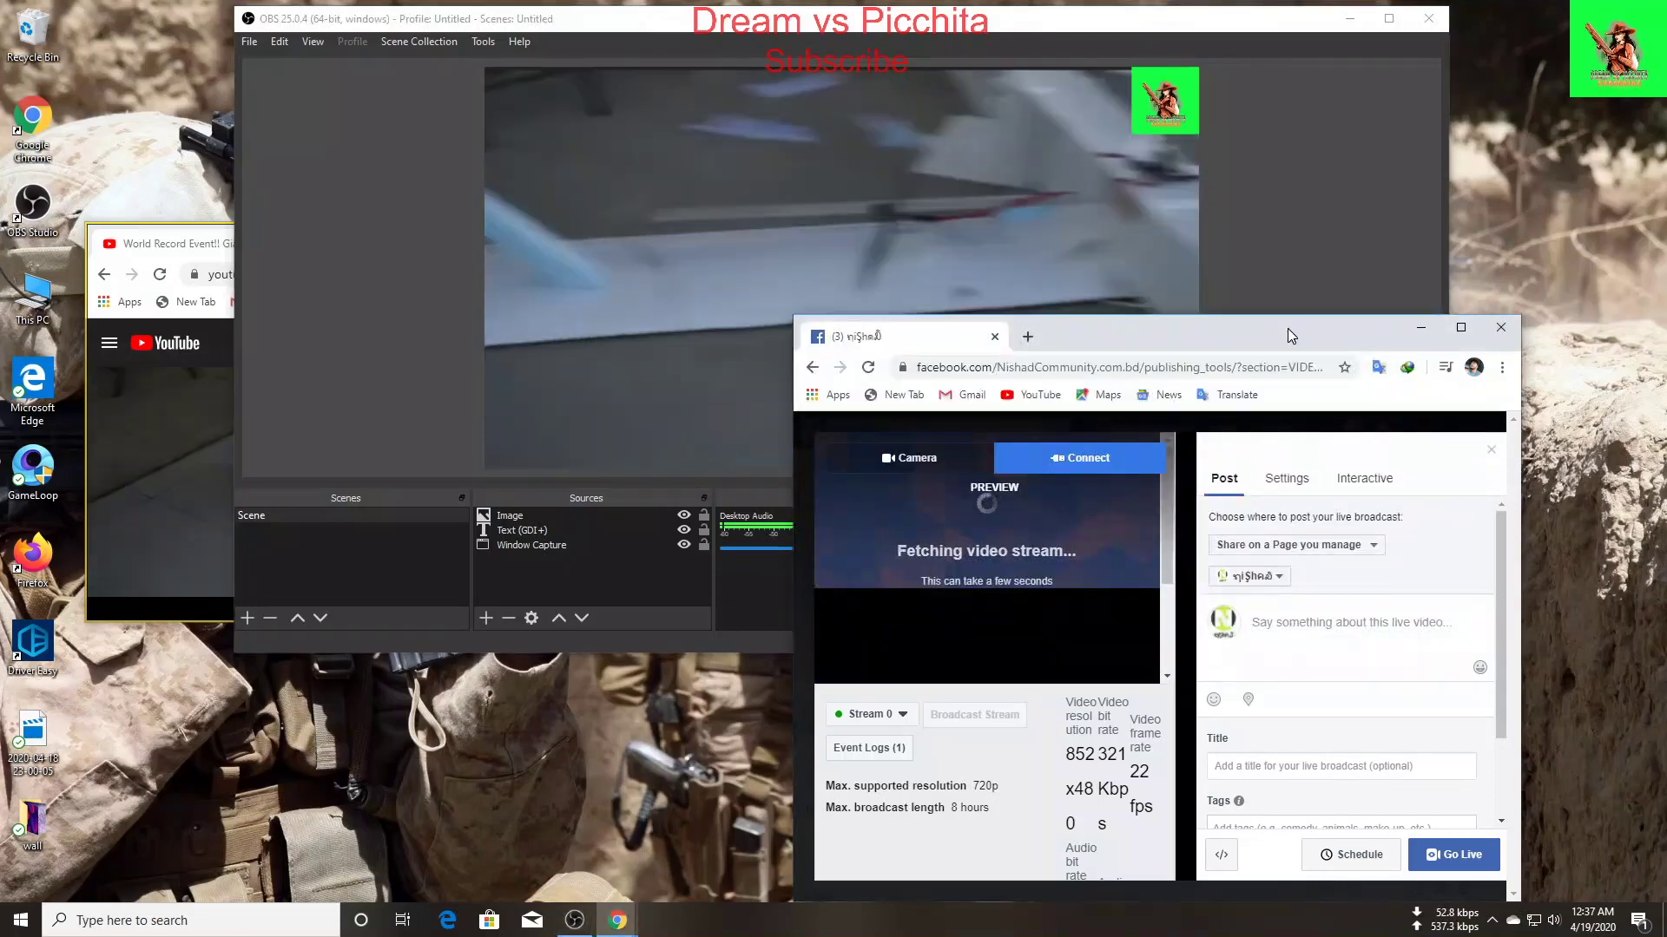
{"action": "left_click_drag", "start_coordinate": [1288, 328], "coordinate": [763, 126]}
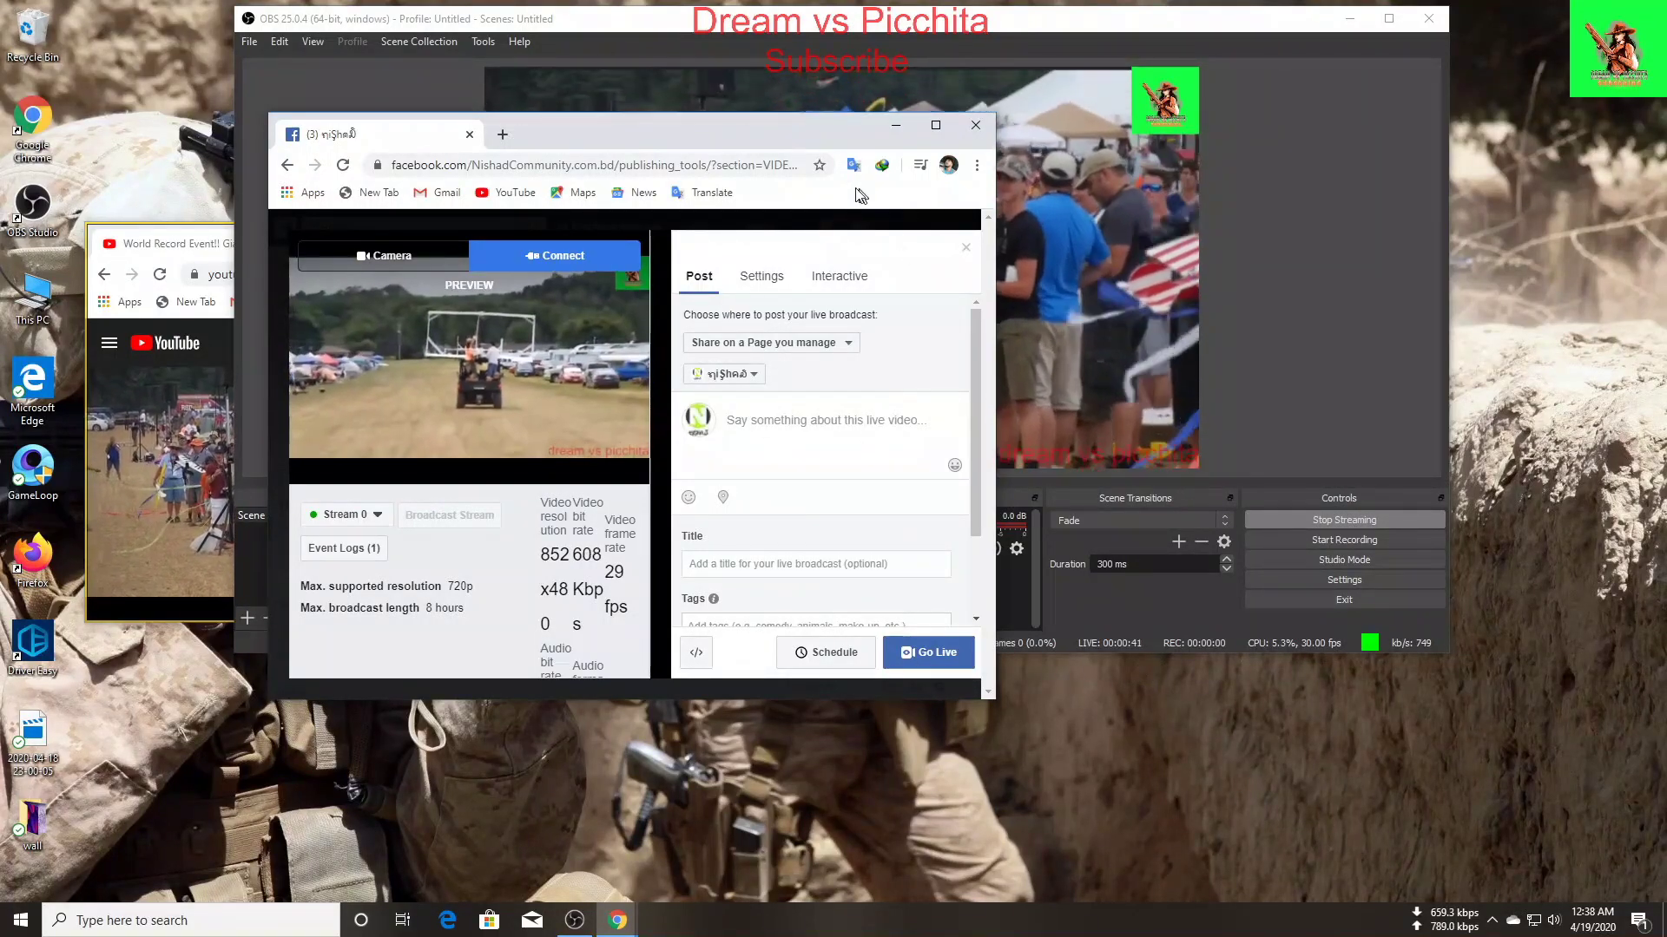
{"action": "left_click_drag", "start_coordinate": [841, 144], "coordinate": [1341, 112]}
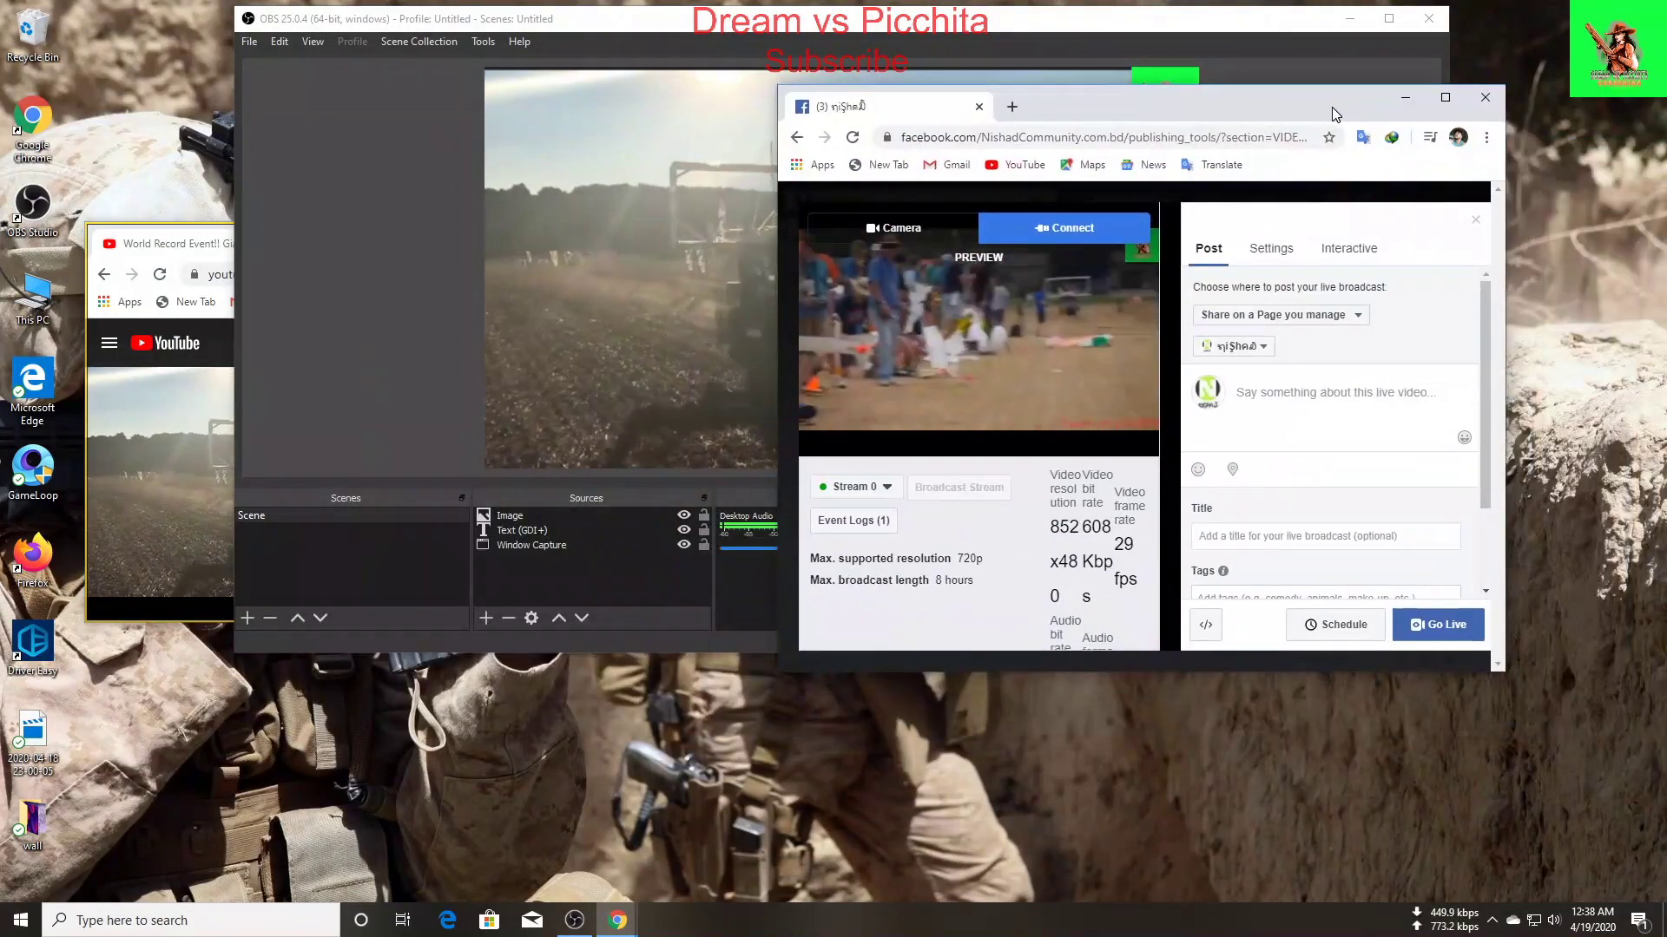
Step: Copy the video title text "World Record Event!! Giant Square Plane | F" from the YouTube window
{"action": "left_click_drag", "start_coordinate": [1486, 393], "coordinate": [1494, 441]}
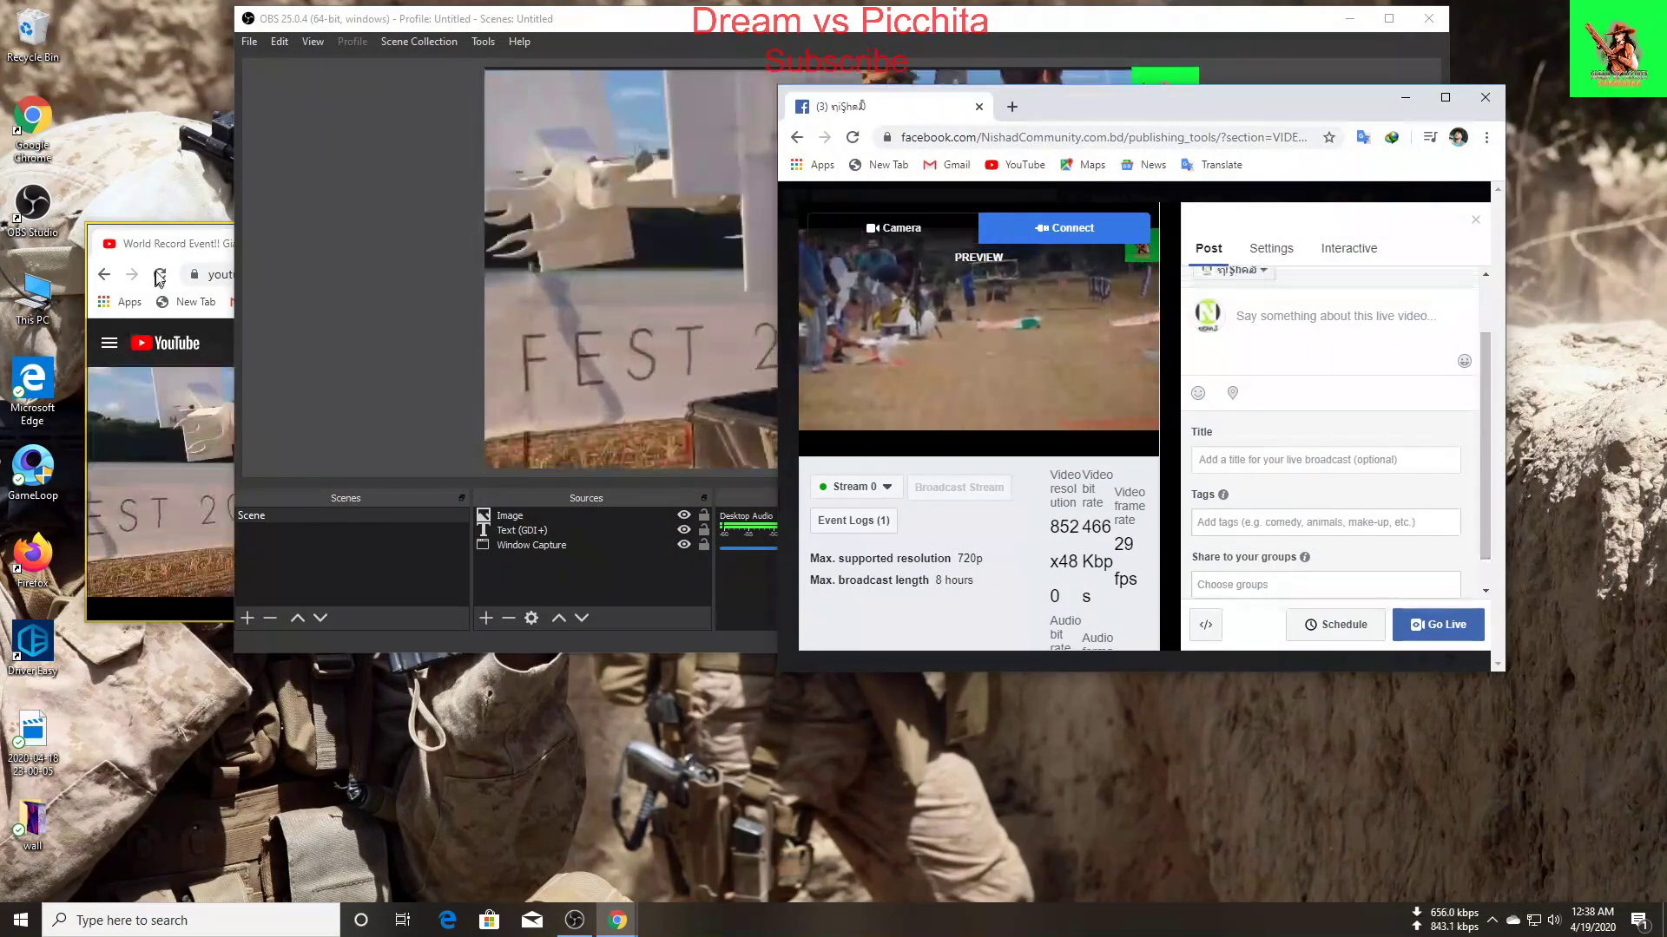
{"action": "left_click", "coordinate": [156, 438]}
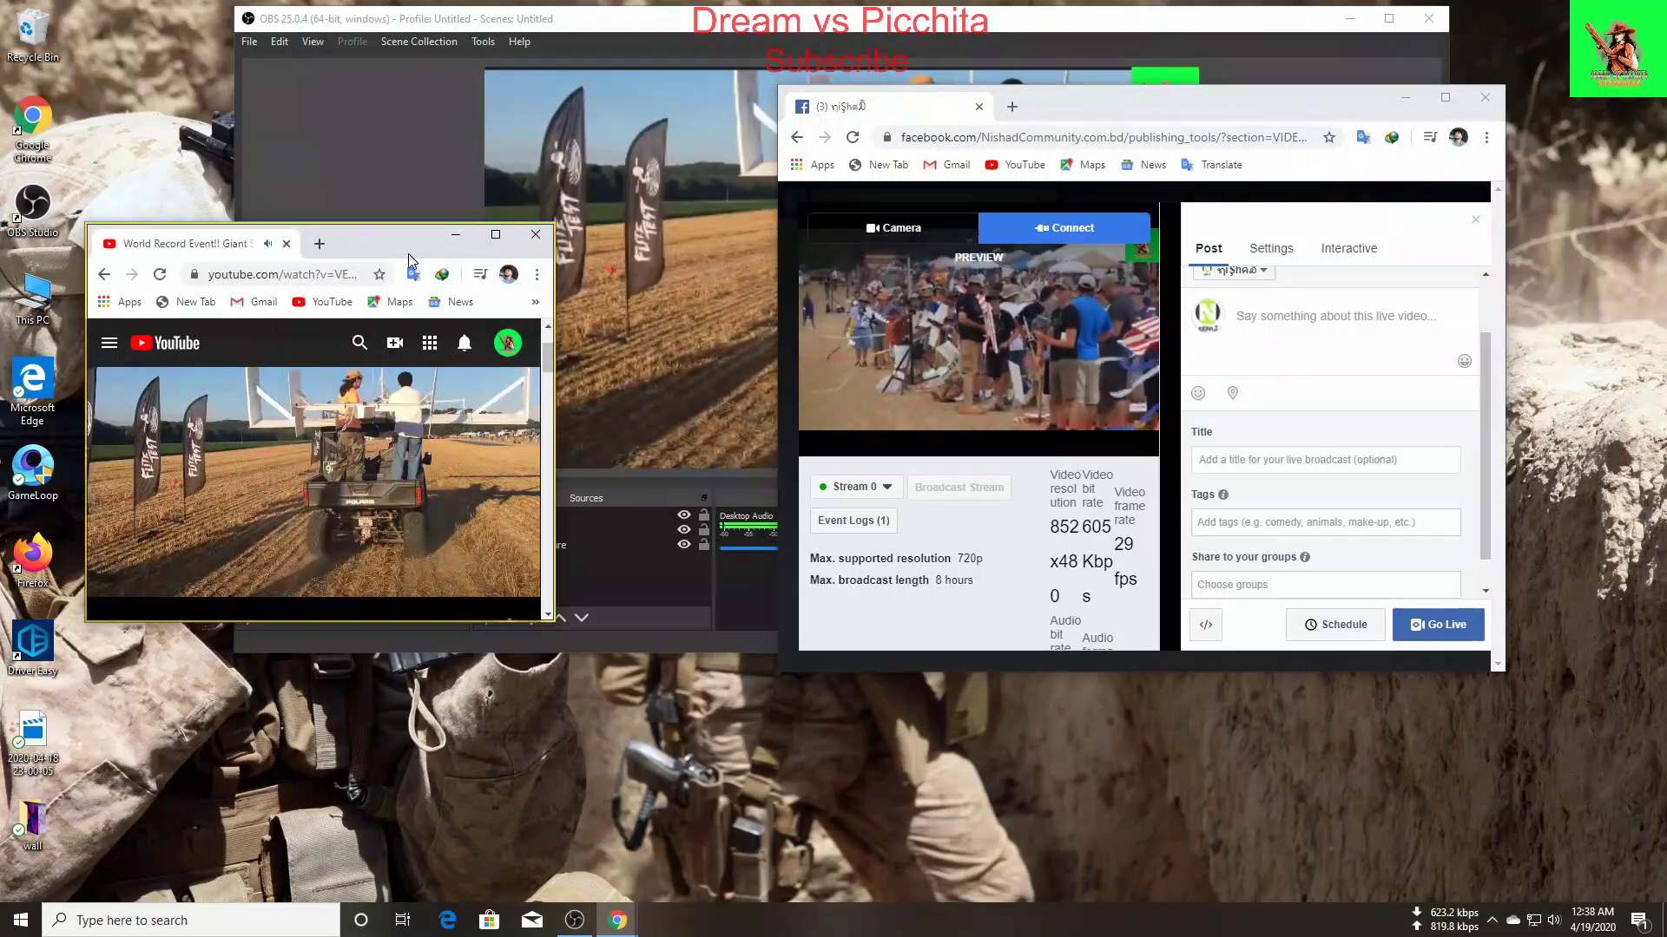
{"action": "scroll", "coordinate": [552, 365], "scroll_direction": "down", "scroll_amount": 3}
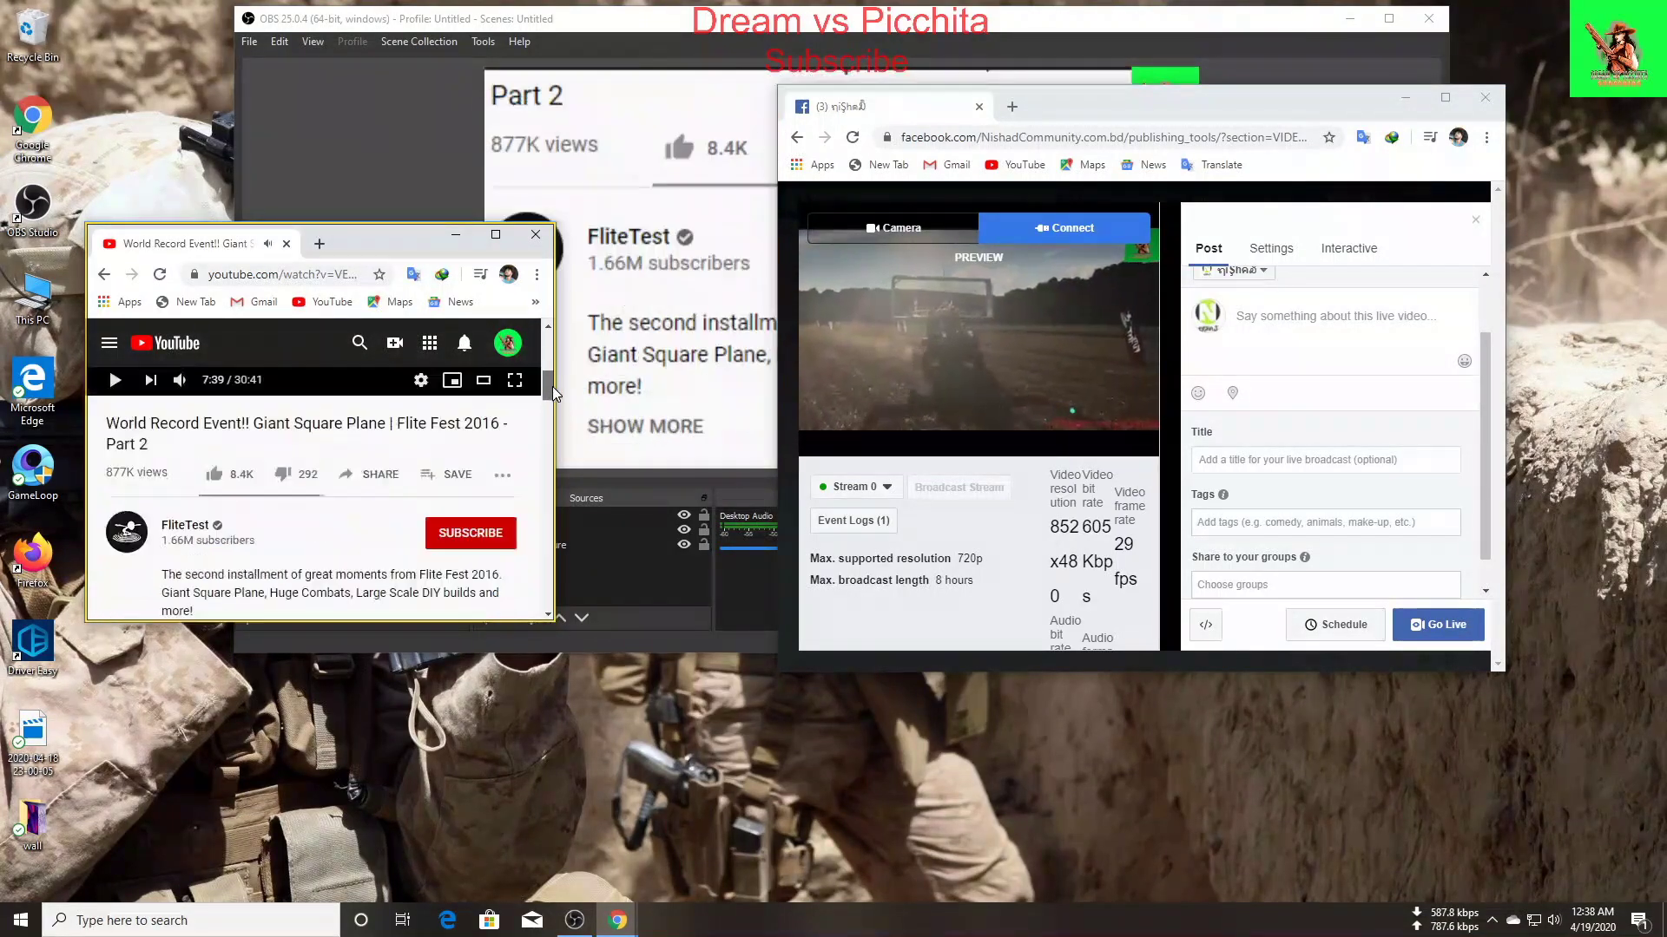
{"action": "scroll", "coordinate": [163, 469], "scroll_direction": "up", "scroll_amount": 1}
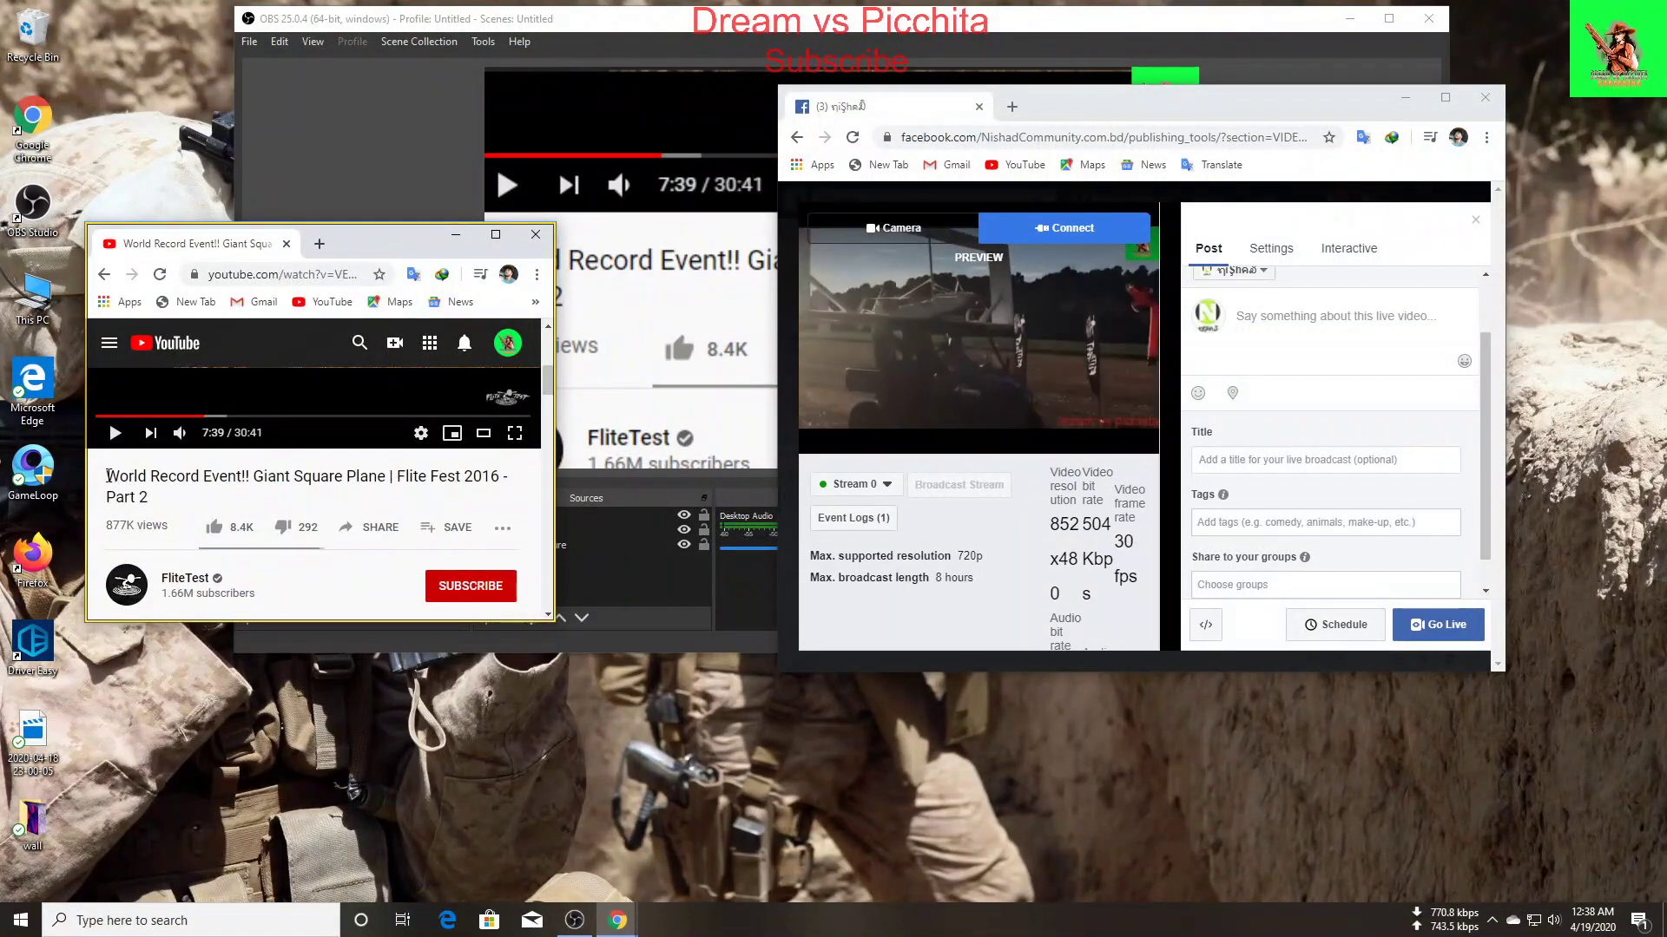
{"action": "left_click_drag", "start_coordinate": [106, 476], "coordinate": [380, 484]}
{"action": "right_click", "coordinate": [377, 477]}
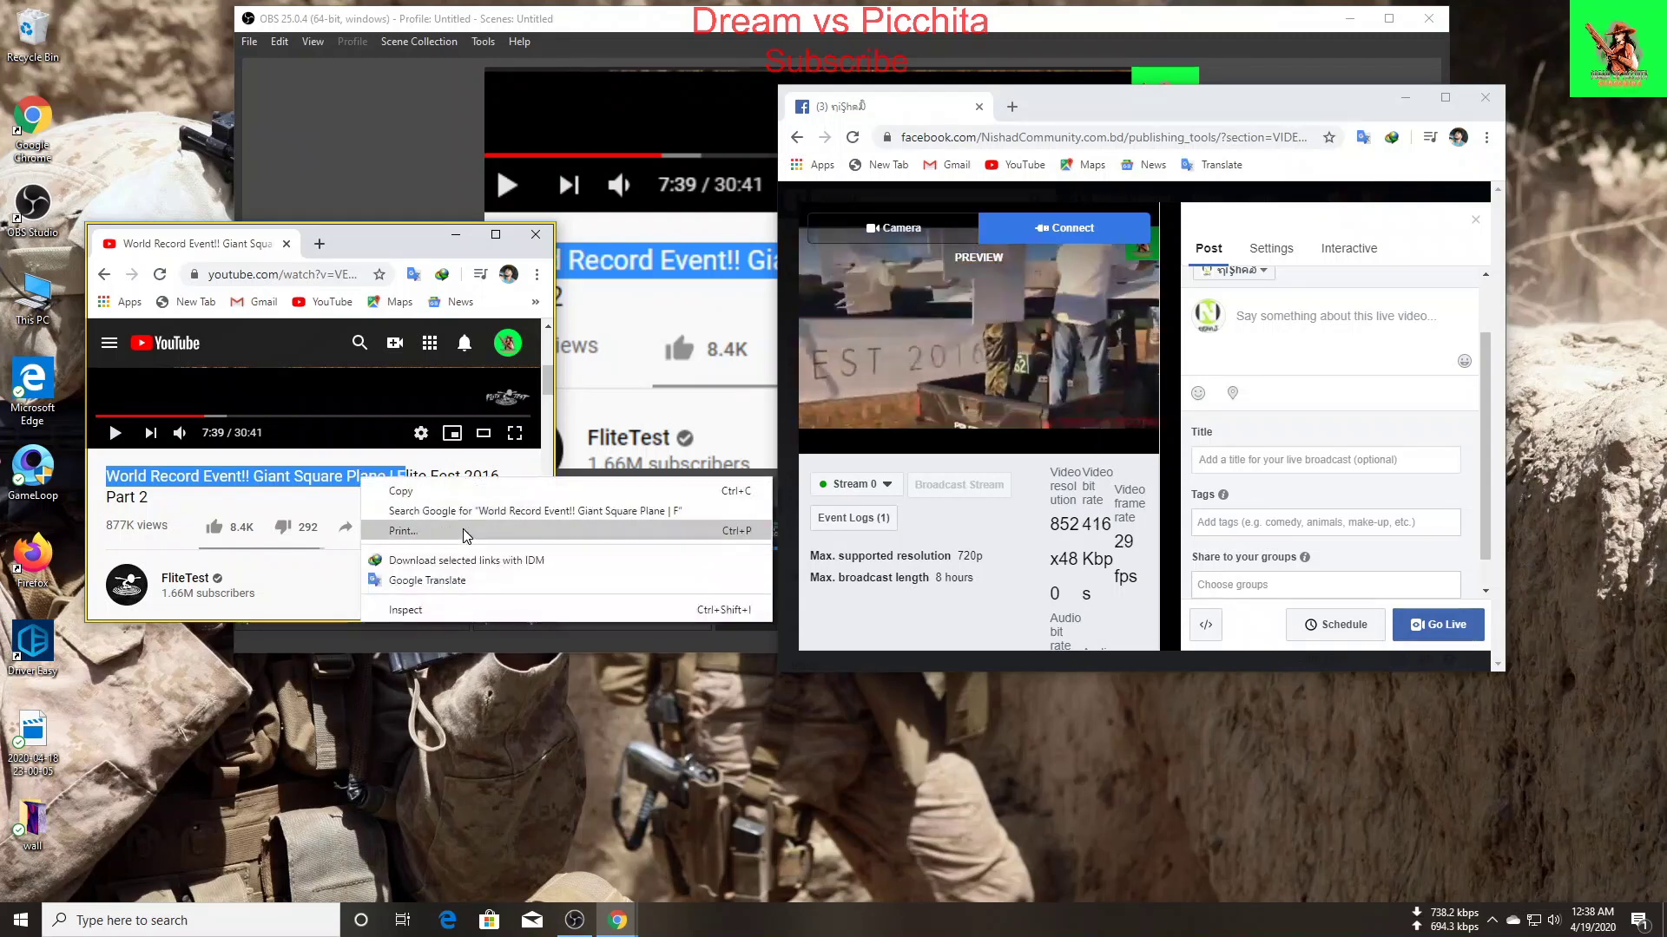
{"action": "left_click", "coordinate": [465, 497]}
Step: Paste the copied text "World Record Event!! Giant Square Plane | F" as the Facebook live video's description
{"action": "right_click", "coordinate": [1326, 332]}
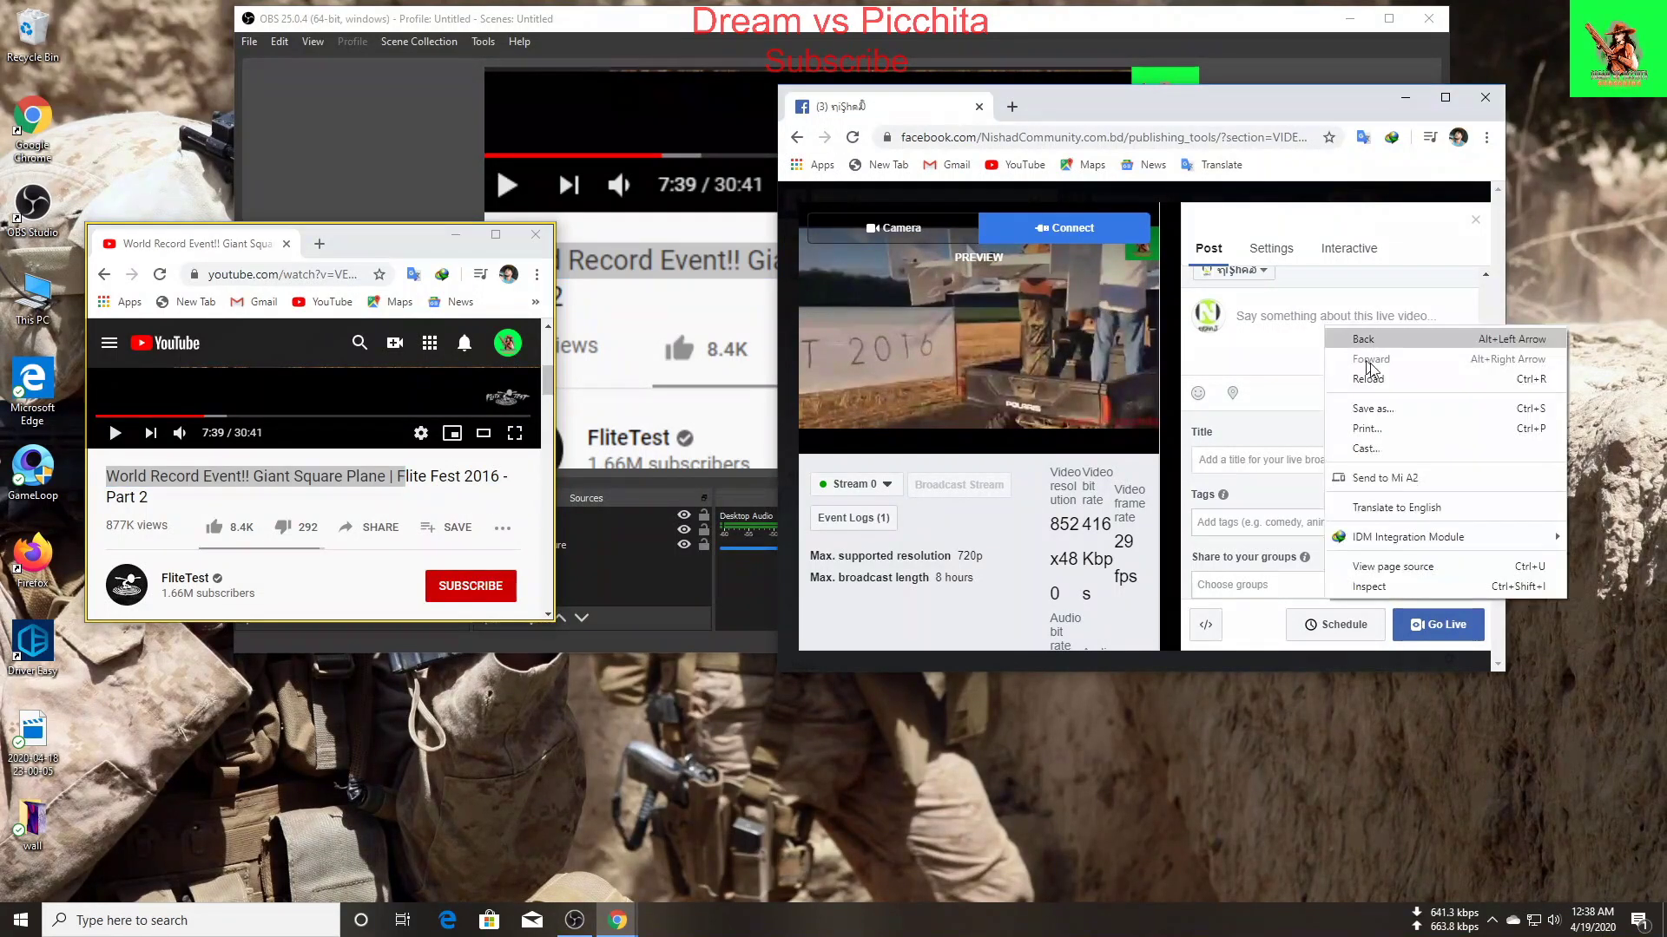
{"action": "left_click", "coordinate": [1312, 327]}
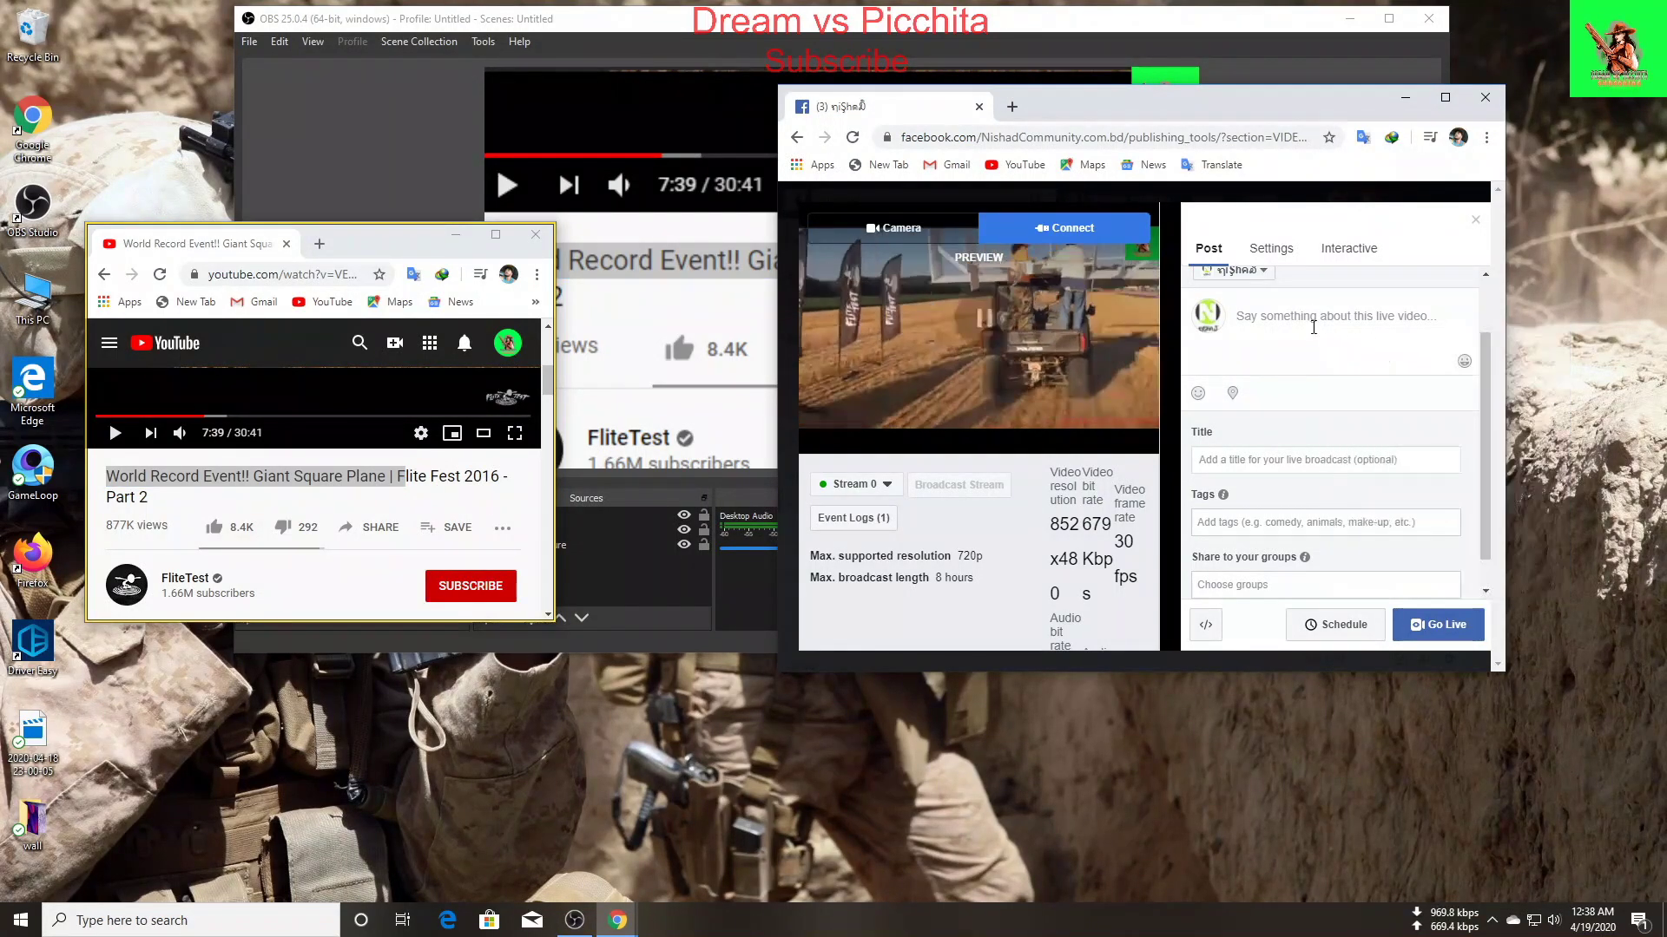
{"action": "right_click", "coordinate": [1314, 321]}
{"action": "left_click", "coordinate": [1355, 452]}
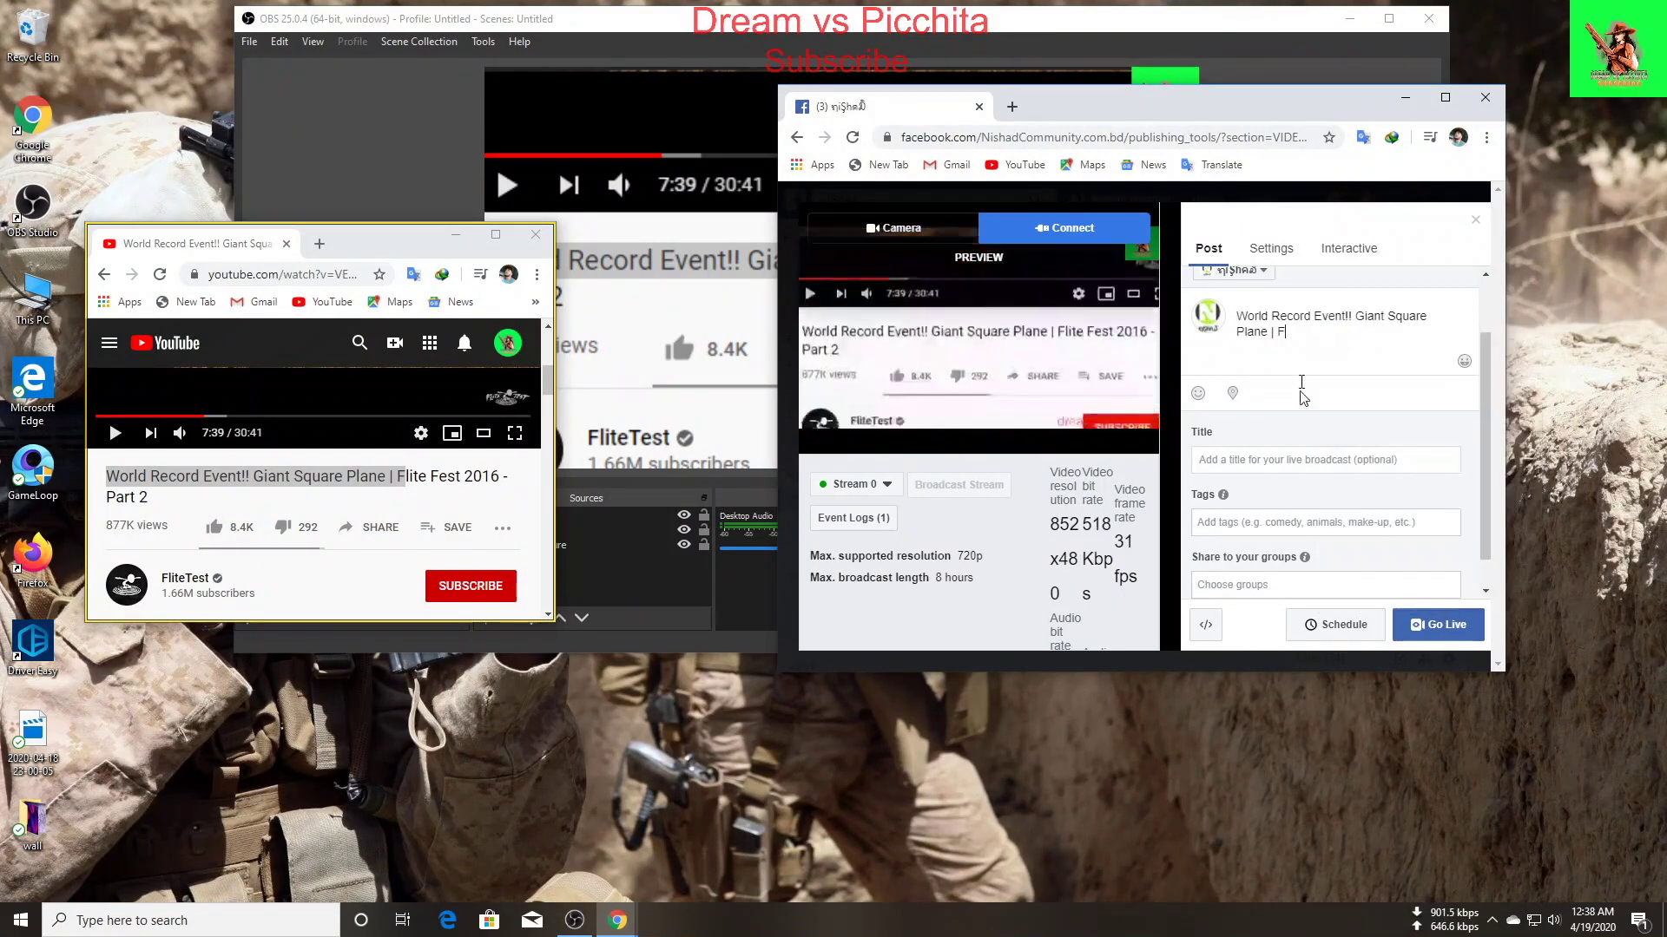
Step: Paste "World Record Event!! Giant Square Plane | F" as the broadcast title and go live
{"action": "right_click", "coordinate": [1312, 467]}
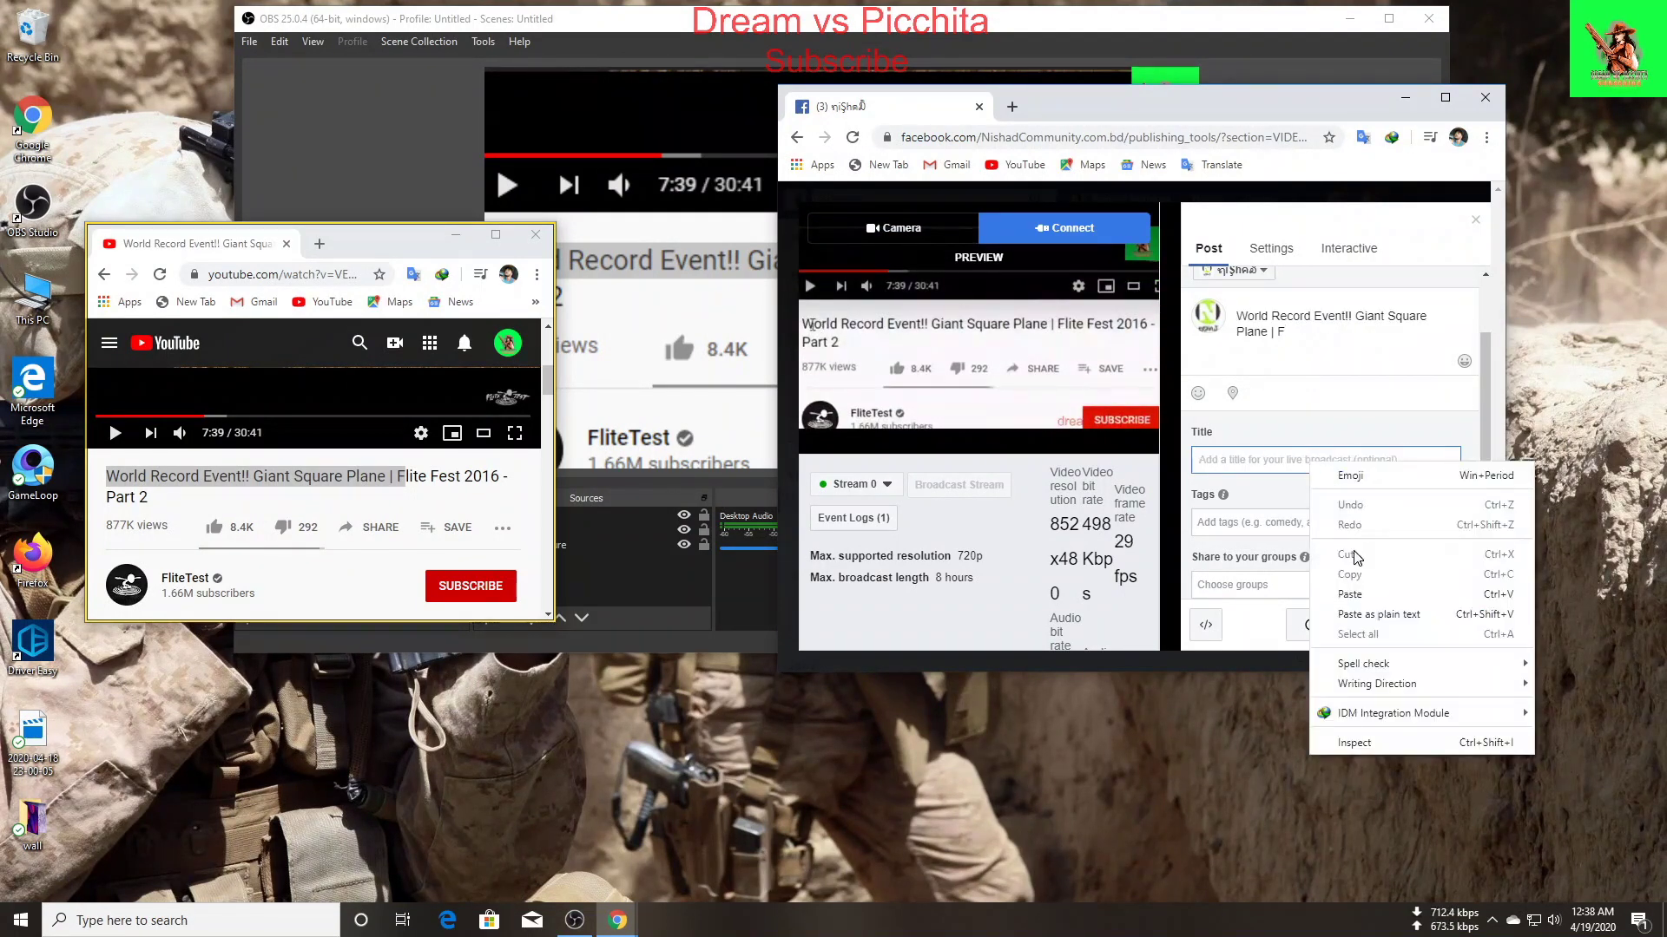
{"action": "left_click", "coordinate": [1359, 595]}
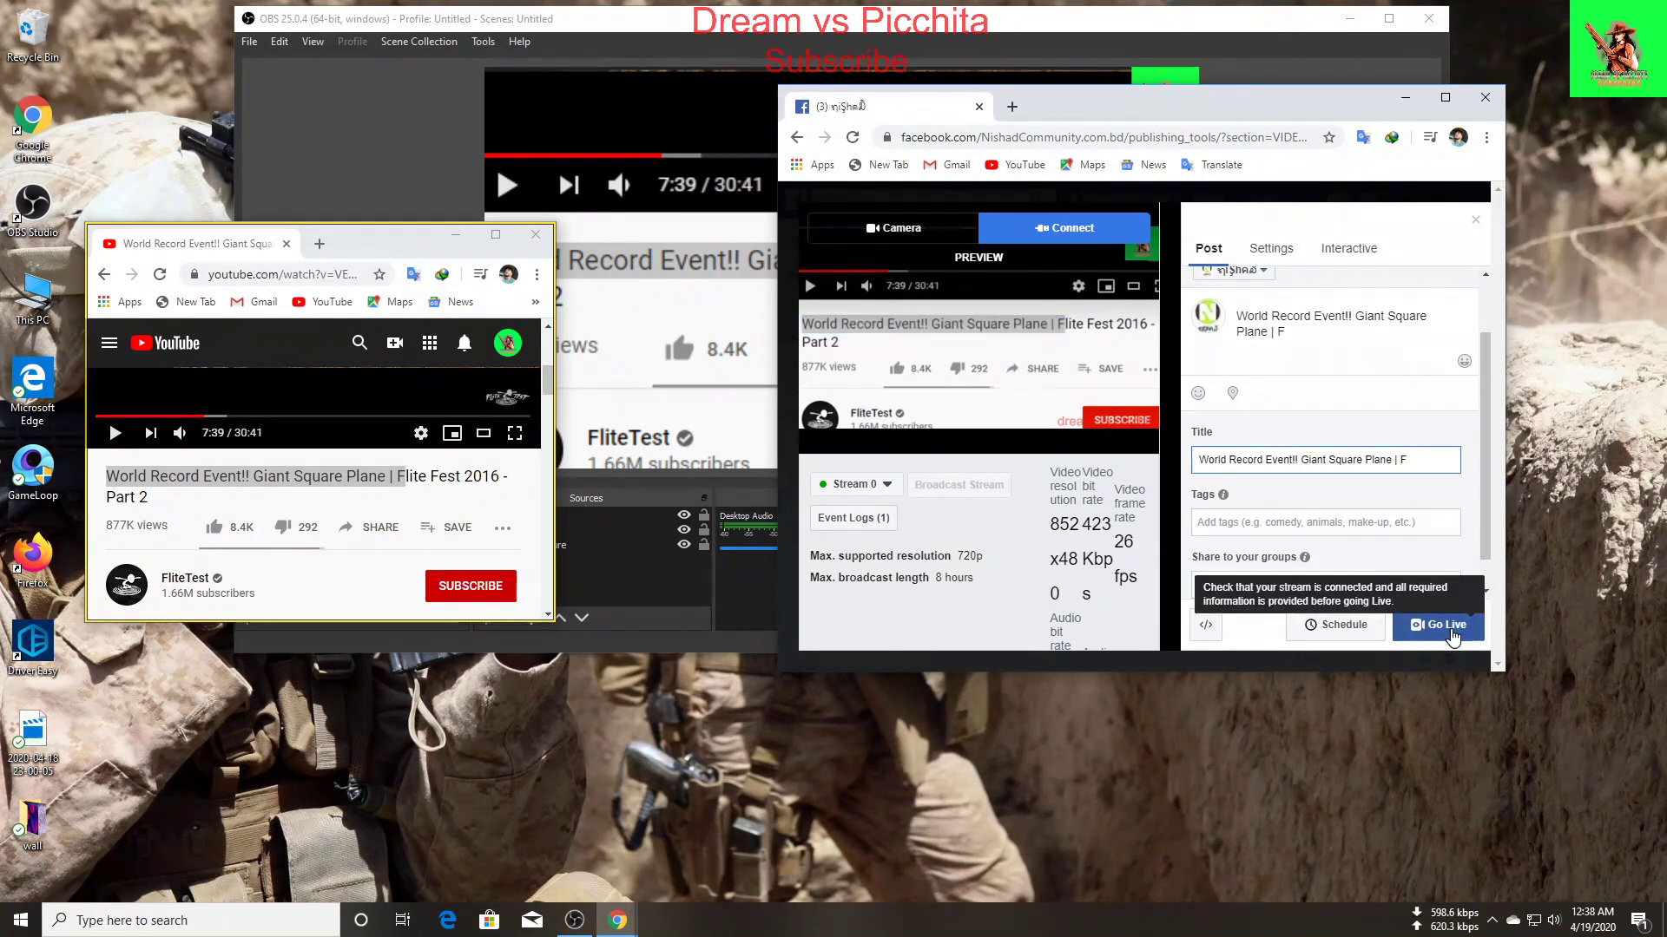
{"action": "left_click", "coordinate": [1452, 637]}
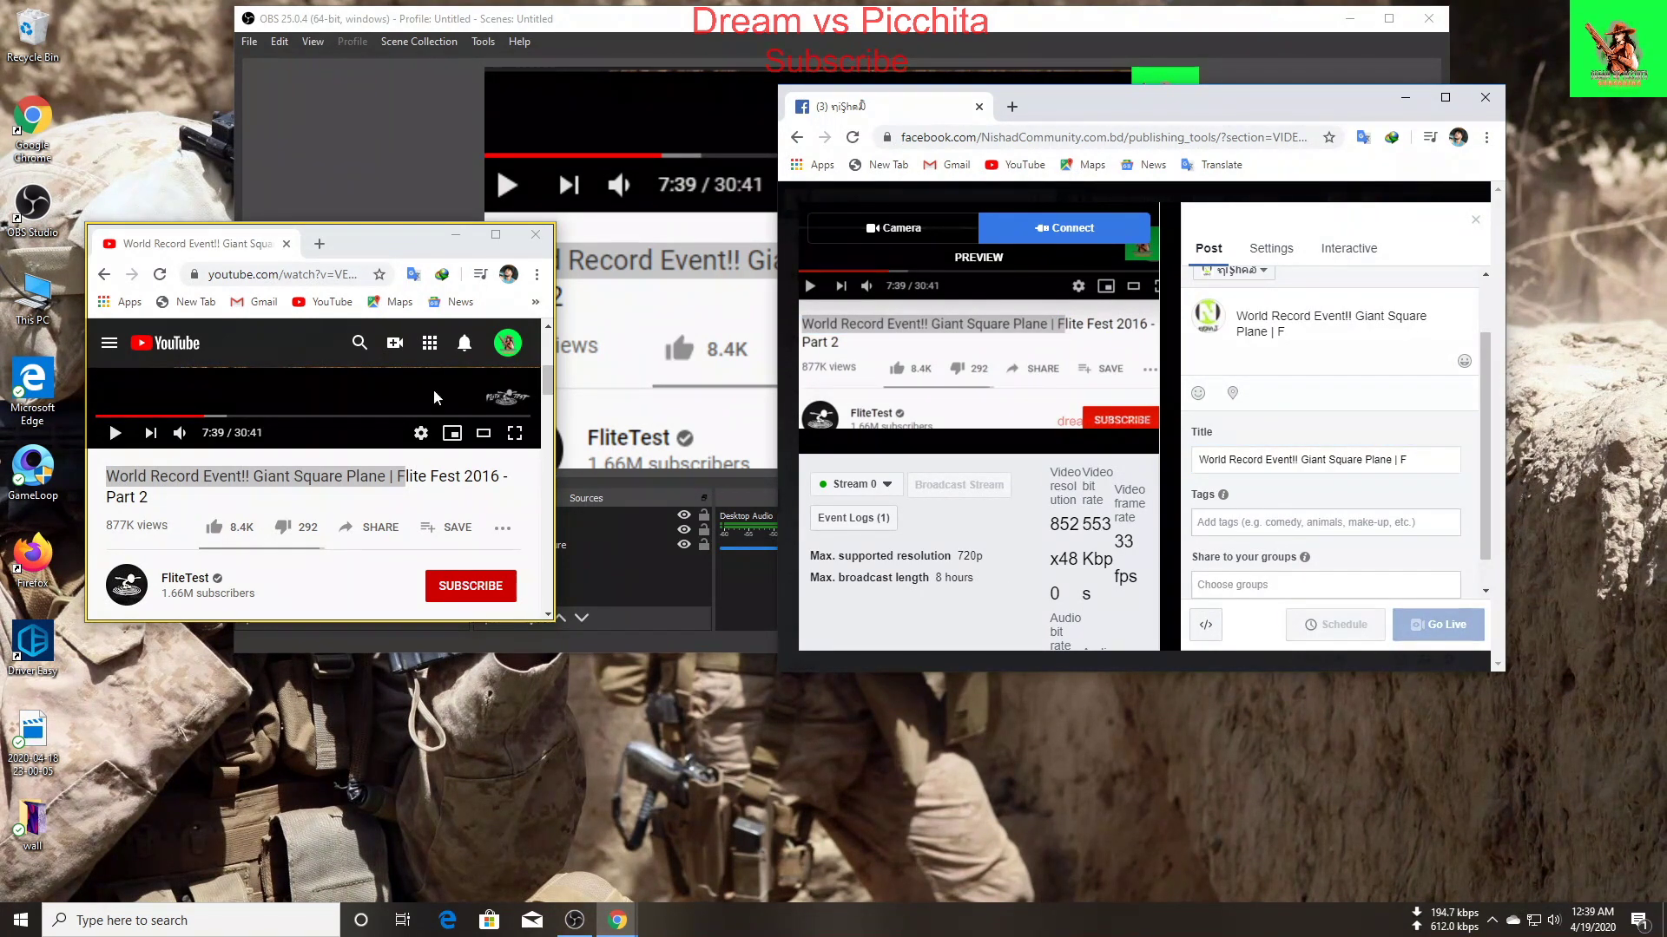
Step: Resume the YouTube video with its picture back in view and reposition the Facebook window to watch the live broadcast
{"action": "left_click", "coordinate": [545, 434]}
{"action": "left_click_drag", "start_coordinate": [552, 396], "coordinate": [548, 355]}
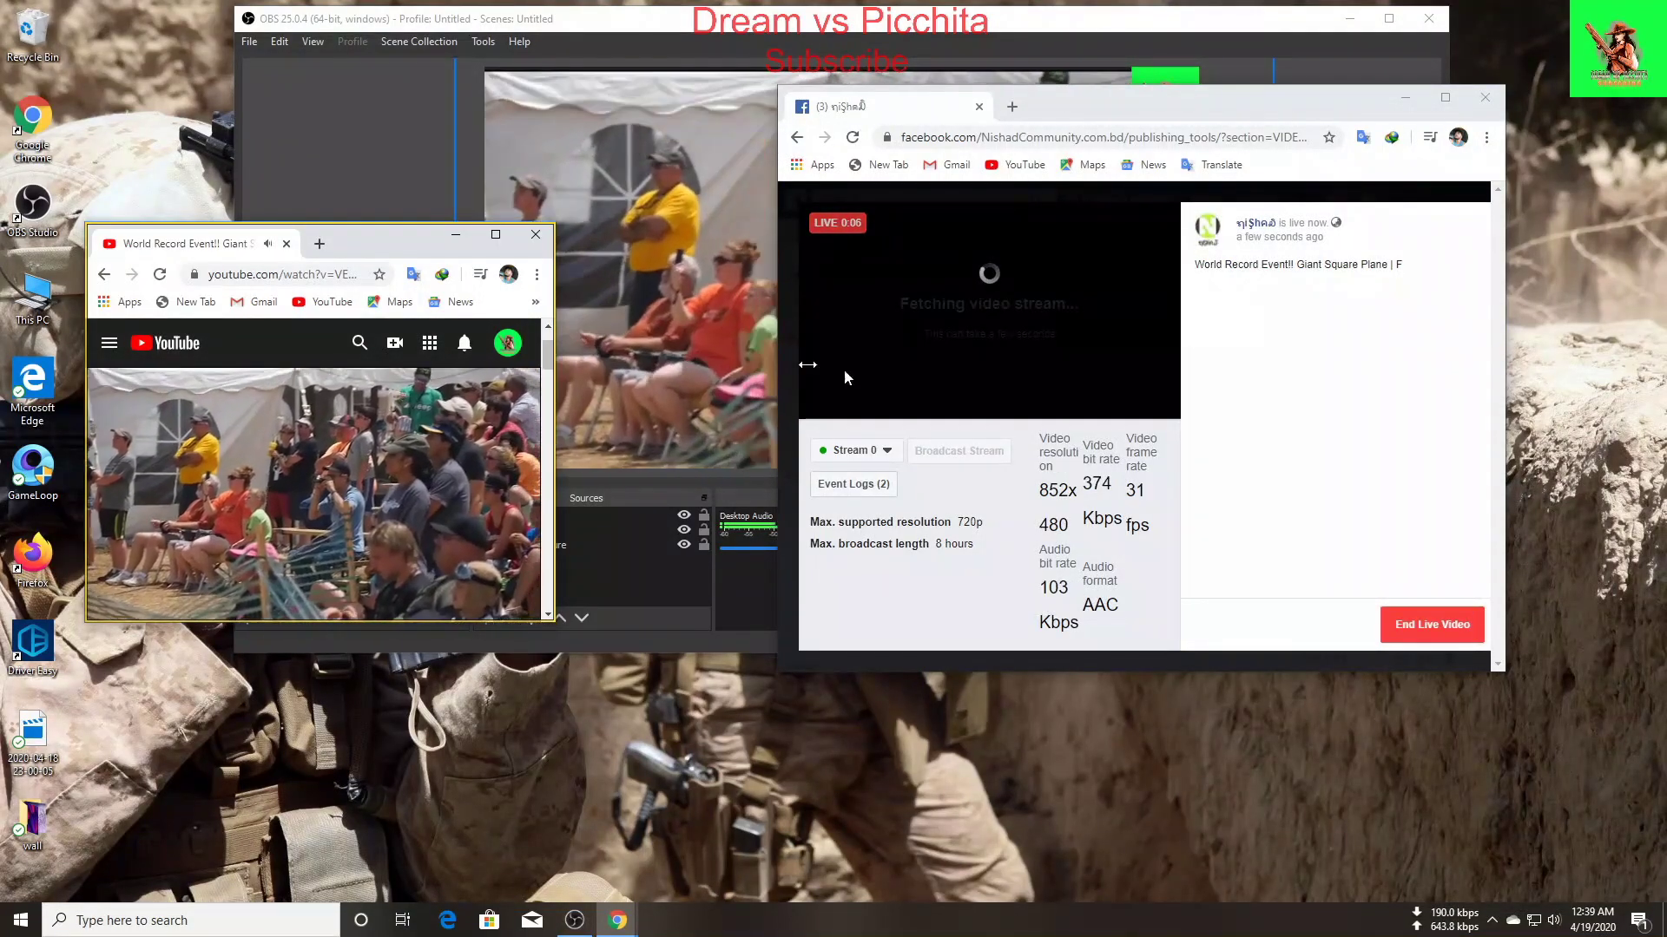
{"action": "left_click_drag", "start_coordinate": [1245, 104], "coordinate": [1321, 348]}
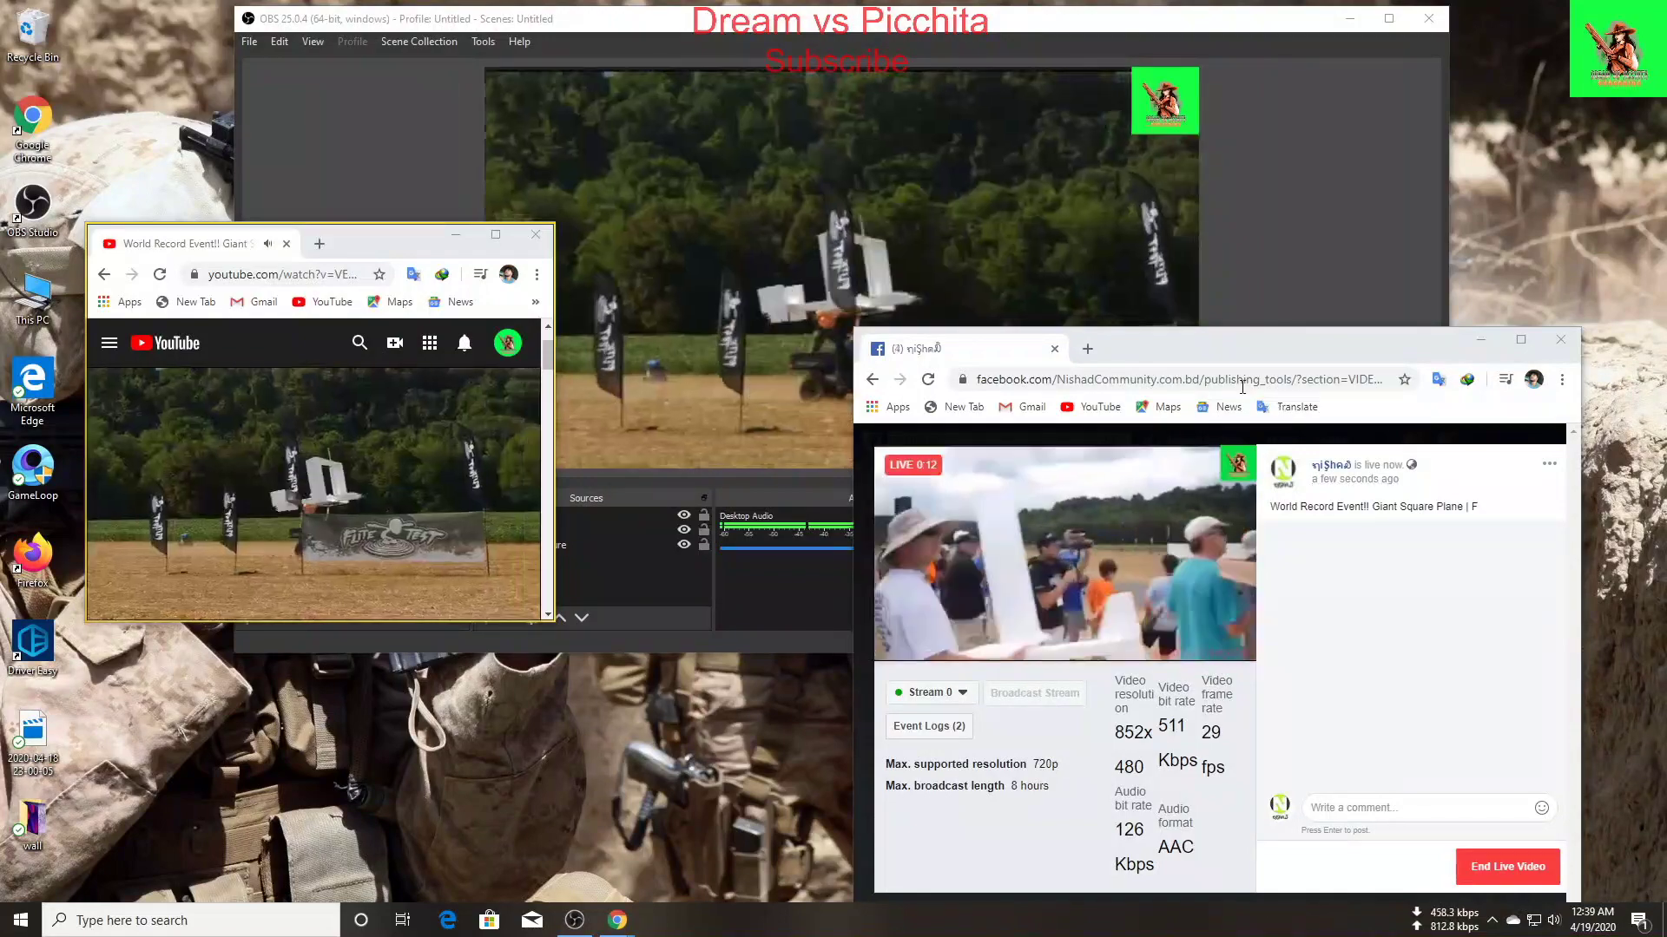
{"action": "left_click_drag", "start_coordinate": [1367, 356], "coordinate": [1300, 215]}
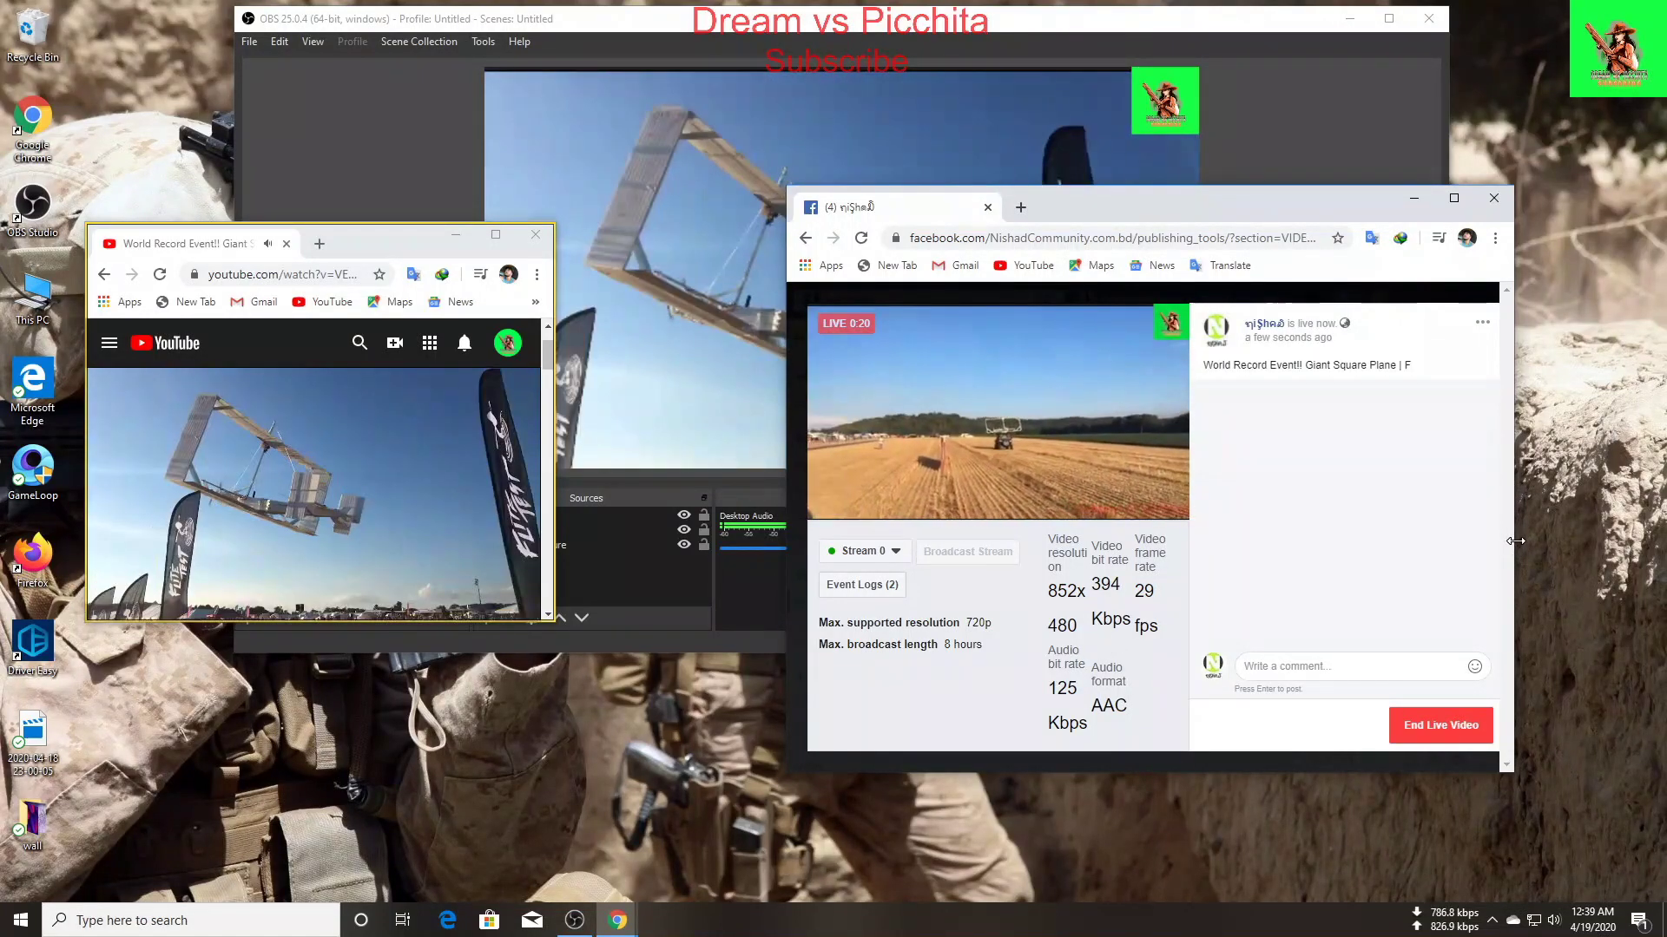
Step: Widen the Facebook window to show the full live broadcast view with its stream statistics
{"action": "mouse_move", "coordinate": [1518, 538]}
{"action": "left_mouse_down"}
{"action": "mouse_move", "coordinate": [1637, 514]}
{"action": "mouse_move", "coordinate": [1498, 520]}
{"action": "left_mouse_up"}
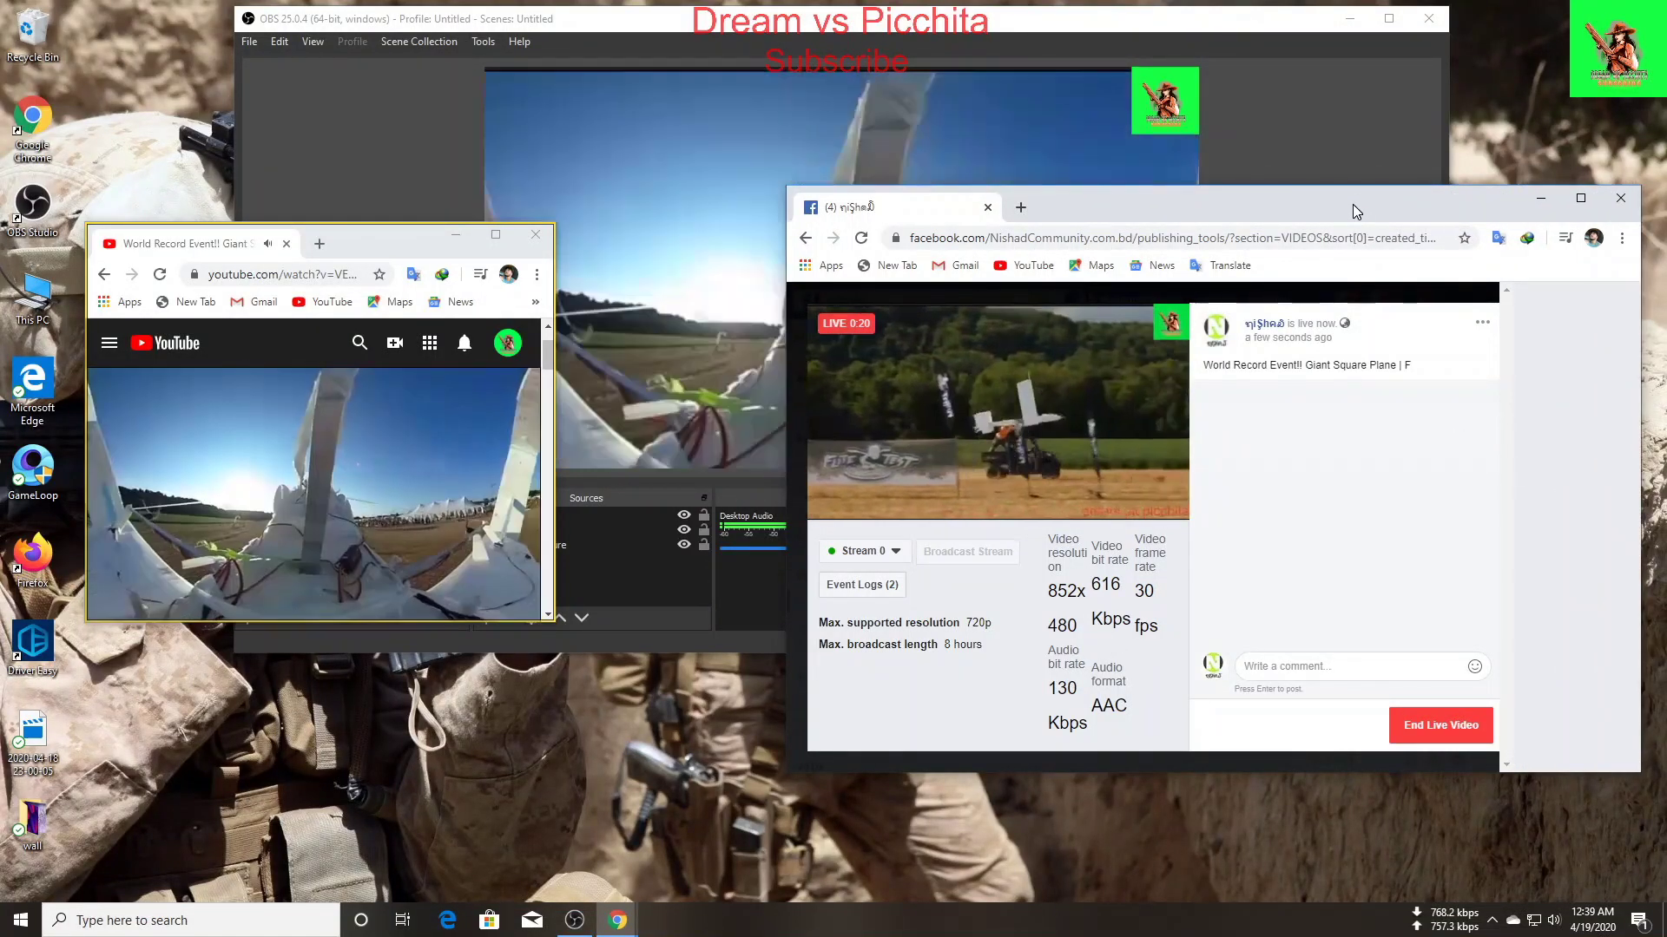
{"action": "left_click_drag", "start_coordinate": [786, 700], "coordinate": [435, 698]}
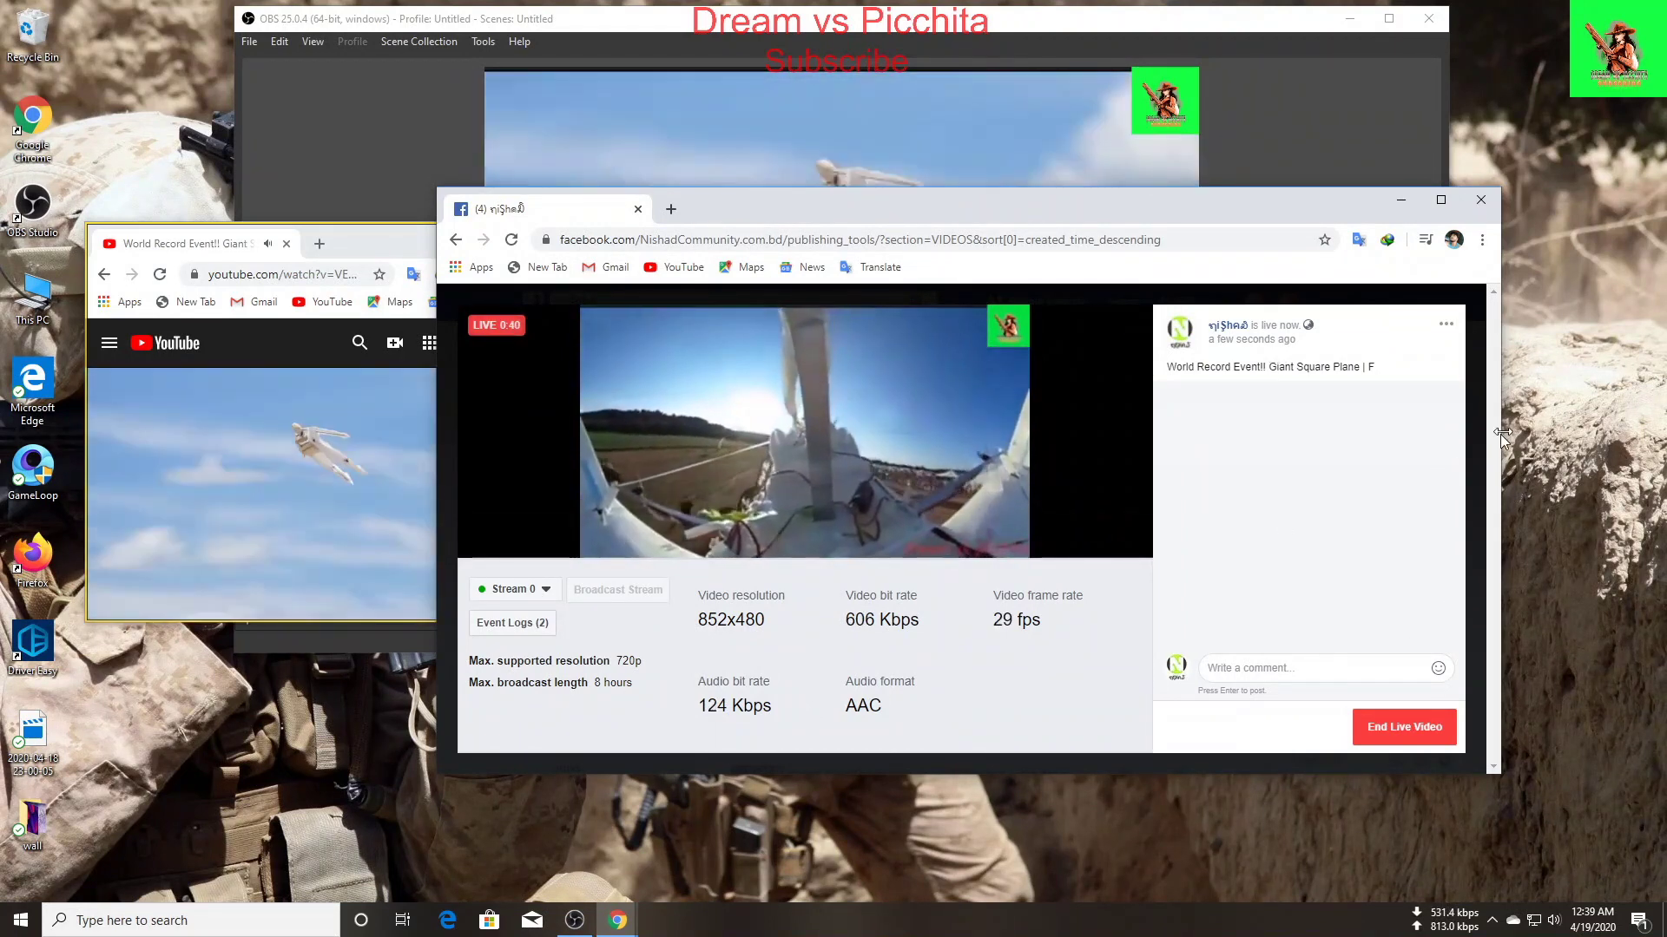
Step: Open the Facebook page in a new browser tab and expand its live video post "World Record Event!! Giant Square Plane | F"
{"action": "left_click", "coordinate": [674, 208]}
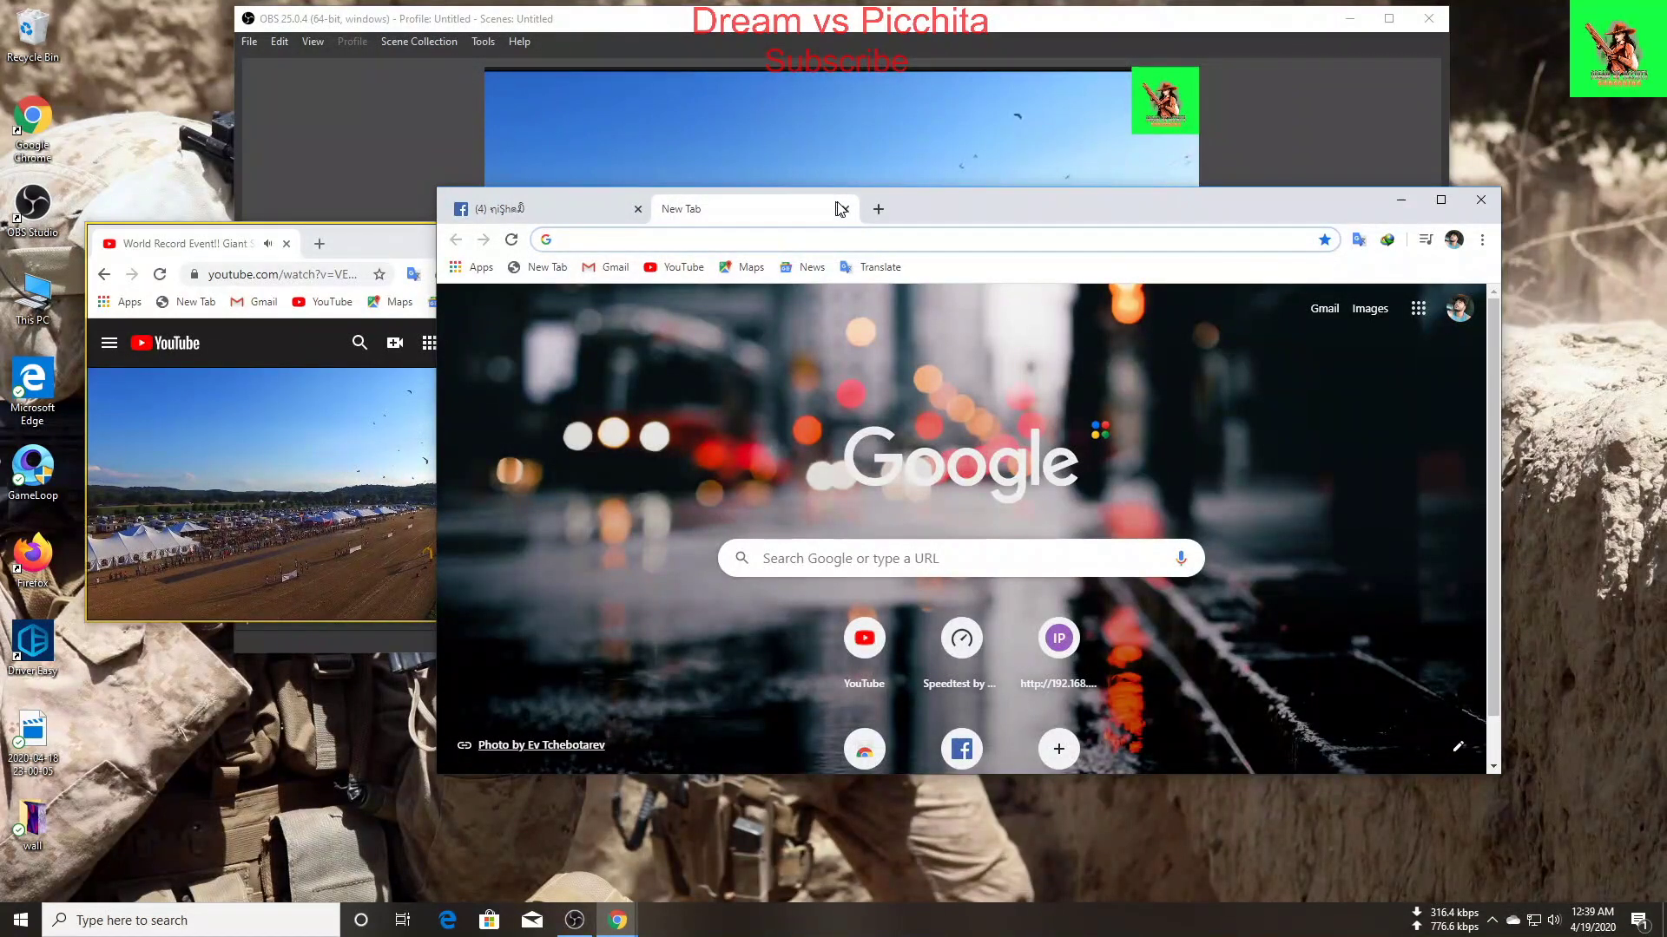
{"action": "left_click", "coordinate": [964, 752]}
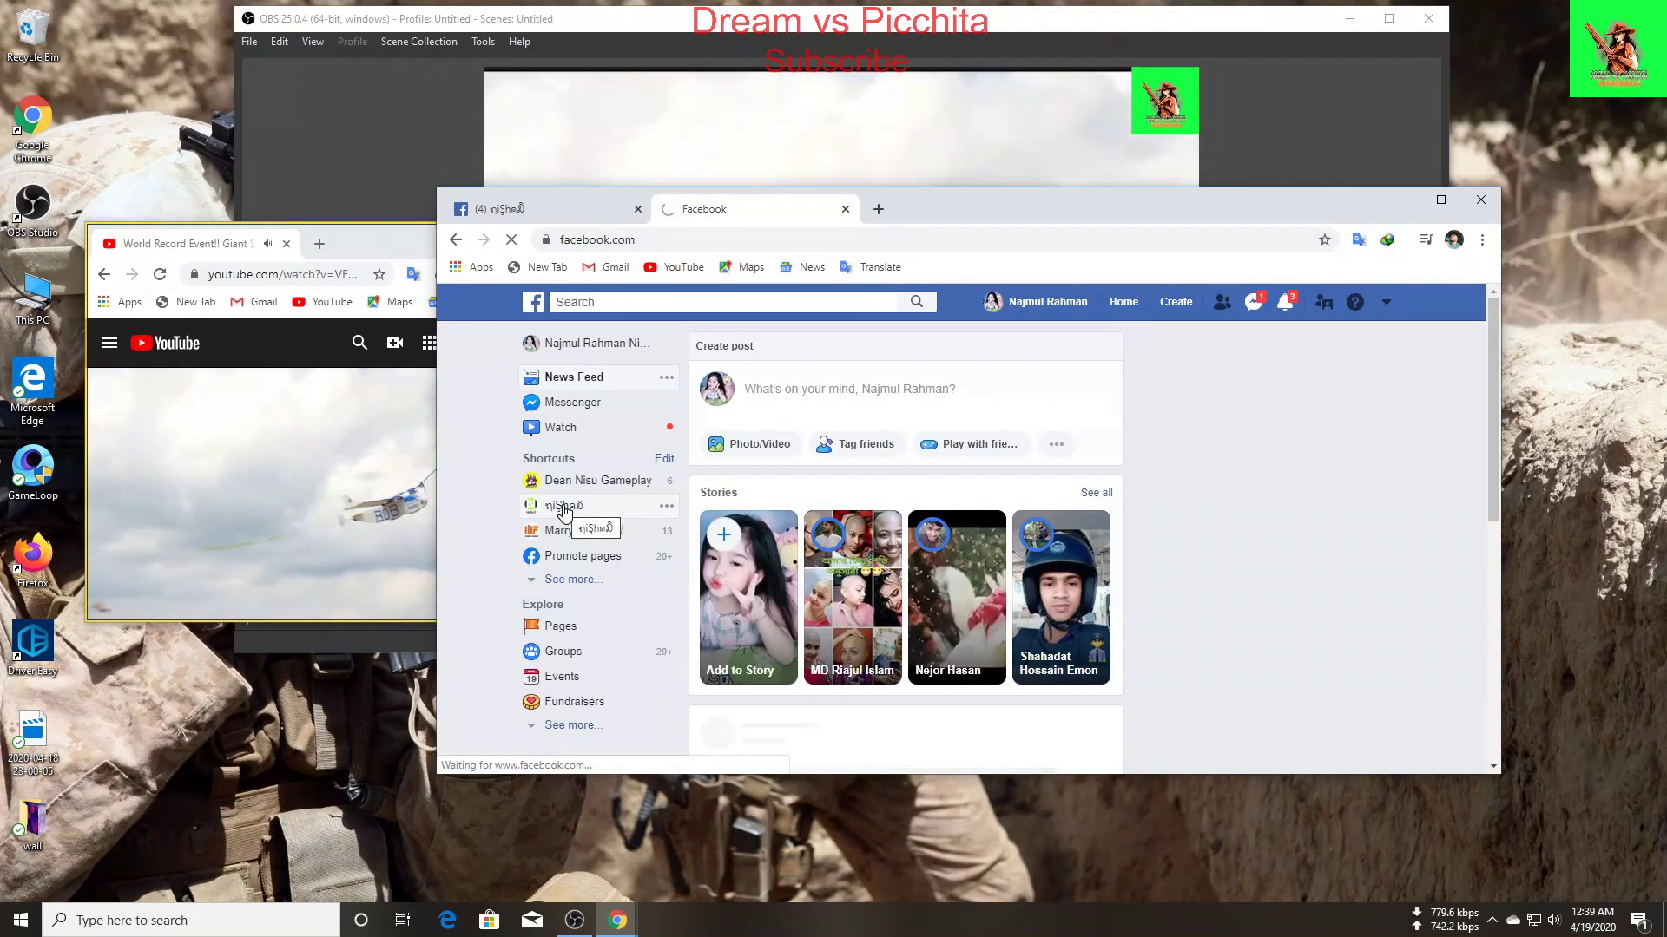
{"action": "left_click", "coordinate": [563, 507]}
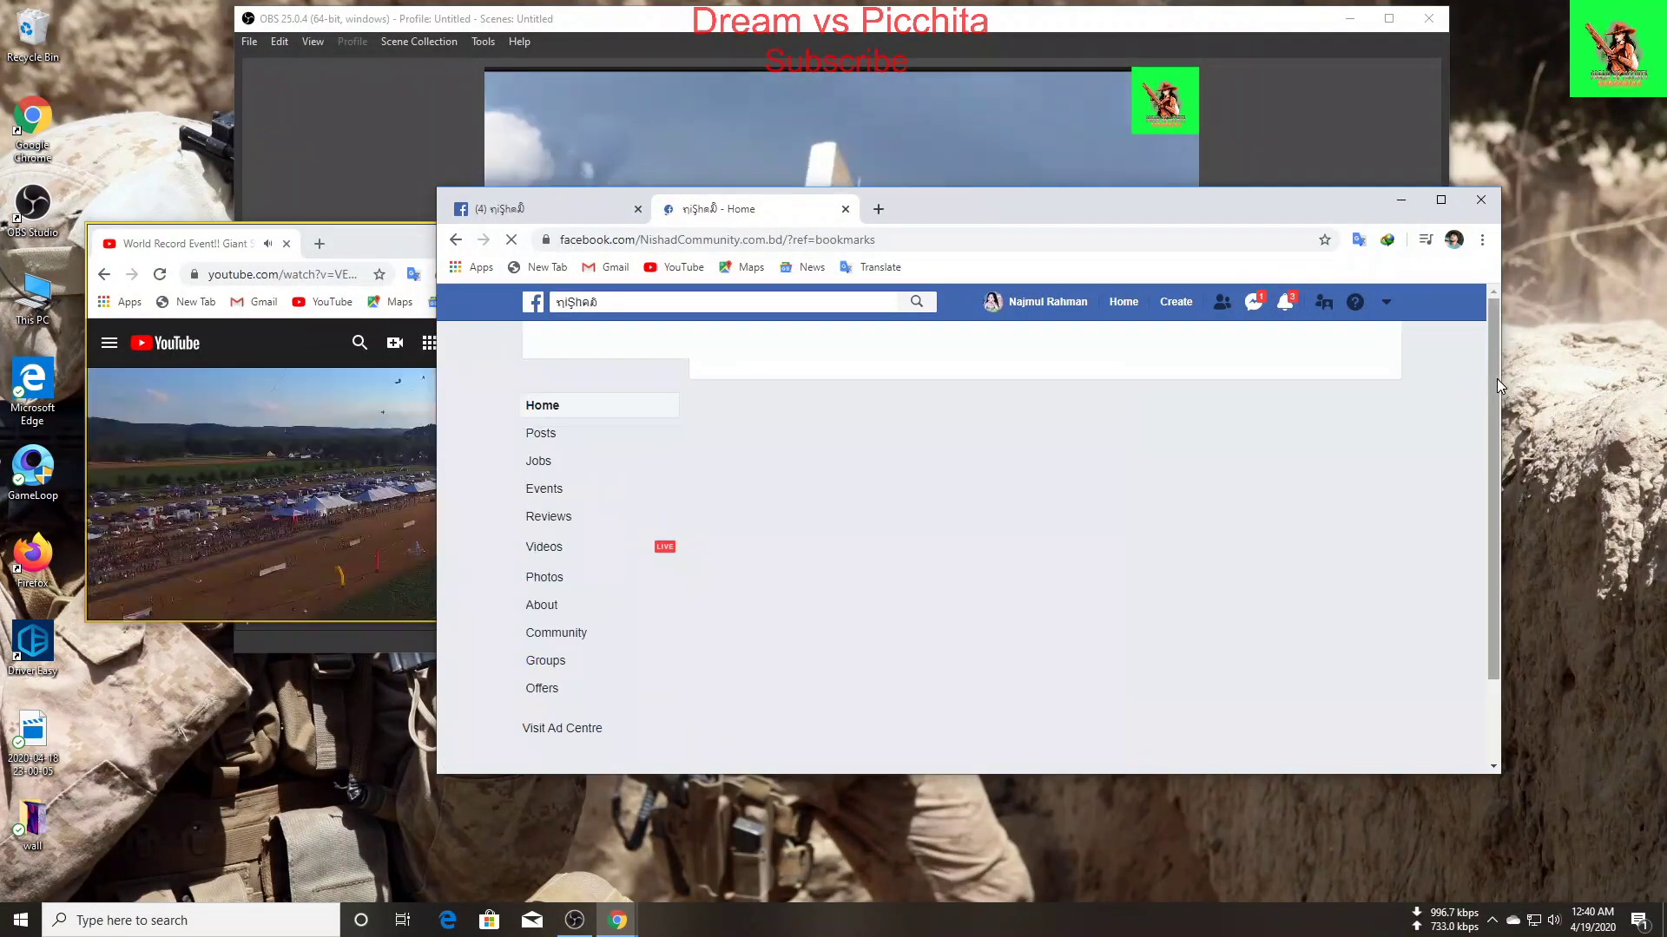
{"action": "left_click_drag", "start_coordinate": [1497, 378], "coordinate": [1501, 424]}
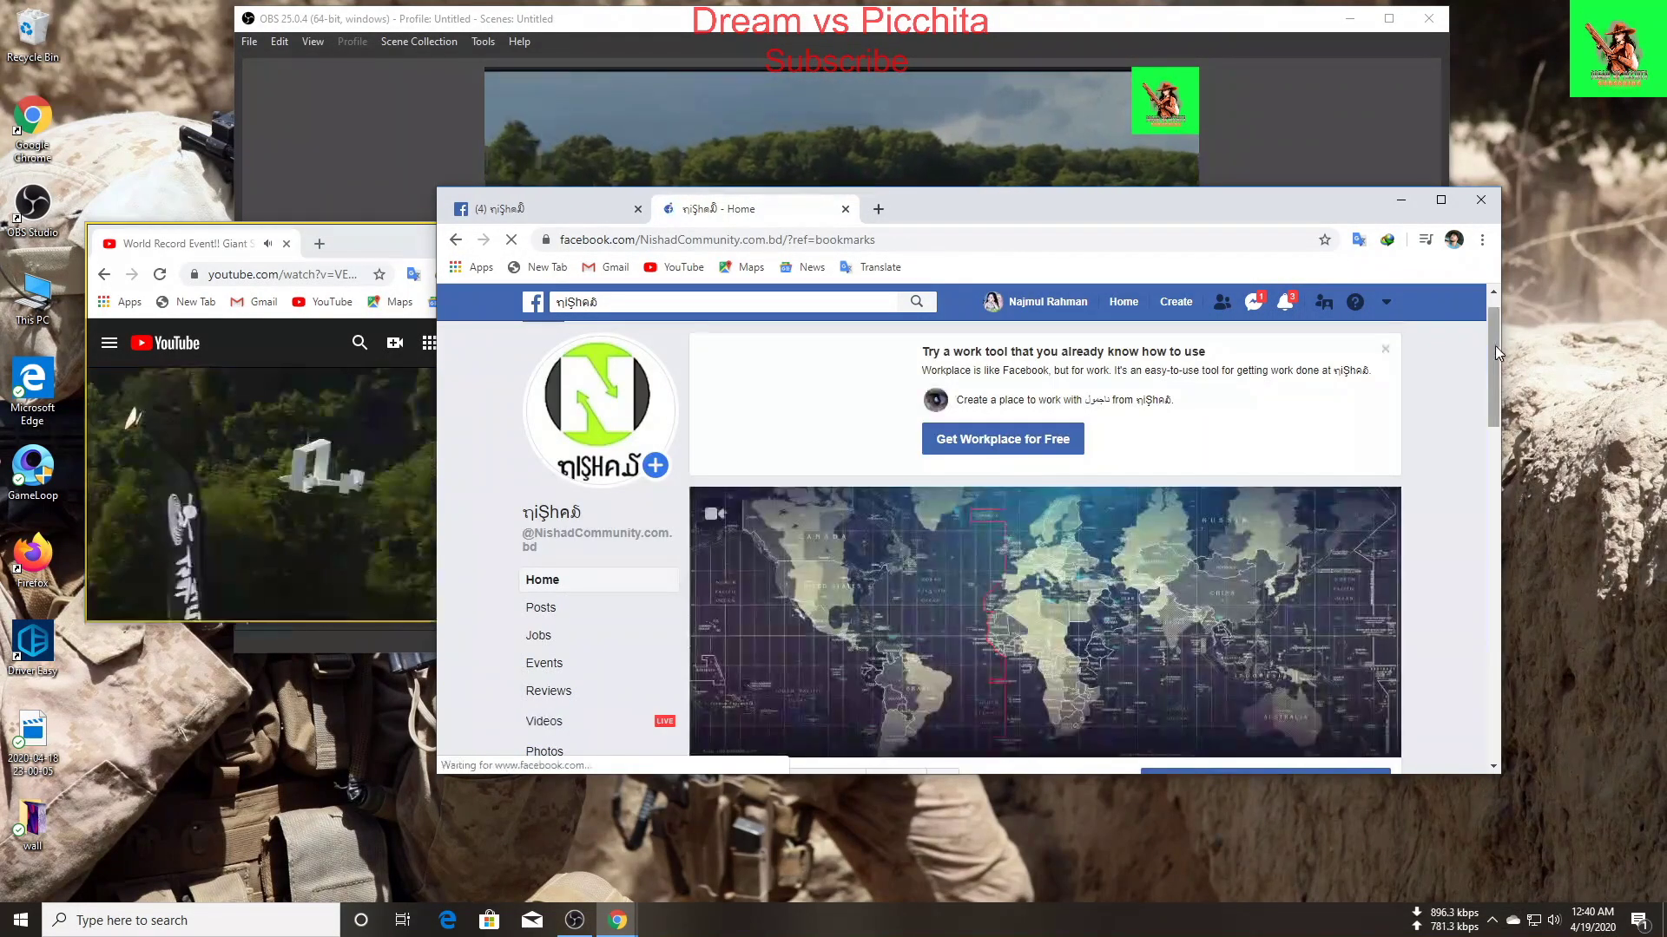
{"action": "left_click_drag", "start_coordinate": [1499, 391], "coordinate": [1494, 460]}
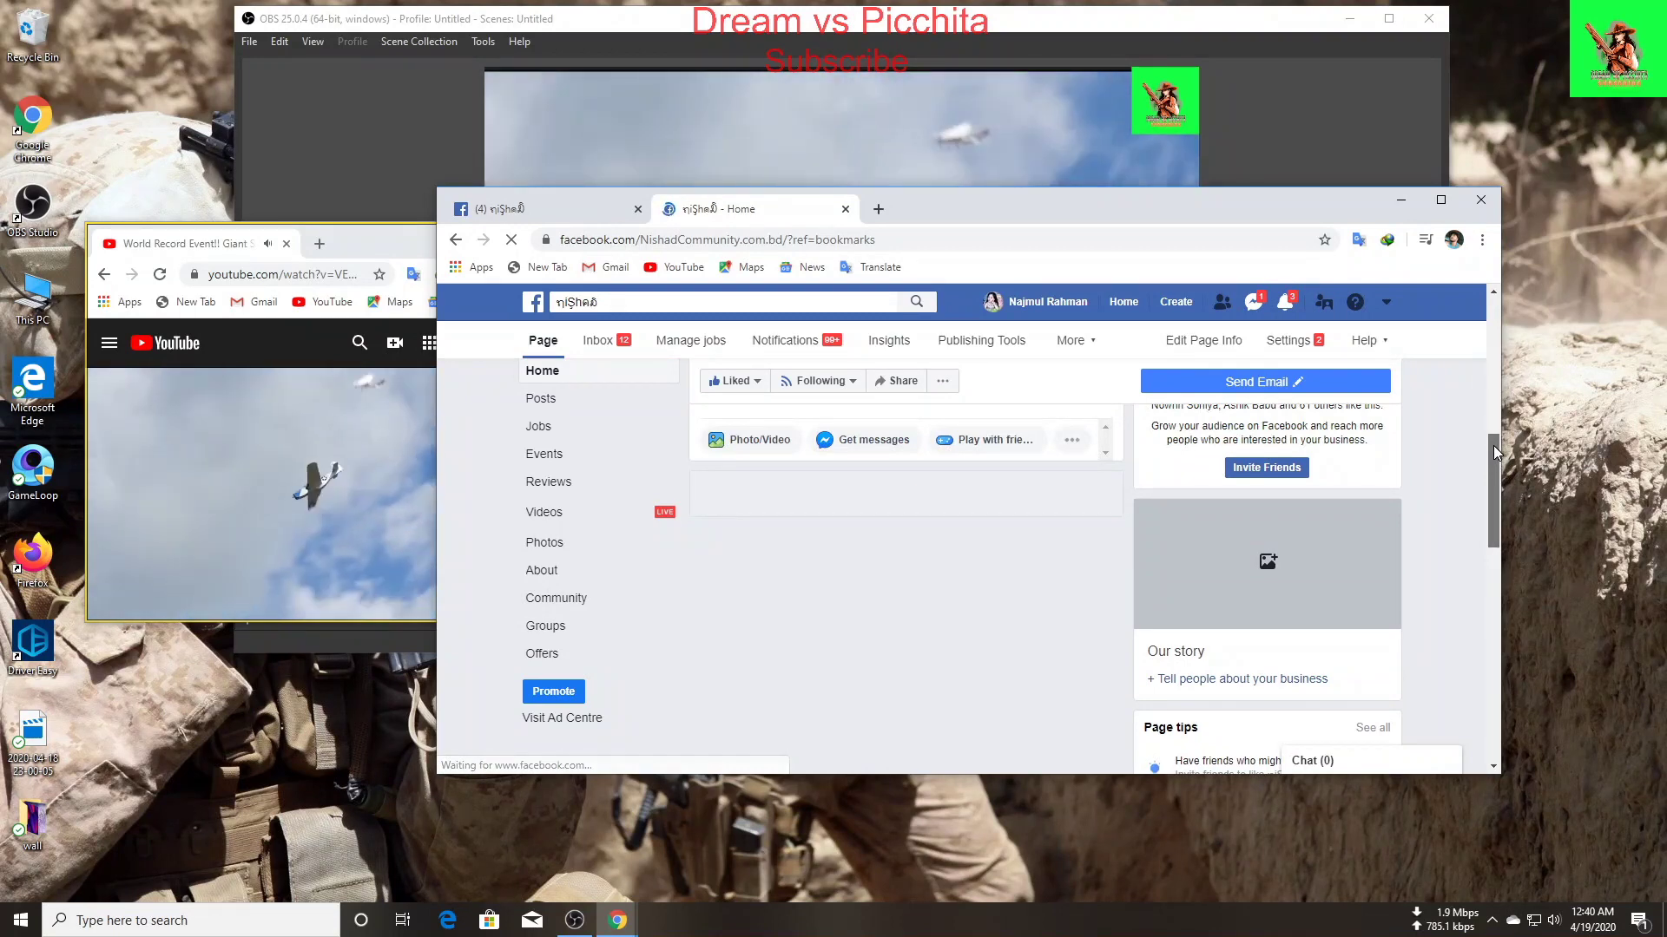
{"action": "scroll", "coordinate": [1493, 446], "scroll_direction": "up", "scroll_amount": 1}
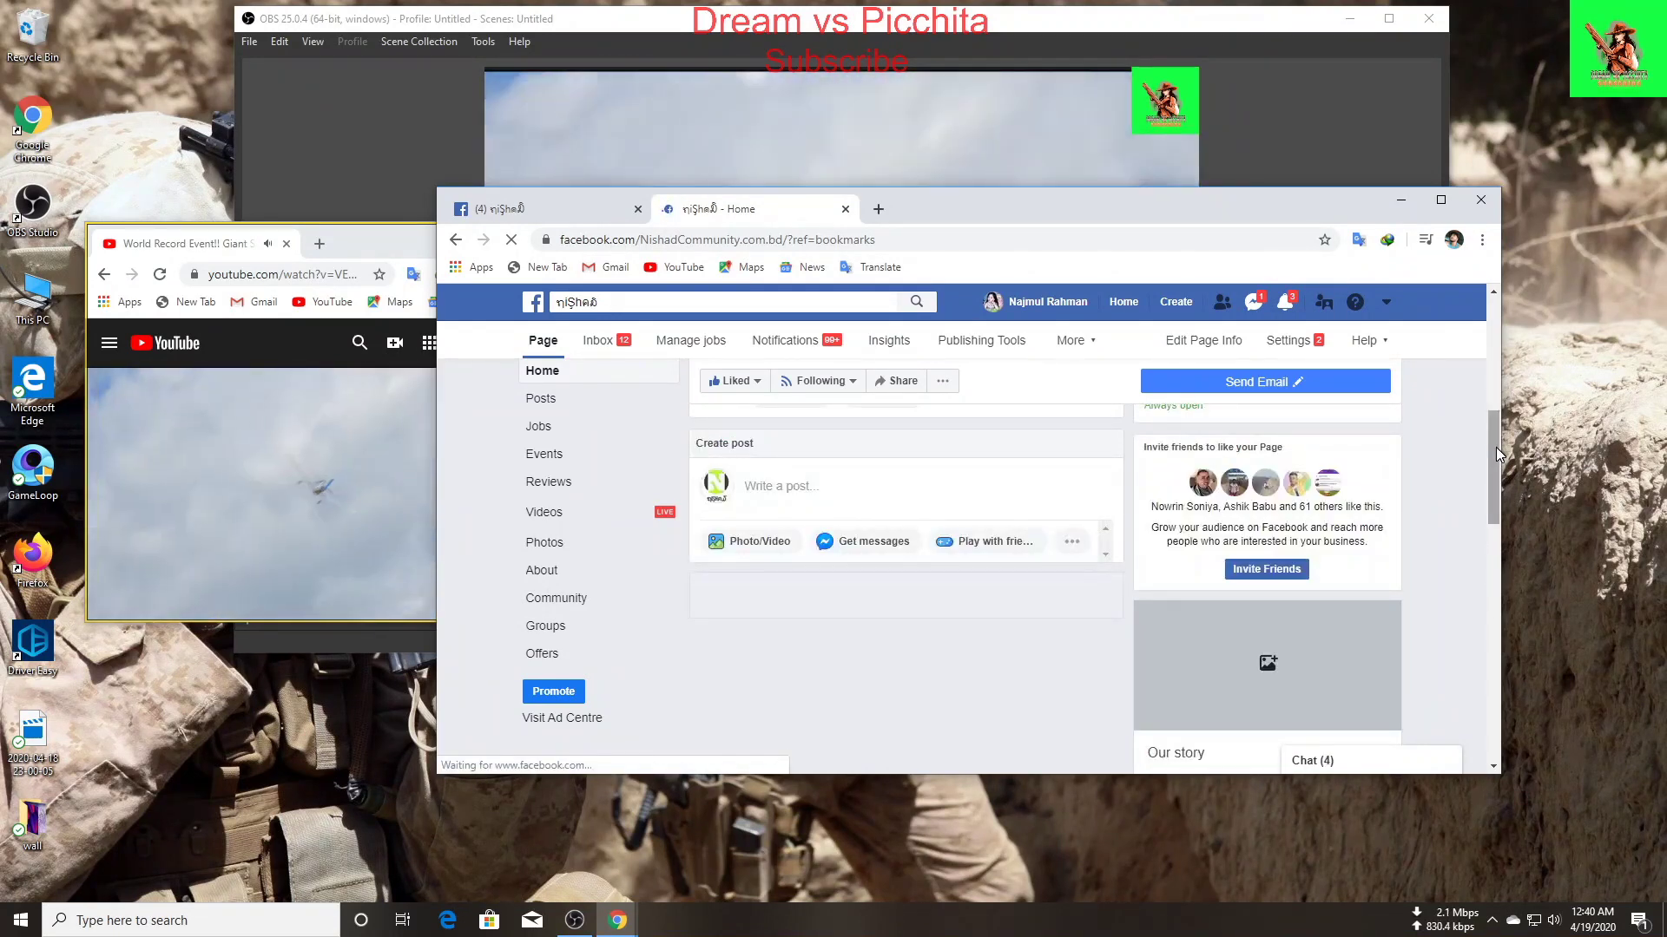
{"action": "left_click", "coordinate": [1493, 398]}
{"action": "scroll", "coordinate": [1492, 428], "scroll_direction": "down", "scroll_amount": 2}
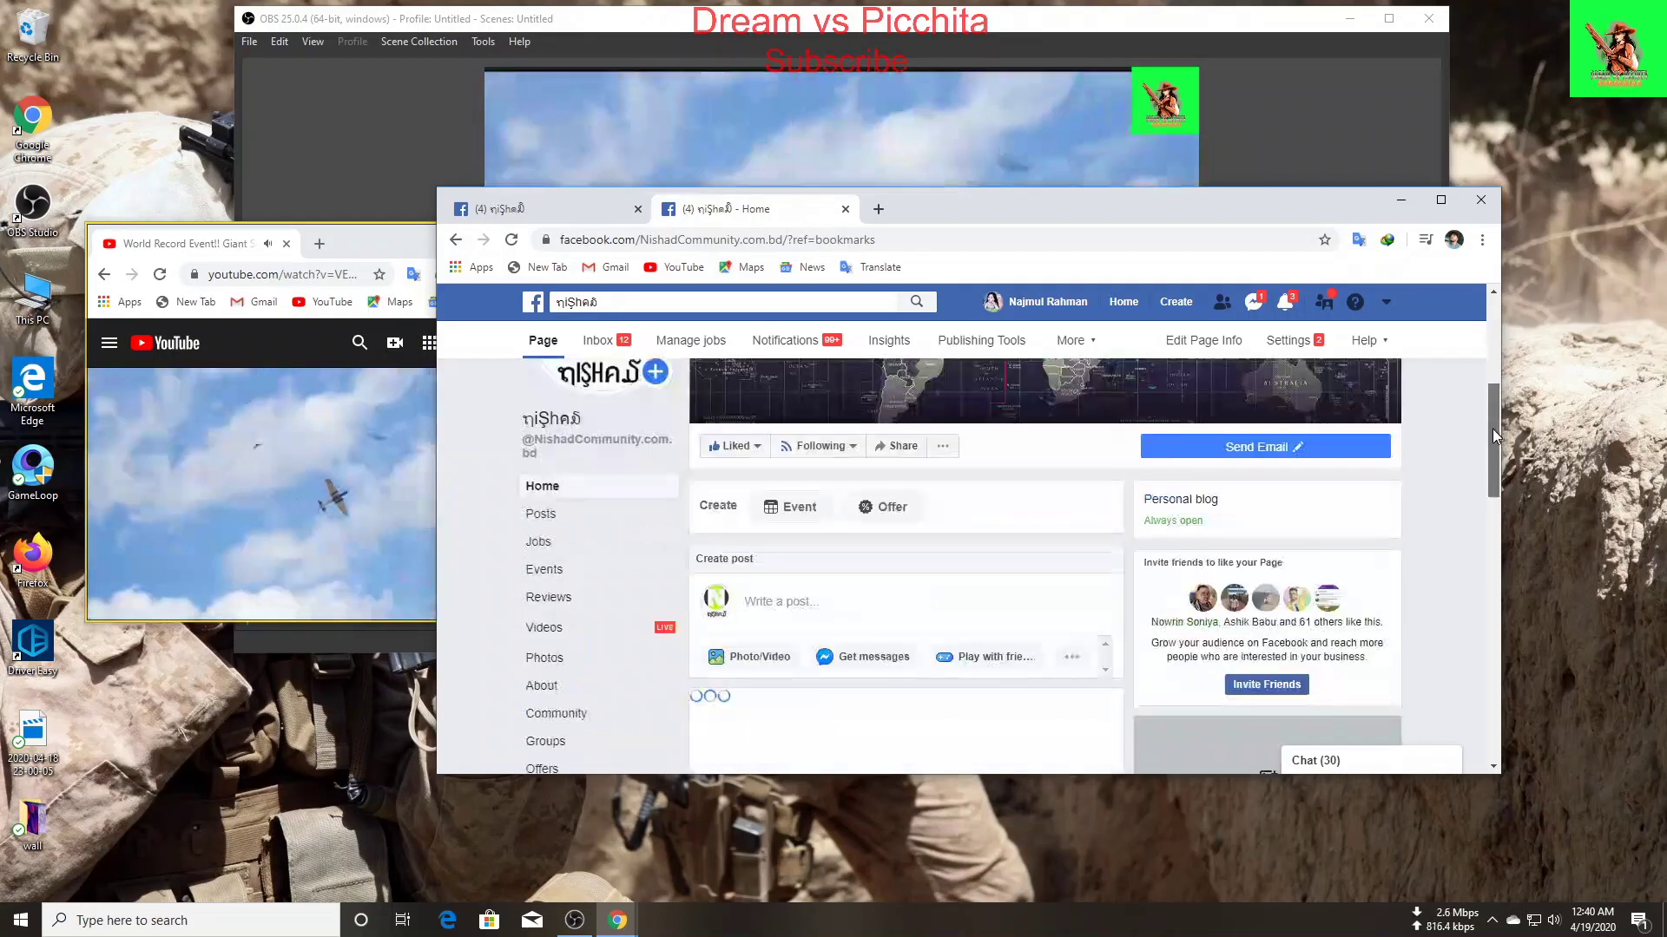
{"action": "left_click_drag", "start_coordinate": [1493, 433], "coordinate": [1487, 529]}
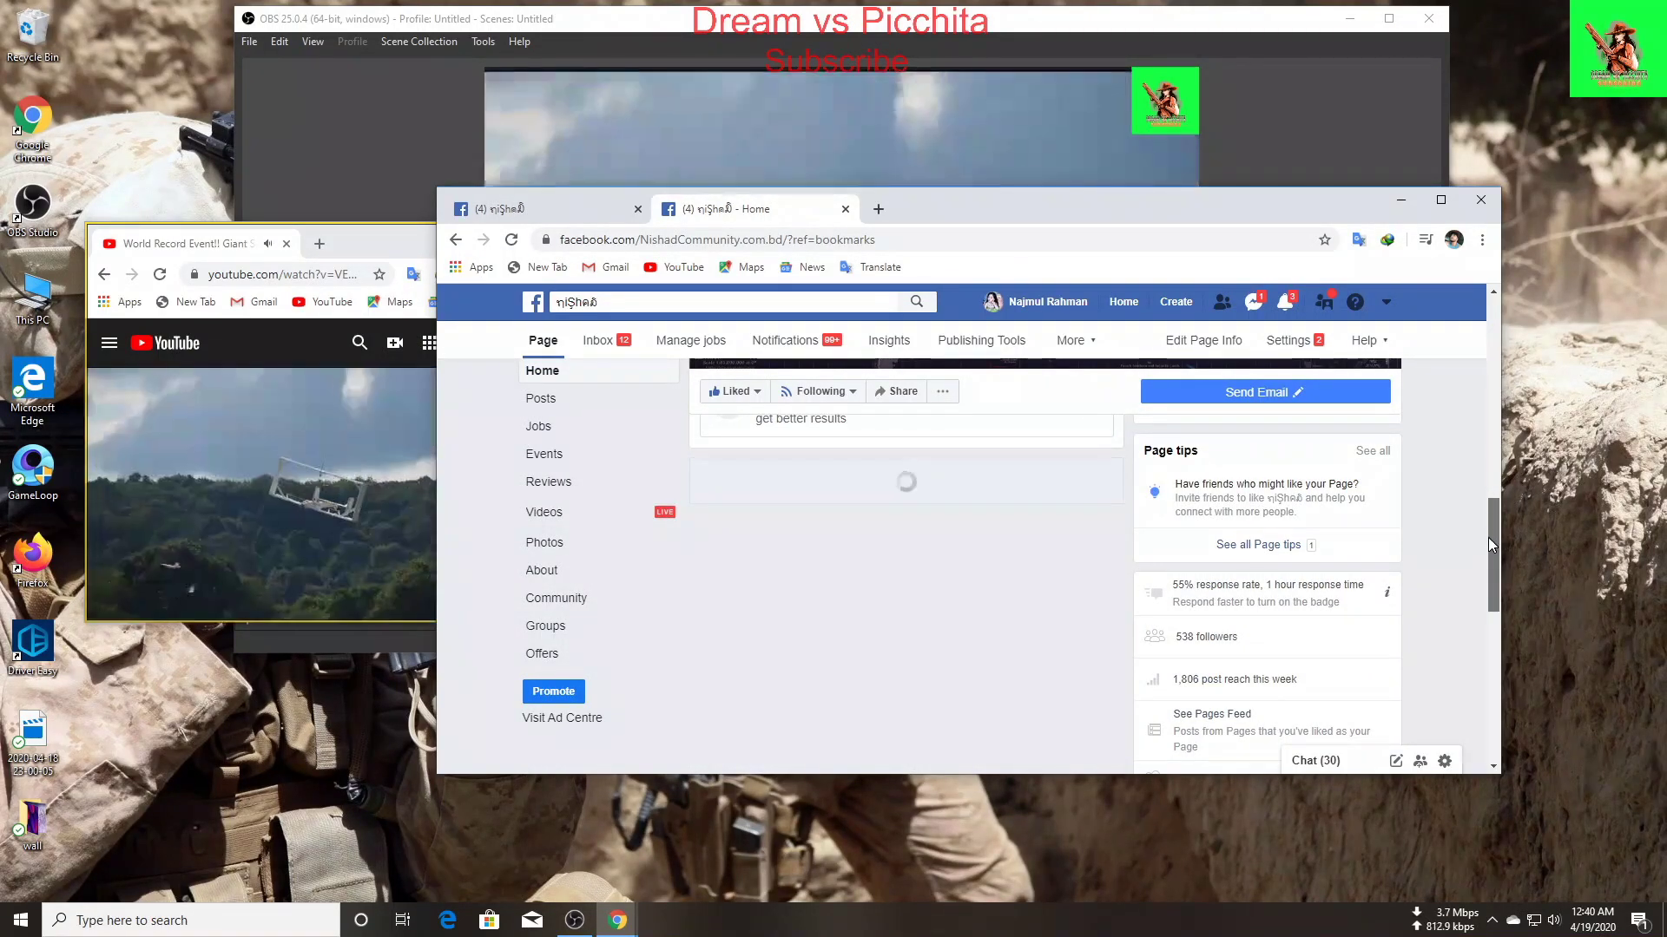
{"action": "scroll", "coordinate": [1488, 538], "scroll_direction": "down", "scroll_amount": 1}
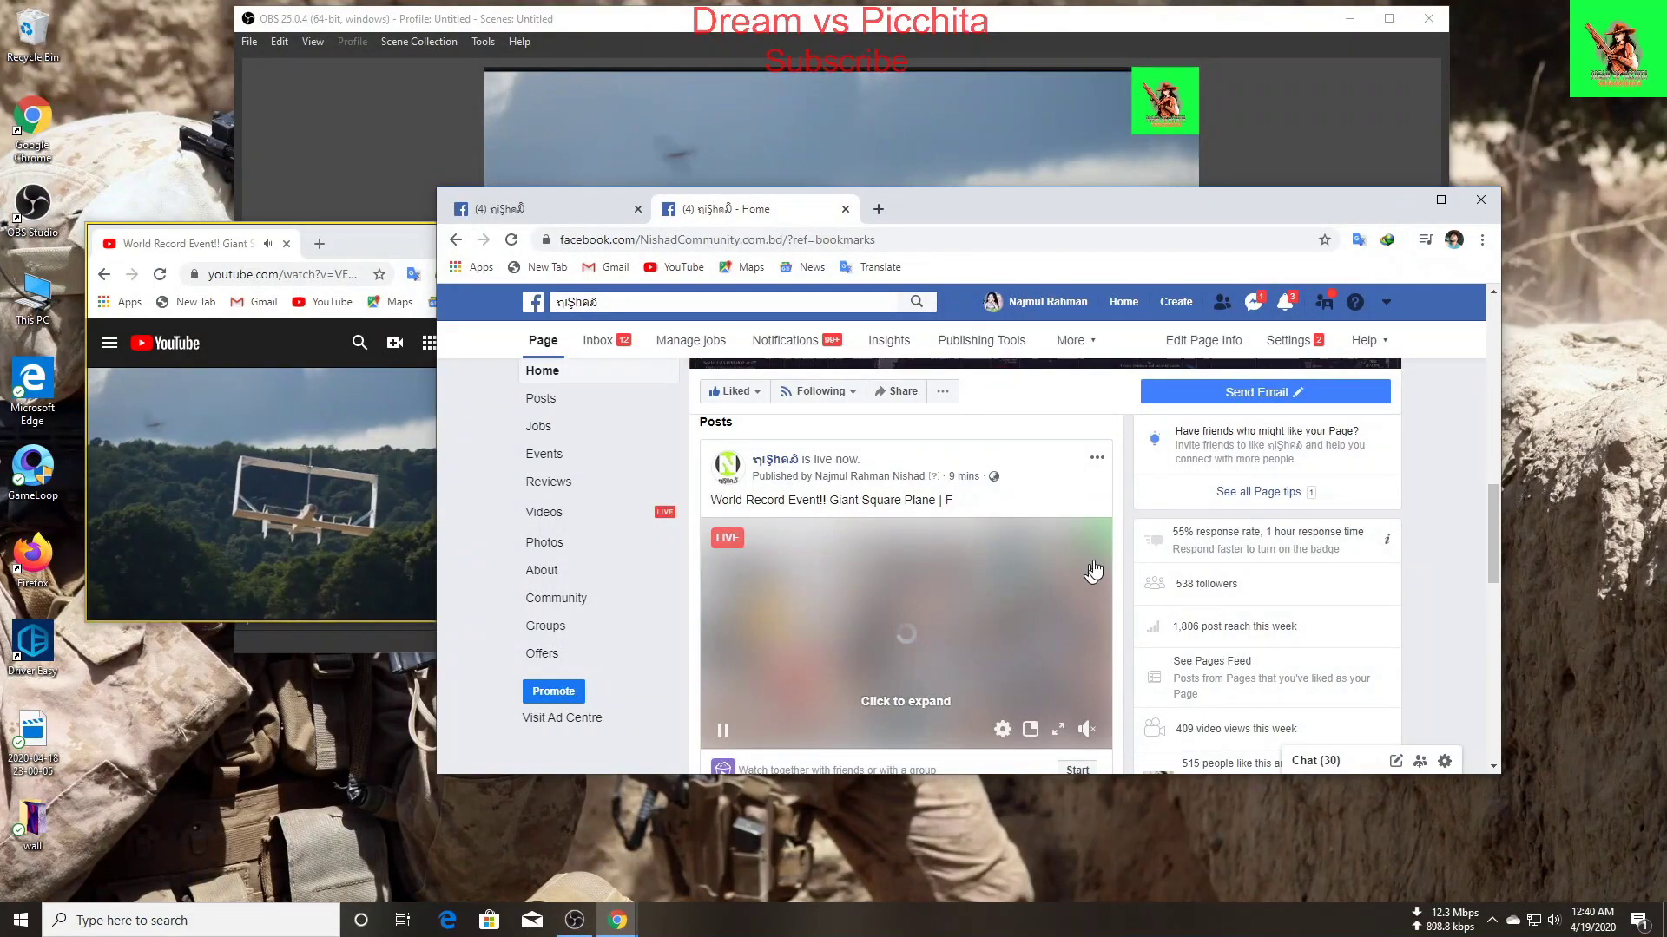
{"action": "left_click", "coordinate": [1094, 570]}
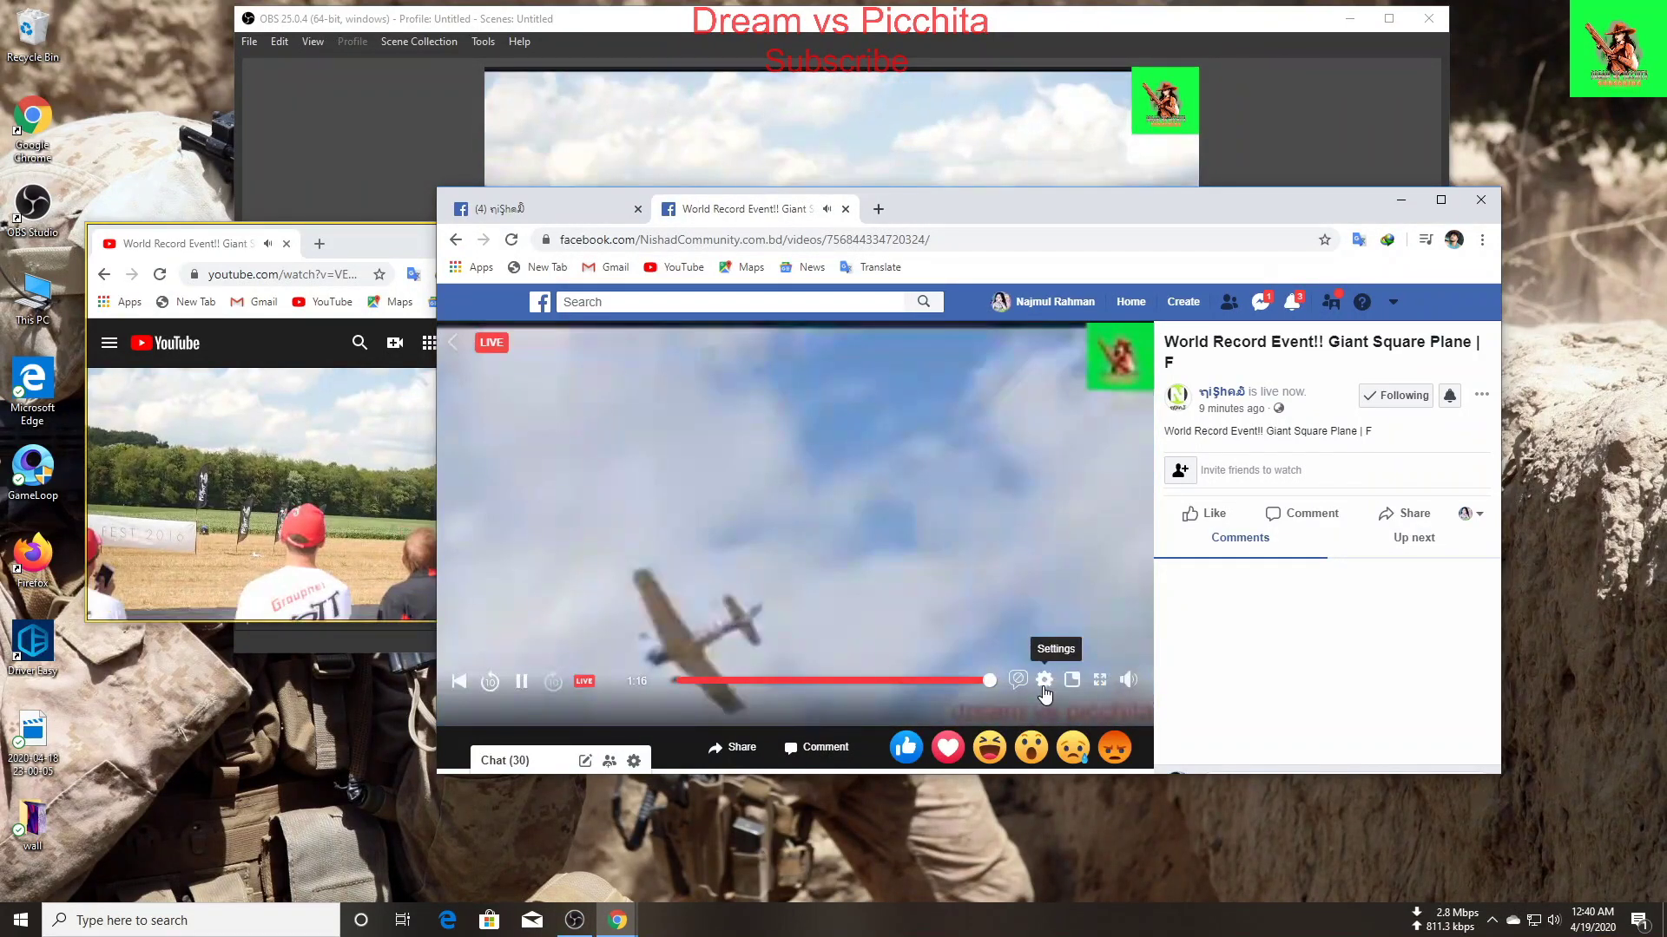
Step: View the live video's quality settings and close its tab
{"action": "left_click", "coordinate": [1044, 679]}
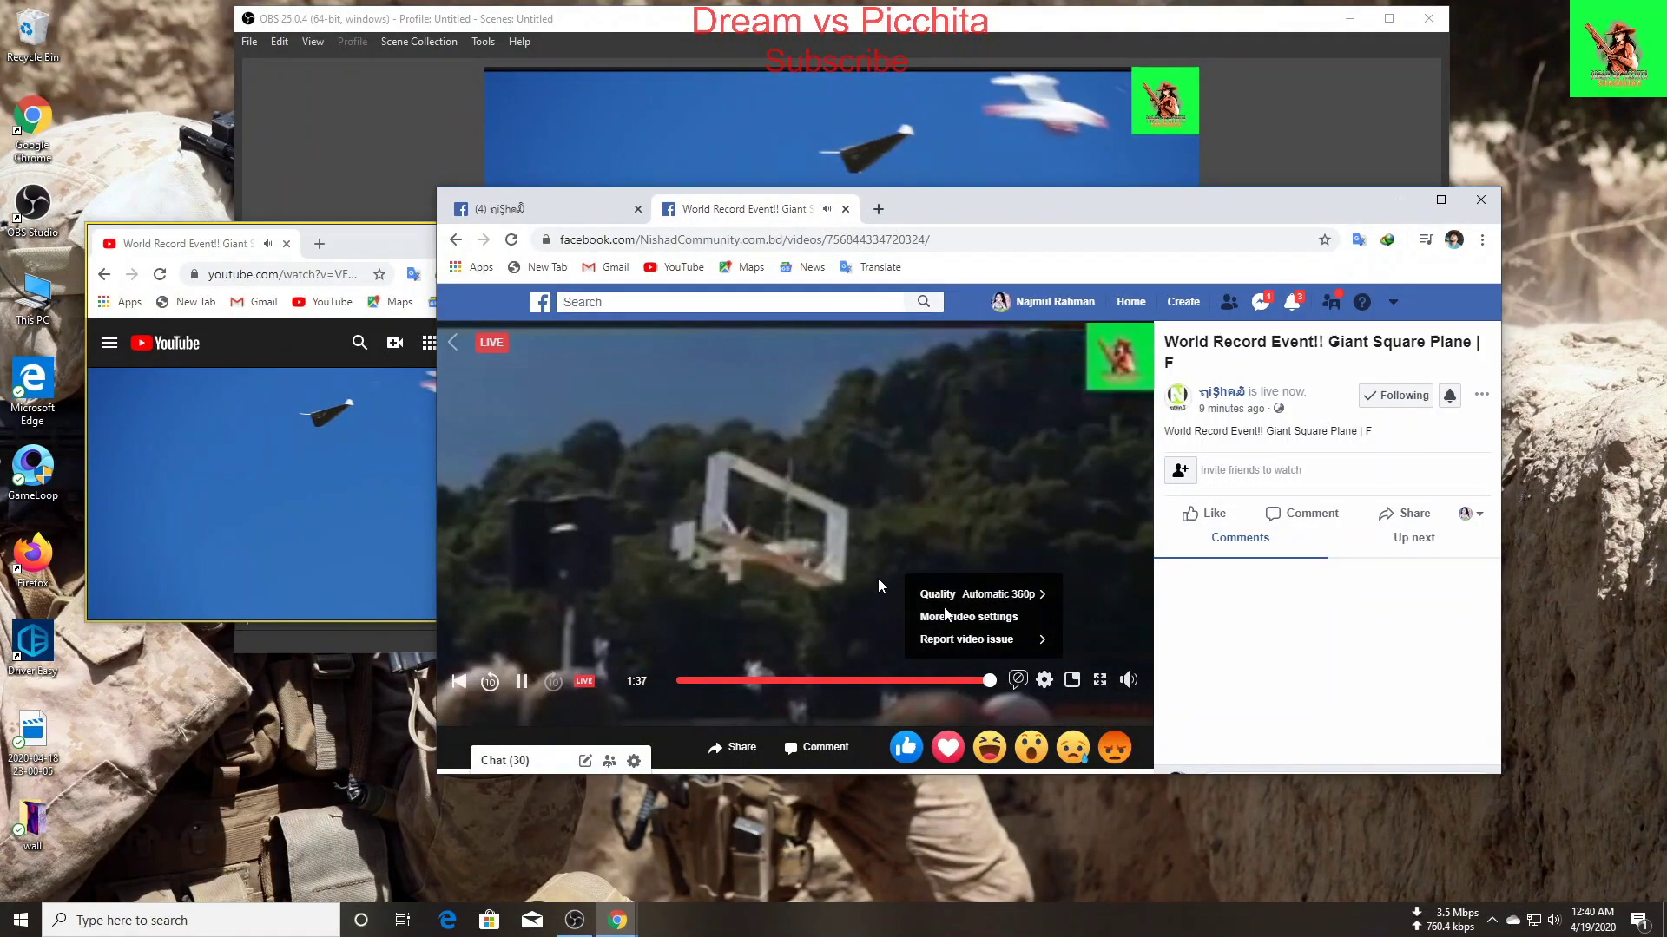
{"action": "left_click", "coordinate": [878, 579]}
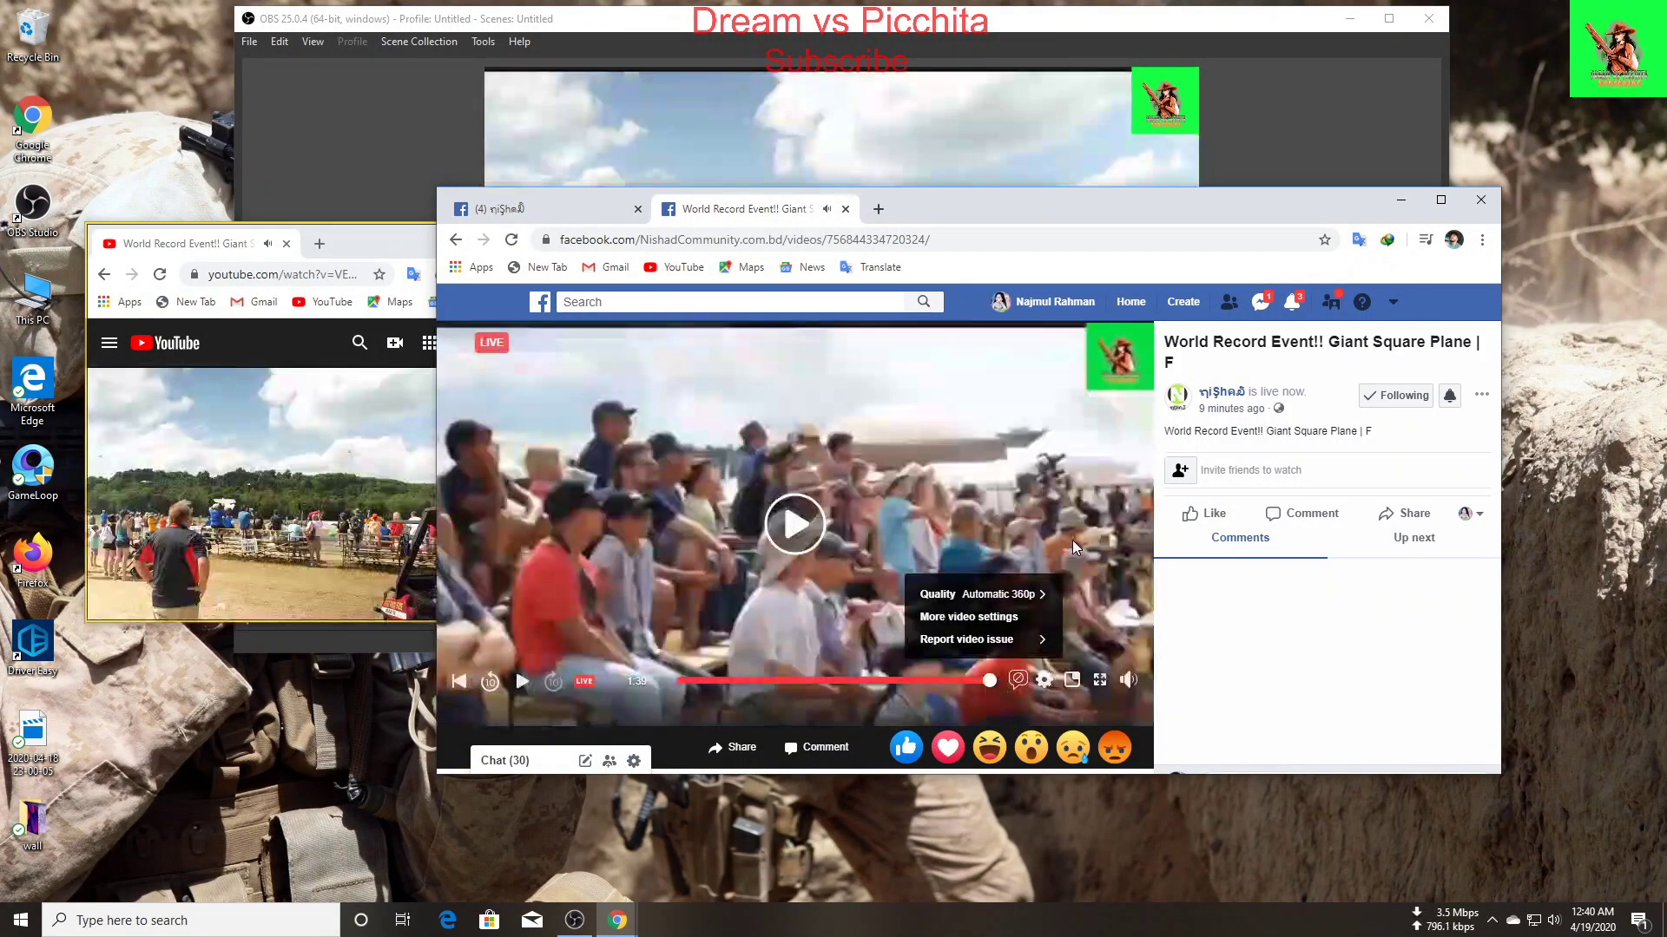
{"action": "left_click", "coordinate": [845, 209]}
Step: Minimize the Facebook window and move the YouTube and OBS Studio windows so the full OBS interface is in view
{"action": "left_click_drag", "start_coordinate": [756, 209], "coordinate": [737, 477]}
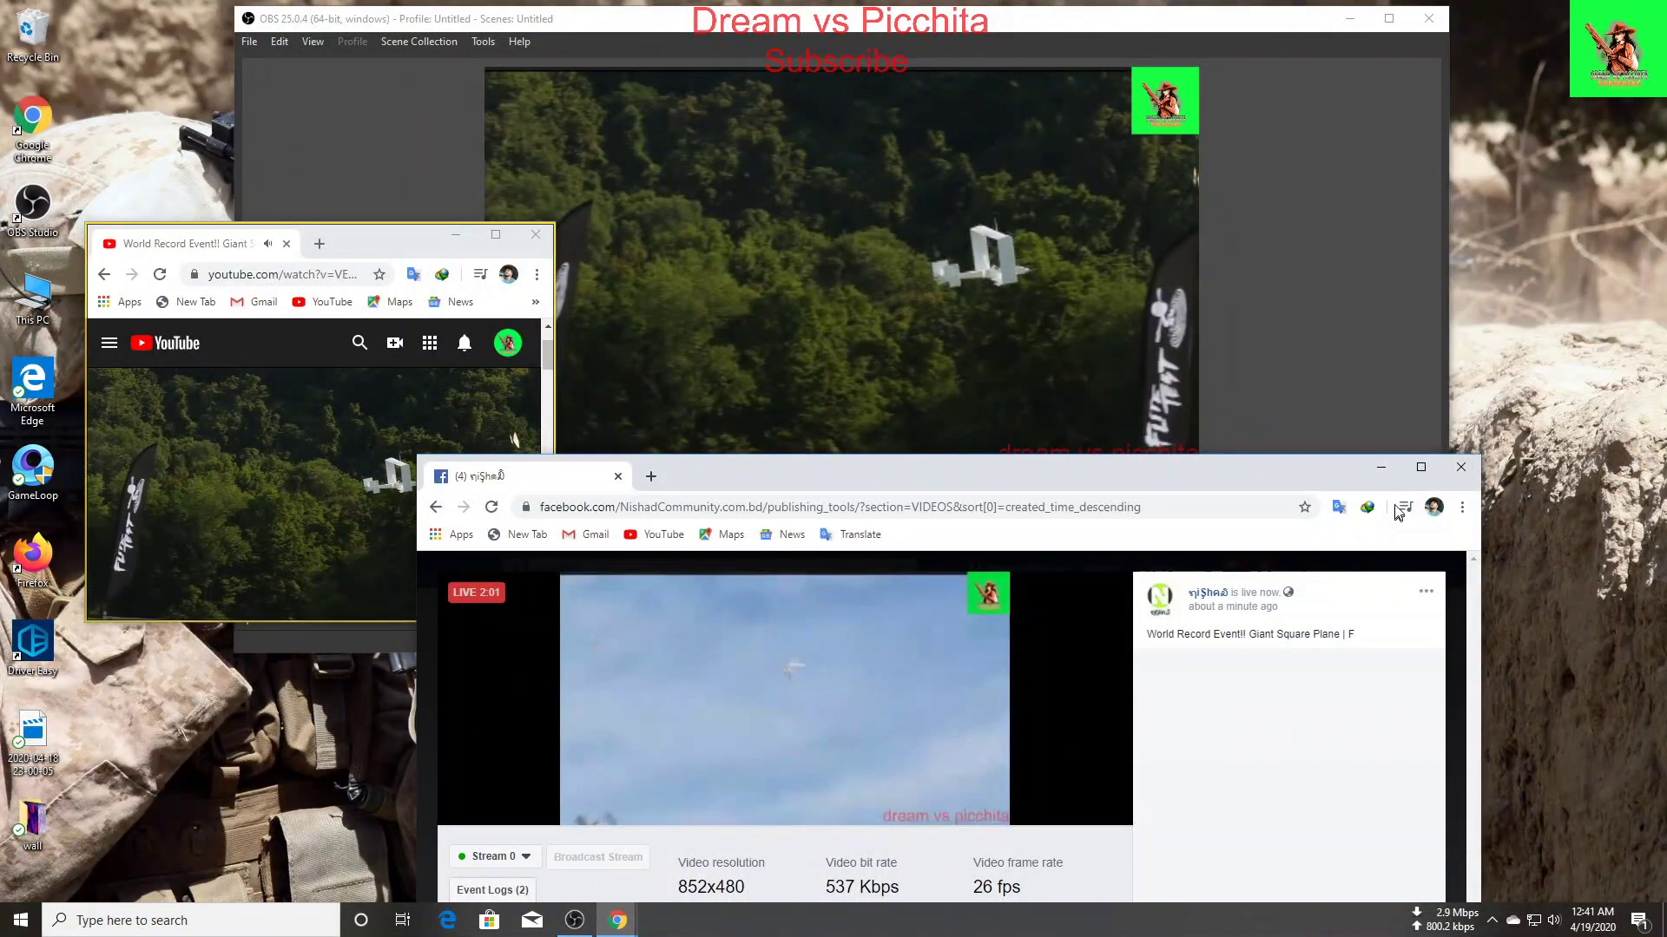
{"action": "left_click", "coordinate": [1381, 467]}
{"action": "left_click_drag", "start_coordinate": [217, 243], "coordinate": [219, 559]}
{"action": "left_click_drag", "start_coordinate": [855, 18], "coordinate": [923, 32]}
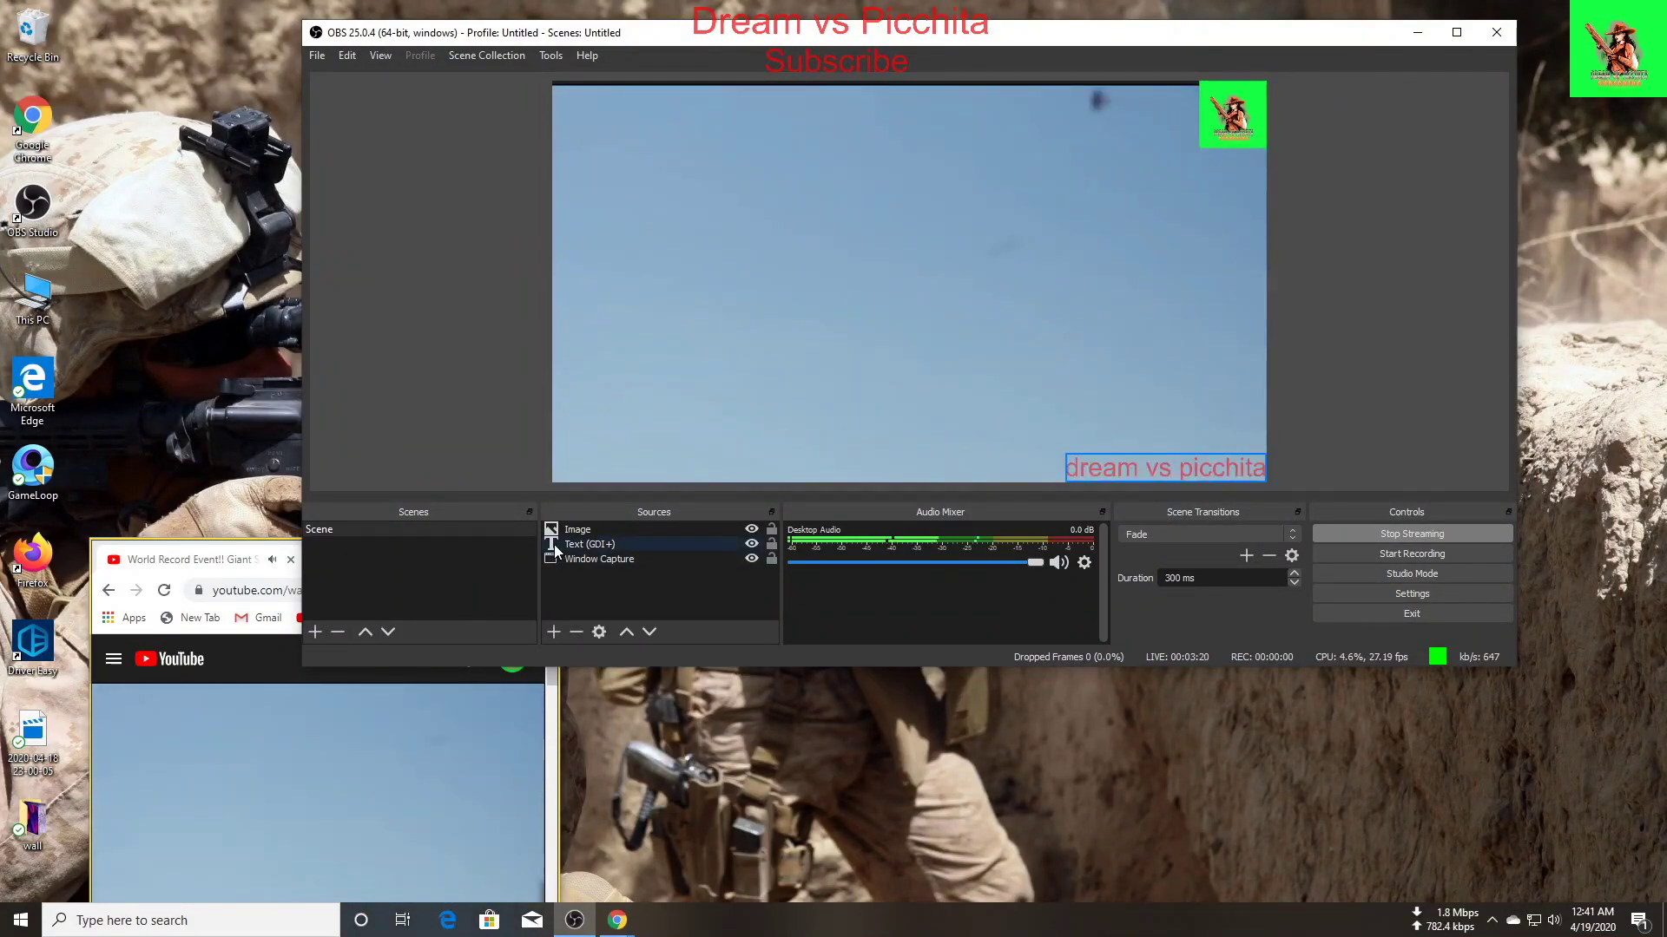
Step: Turn on Studio Mode to show the preview and program views side by side
{"action": "left_click", "coordinate": [1412, 574]}
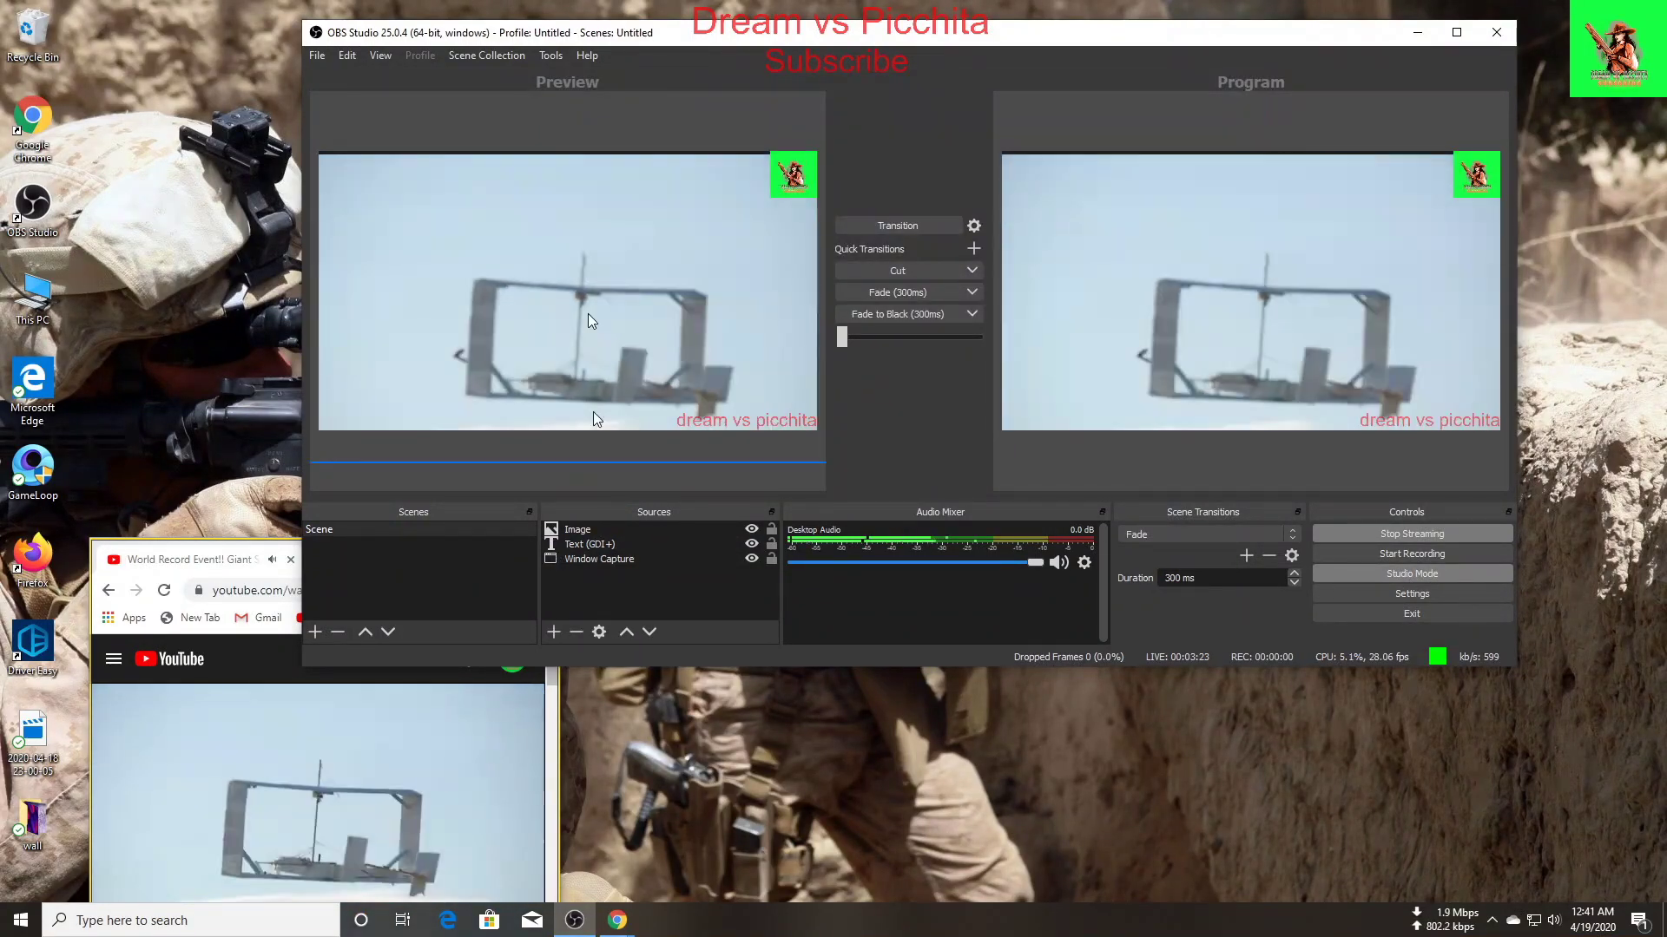
{"action": "left_click", "coordinate": [752, 422]}
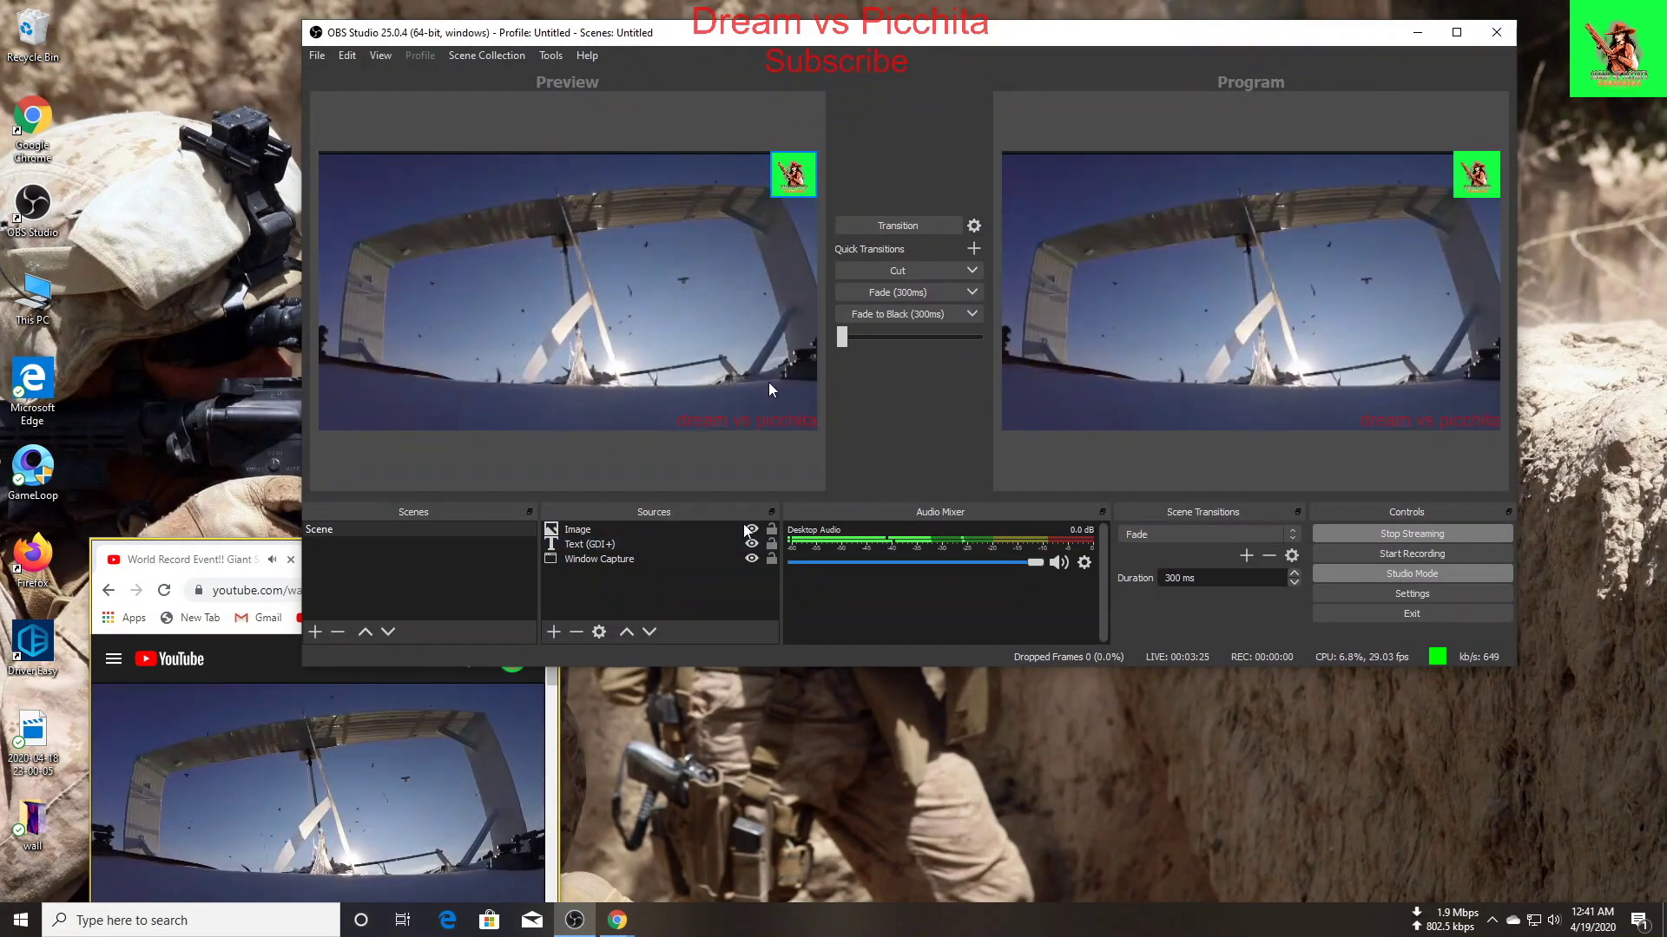
{"action": "left_click", "coordinate": [706, 581]}
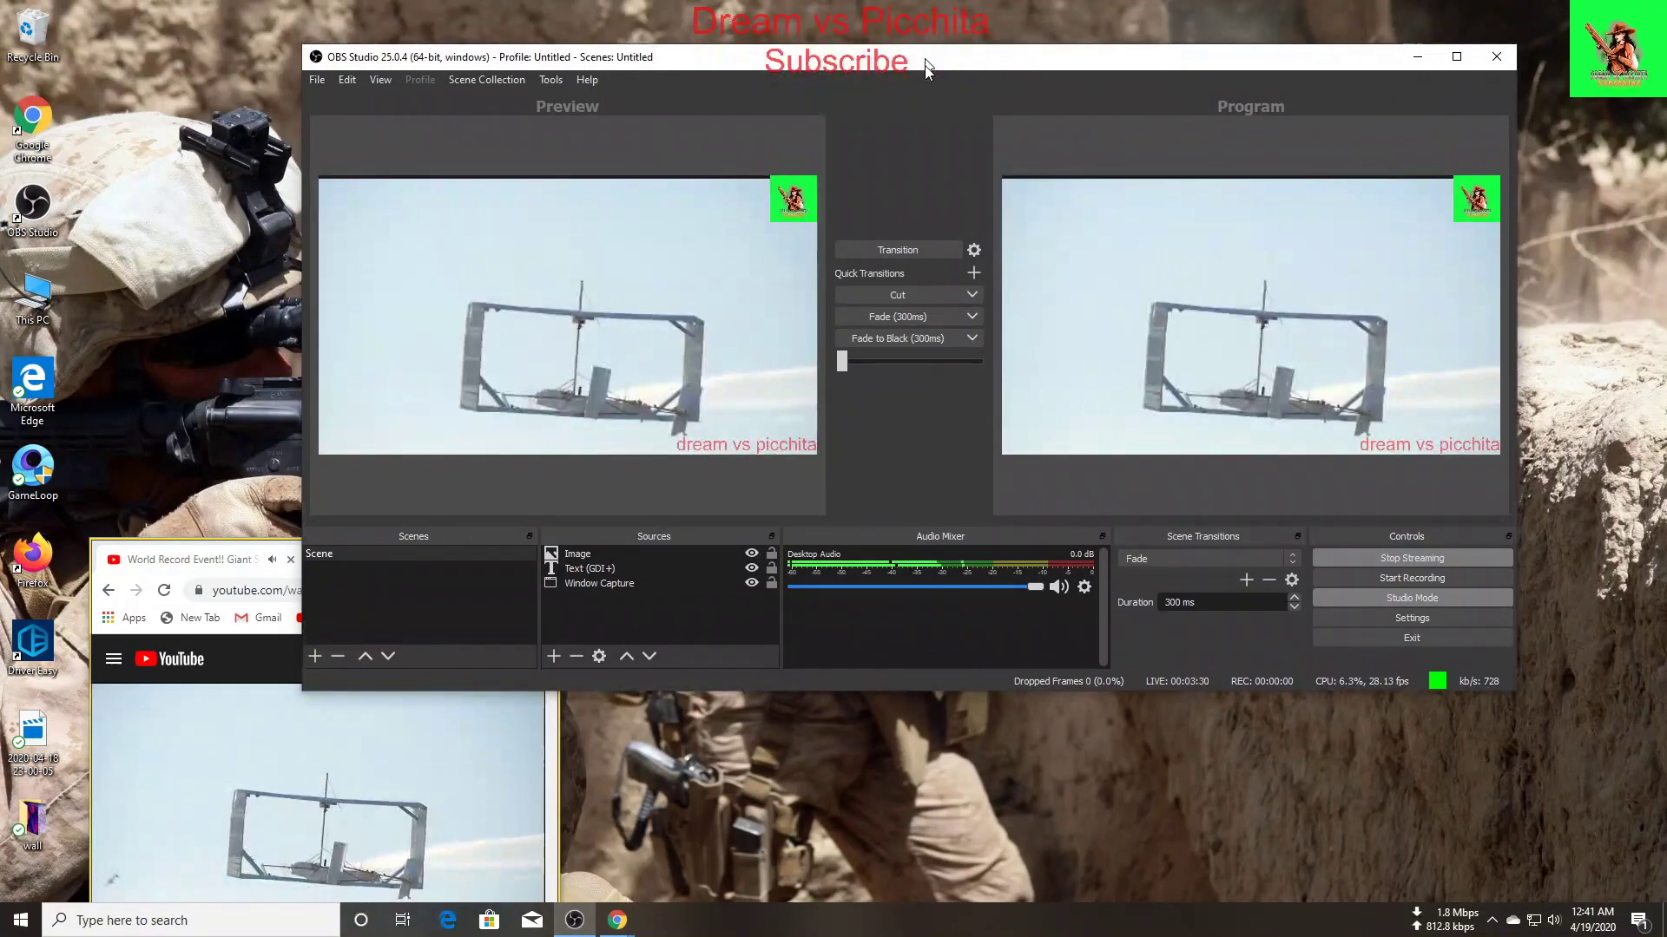
Step: Rearrange the OBS Studio and YouTube windows so the YouTube video plays beside the preview and program views
{"action": "left_click_drag", "start_coordinate": [926, 41], "coordinate": [984, 51]}
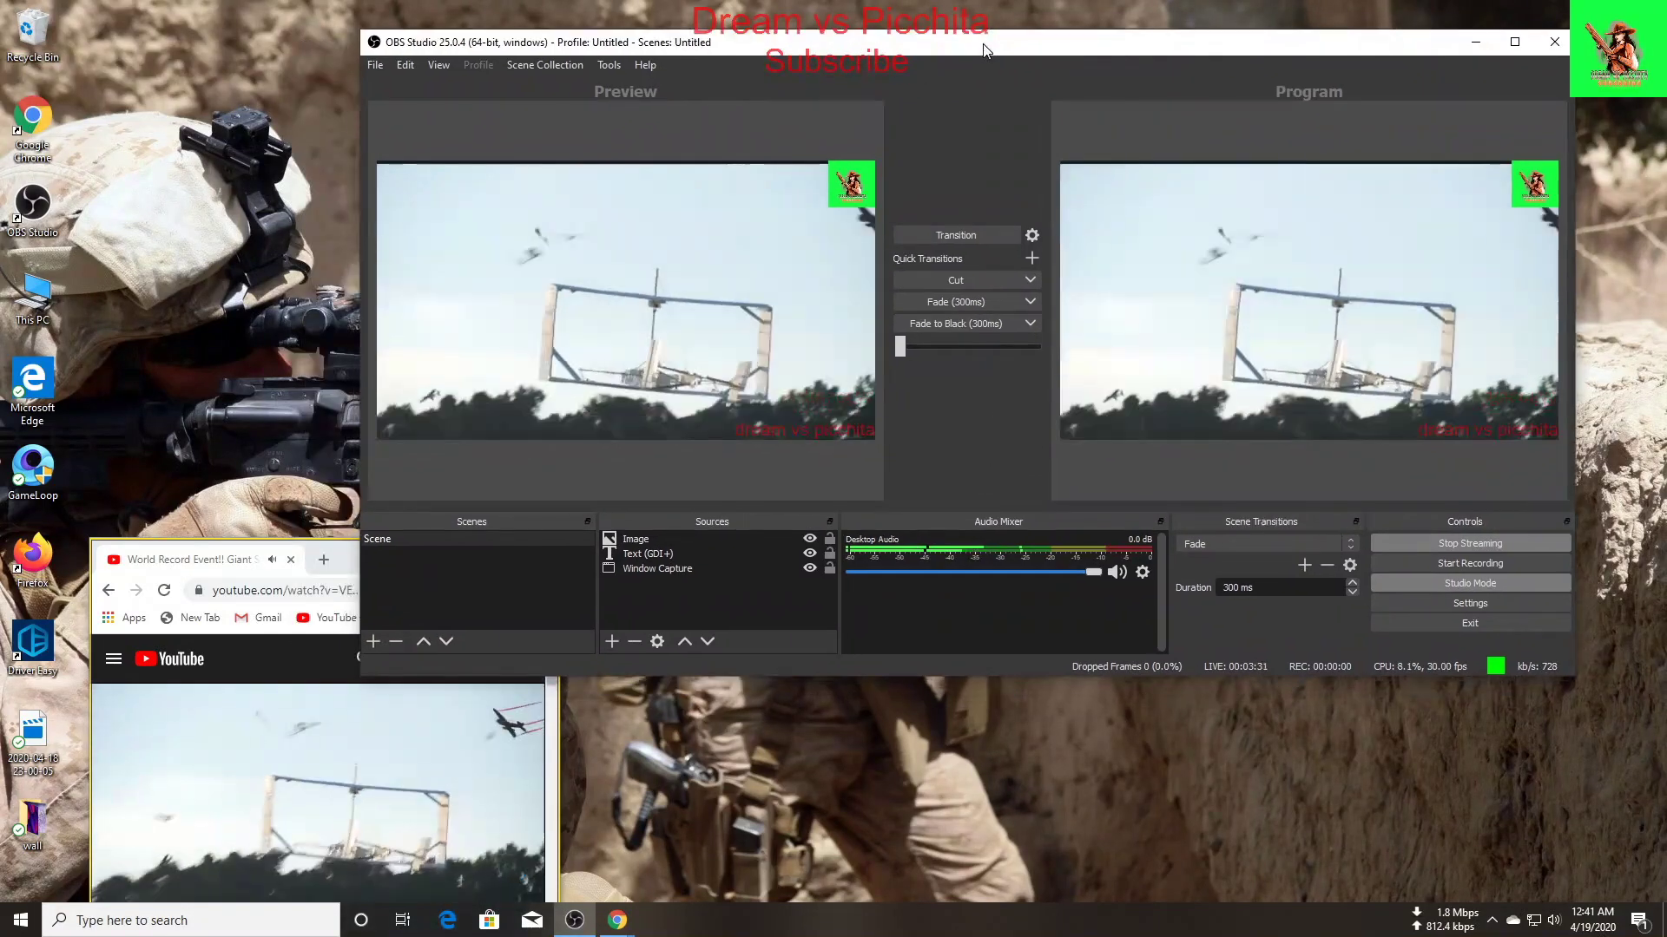
{"action": "left_click", "coordinate": [344, 567]}
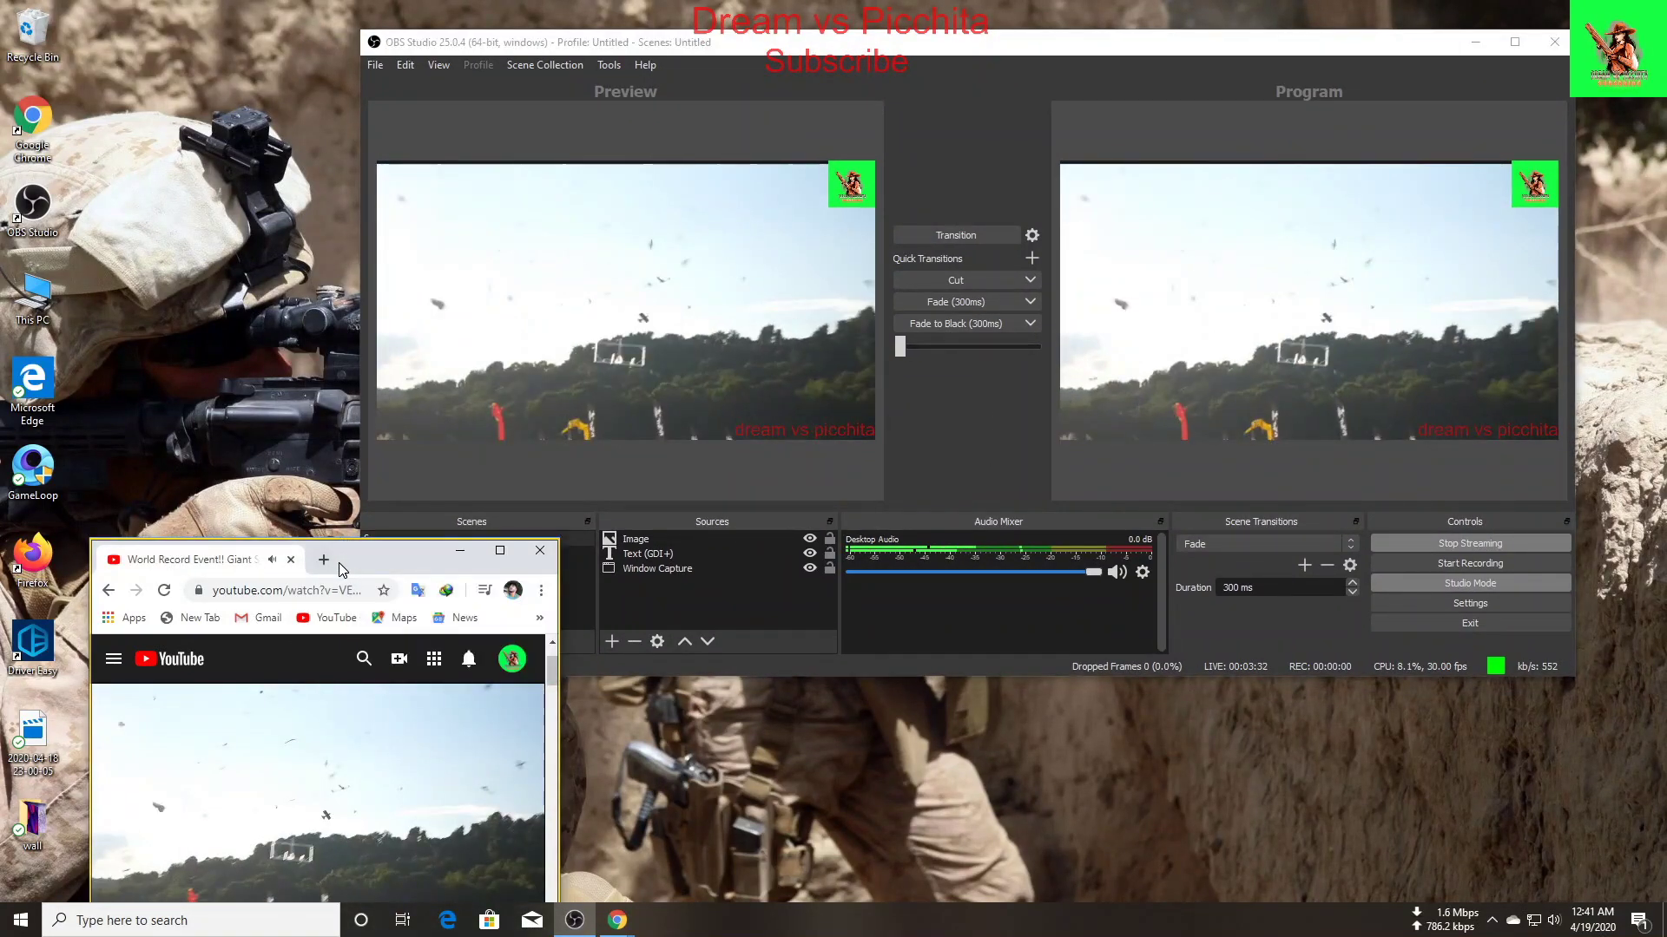
{"action": "left_click_drag", "start_coordinate": [344, 567], "coordinate": [407, 355]}
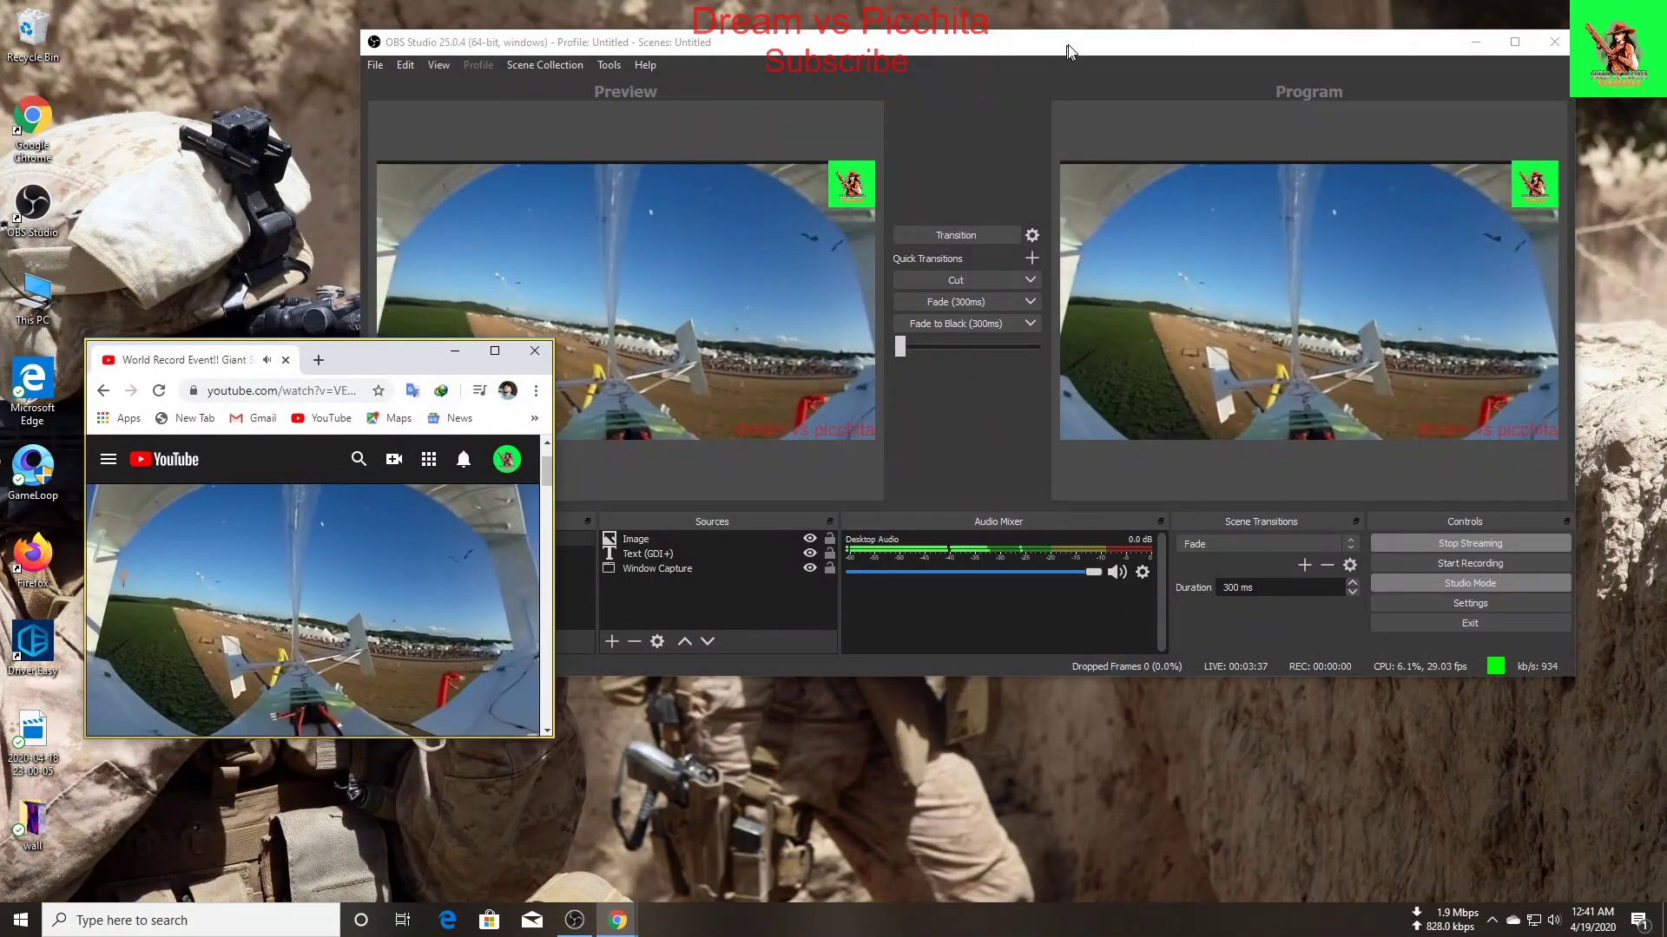
{"action": "mouse_move", "coordinate": [1071, 50]}
{"action": "left_mouse_down"}
{"action": "mouse_move", "coordinate": [1065, 84]}
{"action": "mouse_move", "coordinate": [1099, 52]}
{"action": "left_mouse_up"}
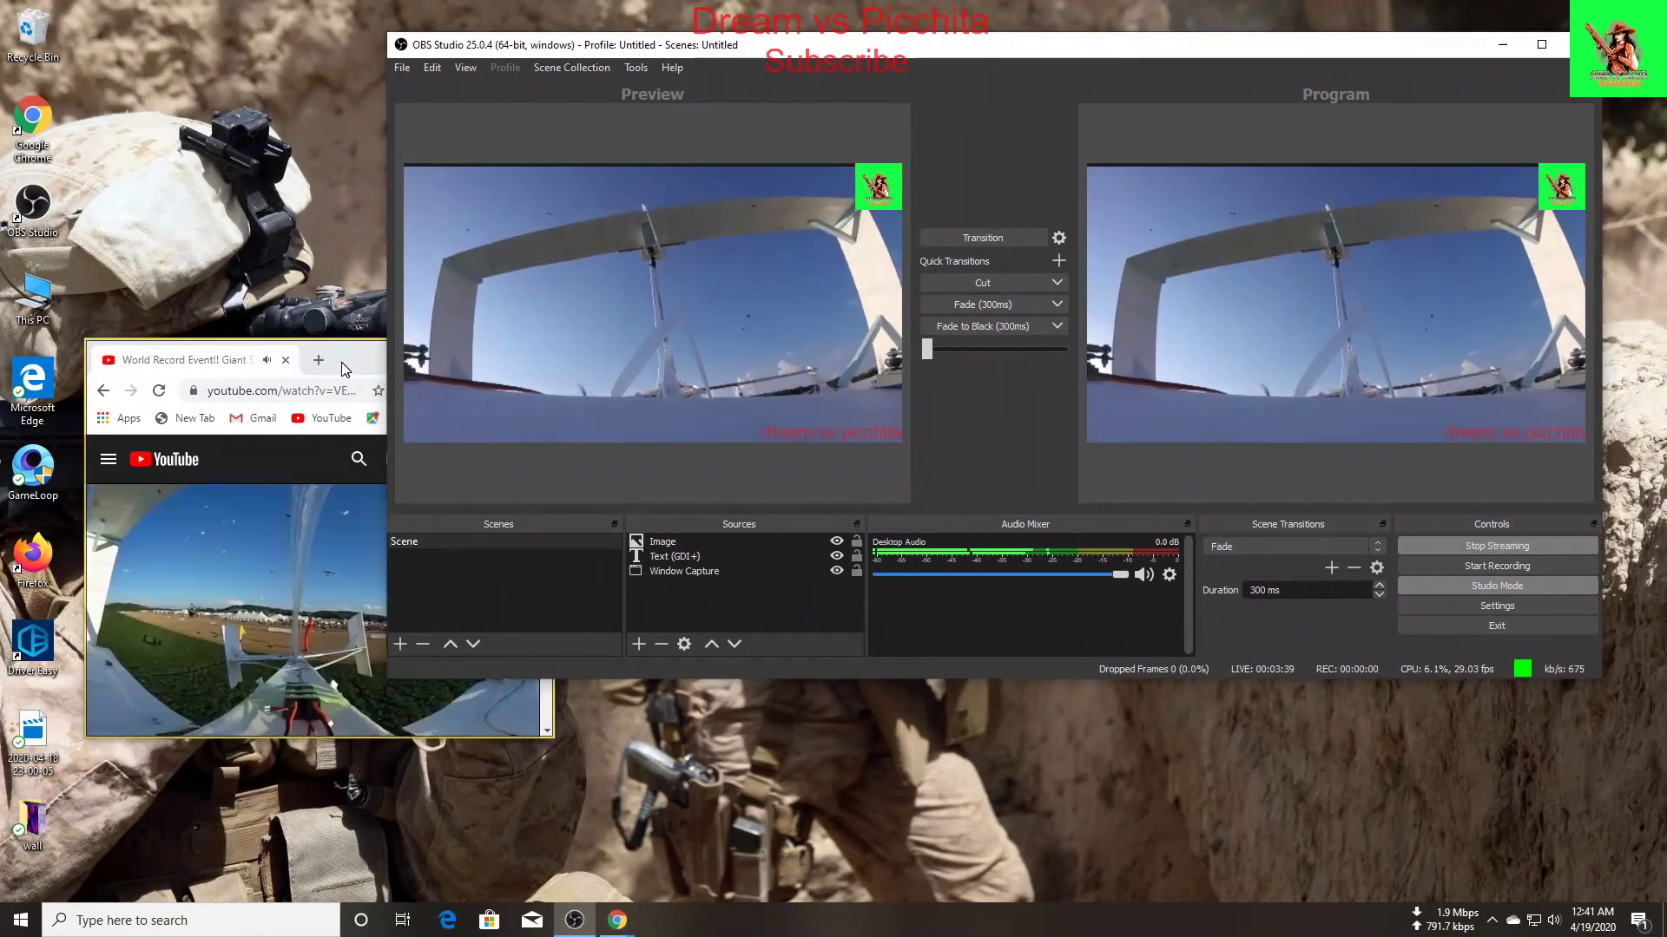
{"action": "left_click_drag", "start_coordinate": [352, 365], "coordinate": [346, 445]}
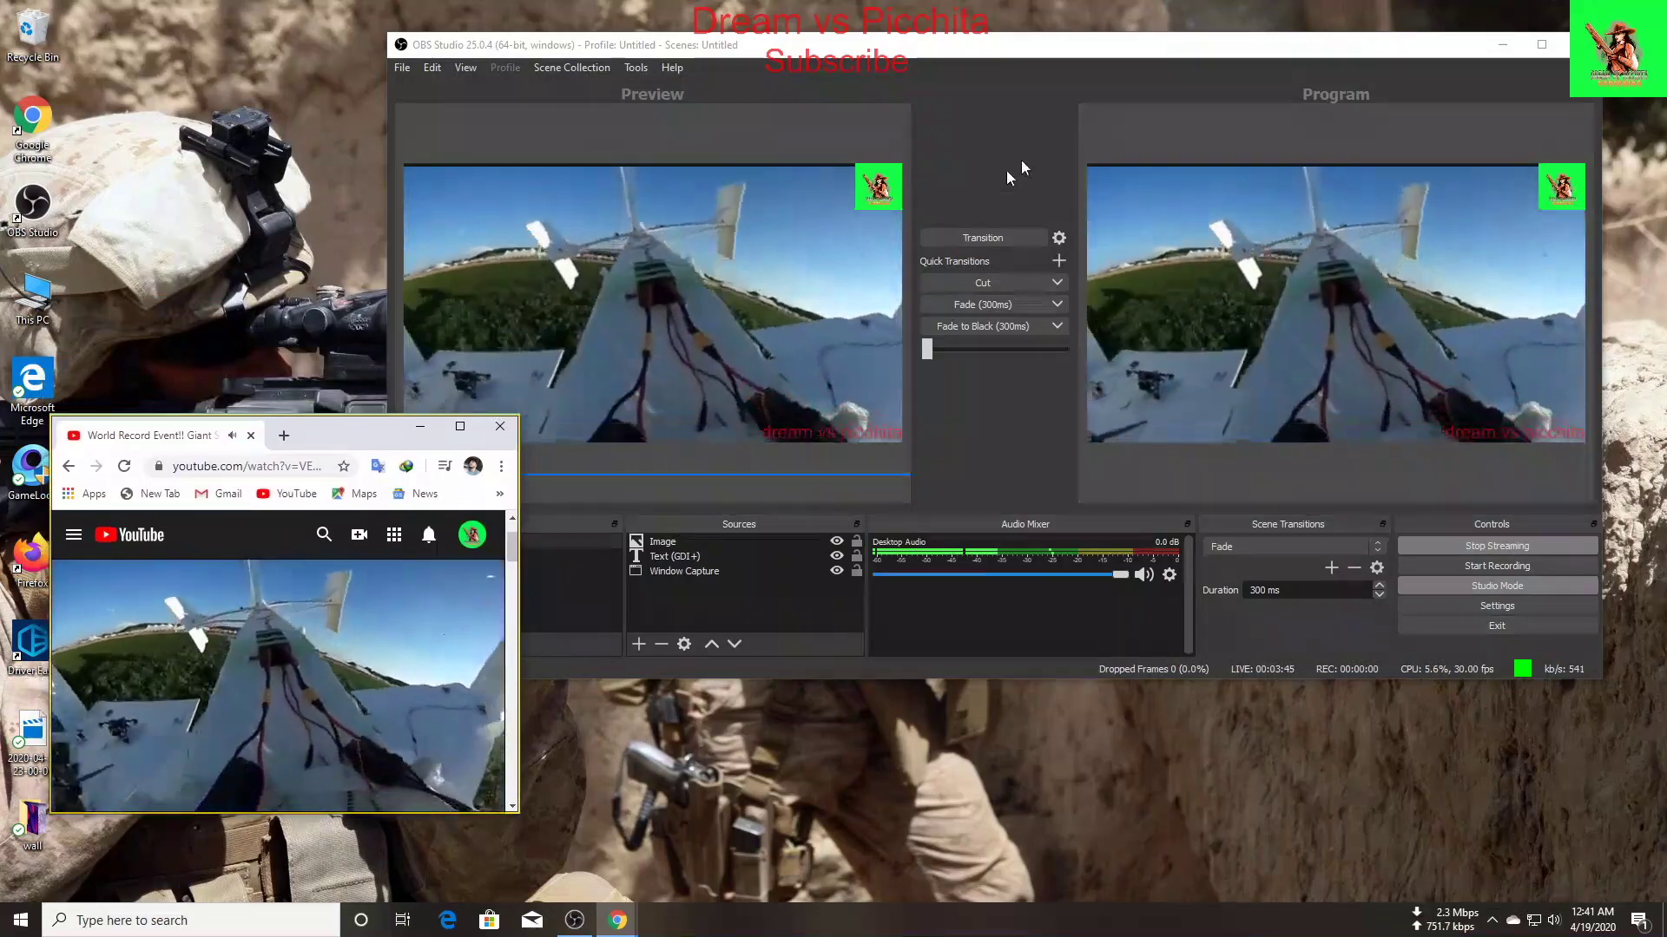
{"action": "left_click_drag", "start_coordinate": [1043, 80], "coordinate": [1047, 100]}
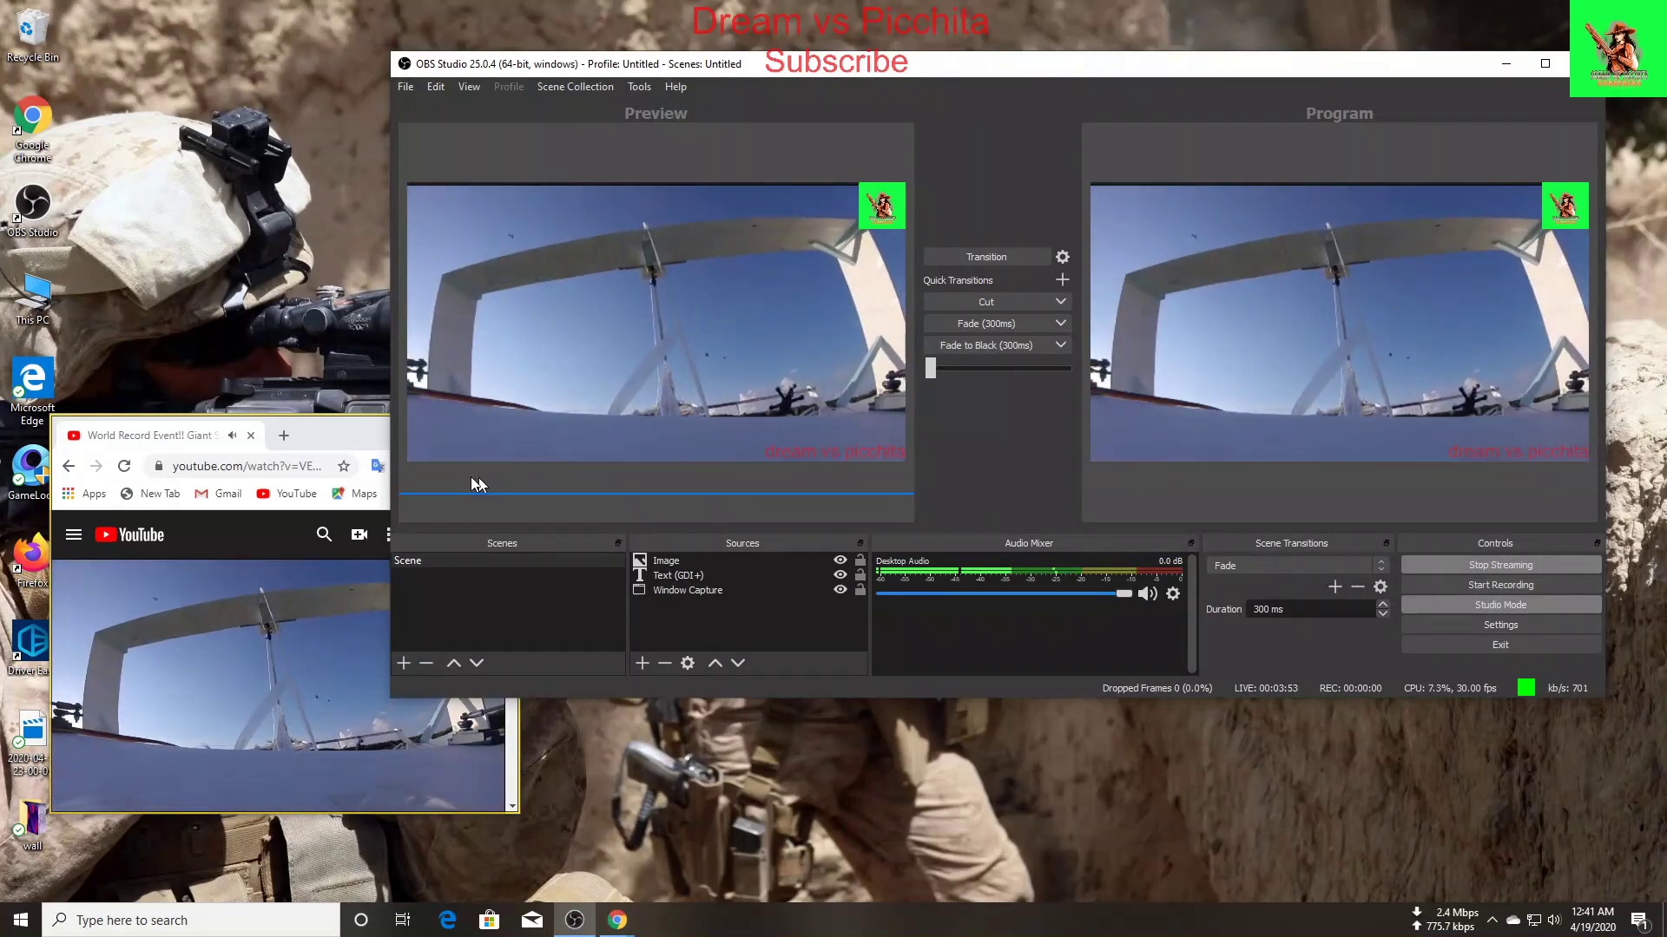
{"action": "left_click_drag", "start_coordinate": [382, 445], "coordinate": [380, 401]}
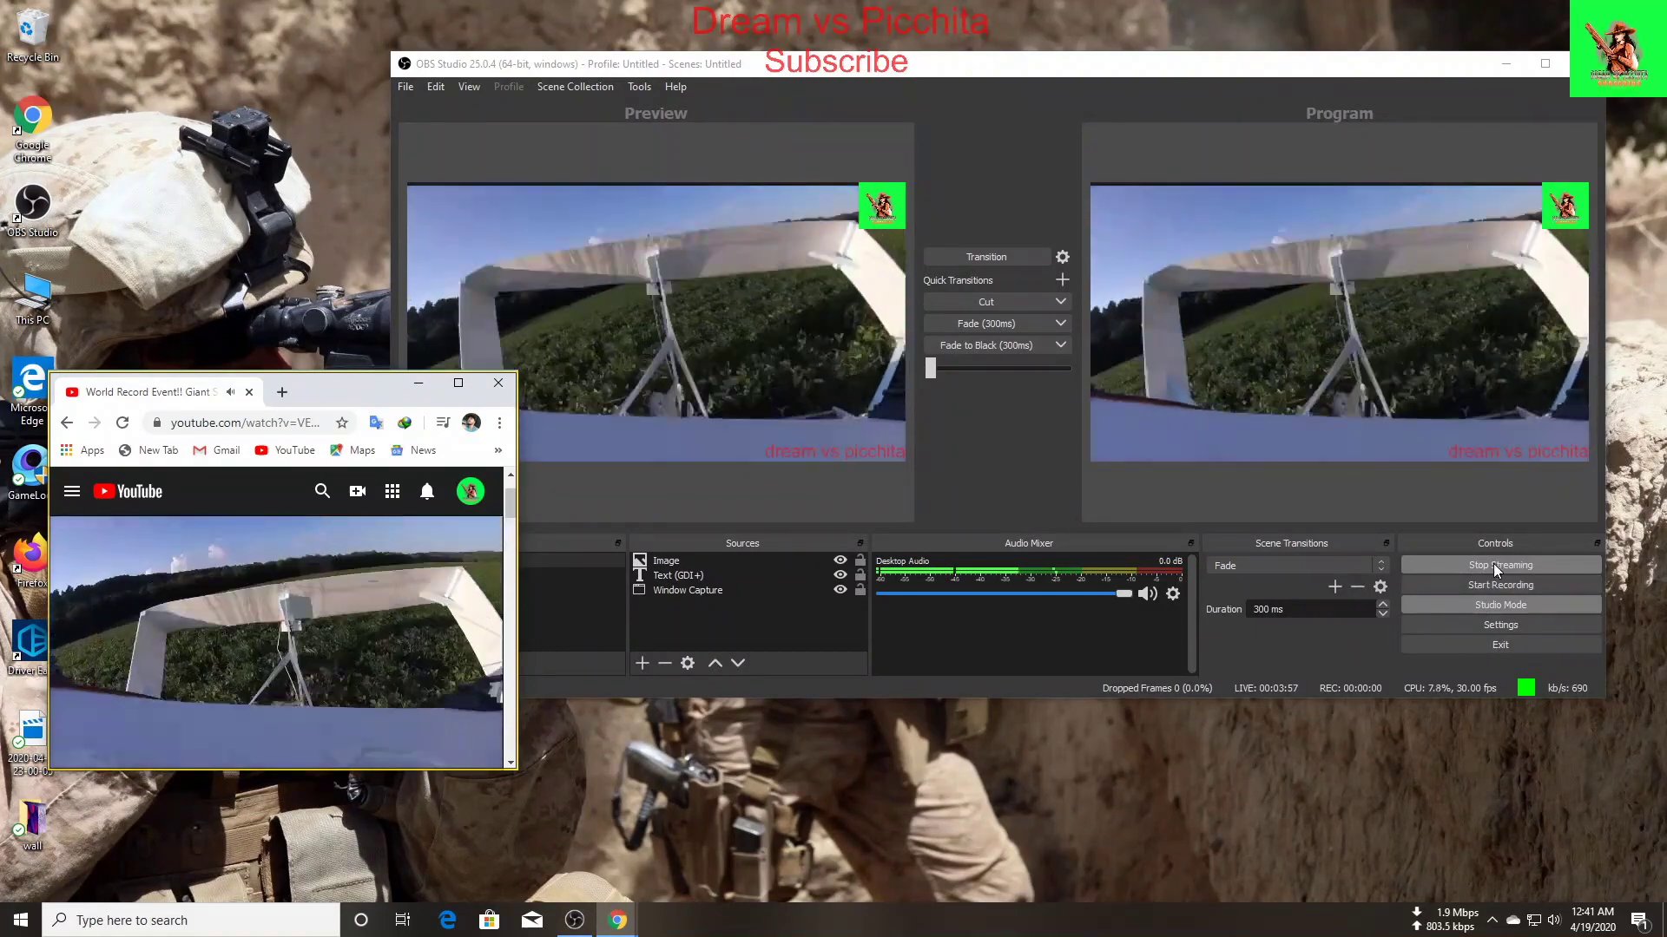
Step: Stop streaming in OBS Studio and close the YouTube window
{"action": "left_click", "coordinate": [1516, 566]}
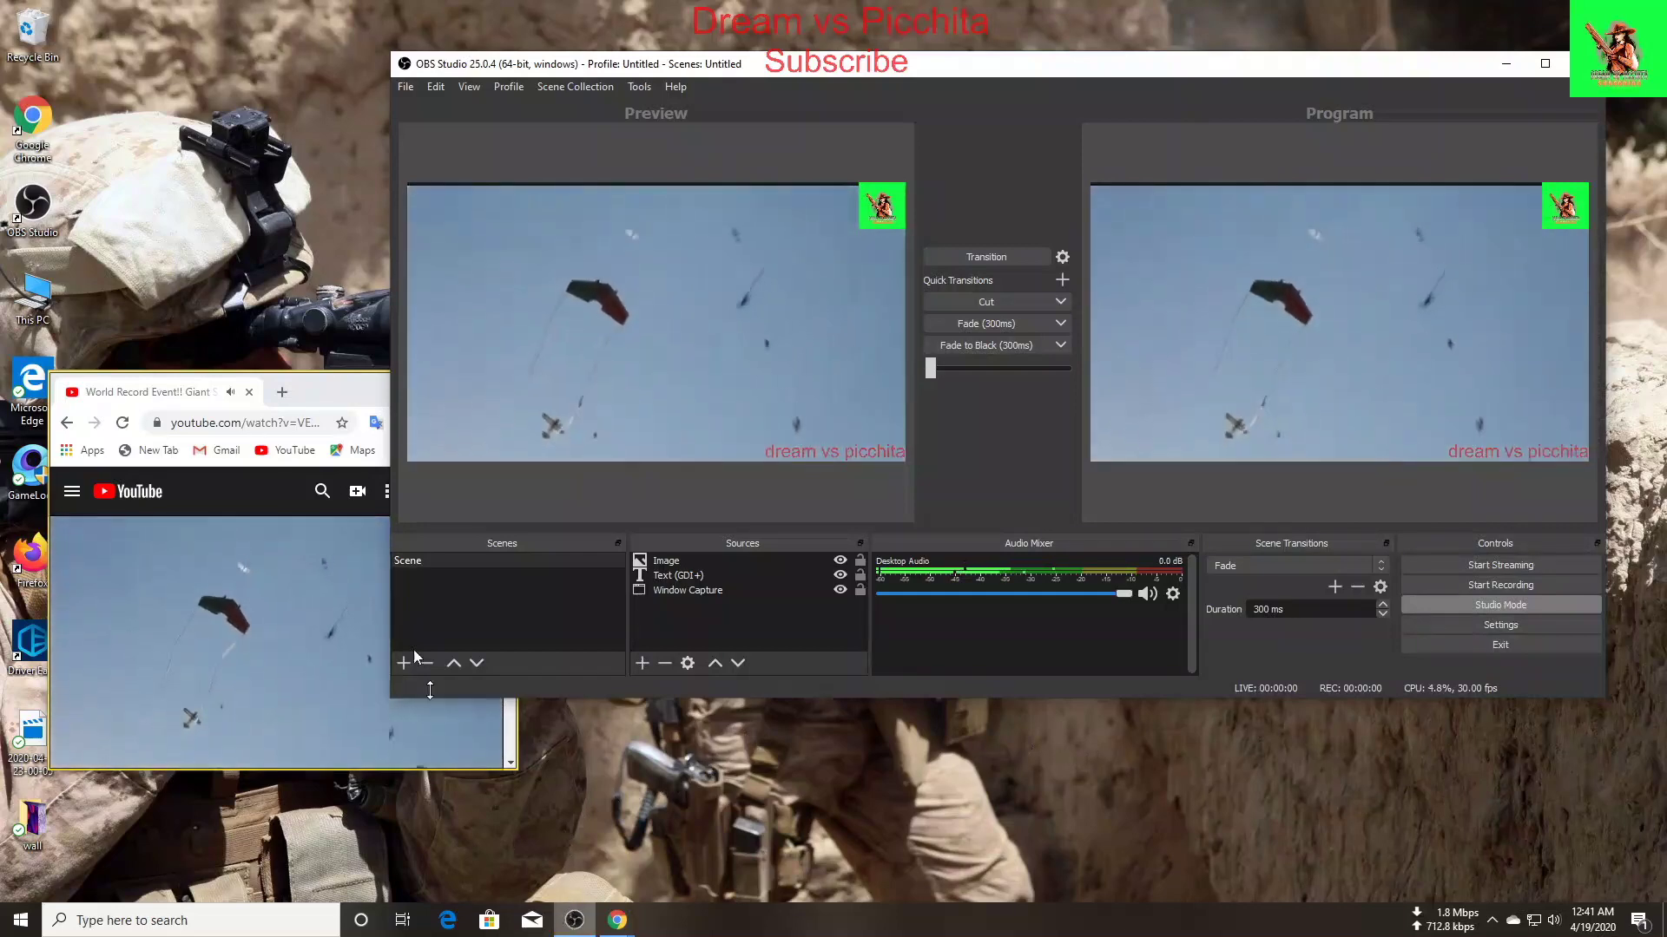
{"action": "left_click", "coordinate": [617, 920]}
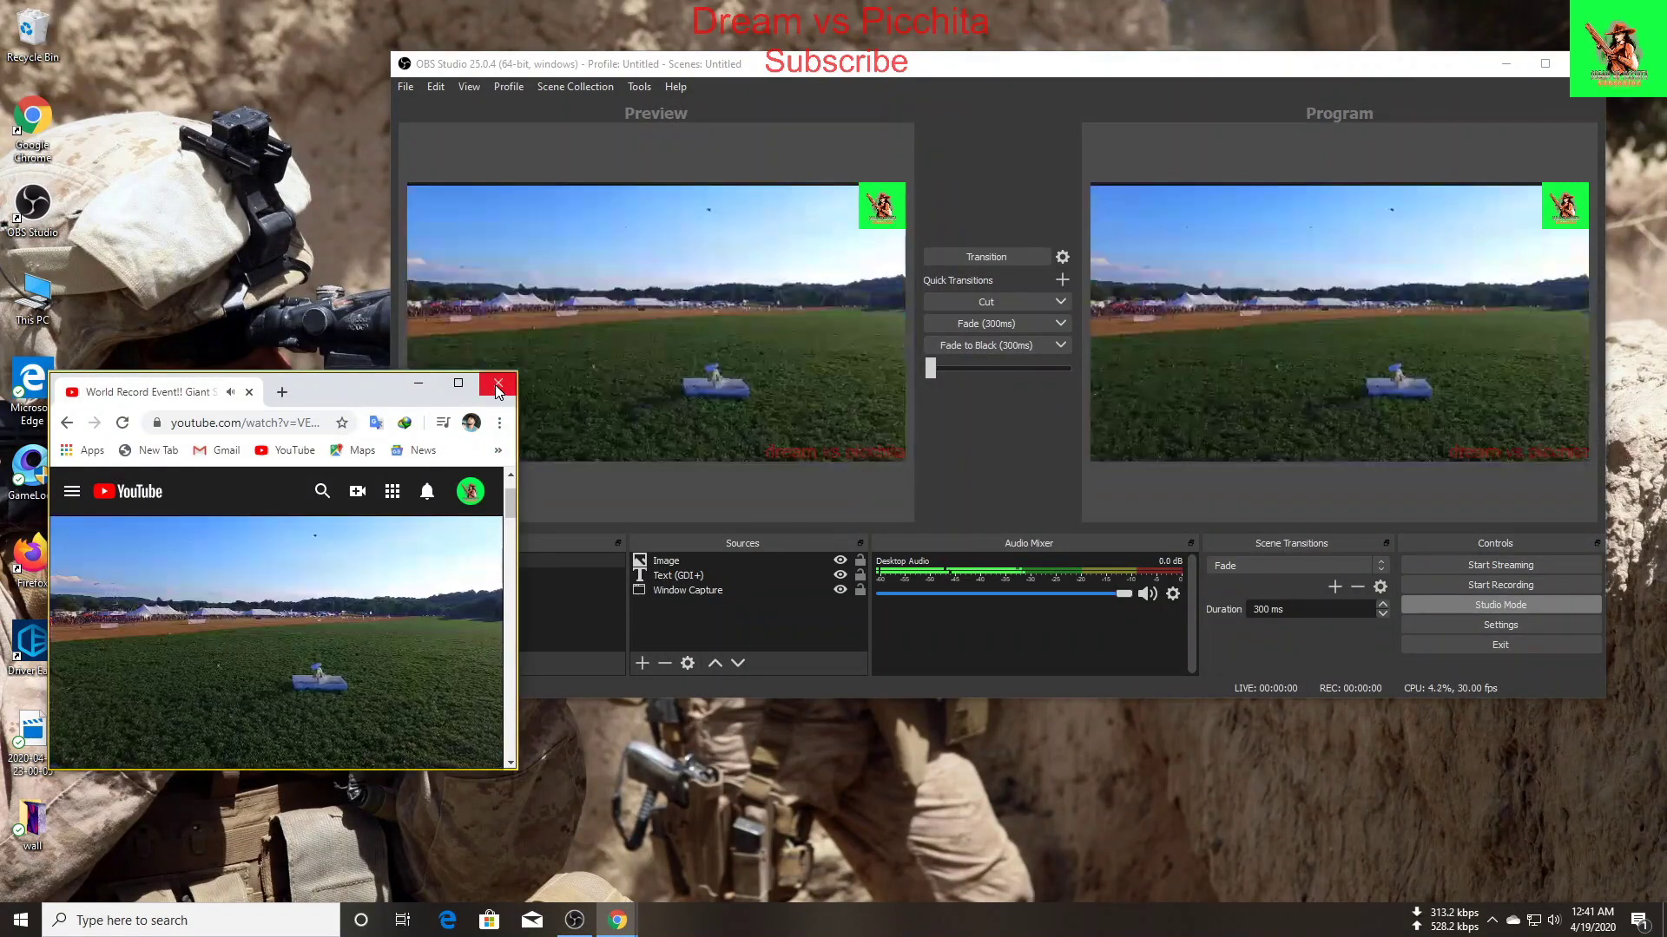
{"action": "left_click", "coordinate": [617, 920]}
{"action": "left_click", "coordinate": [617, 920]}
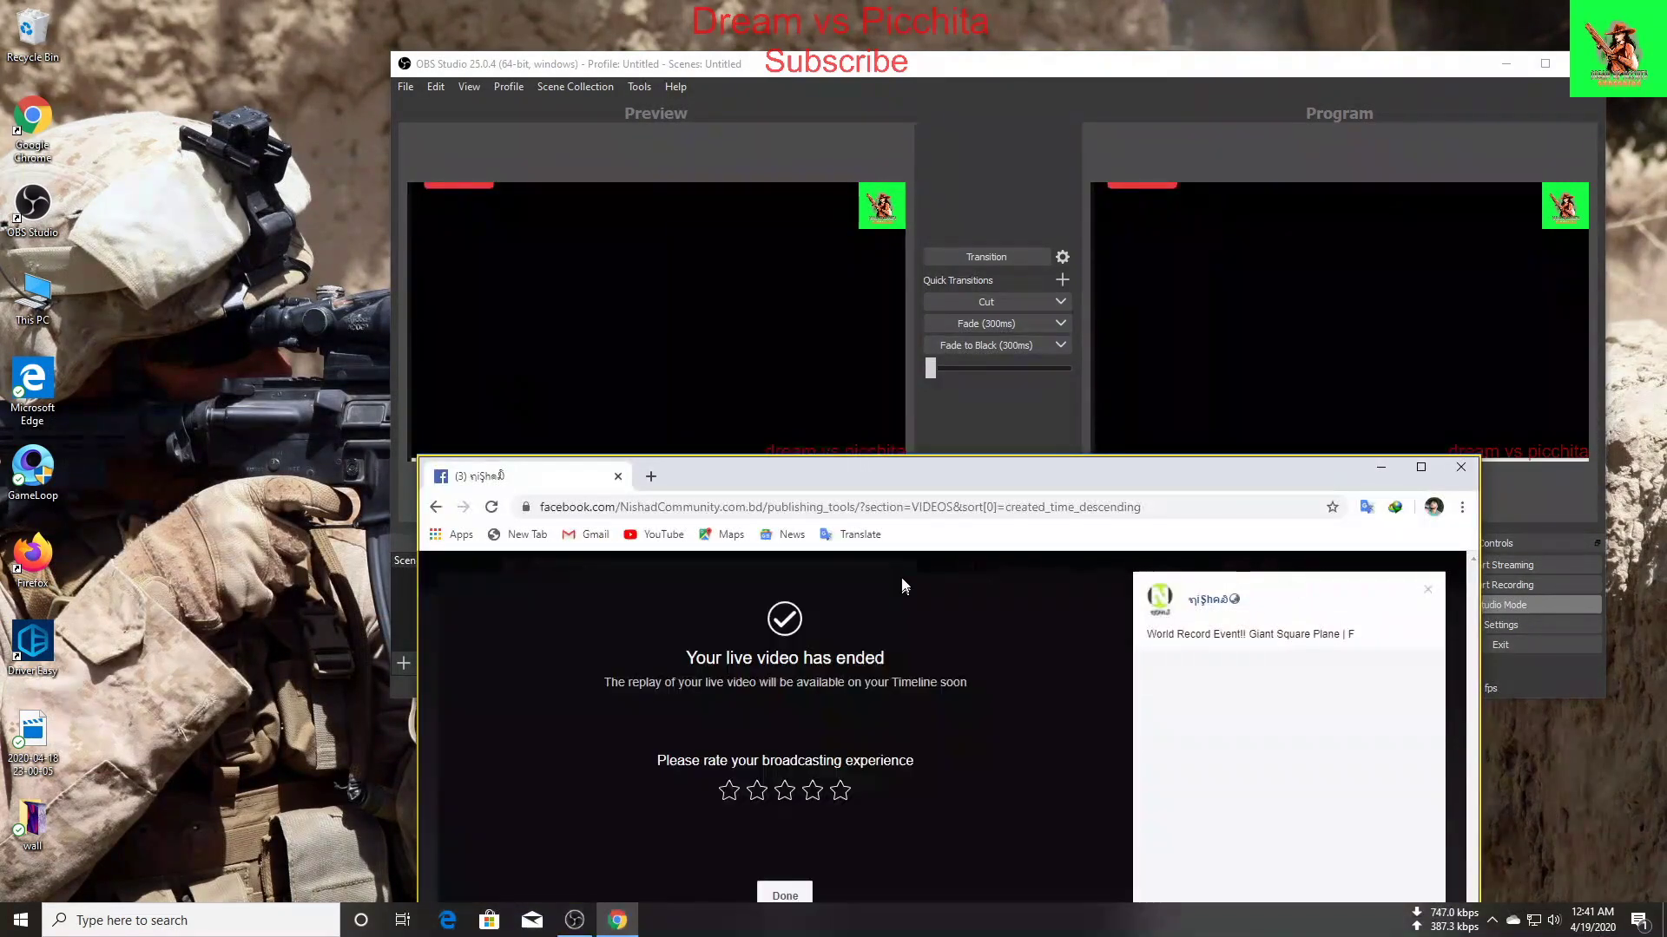
Step: Rate the broadcasting experience five stars and permanently delete the ended live video from Facebook
{"action": "left_click_drag", "start_coordinate": [914, 480], "coordinate": [859, 134]}
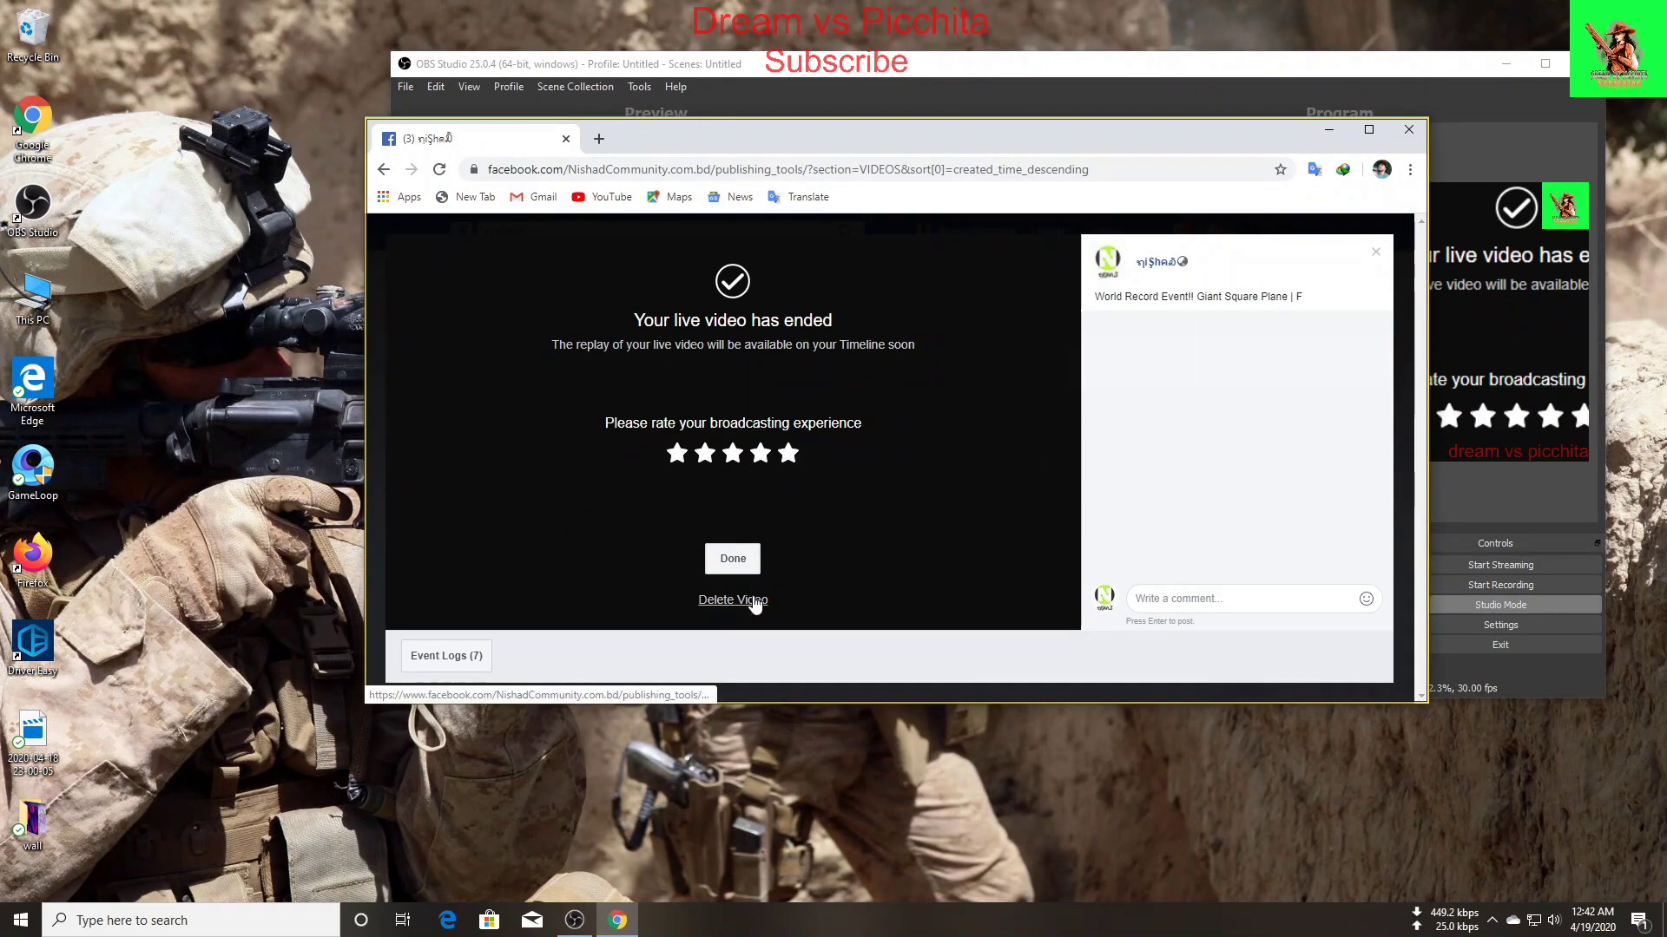
{"action": "left_click", "coordinate": [742, 605]}
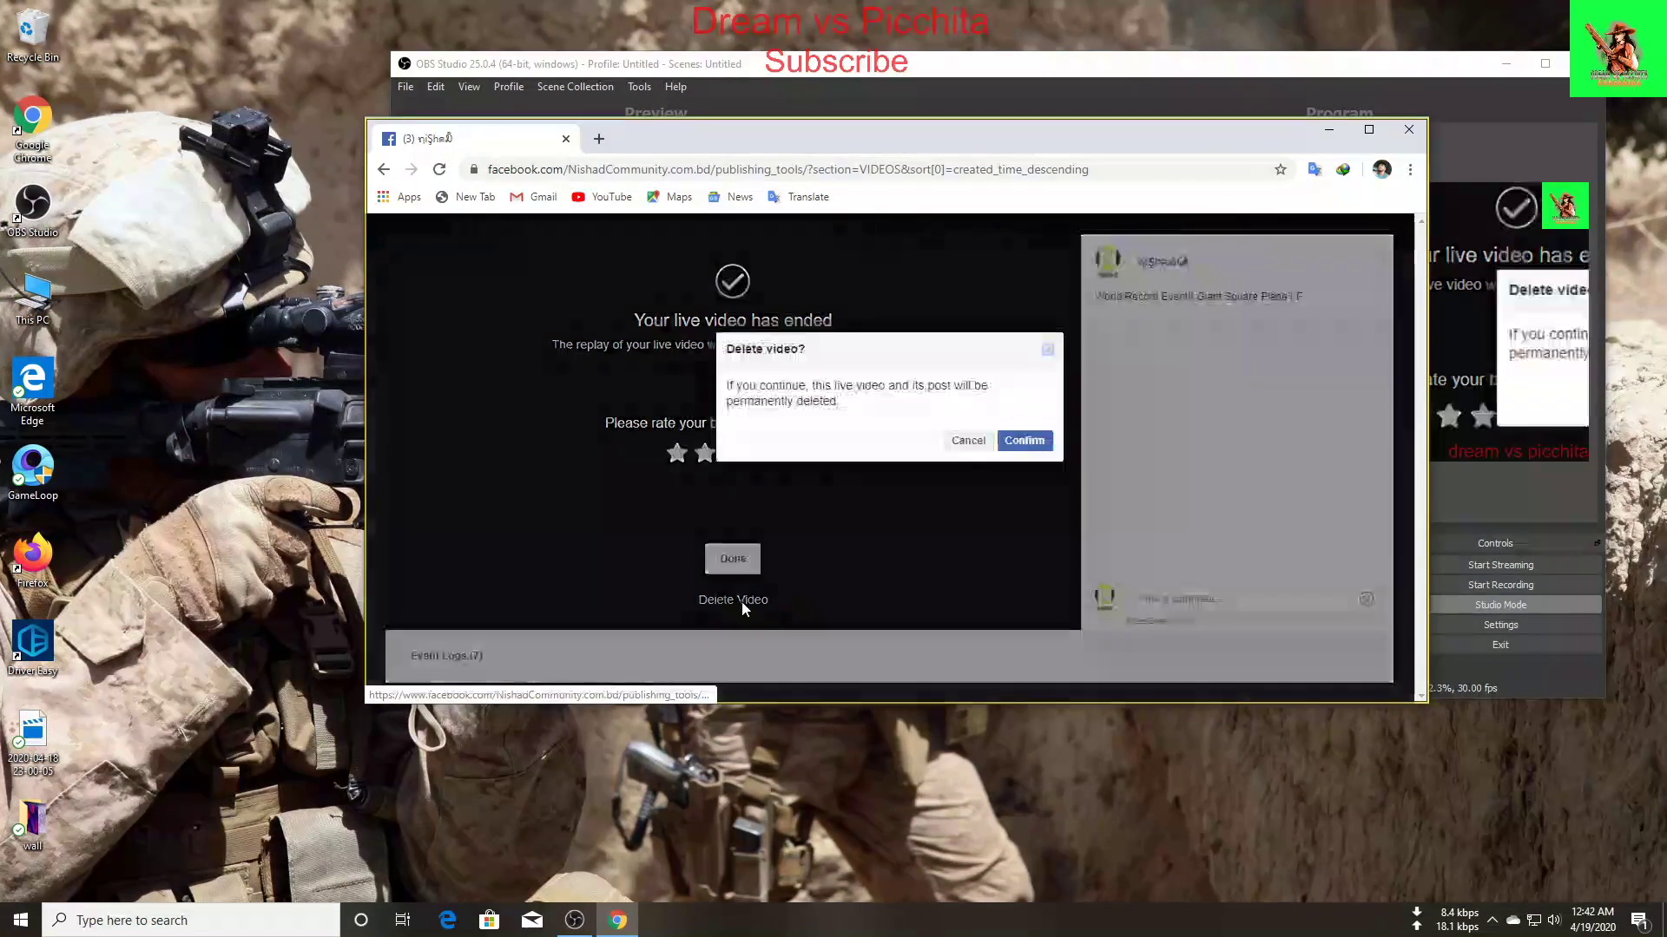
{"action": "left_click", "coordinate": [1024, 442]}
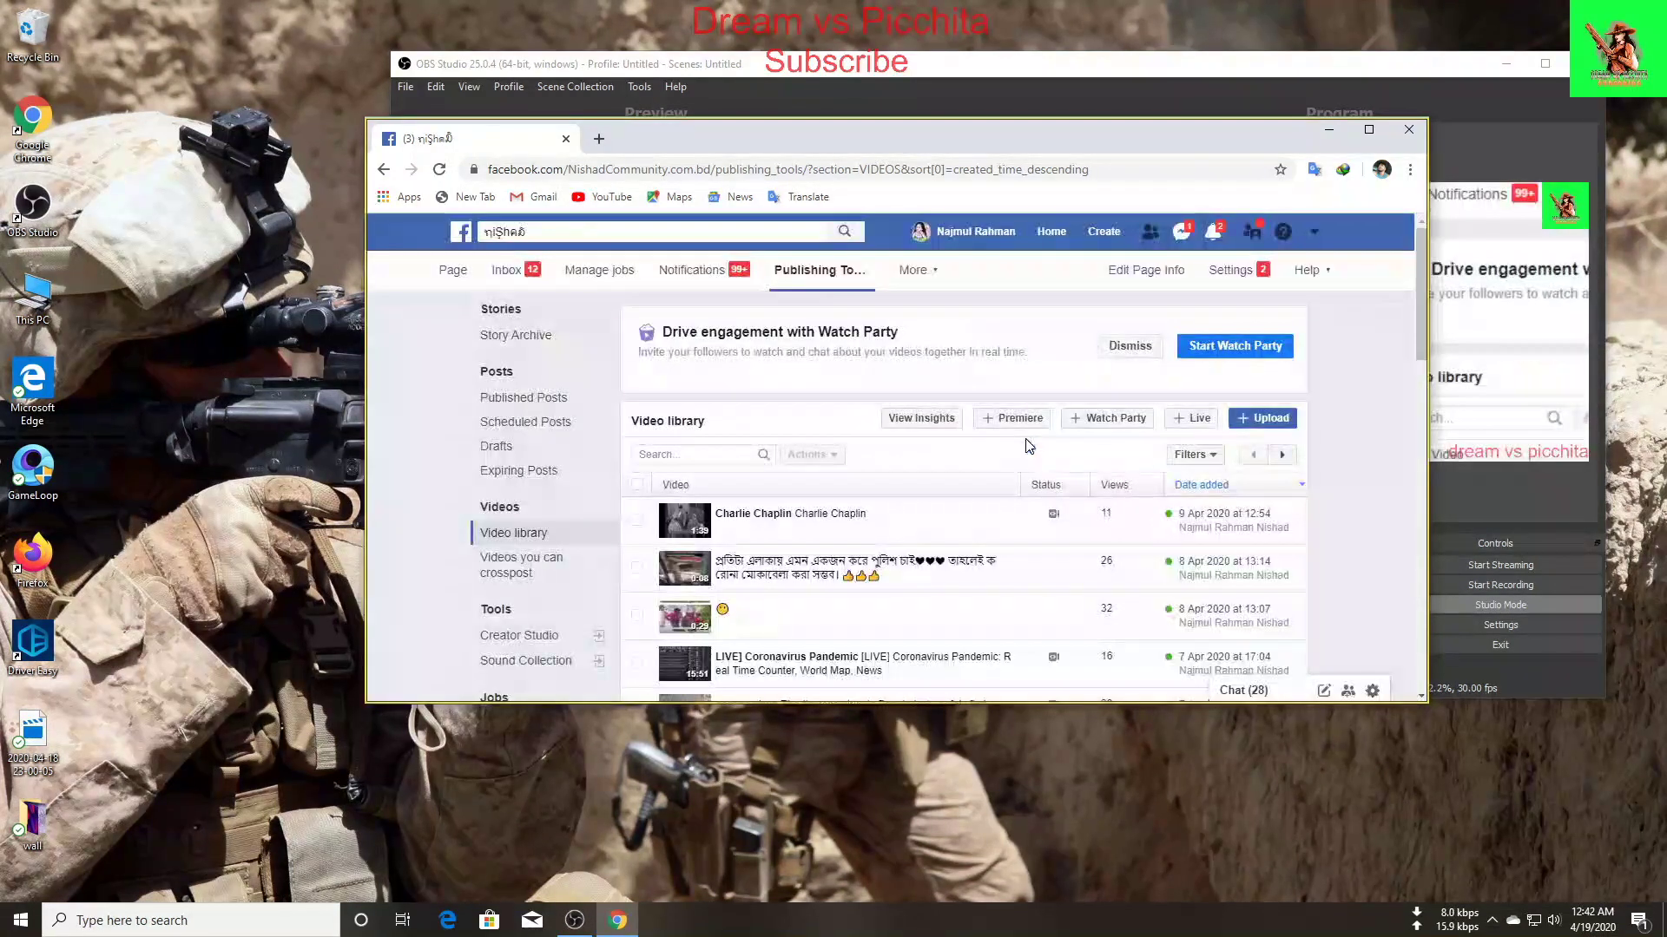
Step: Close the Facebook browser window and exit OBS Studio
{"action": "left_click", "coordinate": [1414, 130]}
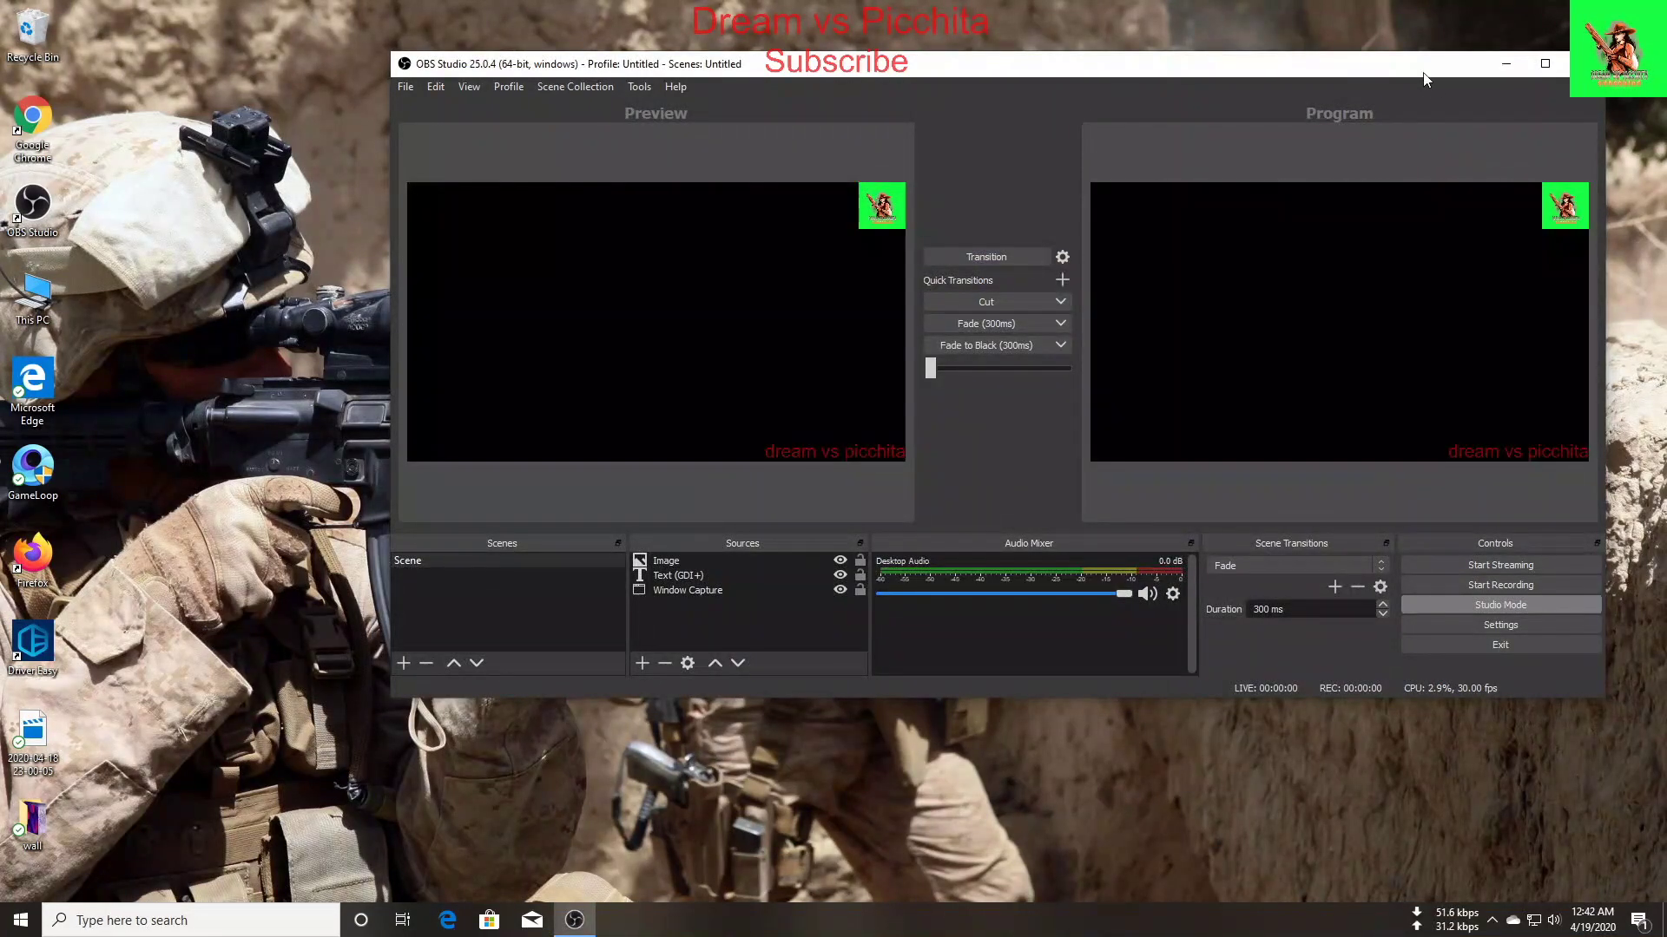
{"action": "left_click_drag", "start_coordinate": [1418, 69], "coordinate": [1269, 78]}
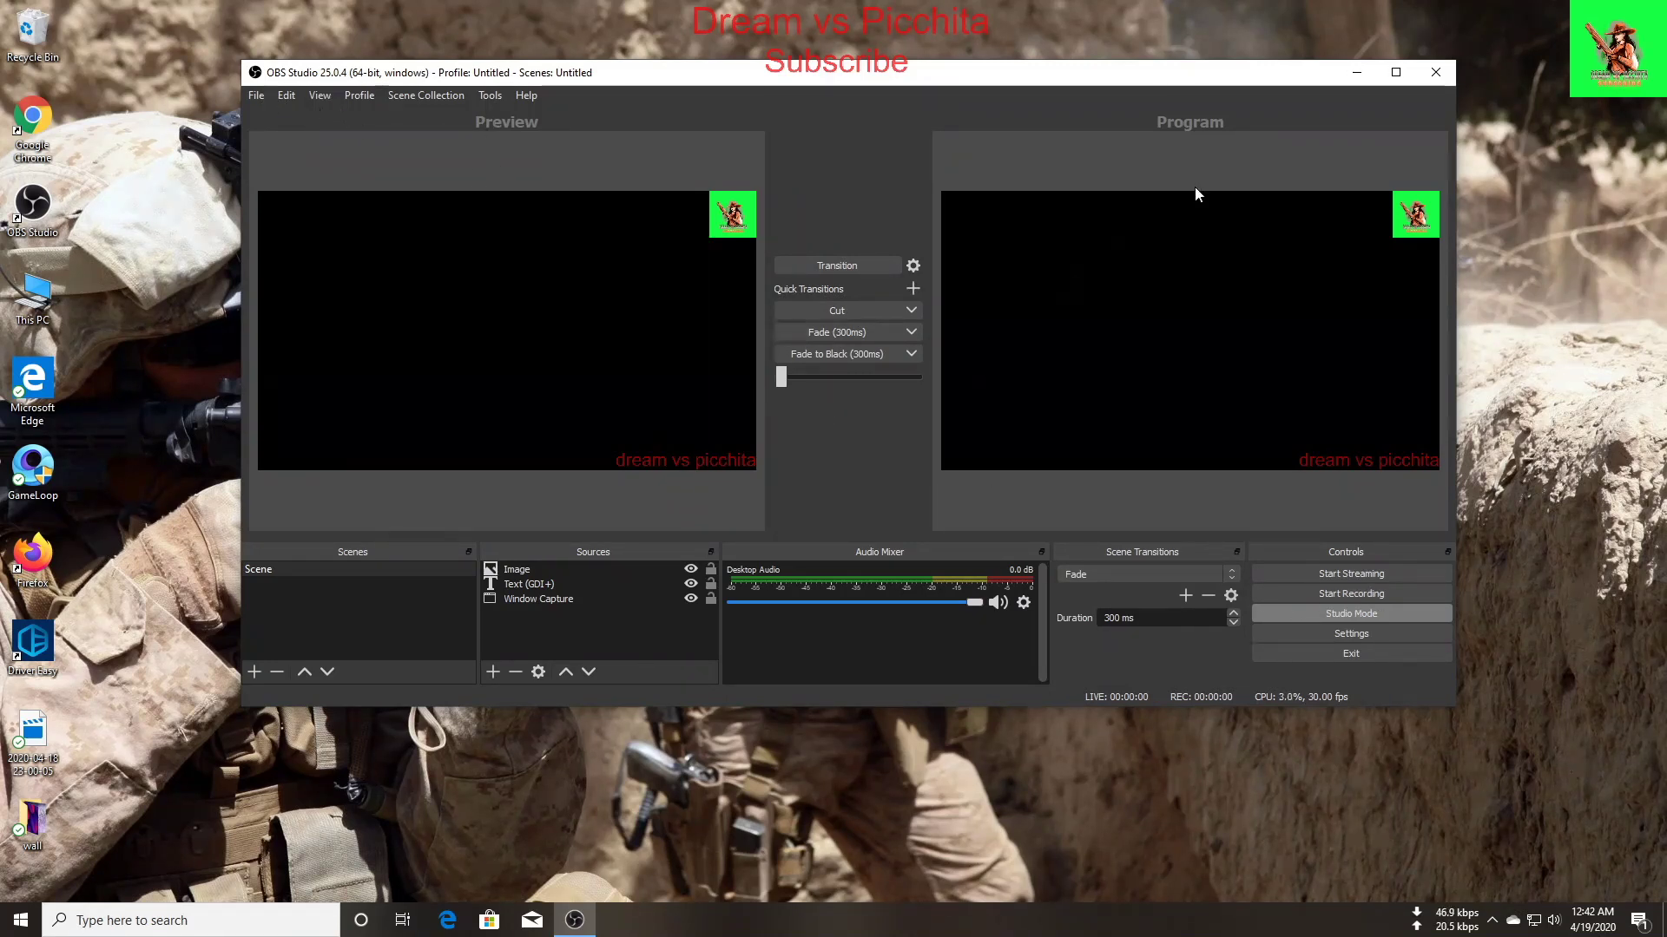
{"action": "left_click", "coordinate": [1437, 73]}
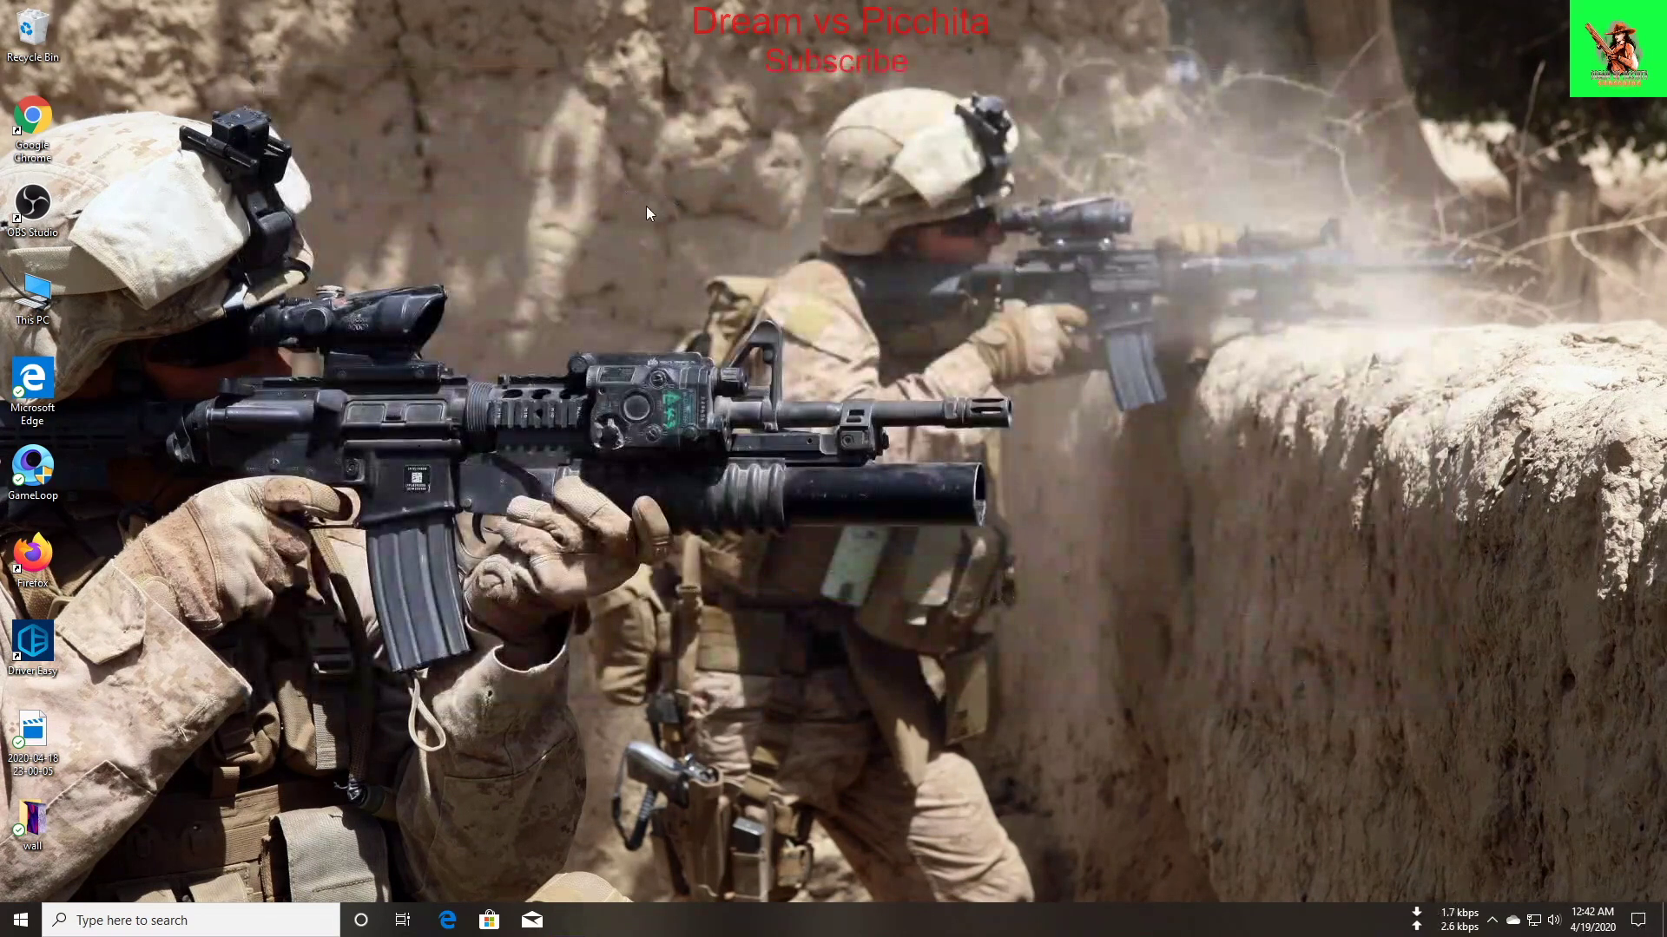
{"action": "right_click", "coordinate": [626, 187]}
{"action": "left_click", "coordinate": [664, 242]}
{"action": "right_click", "coordinate": [562, 152]}
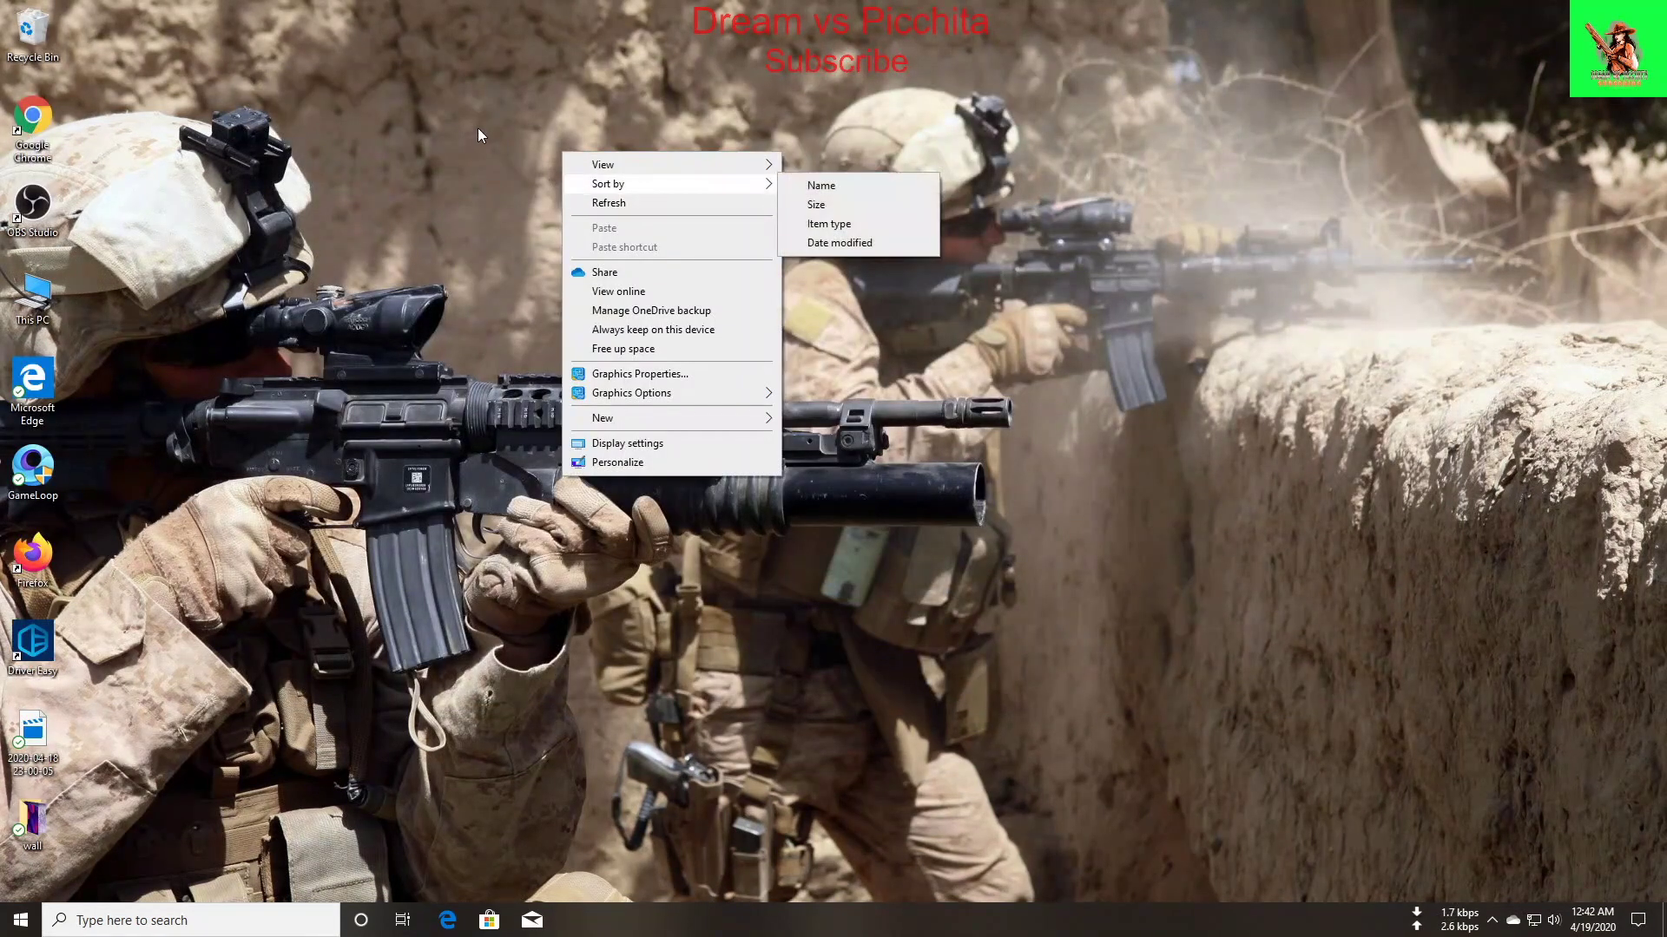
{"action": "left_click", "coordinate": [614, 205]}
{"action": "right_click", "coordinate": [466, 127]}
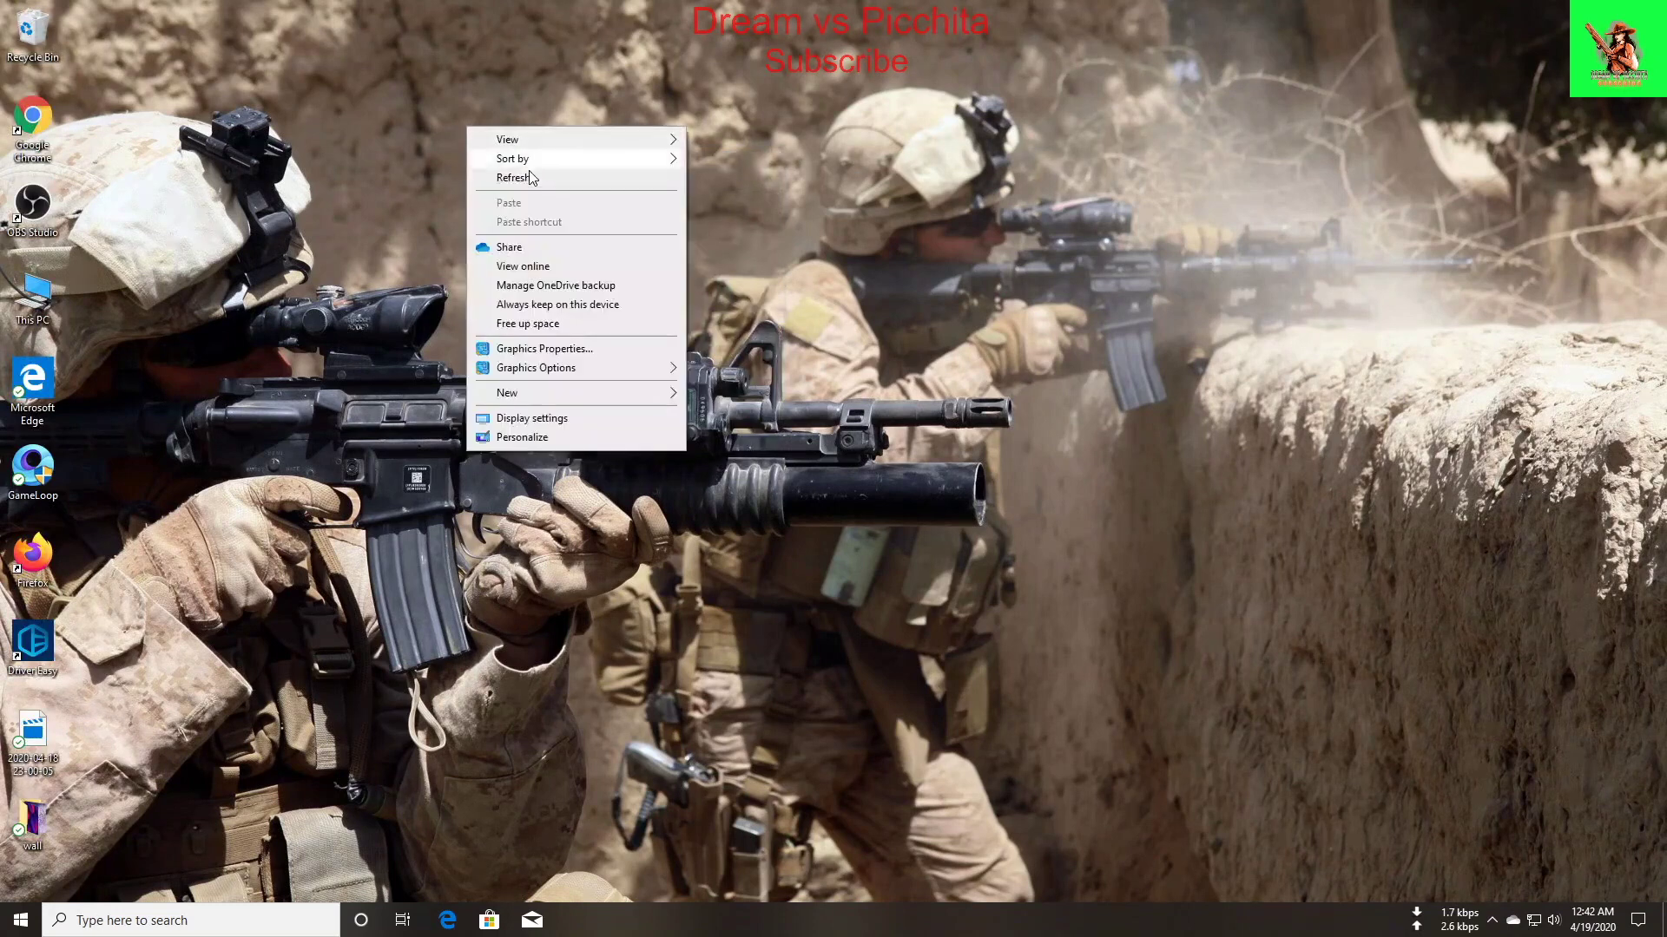
{"action": "left_click", "coordinate": [528, 175]}
{"action": "right_click", "coordinate": [414, 111]}
{"action": "left_click", "coordinate": [465, 164]}
{"action": "right_click", "coordinate": [427, 130]}
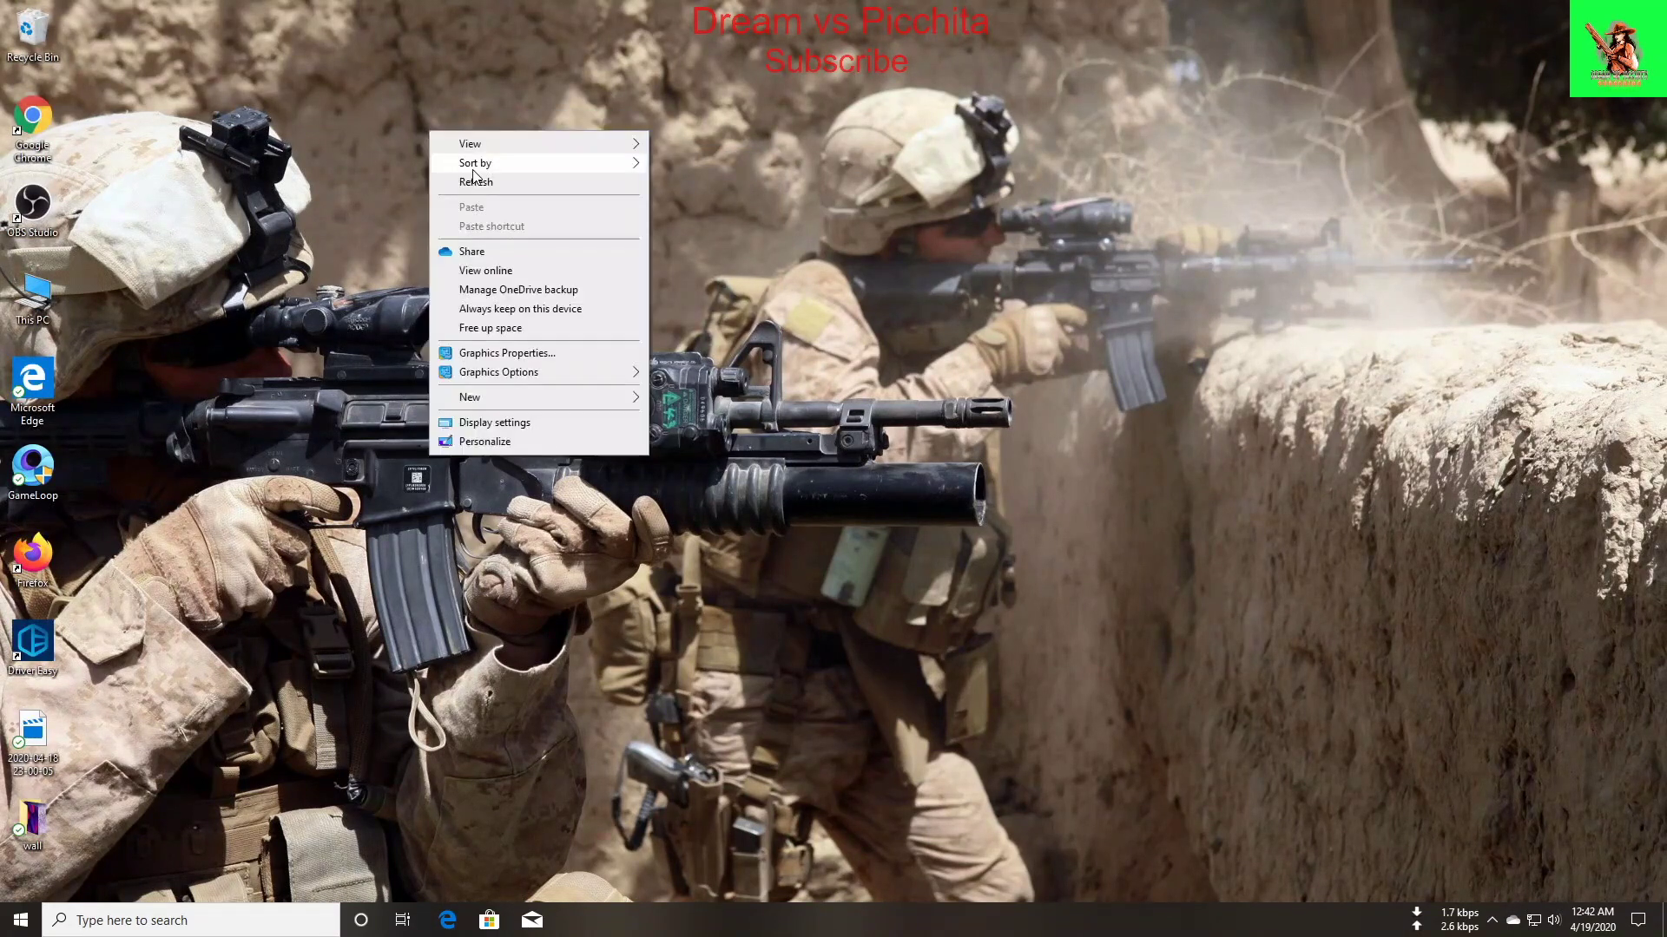
{"action": "left_click", "coordinate": [477, 182]}
{"action": "right_click", "coordinate": [445, 121]}
{"action": "left_click", "coordinate": [486, 174]}
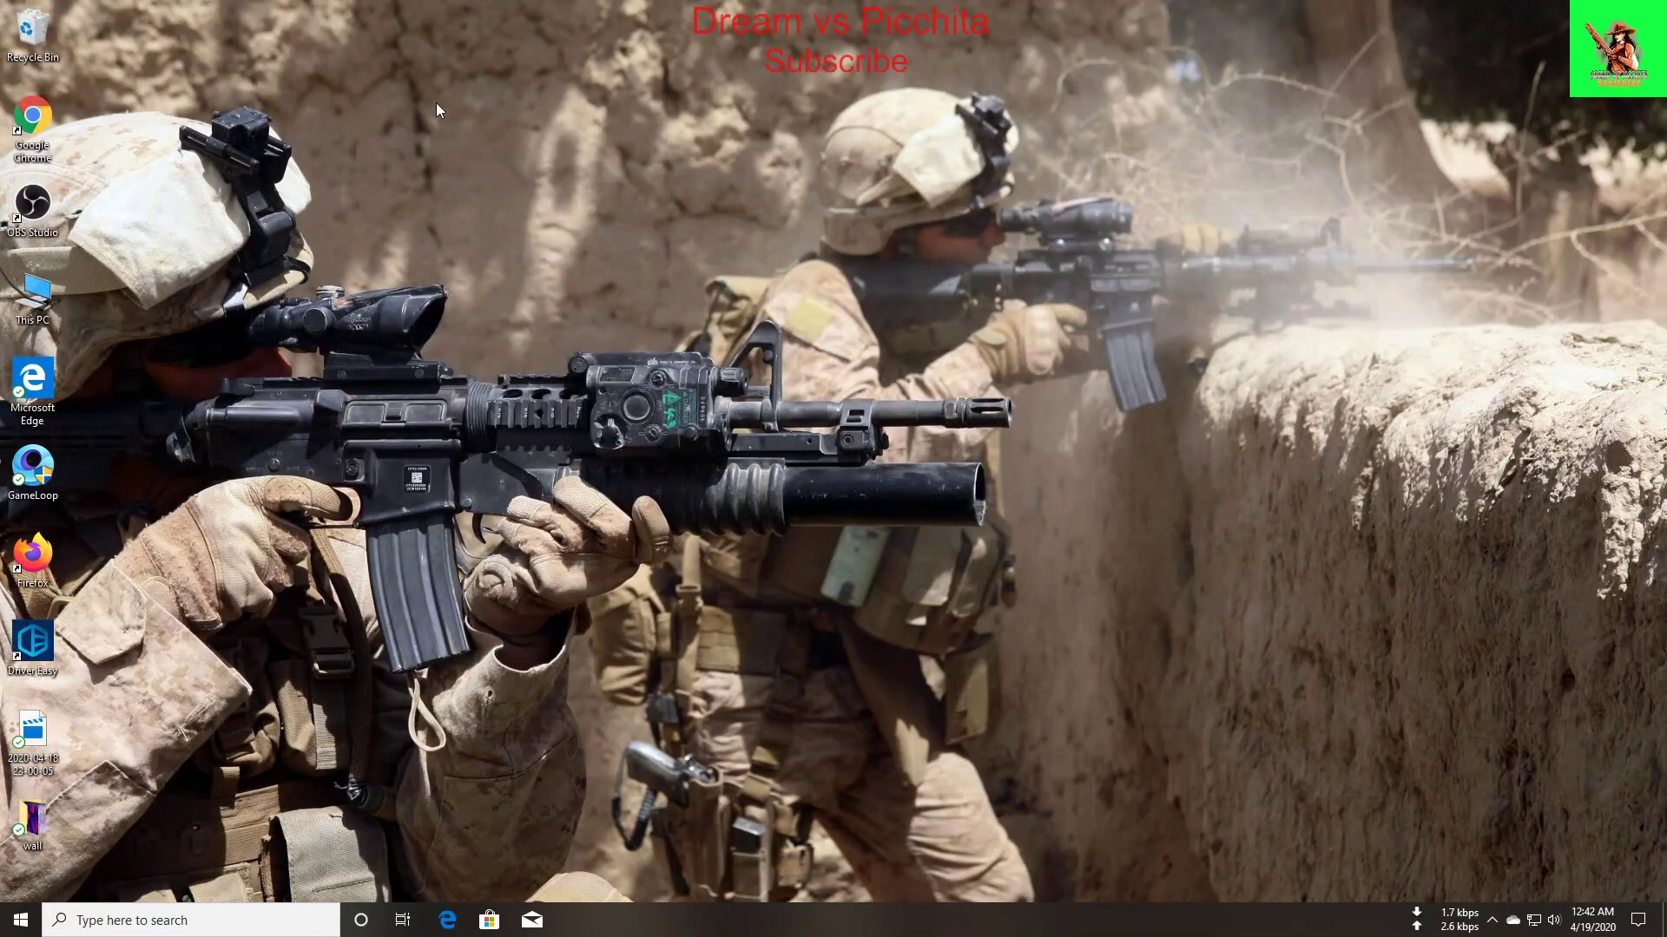
{"action": "right_click", "coordinate": [436, 102]}
{"action": "left_click", "coordinate": [507, 155]}
Step: Show the hidden notification-area icons in Windows
{"action": "left_click", "coordinate": [1494, 921]}
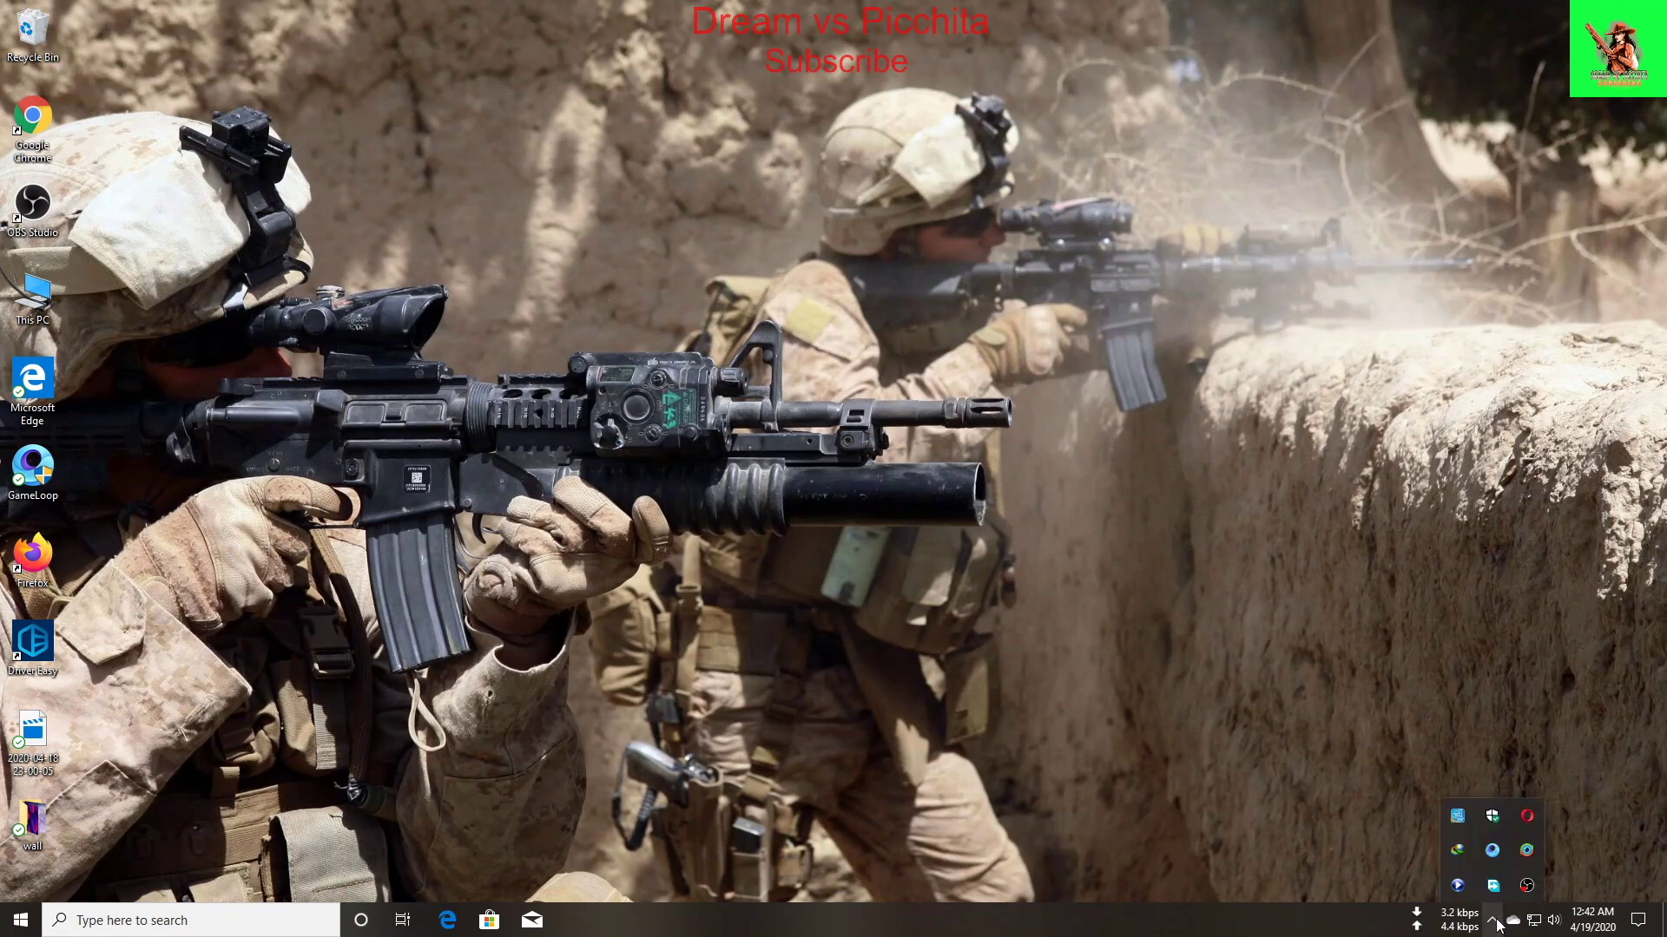